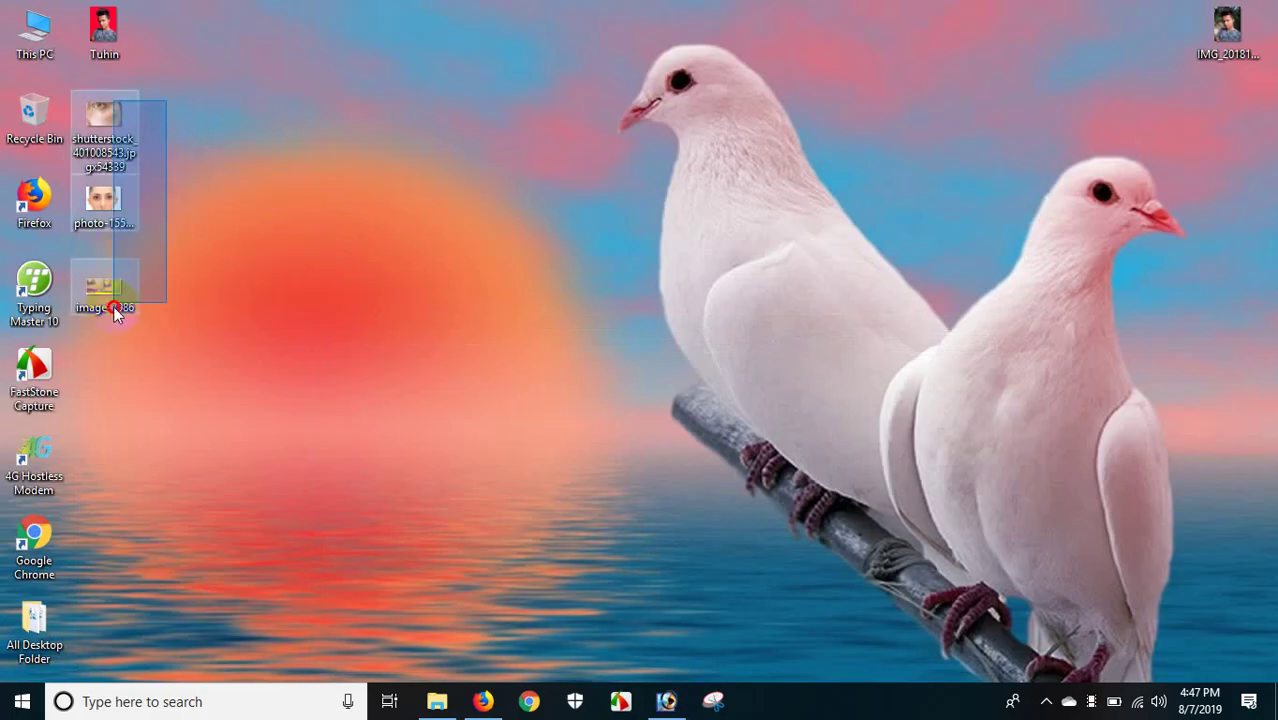
Step: Select the shutterstock, photo and image files on the desktop and drag them onto Photoshop
{"action": "mouse_move", "coordinate": [156, 132]}
{"action": "left_mouse_down"}
{"action": "mouse_move", "coordinate": [107, 309]}
{"action": "mouse_move", "coordinate": [394, 342]}
{"action": "mouse_move", "coordinate": [501, 398]}
{"action": "mouse_move", "coordinate": [137, 333]}
{"action": "mouse_move", "coordinate": [140, 320]}
{"action": "left_mouse_up"}
{"action": "left_click", "coordinate": [179, 252]}
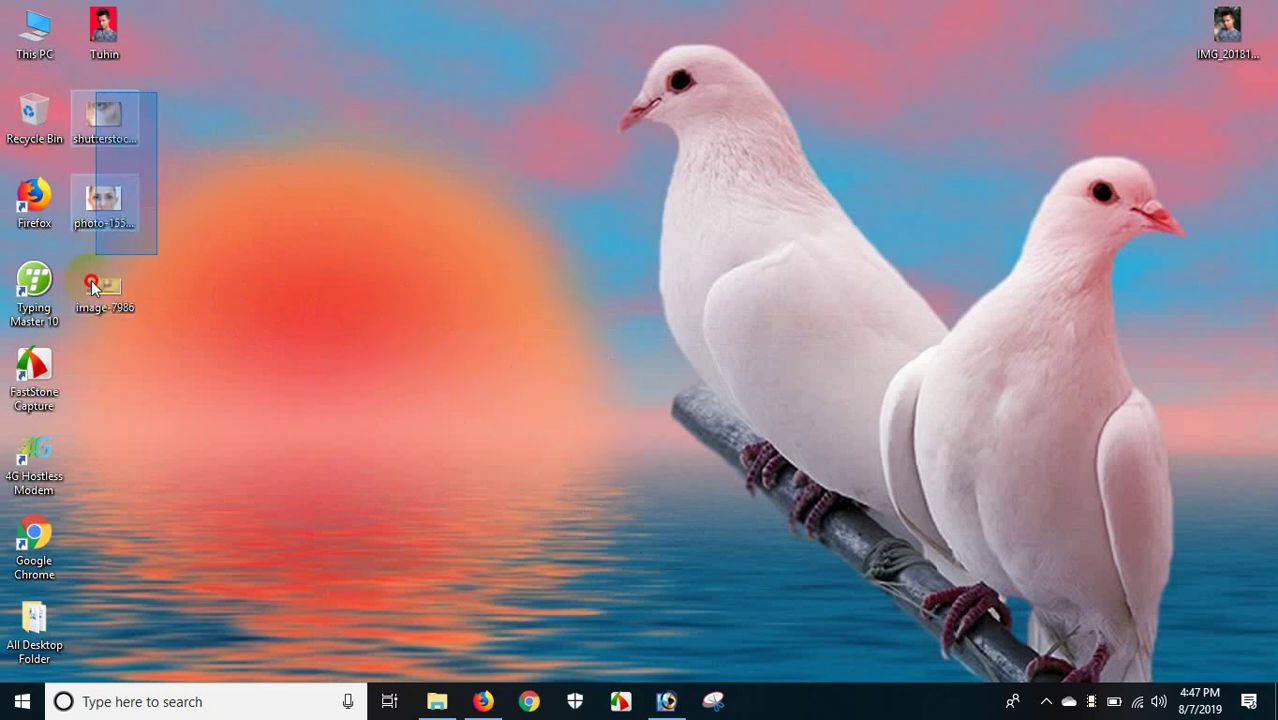
{"action": "mouse_move", "coordinate": [158, 92]}
{"action": "left_mouse_down"}
{"action": "mouse_move", "coordinate": [84, 320]}
{"action": "mouse_move", "coordinate": [206, 312]}
{"action": "mouse_move", "coordinate": [485, 465]}
{"action": "mouse_move", "coordinate": [616, 608]}
{"action": "mouse_move", "coordinate": [666, 712]}
{"action": "mouse_move", "coordinate": [652, 605]}
{"action": "mouse_move", "coordinate": [615, 524]}
{"action": "left_mouse_up"}
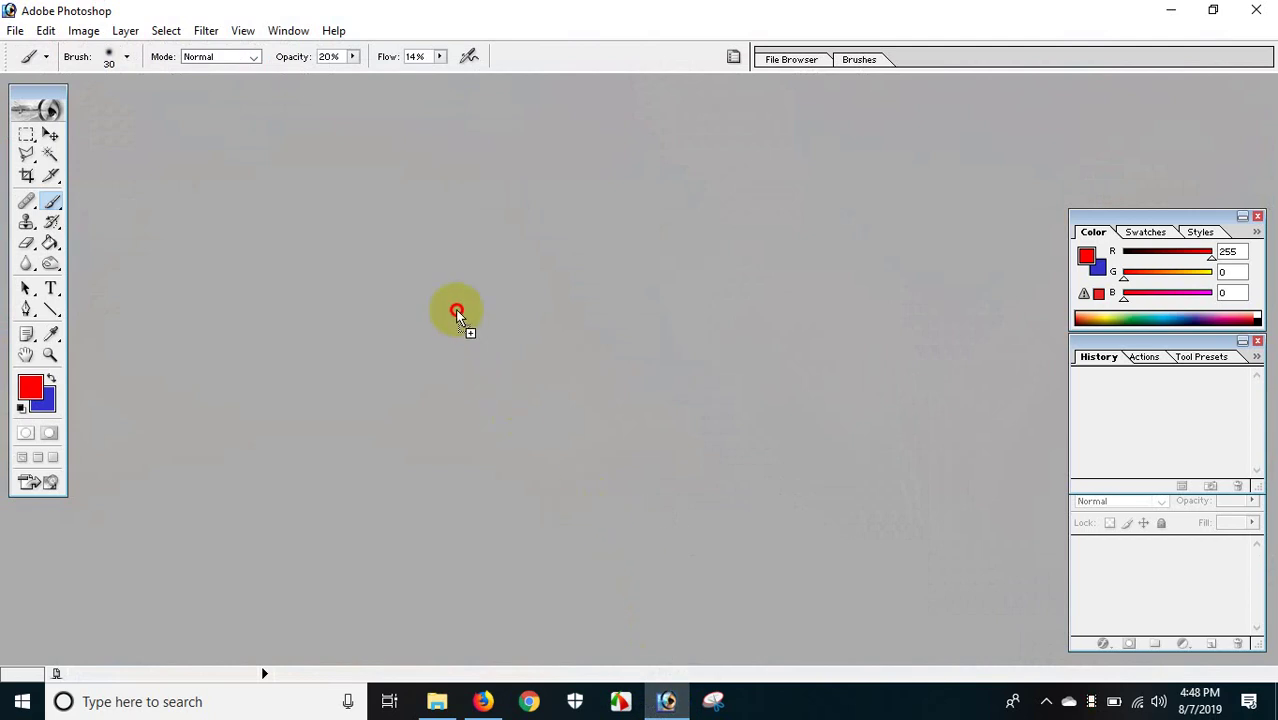
Step: Open the three dropped images and maximize the photo-1557057073.jpg window
{"action": "left_click_drag", "start_coordinate": [464, 308], "coordinate": [464, 308]}
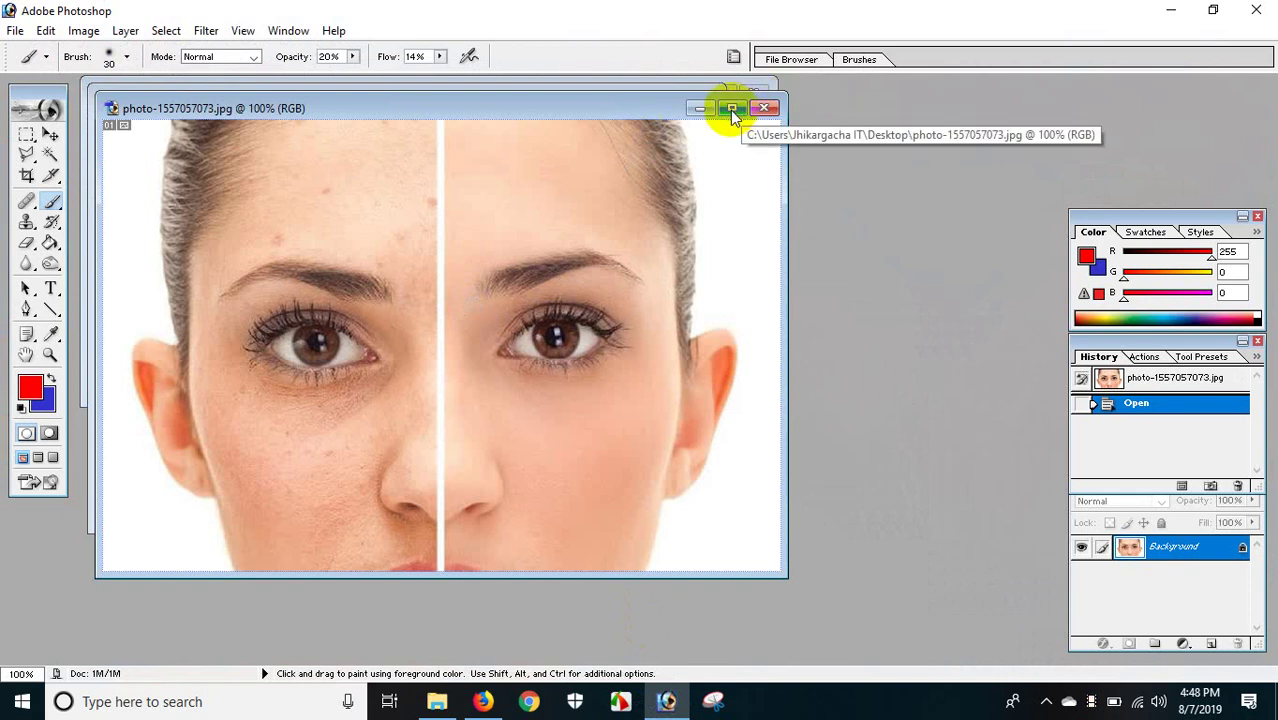
{"action": "left_click_drag", "start_coordinate": [610, 108], "coordinate": [551, 122]}
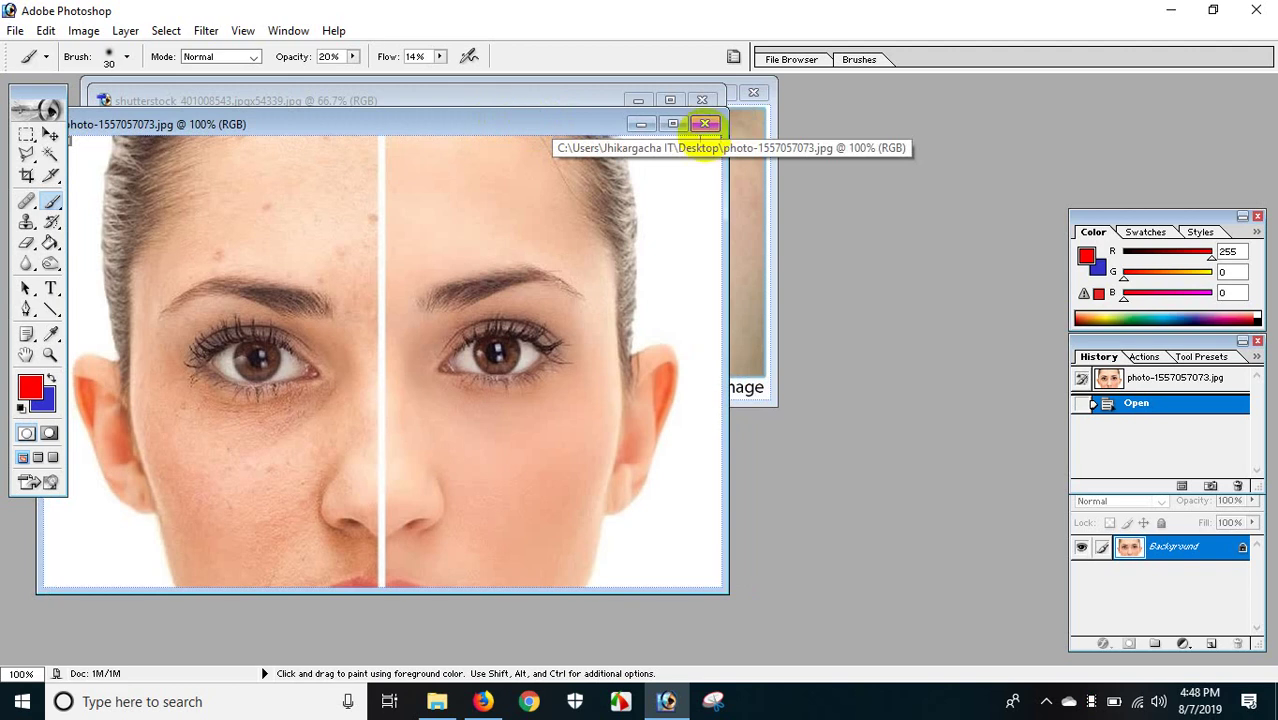
{"action": "left_click", "coordinate": [672, 124]}
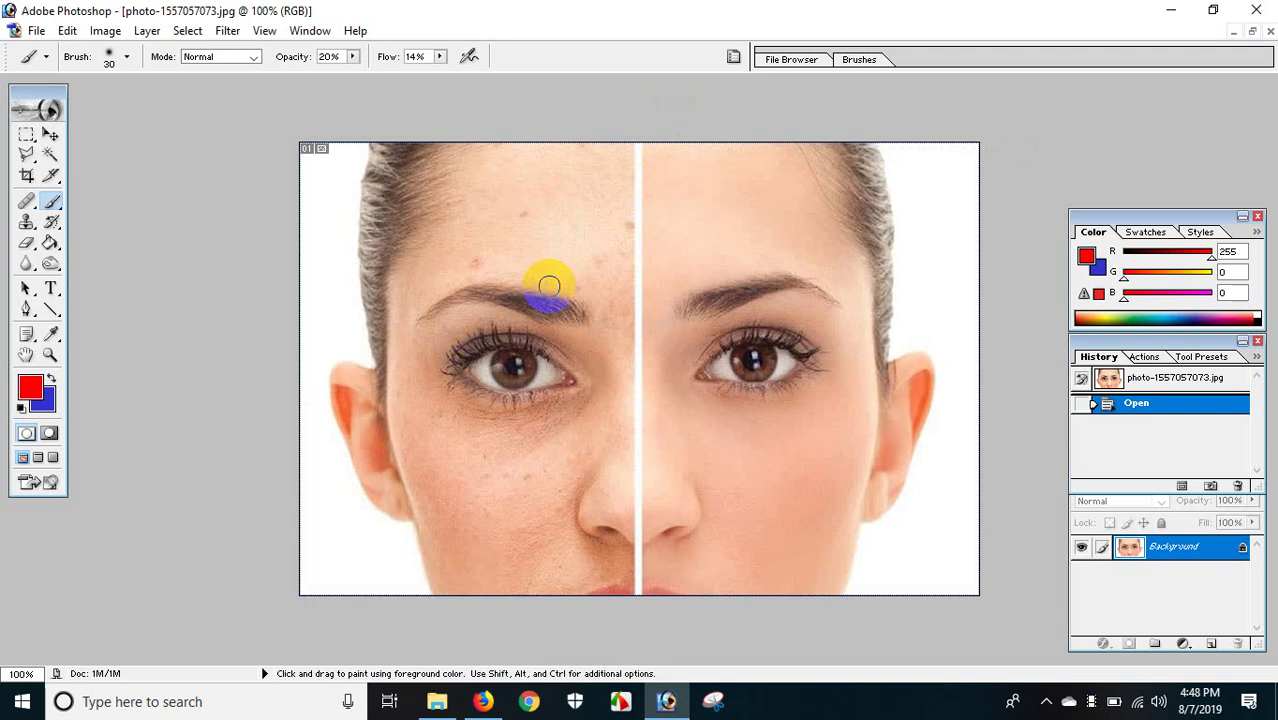
Step: Zoom in on the eyes and back out to 100%, then pick the Magic Wand tool
{"action": "key", "text": "ctrl"}
{"action": "key", "text": "ctrl+plus"}
{"action": "key", "text": "ctrl+plus"}
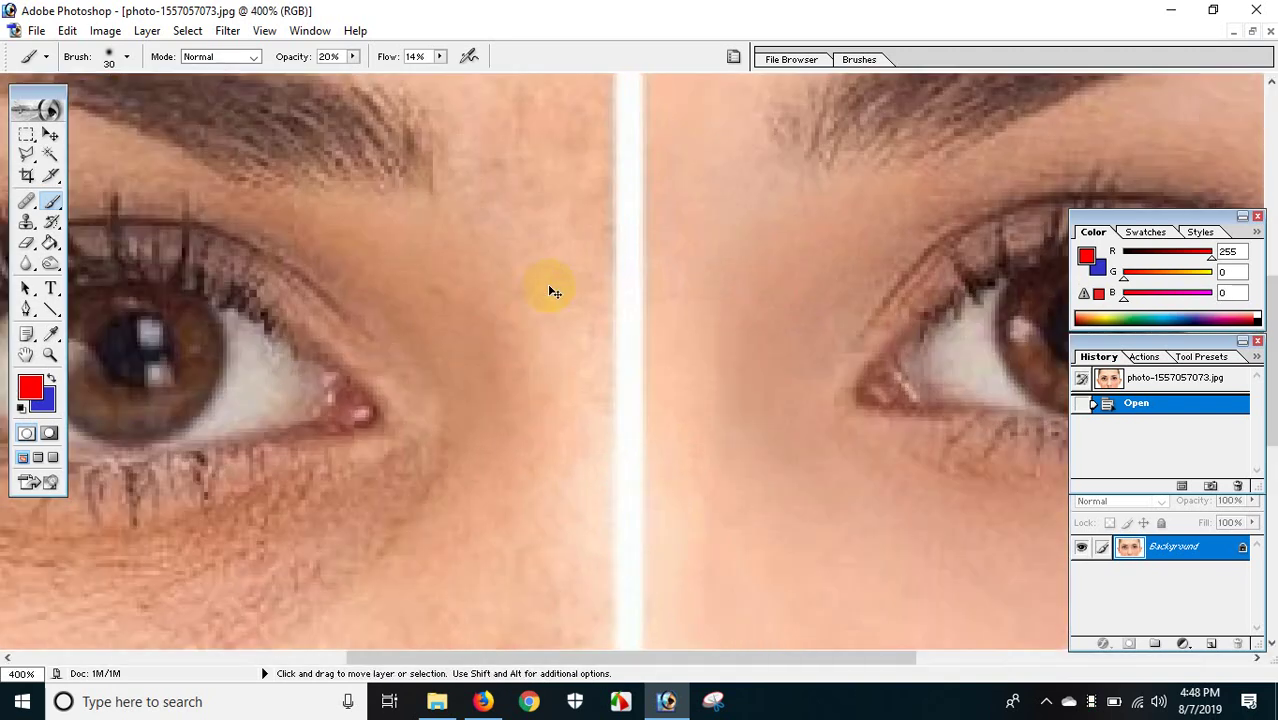
{"action": "key", "text": "ctrl+minus"}
{"action": "key", "text": "ctrl+minus"}
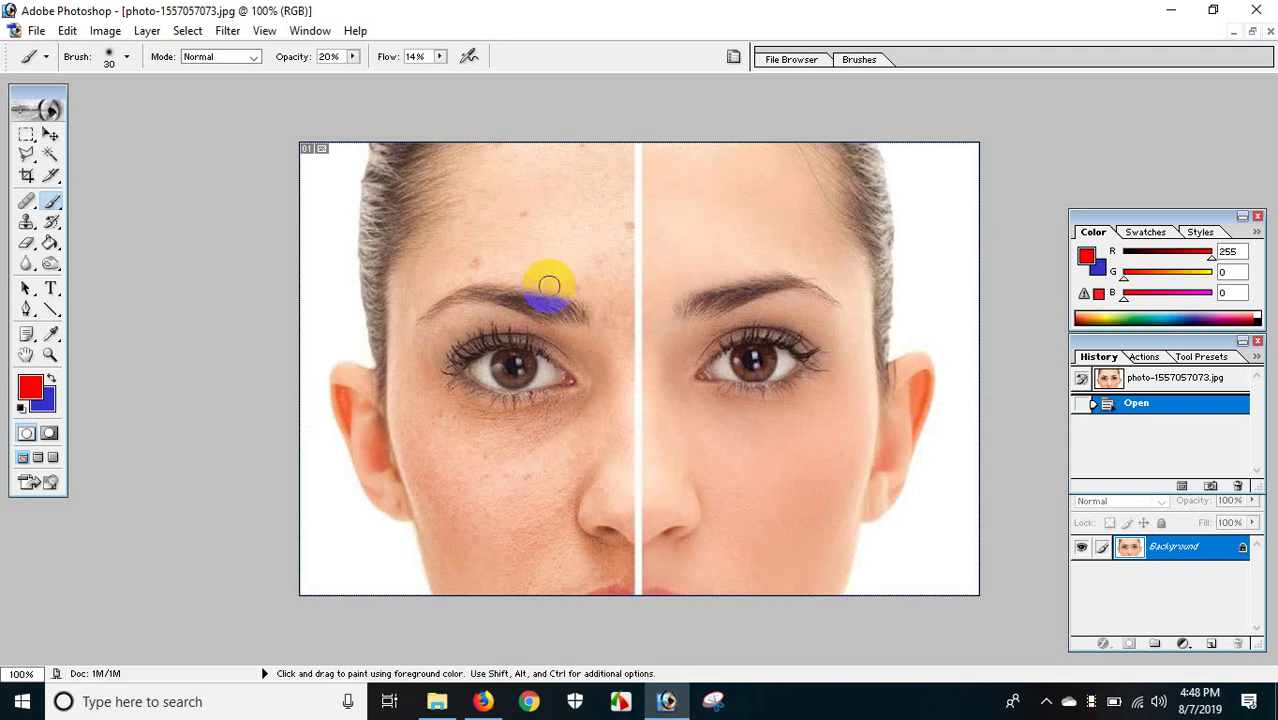
{"action": "left_click", "coordinate": [48, 155]}
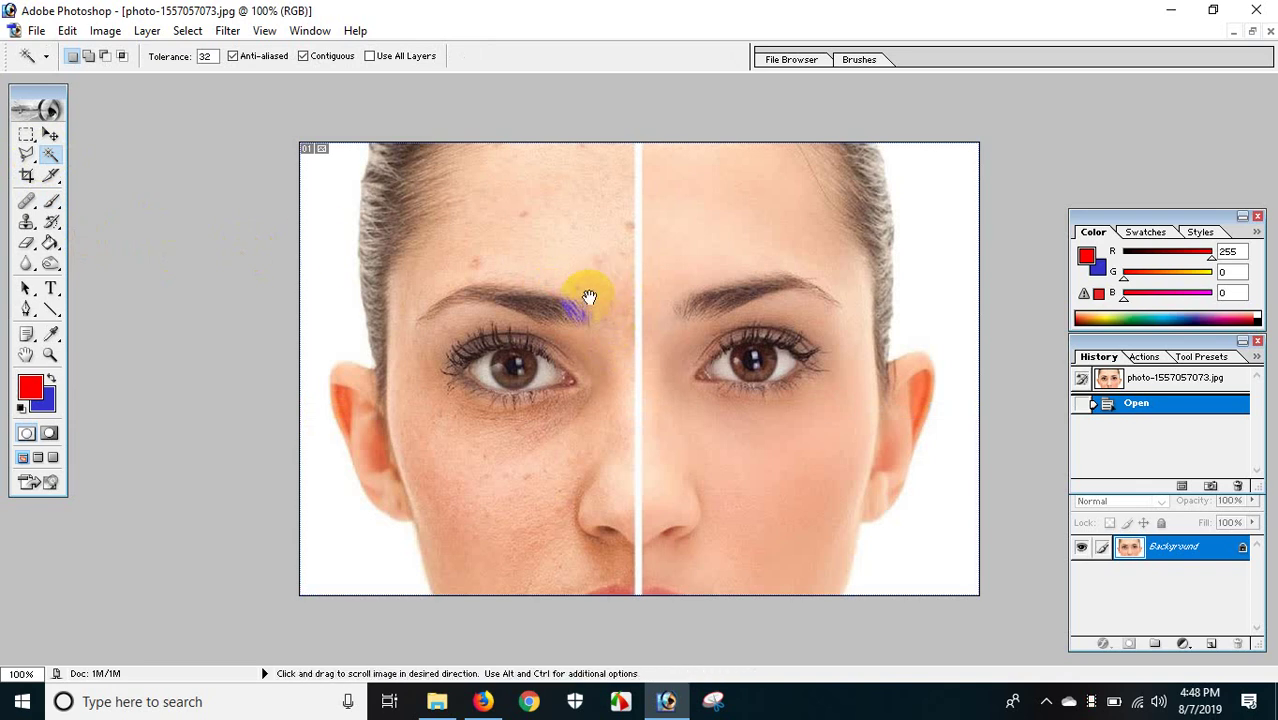
Step: Zoom to 400% and pan across the blemished forehead, then fit the photo with Ctrl+0
{"action": "key", "text": "ctrl+plus"}
{"action": "key", "text": "ctrl+plus"}
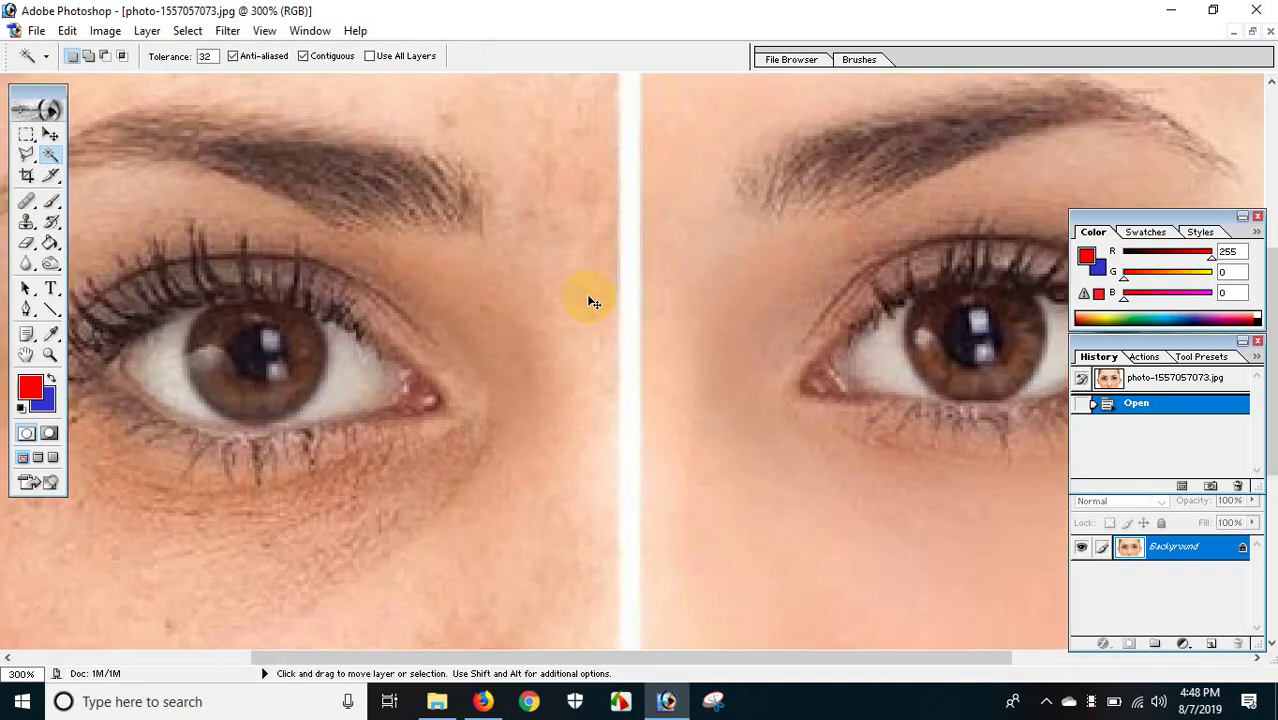
{"action": "key", "text": "ctrl+plus"}
{"action": "left_click_drag", "start_coordinate": [585, 294], "coordinate": [727, 463]}
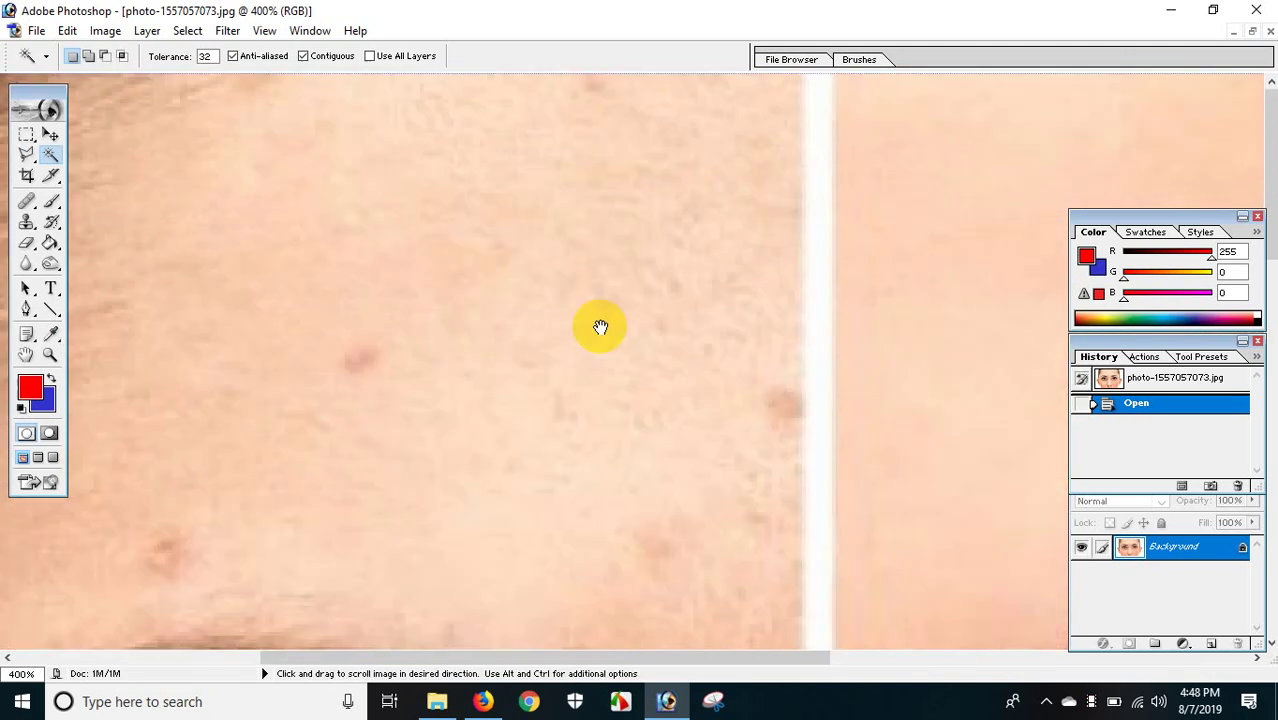
{"action": "left_click_drag", "start_coordinate": [599, 329], "coordinate": [543, 533]}
{"action": "key", "text": "ctrl+minus"}
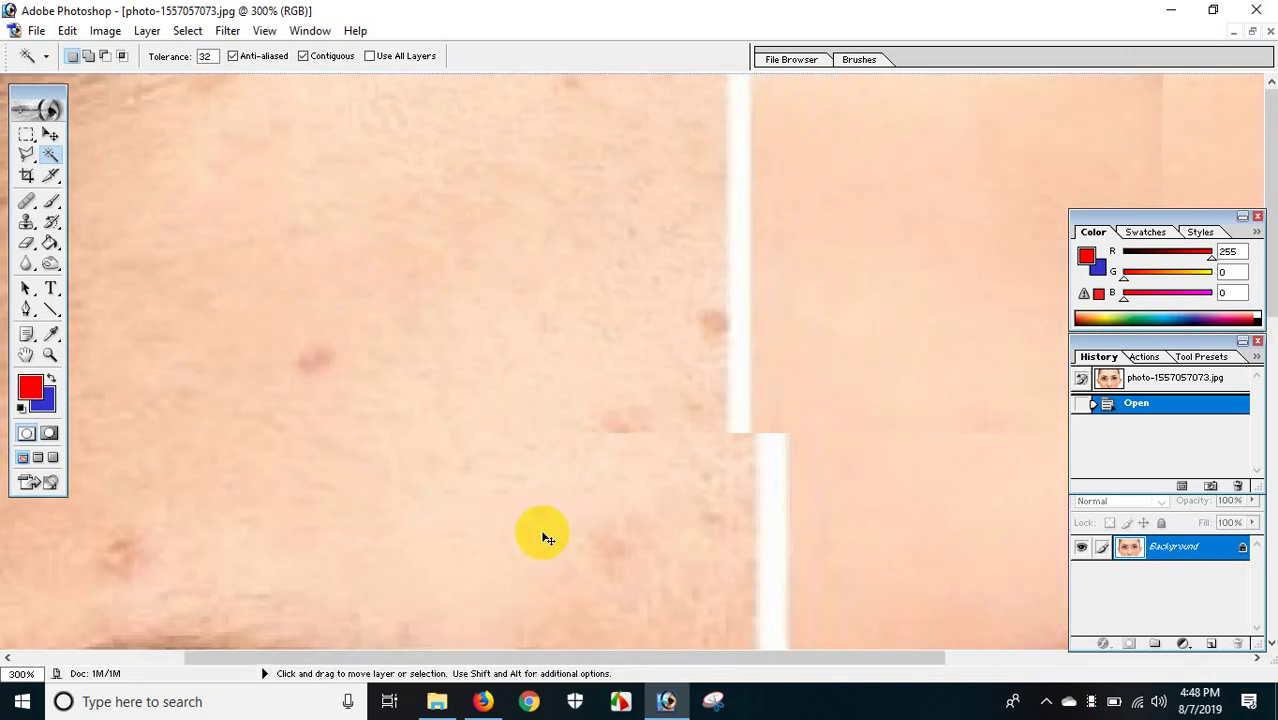
{"action": "key", "text": "ctrl+minus"}
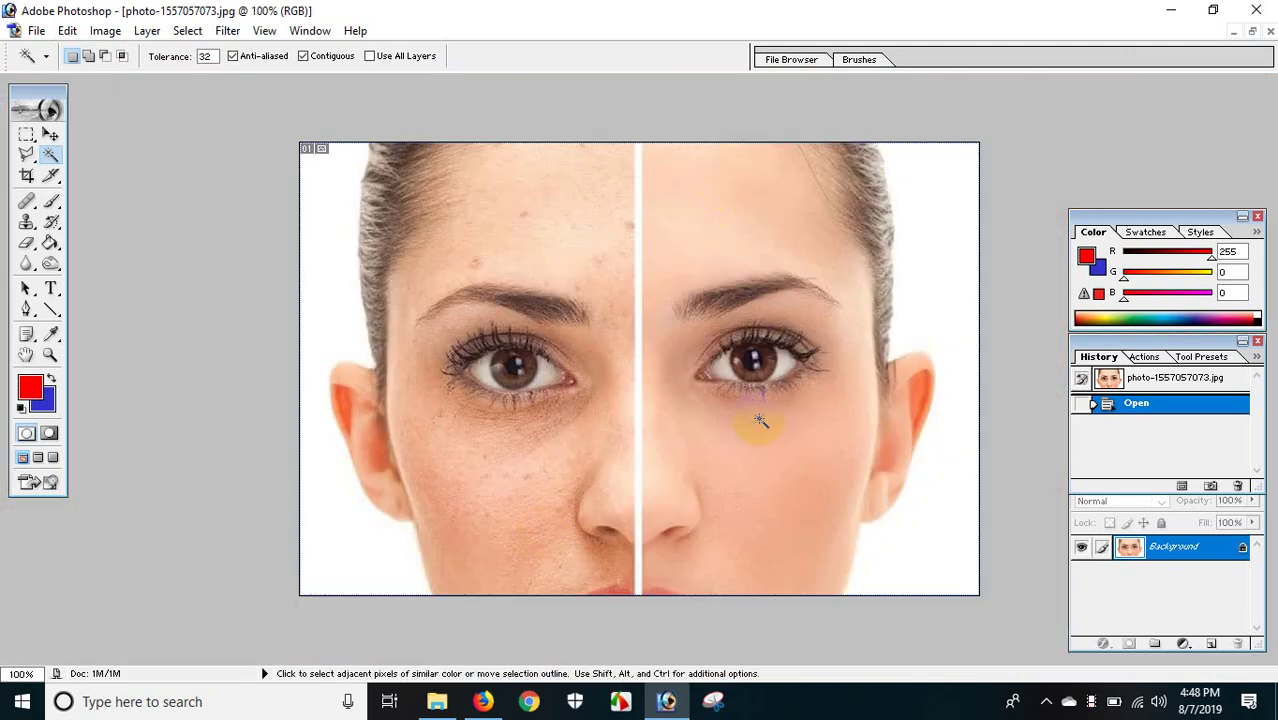
{"action": "key", "text": "ctrl+0"}
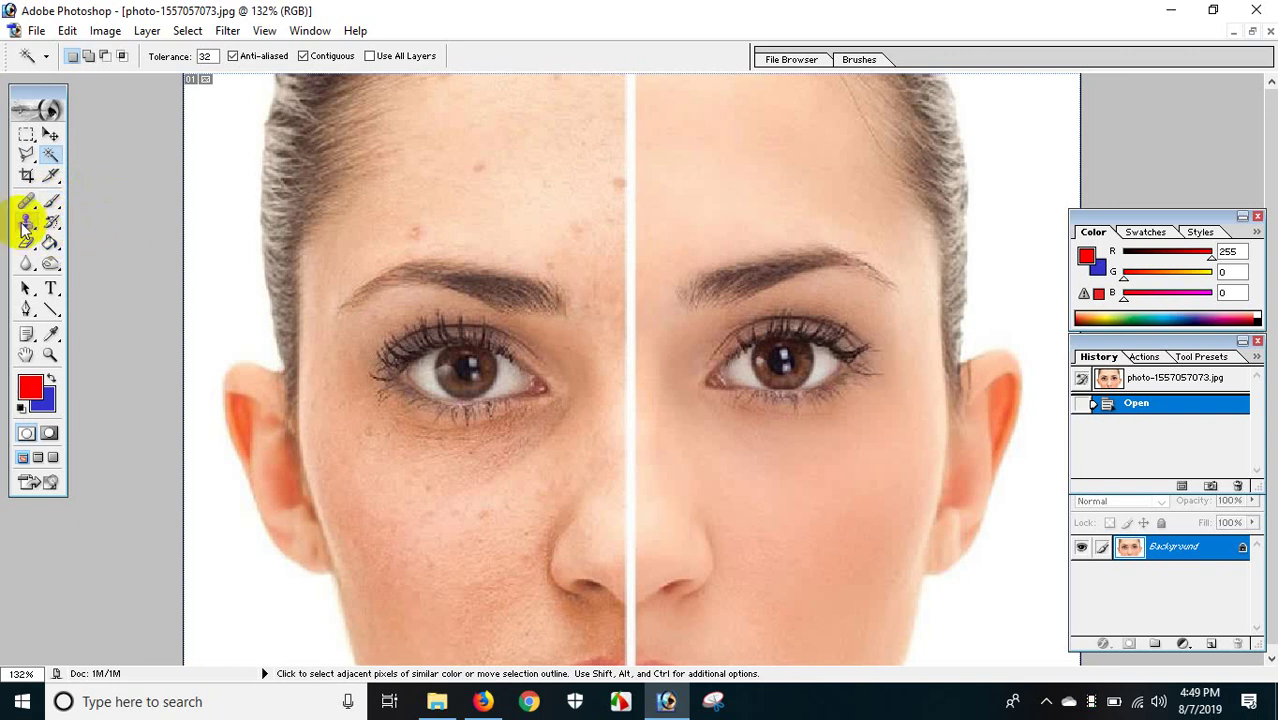
Step: Select the Clone Stamp tool
{"action": "left_click", "coordinate": [28, 222]}
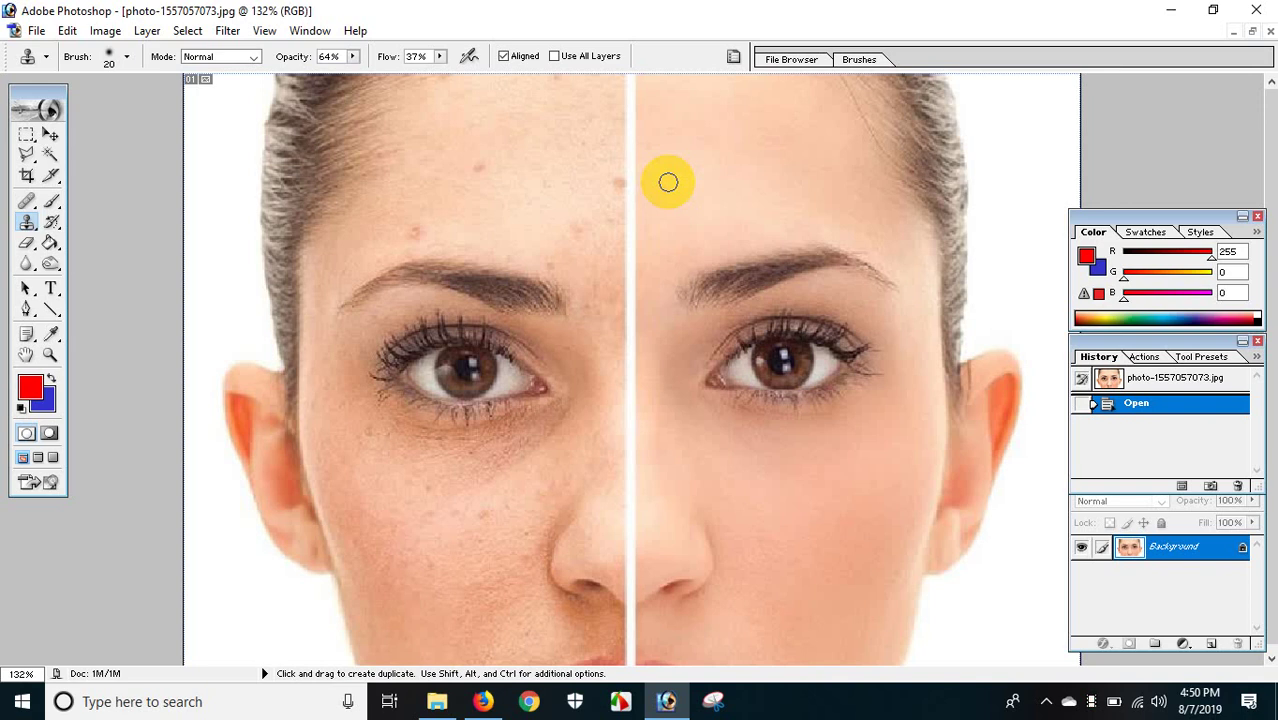
Step: Resize the Clone Stamp brush to a 45 px master diameter
{"action": "key", "text": "bracketright"}
{"action": "key", "text": "bracketright"}
{"action": "key", "text": "bracketright"}
{"action": "key", "text": "bracketright"}
{"action": "key", "text": "bracketright"}
{"action": "key", "text": "bracketright"}
{"action": "key", "text": "bracketright"}
{"action": "key", "text": "bracketright"}
{"action": "key", "text": "bracketright"}
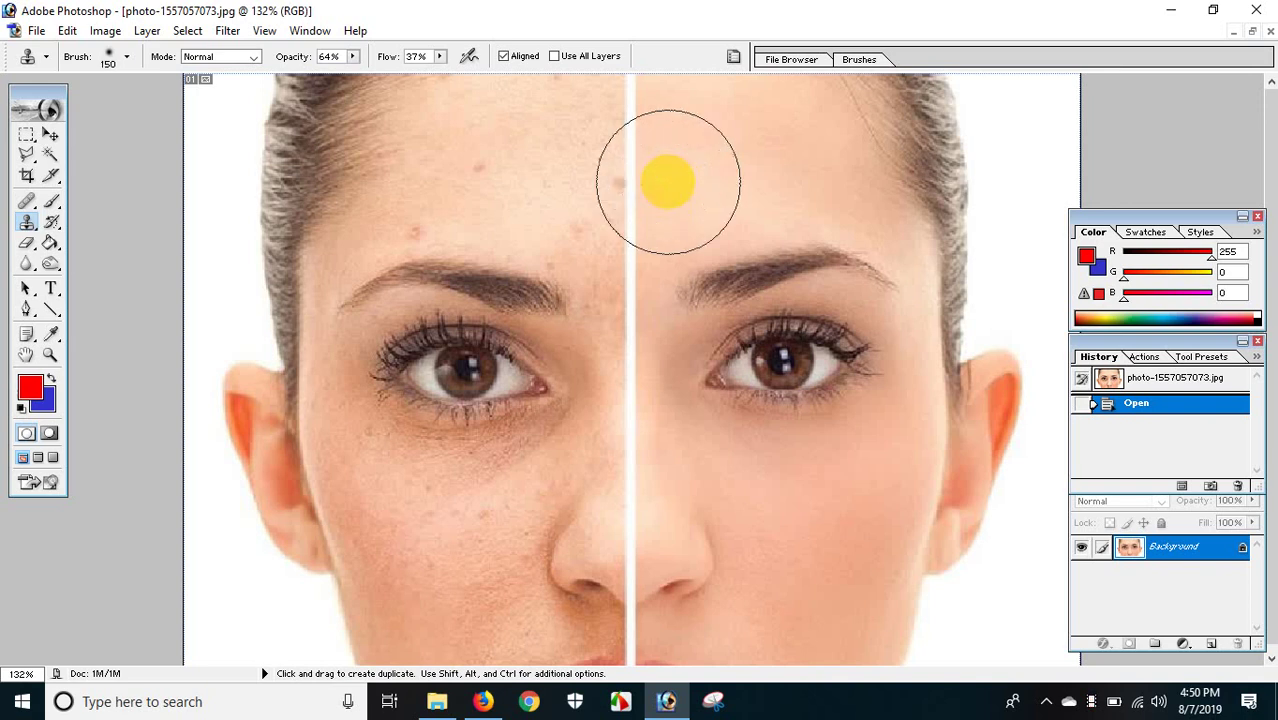
{"action": "key", "text": "bracketright"}
{"action": "key", "text": "bracketright"}
{"action": "key", "text": "bracketright"}
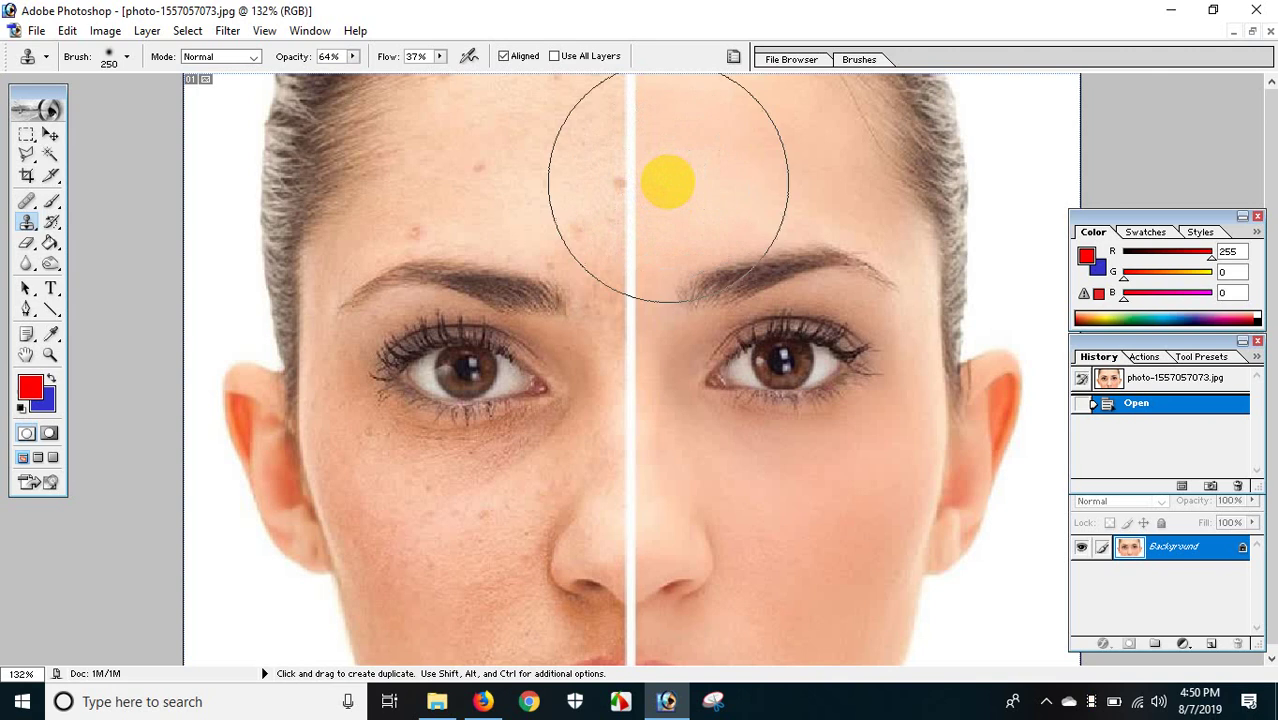
{"action": "key", "text": "bracketright"}
{"action": "key", "text": "bracketright"}
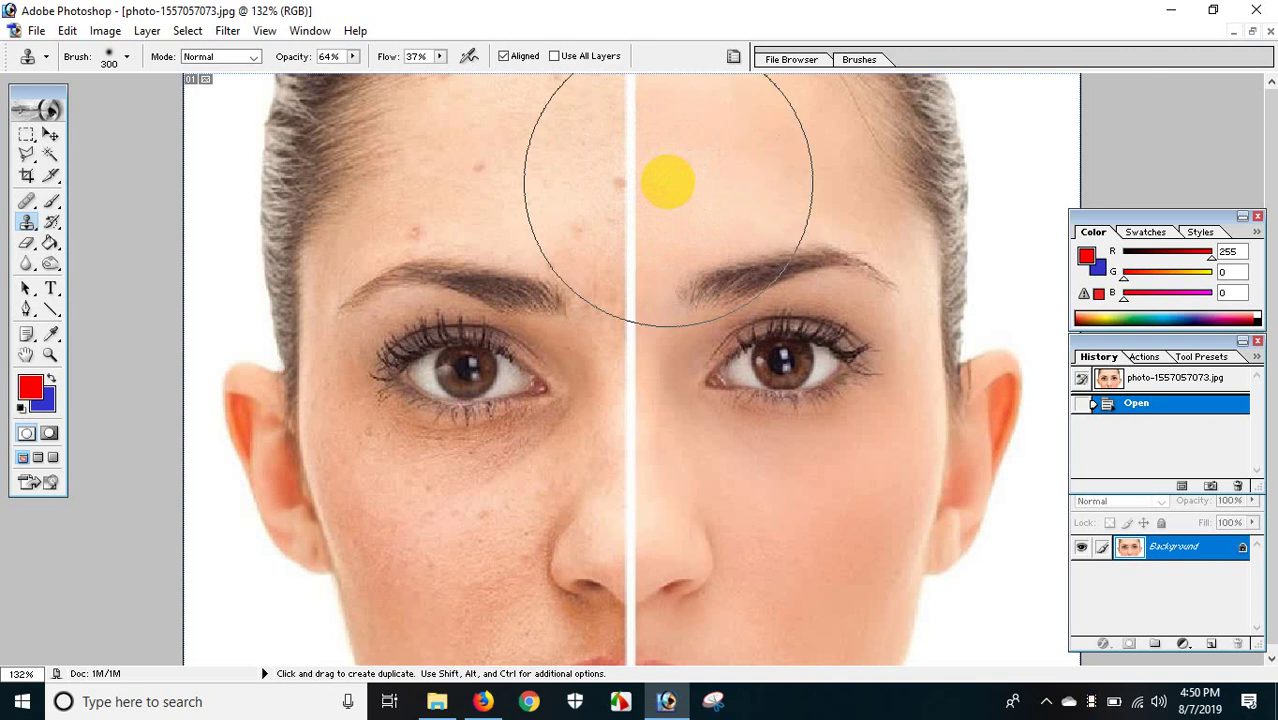
{"action": "key", "text": "bracketleft"}
{"action": "key", "text": "bracketleft"}
{"action": "key", "text": "bracketleft"}
{"action": "key", "text": "bracketleft"}
{"action": "key", "text": "bracketleft"}
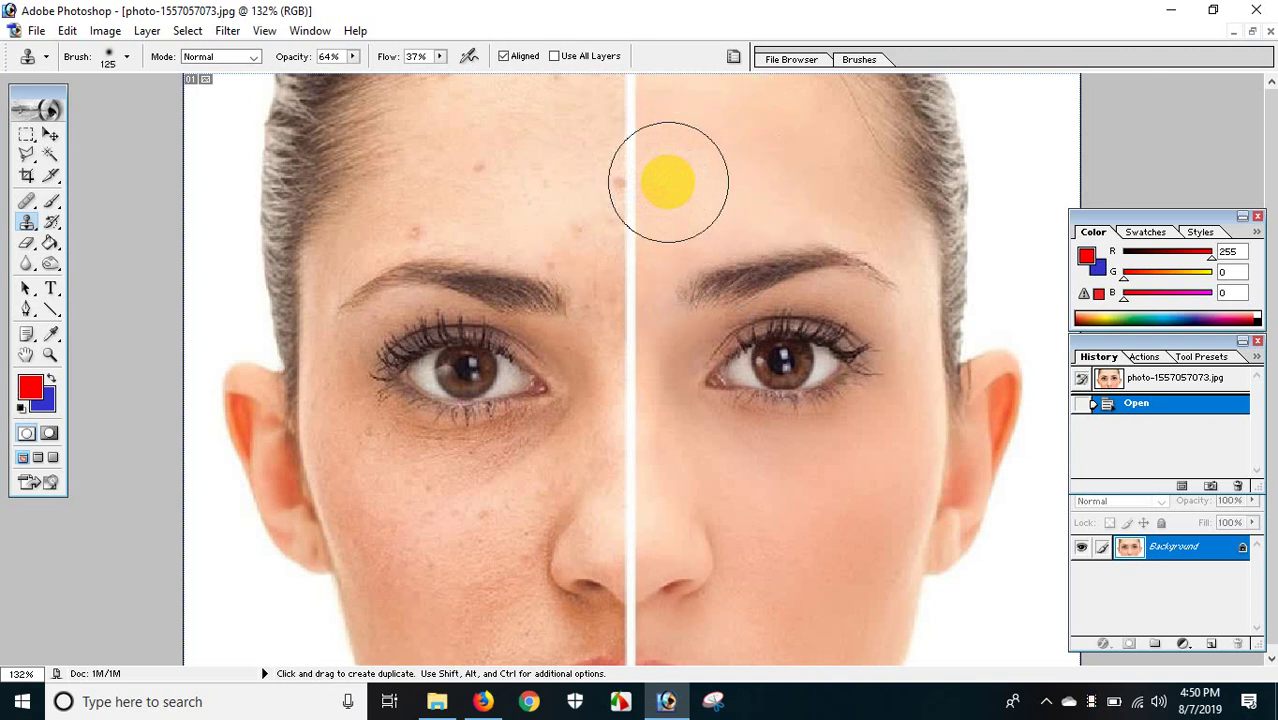
{"action": "key", "text": "bracketleft"}
{"action": "key", "text": "bracketleft"}
{"action": "key", "text": "bracketleft"}
{"action": "key", "text": "bracketleft"}
{"action": "key", "text": "bracketleft"}
{"action": "key", "text": "bracketleft"}
{"action": "key", "text": "bracketleft"}
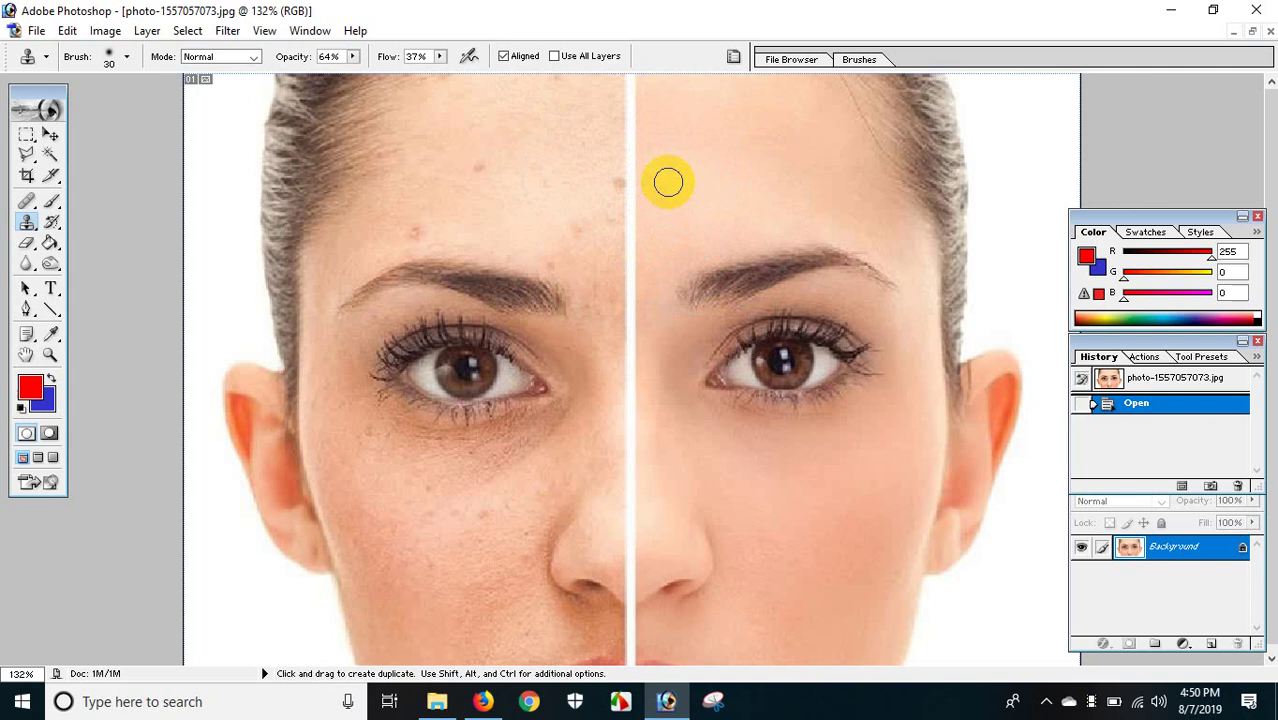
{"action": "key", "text": "bracketright"}
{"action": "key", "text": "bracketright"}
{"action": "key", "text": "bracketright"}
{"action": "key", "text": "bracketright"}
{"action": "key", "text": "bracketright"}
{"action": "key", "text": "bracketleft"}
{"action": "key", "text": "bracketleft"}
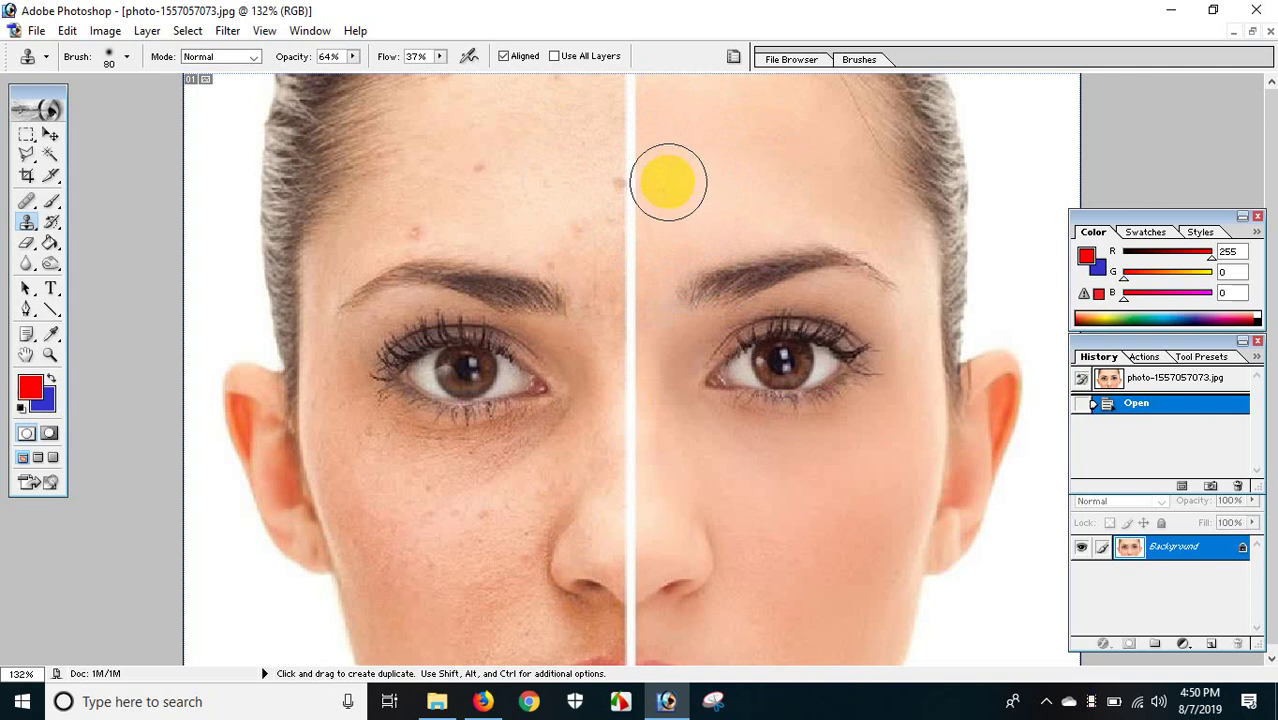
{"action": "key", "text": "bracketleft"}
{"action": "key", "text": "bracketleft"}
{"action": "key", "text": "bracketleft"}
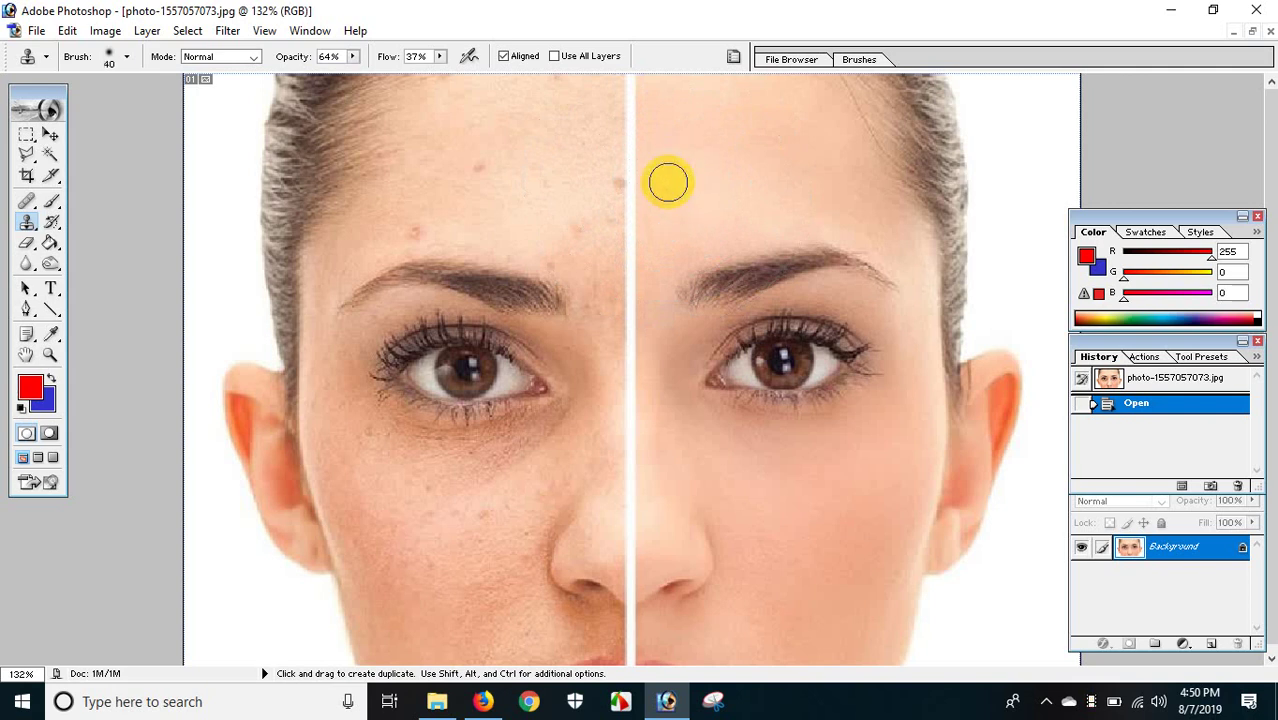
{"action": "key", "text": "bracketleft"}
{"action": "right_click", "coordinate": [608, 179]}
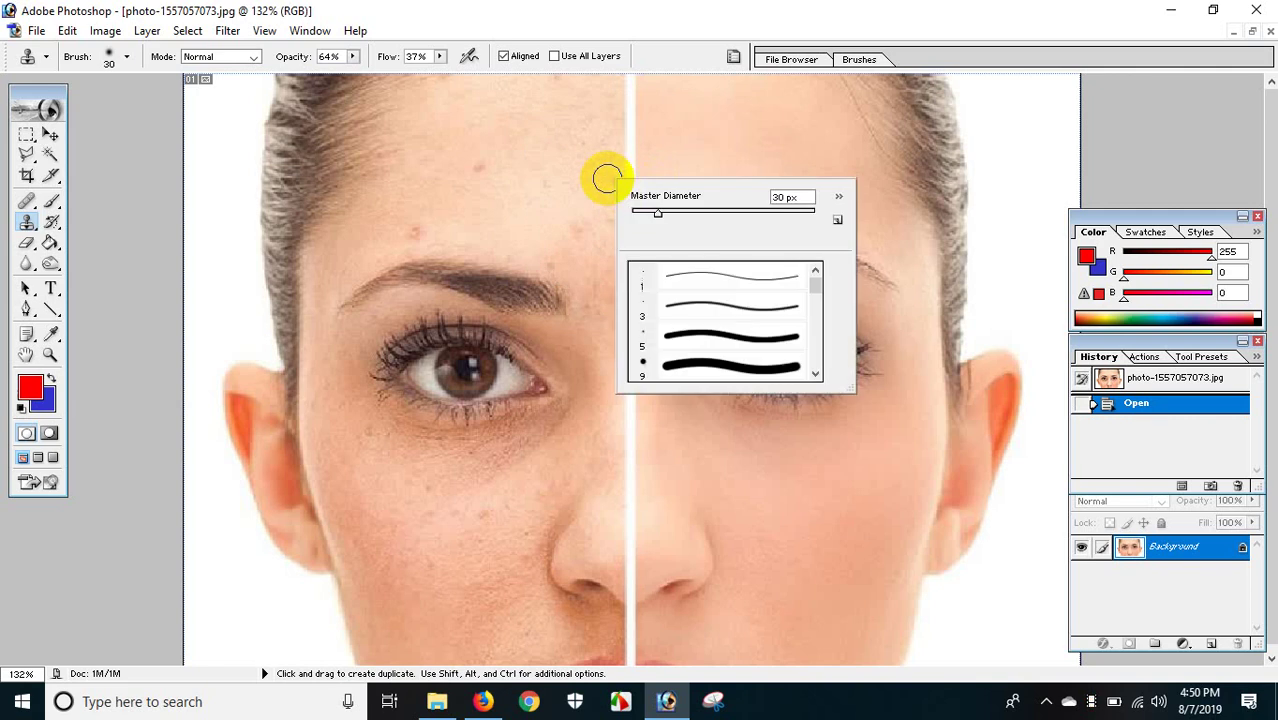
{"action": "mouse_move", "coordinate": [660, 210]}
{"action": "left_mouse_down"}
{"action": "mouse_move", "coordinate": [740, 213]}
{"action": "mouse_move", "coordinate": [675, 214]}
{"action": "left_mouse_up"}
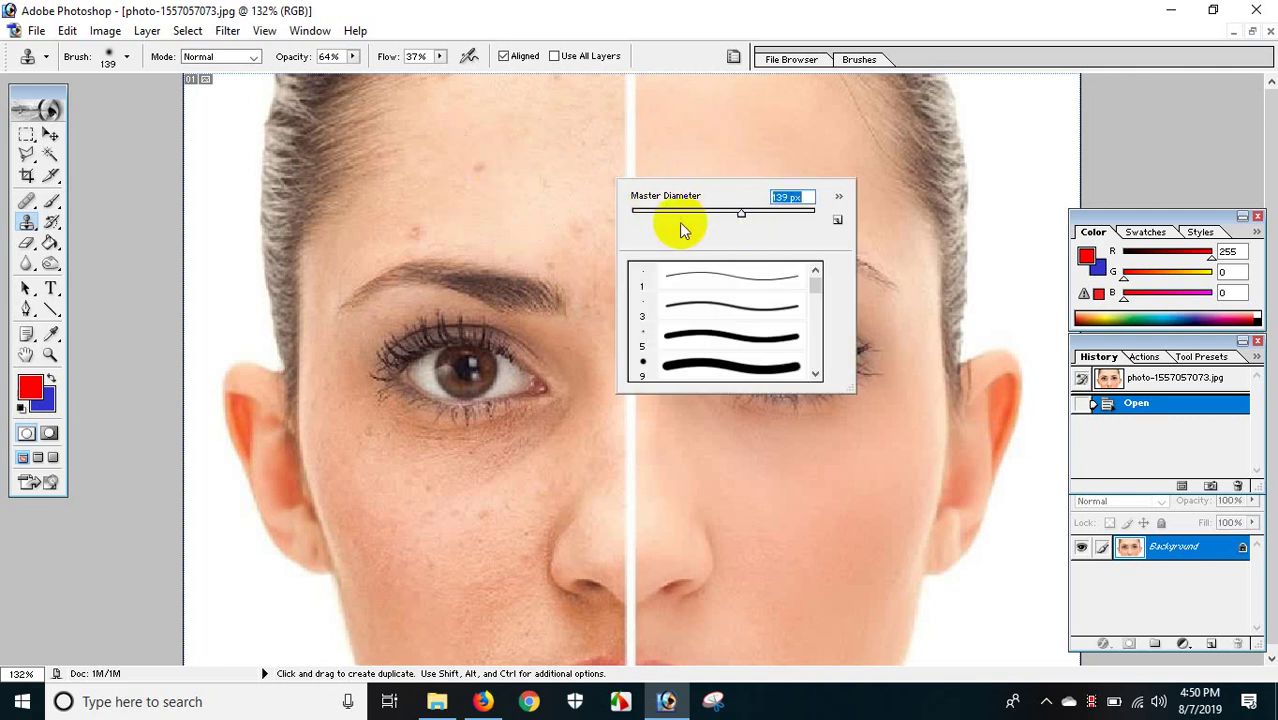
Step: Attempt to stamp the forehead, dismissing each missing clone source warning
{"action": "left_click", "coordinate": [476, 168]}
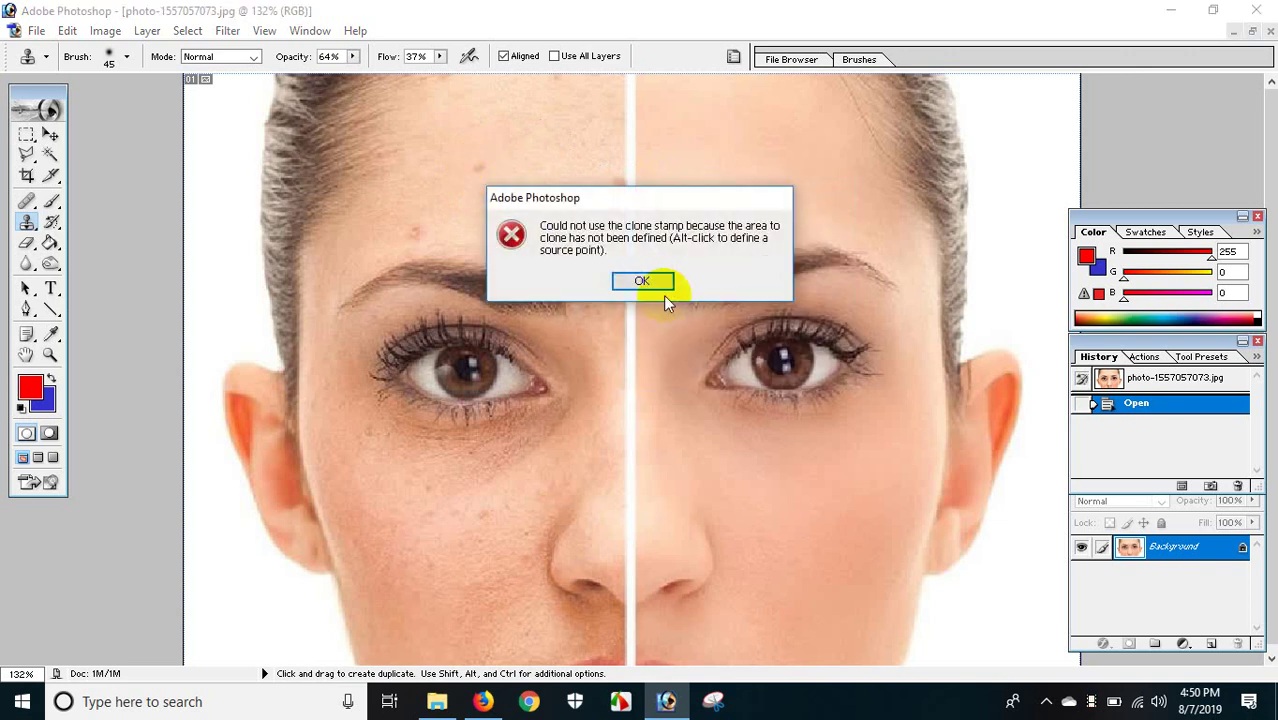
{"action": "left_click", "coordinate": [653, 280]}
{"action": "left_click", "coordinate": [575, 198]}
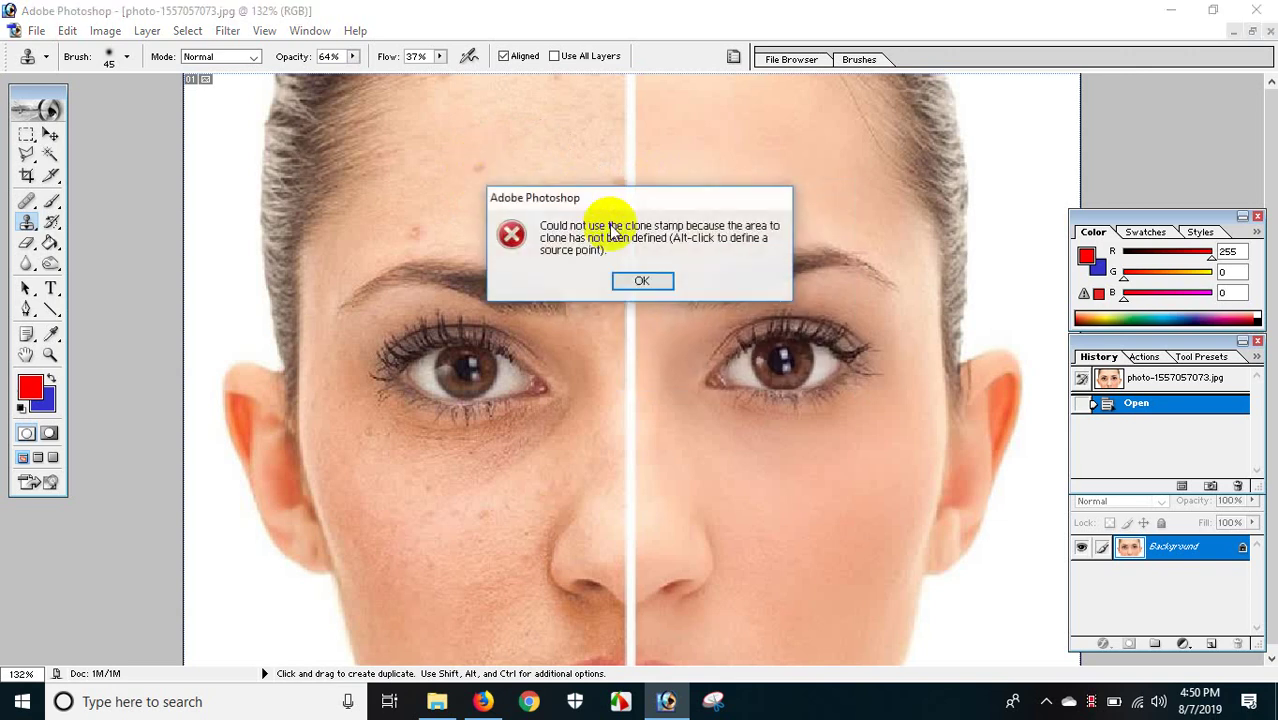
{"action": "left_click", "coordinate": [645, 281]}
{"action": "left_click", "coordinate": [772, 123]}
{"action": "left_click", "coordinate": [645, 280]}
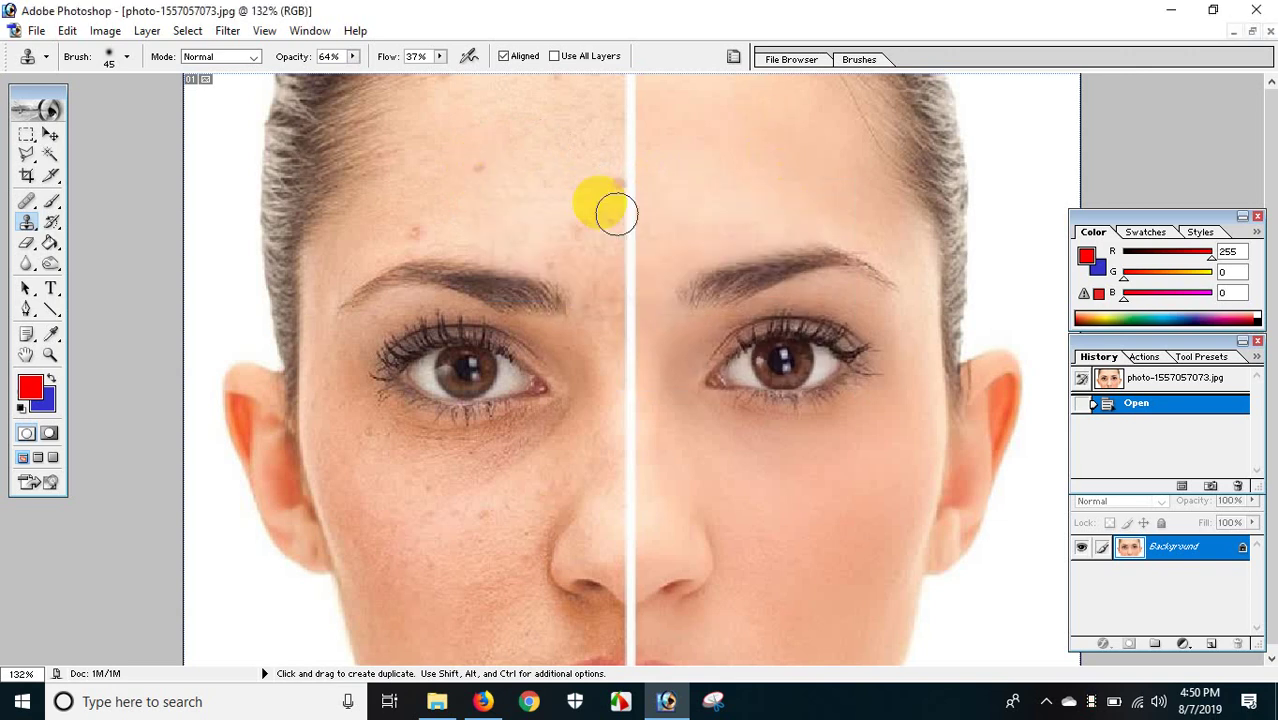
{"action": "left_click", "coordinate": [615, 208]}
Step: Dismiss the warning and set clean right-forehead skin as the clone source
{"action": "left_click", "coordinate": [645, 280]}
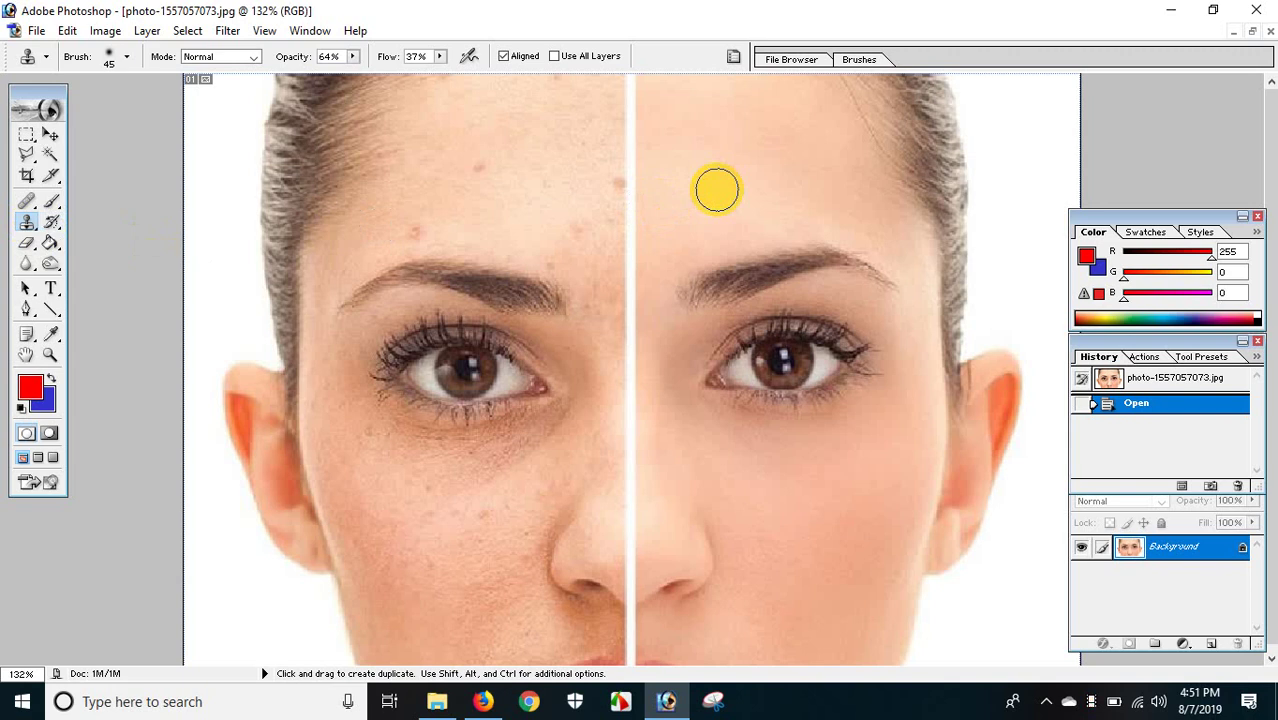
{"action": "left_click", "coordinate": [717, 190], "text": "alt"}
{"action": "left_click", "coordinate": [717, 190], "text": "alt"}
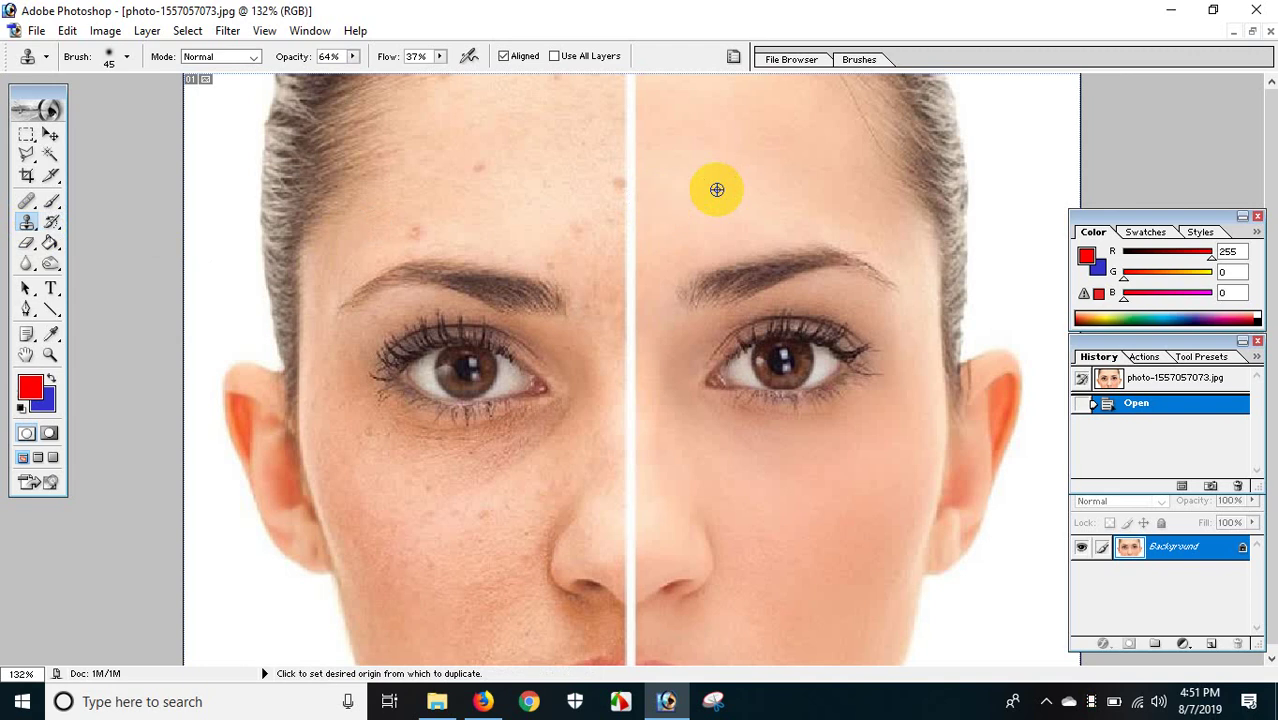
{"action": "left_click", "coordinate": [713, 155], "text": "alt"}
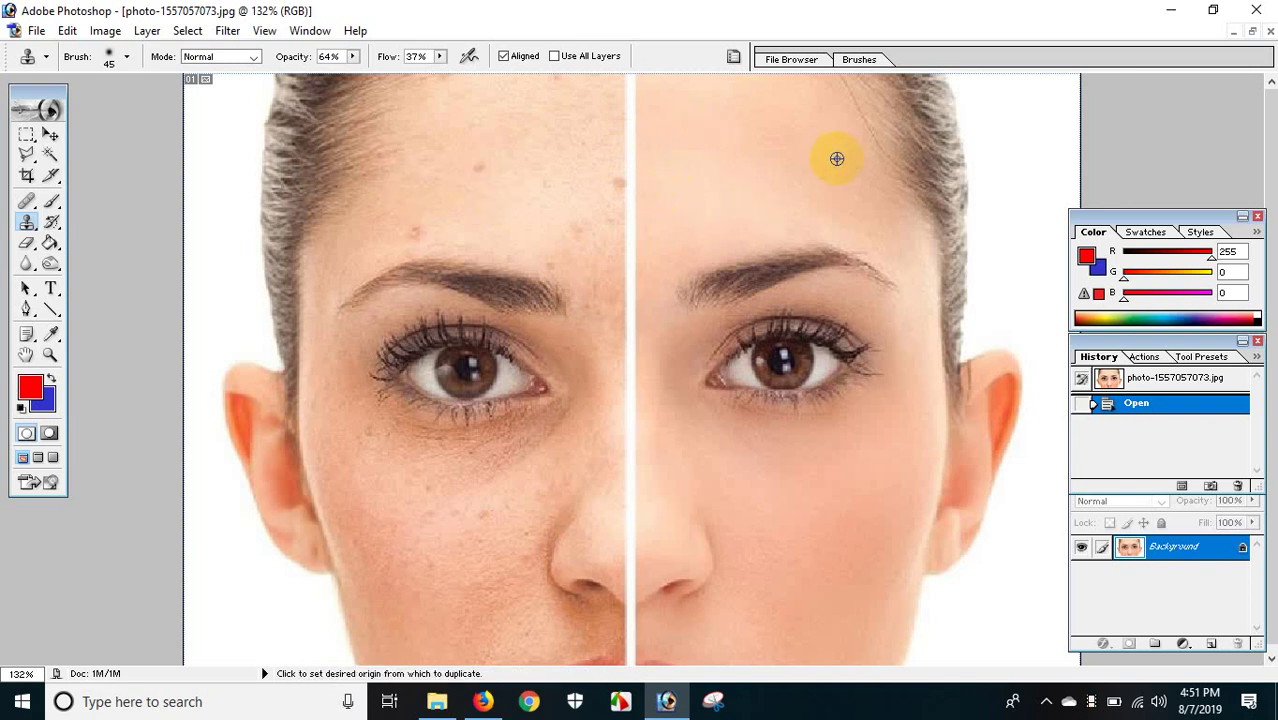
{"action": "mouse_move", "coordinate": [810, 348]}
{"action": "left_mouse_down"}
{"action": "mouse_move", "coordinate": [768, 366]}
{"action": "mouse_move", "coordinate": [786, 366]}
{"action": "left_mouse_up"}
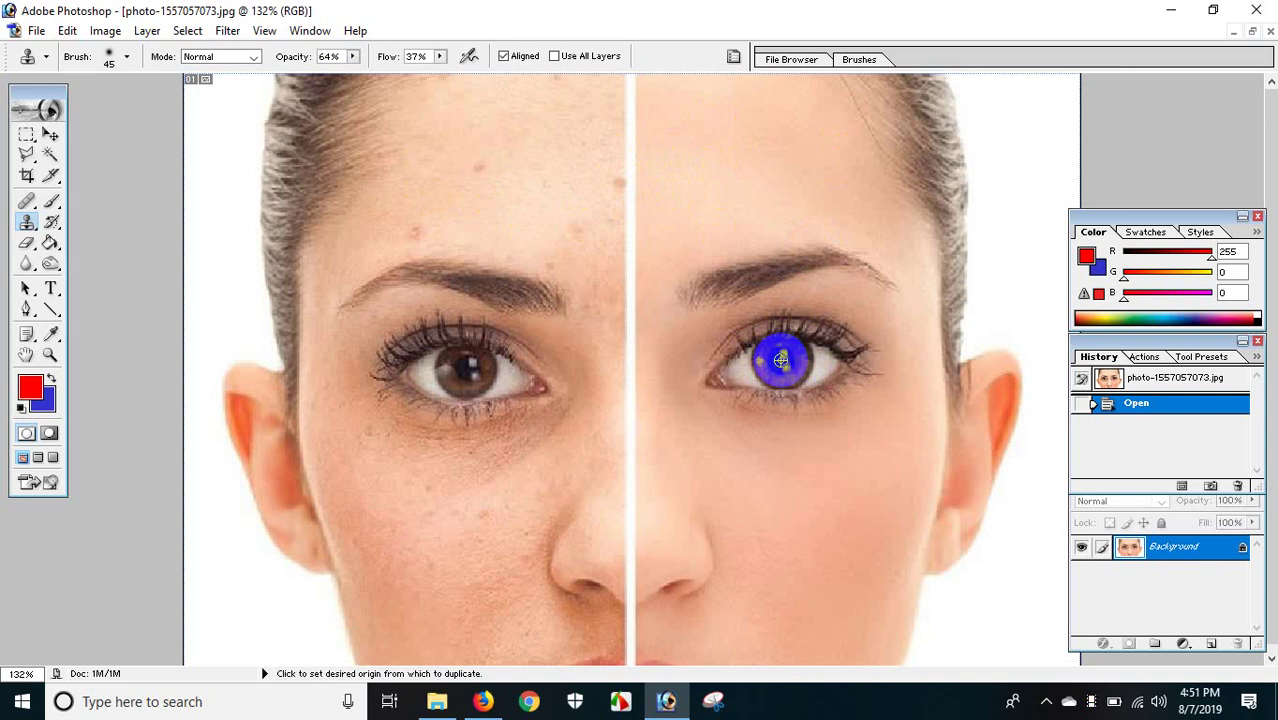
Step: Clone-stamp clean skin over the forehead seam by the centre divider
{"action": "left_click", "coordinate": [626, 165]}
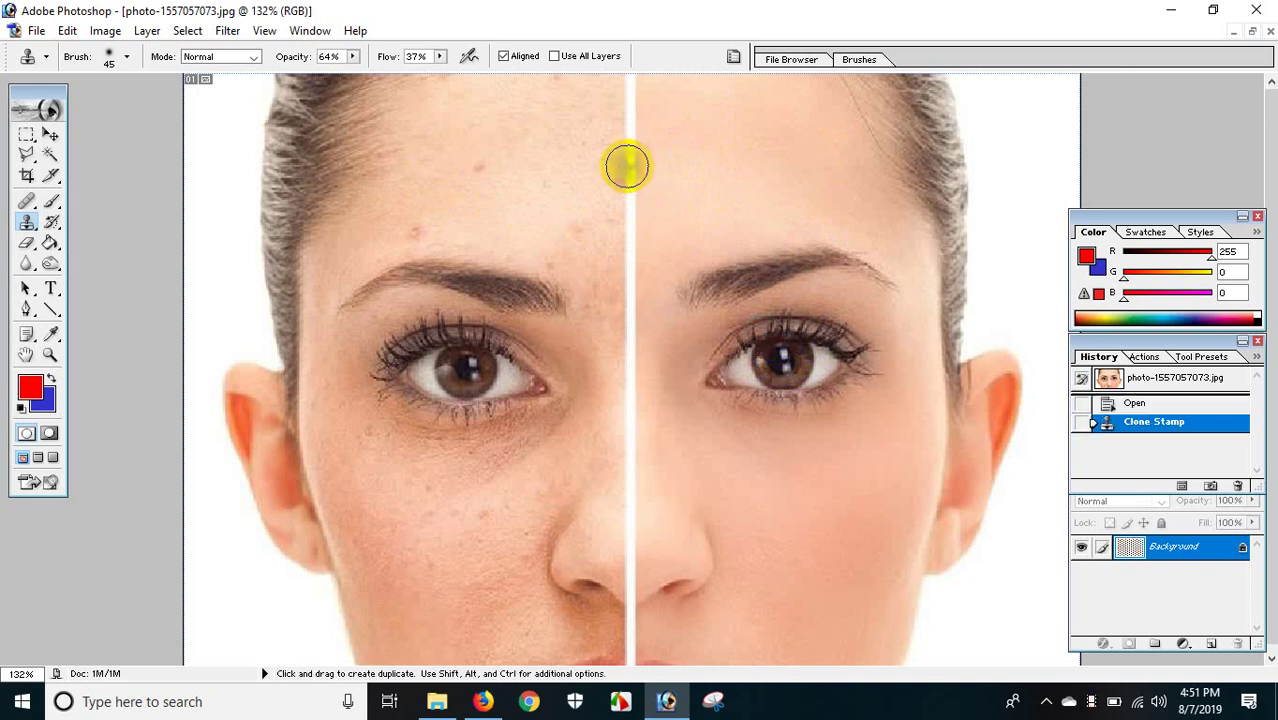
{"action": "left_click", "coordinate": [627, 165]}
{"action": "left_click", "coordinate": [627, 165]}
{"action": "left_click", "coordinate": [626, 165]}
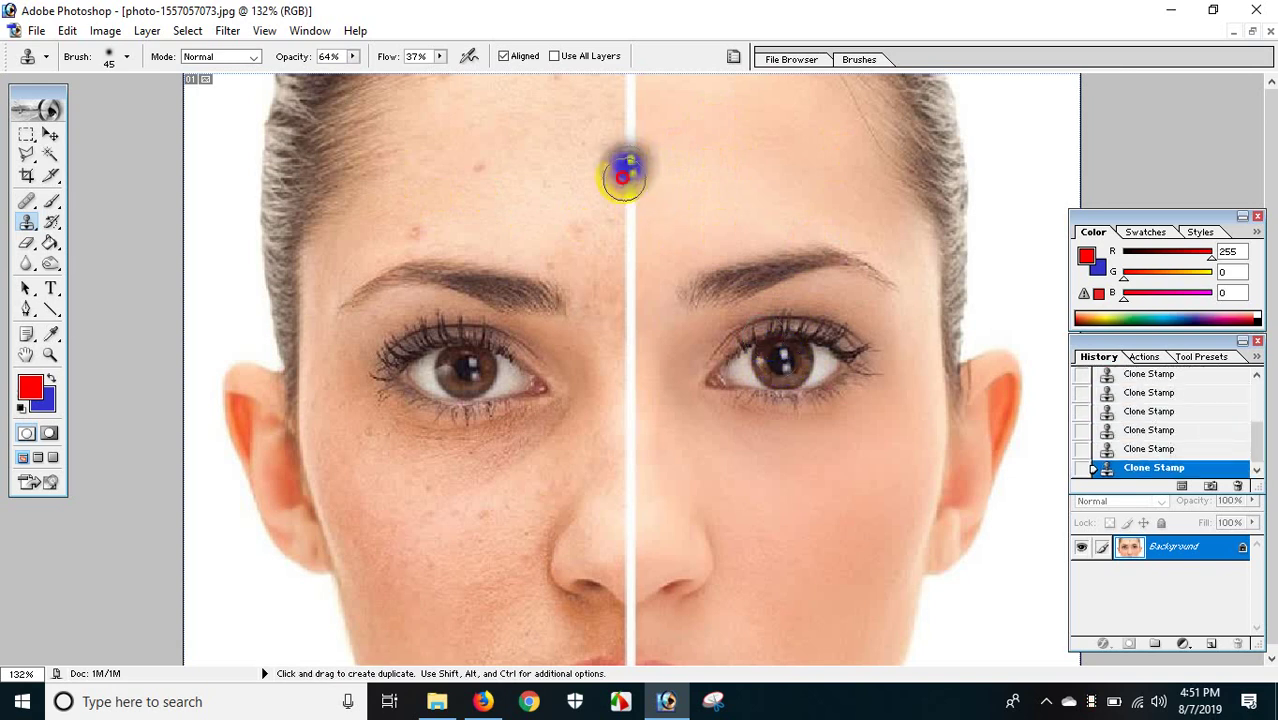
{"action": "mouse_move", "coordinate": [656, 186]}
{"action": "left_mouse_down"}
{"action": "mouse_move", "coordinate": [633, 140]}
{"action": "mouse_move", "coordinate": [590, 151]}
{"action": "mouse_move", "coordinate": [621, 188]}
{"action": "mouse_move", "coordinate": [628, 165]}
{"action": "left_mouse_up"}
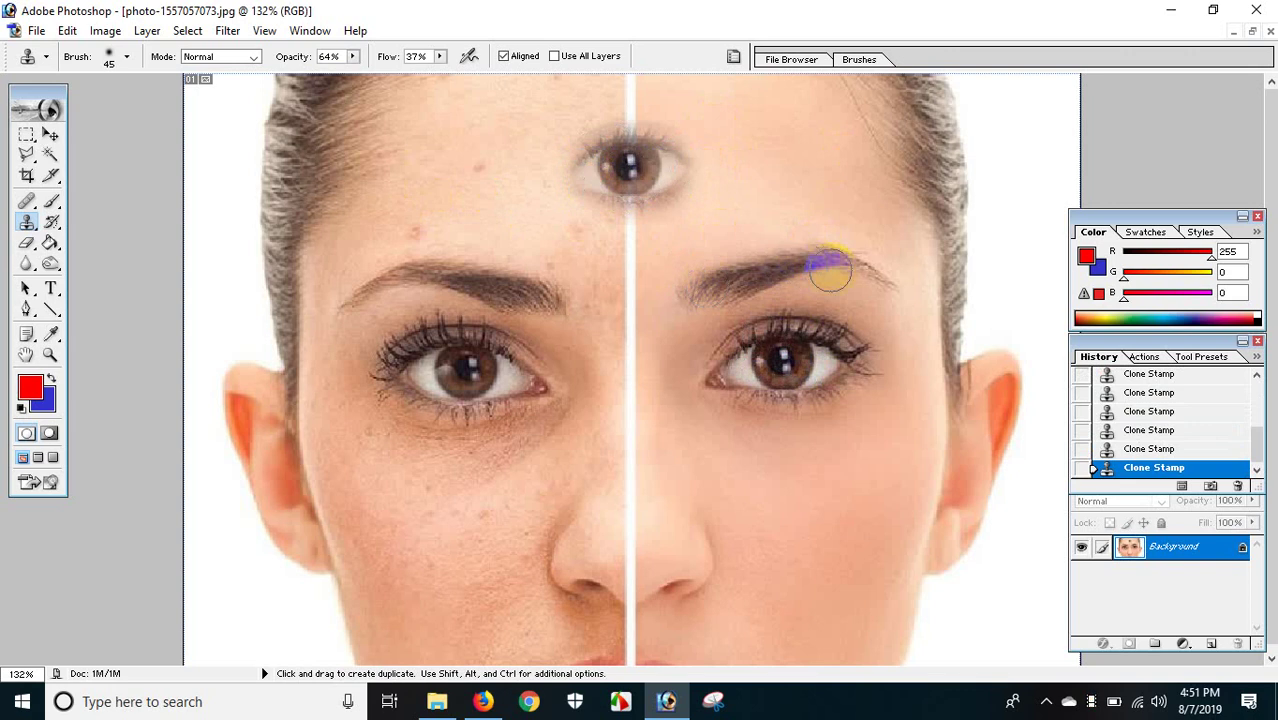
Step: Undo the clone strokes, removing the stray eye cloned onto the forehead
{"action": "key", "text": "ctrl+alt+z"}
{"action": "key", "text": "ctrl+alt+z"}
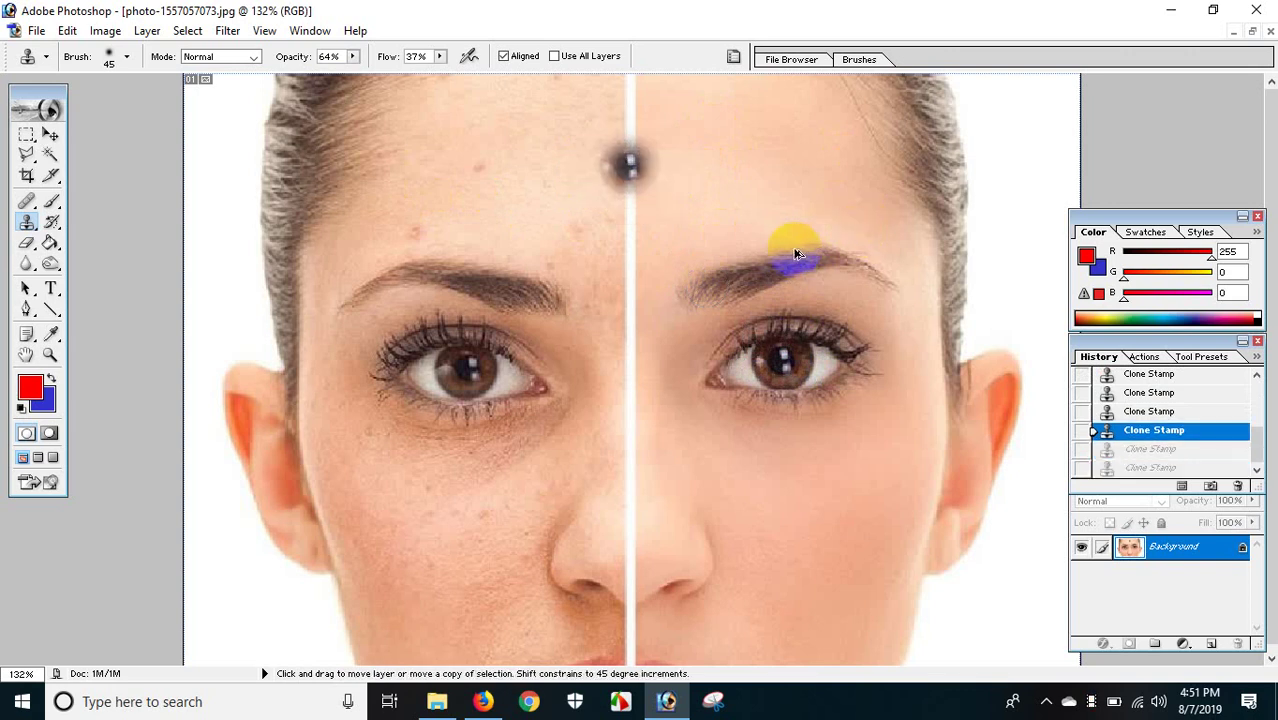
{"action": "key", "text": "ctrl+alt+z"}
{"action": "key", "text": "ctrl+alt+z"}
{"action": "key", "text": "ctrl+alt+z"}
{"action": "key", "text": "ctrl+alt+z"}
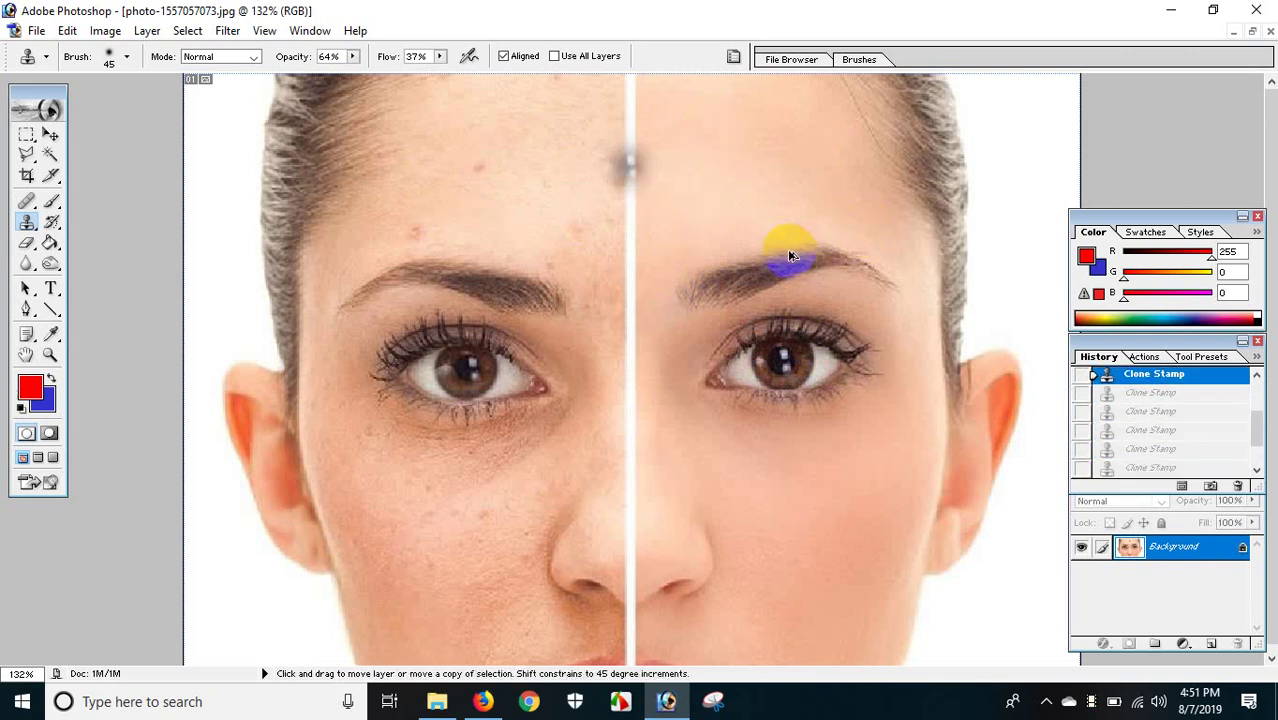
{"action": "key", "text": "ctrl+alt+z"}
{"action": "key", "text": "ctrl+alt+z"}
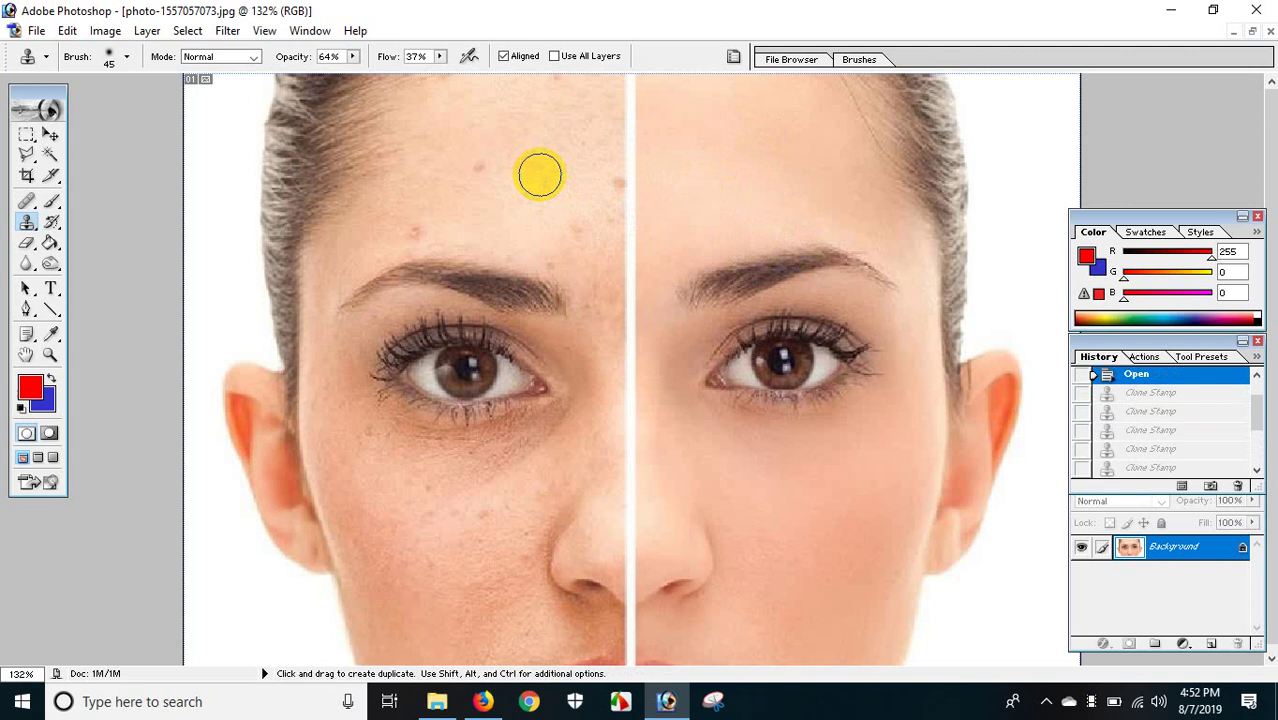
Step: At 37% opacity, sample the right forehead and stamp the left forehead blemishes by the divider
{"action": "left_click", "coordinate": [352, 57]}
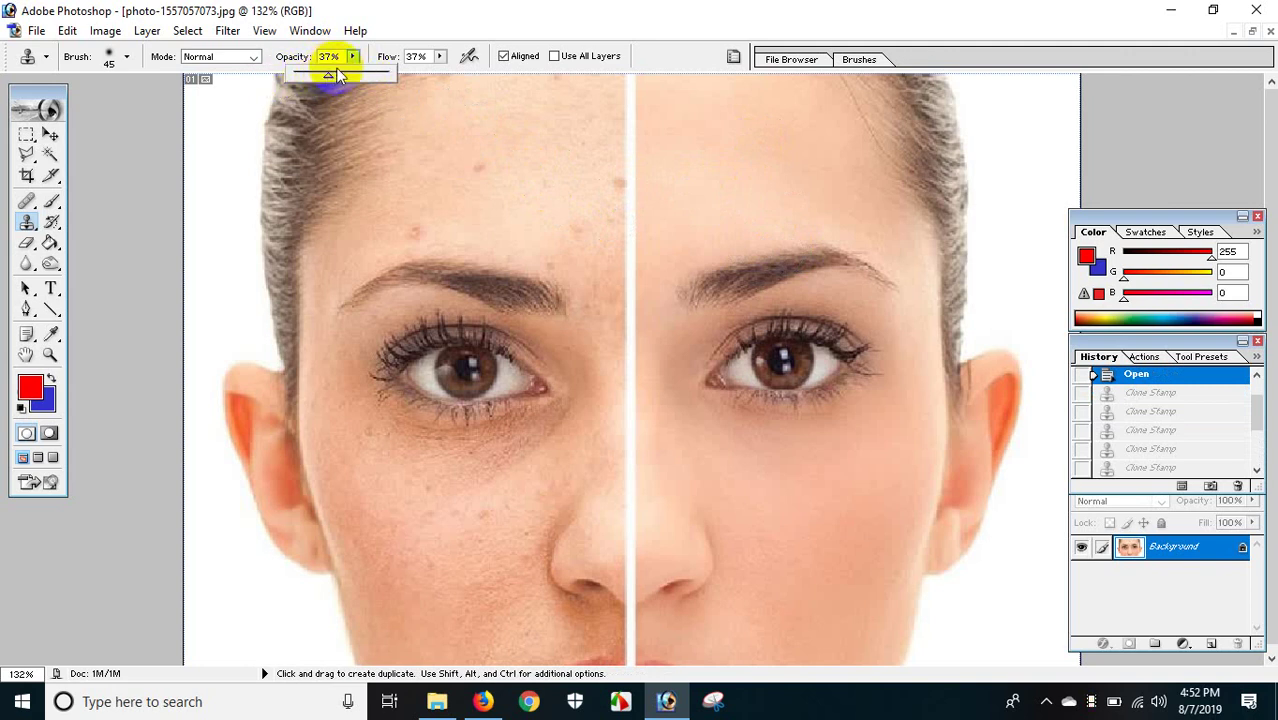
{"action": "left_click", "coordinate": [449, 24]}
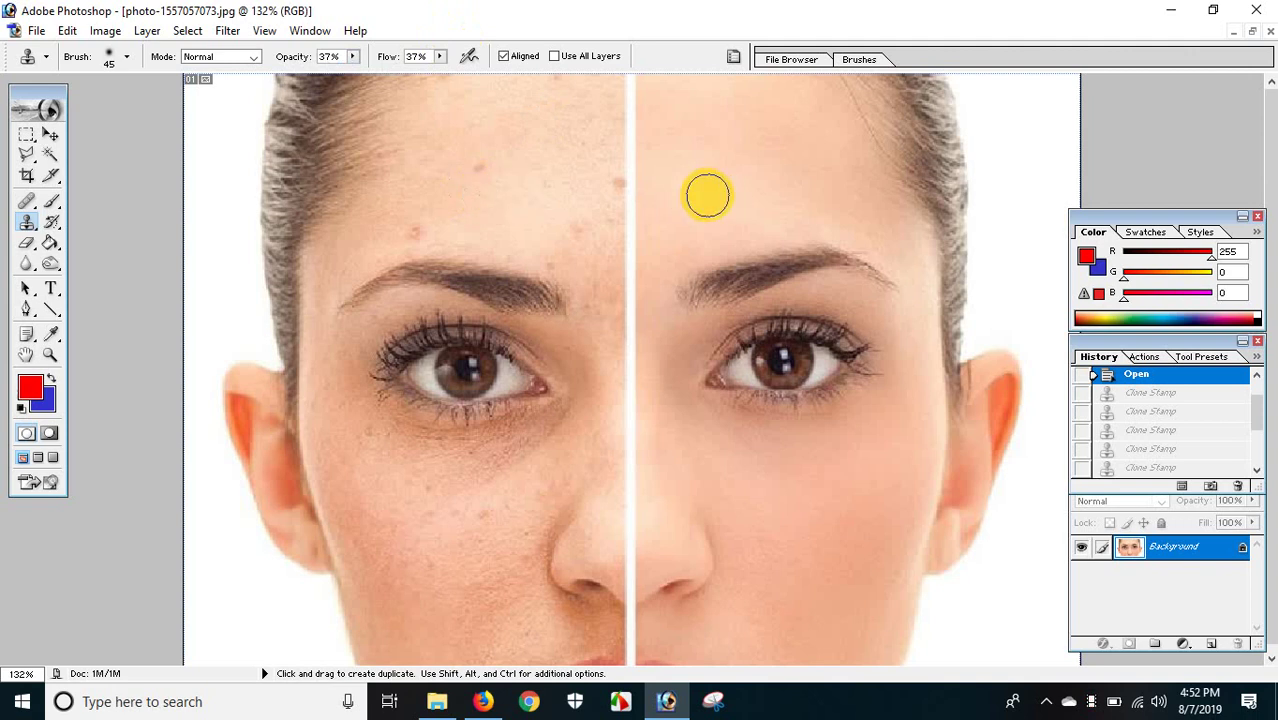
{"action": "key", "text": "alt"}
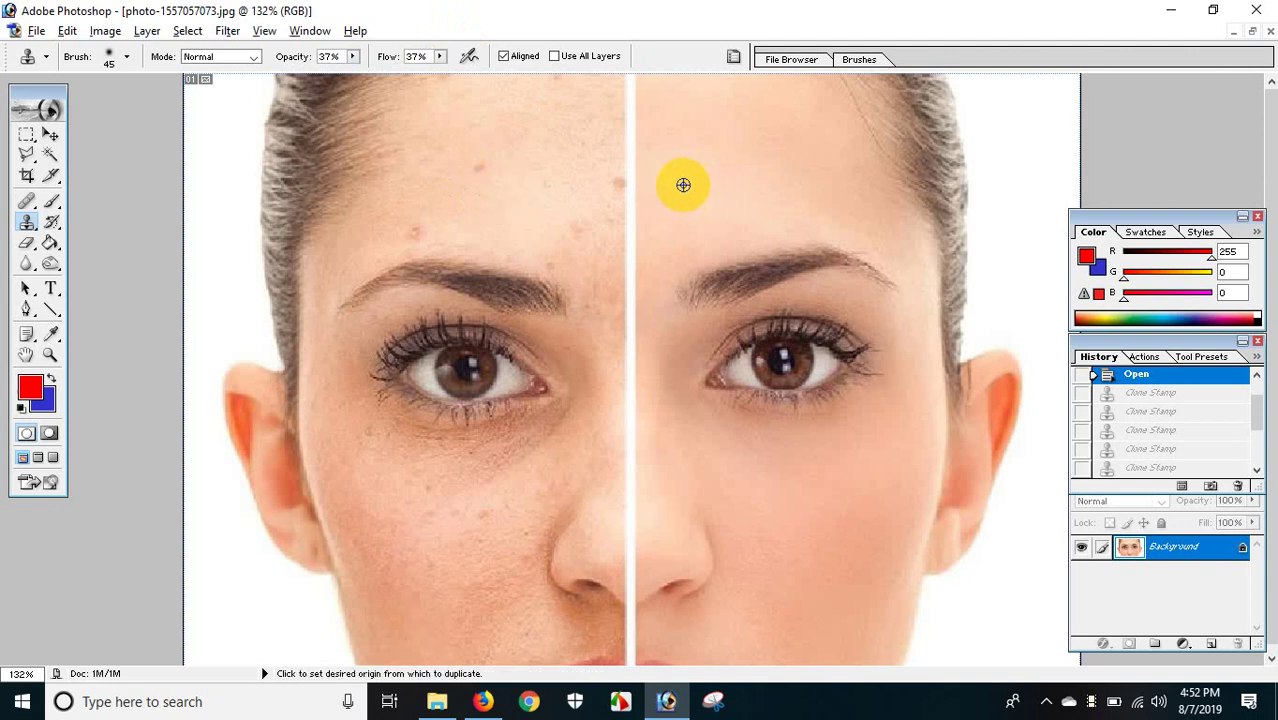
{"action": "left_click", "coordinate": [683, 185], "text": "alt"}
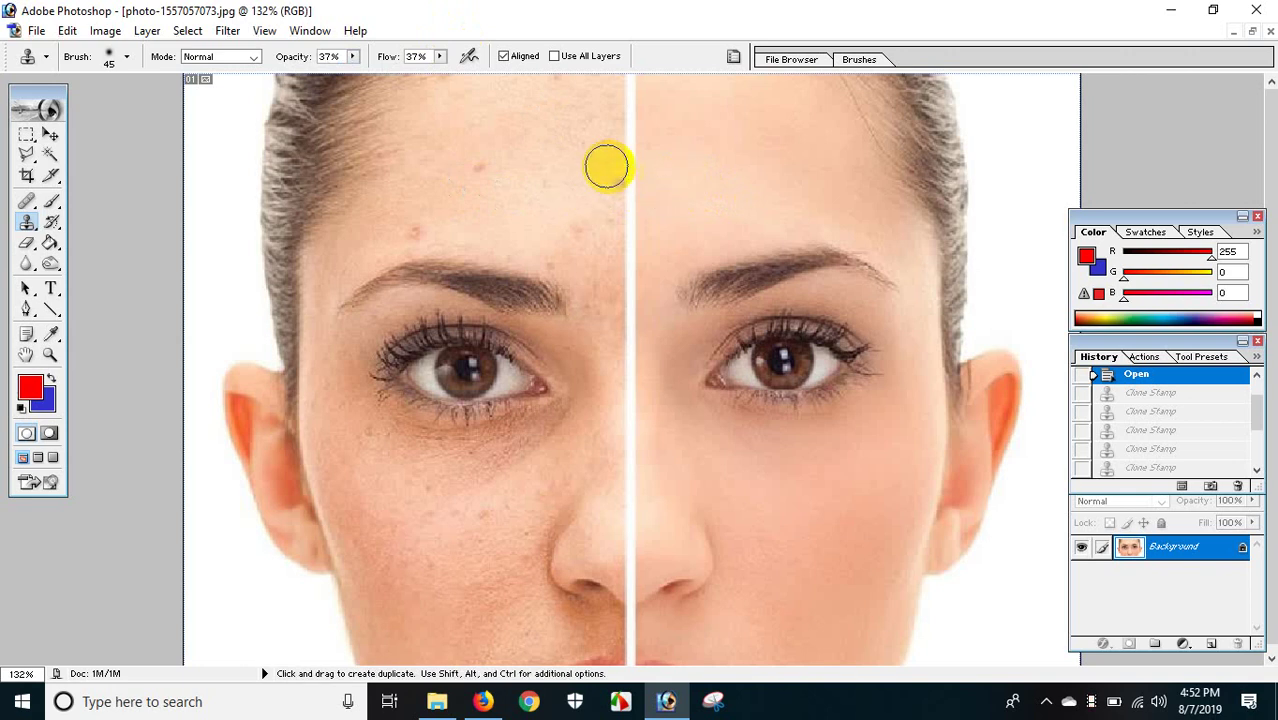
{"action": "left_click", "coordinate": [558, 166]}
{"action": "left_click", "coordinate": [551, 188]}
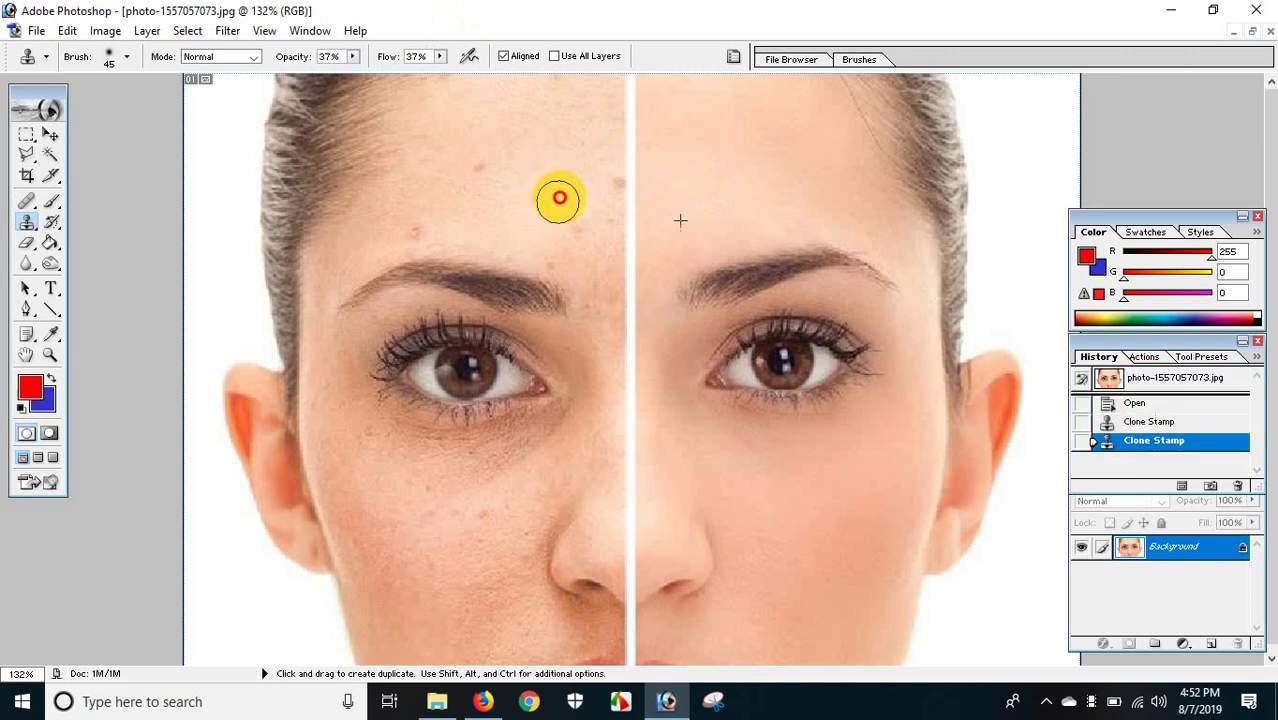
Step: Cover more of the upper-left forehead, enlarging the clone brush from 45 to 90 px
{"action": "left_click_drag", "start_coordinate": [592, 190], "coordinate": [619, 186]}
{"action": "left_click", "coordinate": [625, 175]}
{"action": "left_click", "coordinate": [579, 134]}
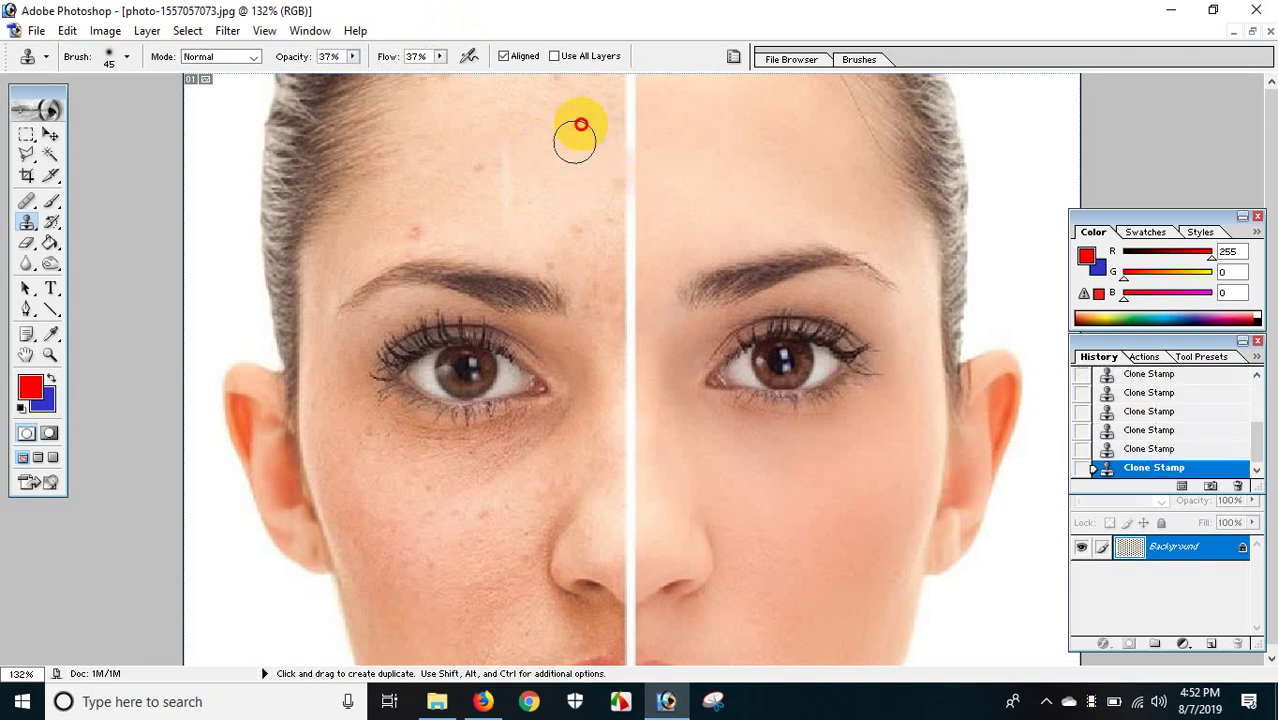
{"action": "key", "text": "bracketright"}
{"action": "key", "text": "bracketright"}
{"action": "key", "text": "bracketright"}
{"action": "key", "text": "bracketright"}
{"action": "key", "text": "bracketright"}
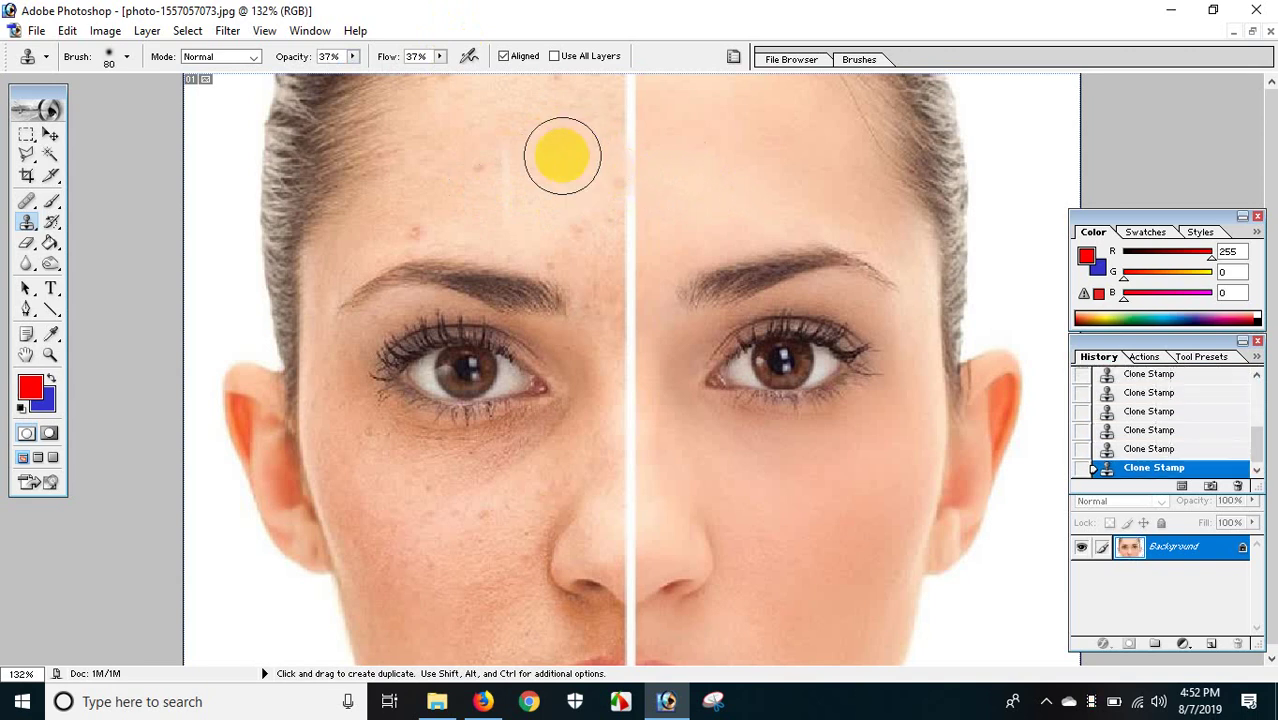
{"action": "mouse_move", "coordinate": [554, 170]}
{"action": "left_mouse_down"}
{"action": "mouse_move", "coordinate": [590, 175]}
{"action": "mouse_move", "coordinate": [548, 166]}
{"action": "left_mouse_up"}
{"action": "left_click_drag", "start_coordinate": [652, 253], "coordinate": [562, 194]}
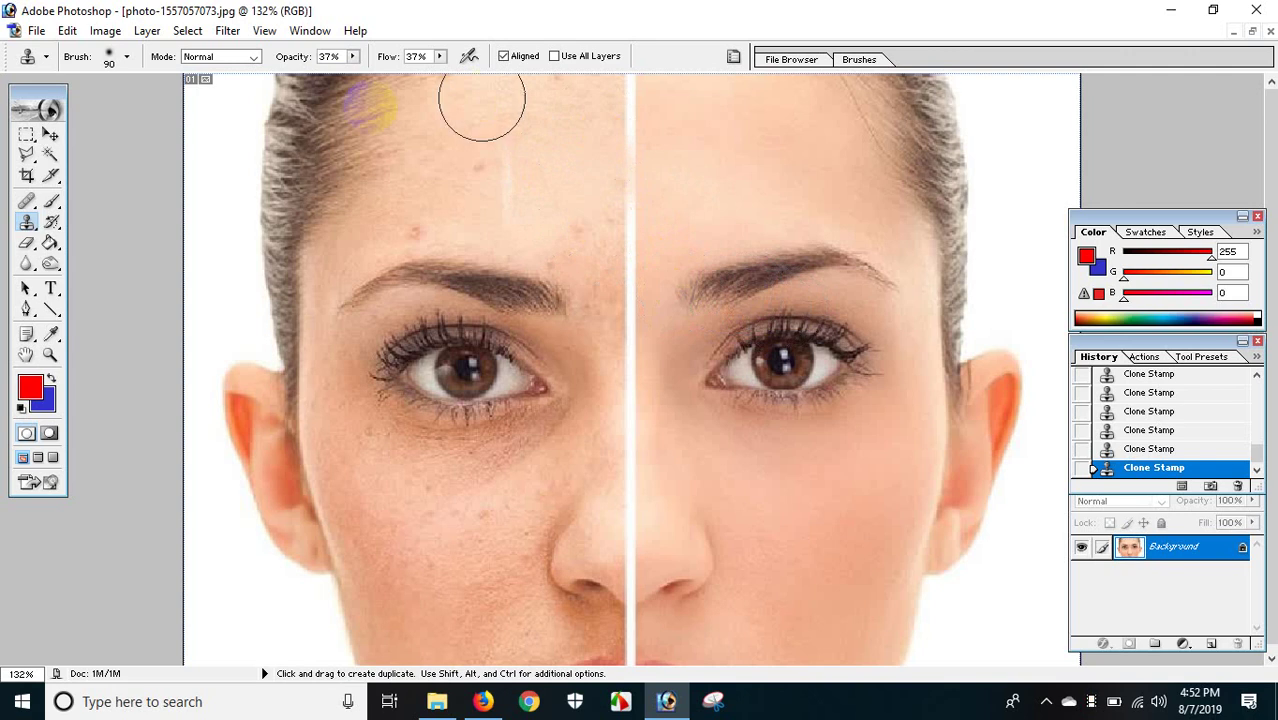
Step: Raise clone opacity to 100% and stamp right-forehead skin across the forehead
{"action": "left_click", "coordinate": [340, 88]}
{"action": "mouse_move", "coordinate": [351, 58]}
{"action": "left_mouse_down"}
{"action": "mouse_move", "coordinate": [378, 78]}
{"action": "mouse_move", "coordinate": [426, 57]}
{"action": "mouse_move", "coordinate": [481, 78]}
{"action": "left_mouse_up"}
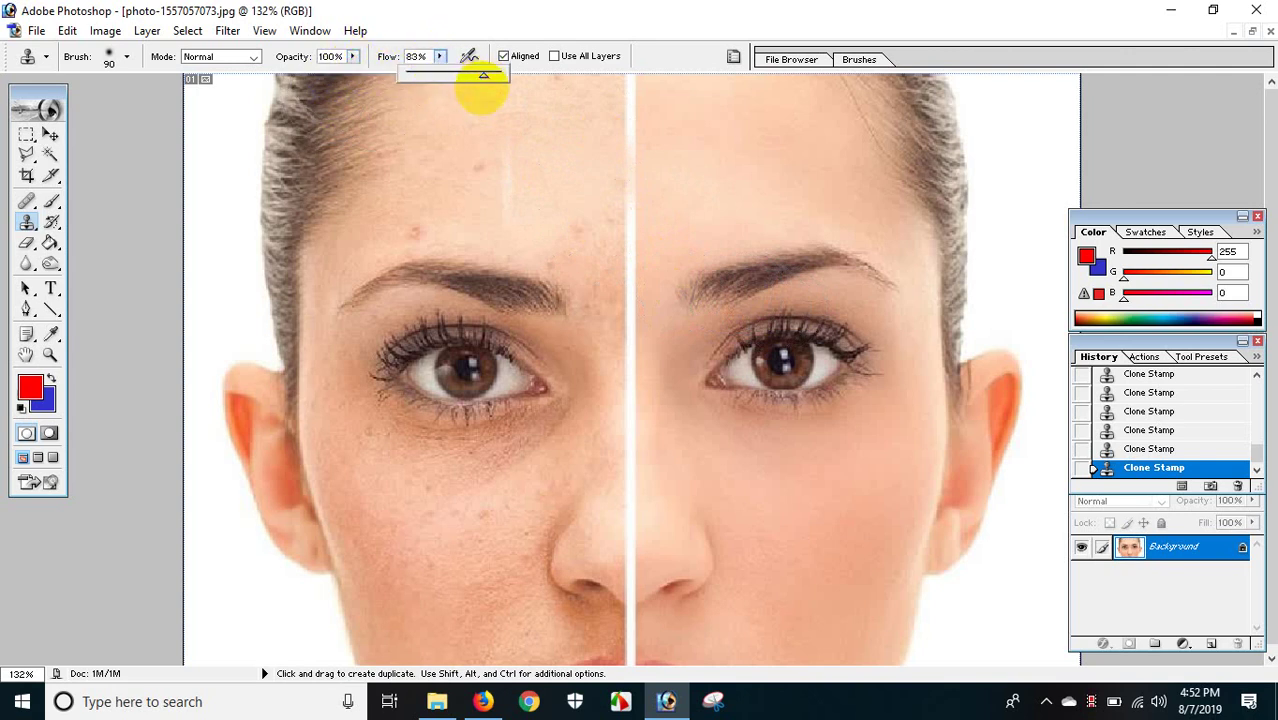
{"action": "left_click", "coordinate": [694, 180], "text": "alt"}
{"action": "mouse_move", "coordinate": [548, 163]}
{"action": "left_mouse_down"}
{"action": "mouse_move", "coordinate": [530, 172]}
{"action": "mouse_move", "coordinate": [507, 148]}
{"action": "mouse_move", "coordinate": [581, 120]}
{"action": "mouse_move", "coordinate": [581, 137]}
{"action": "mouse_move", "coordinate": [699, 188]}
{"action": "left_mouse_up"}
Step: Clone skin onto the left hairline, then undo it and zoom out
{"action": "left_click", "coordinate": [616, 191], "text": "alt"}
{"action": "left_click", "coordinate": [313, 170]}
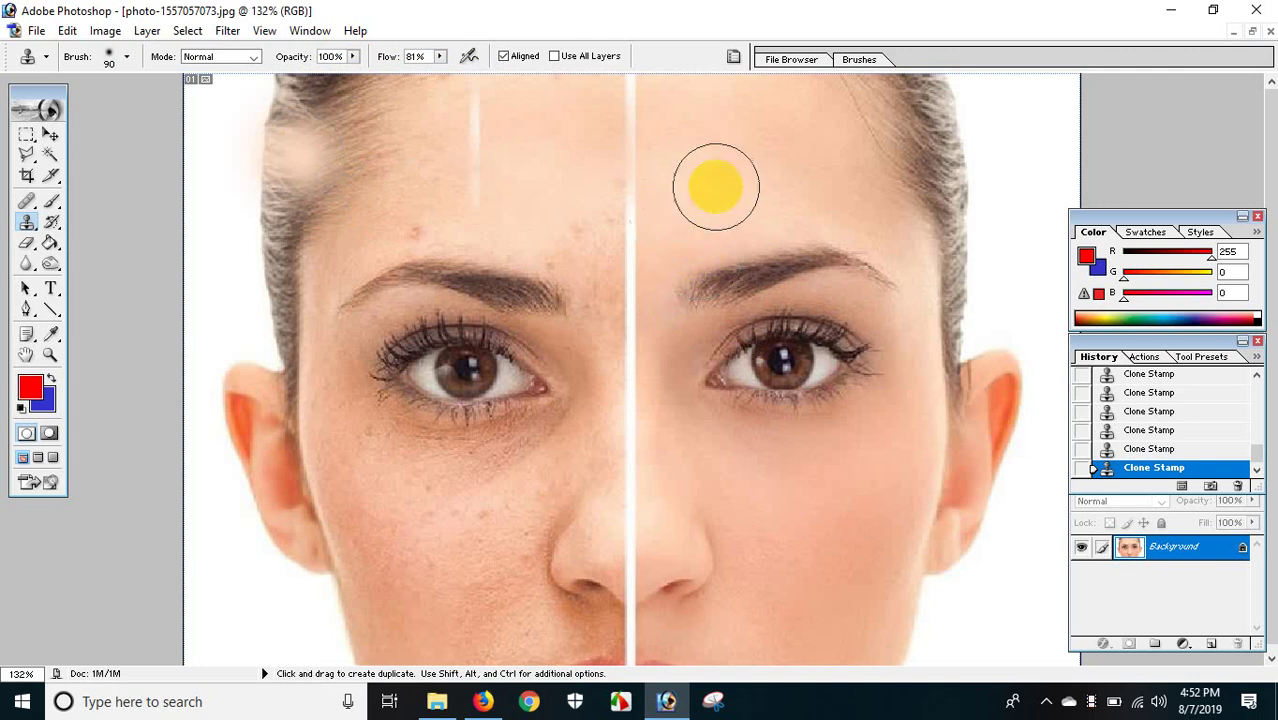
{"action": "left_click", "coordinate": [314, 152]}
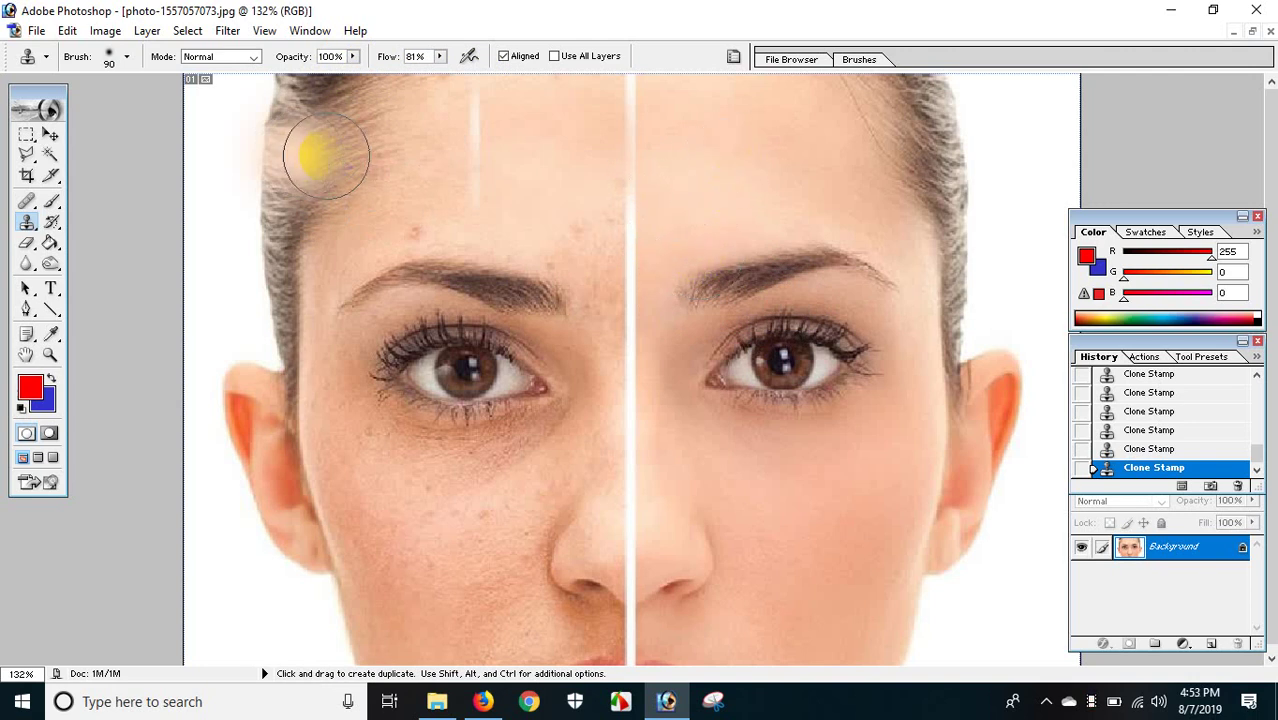
{"action": "key", "text": "ctrl+alt+z"}
{"action": "key", "text": "ctrl+alt+z"}
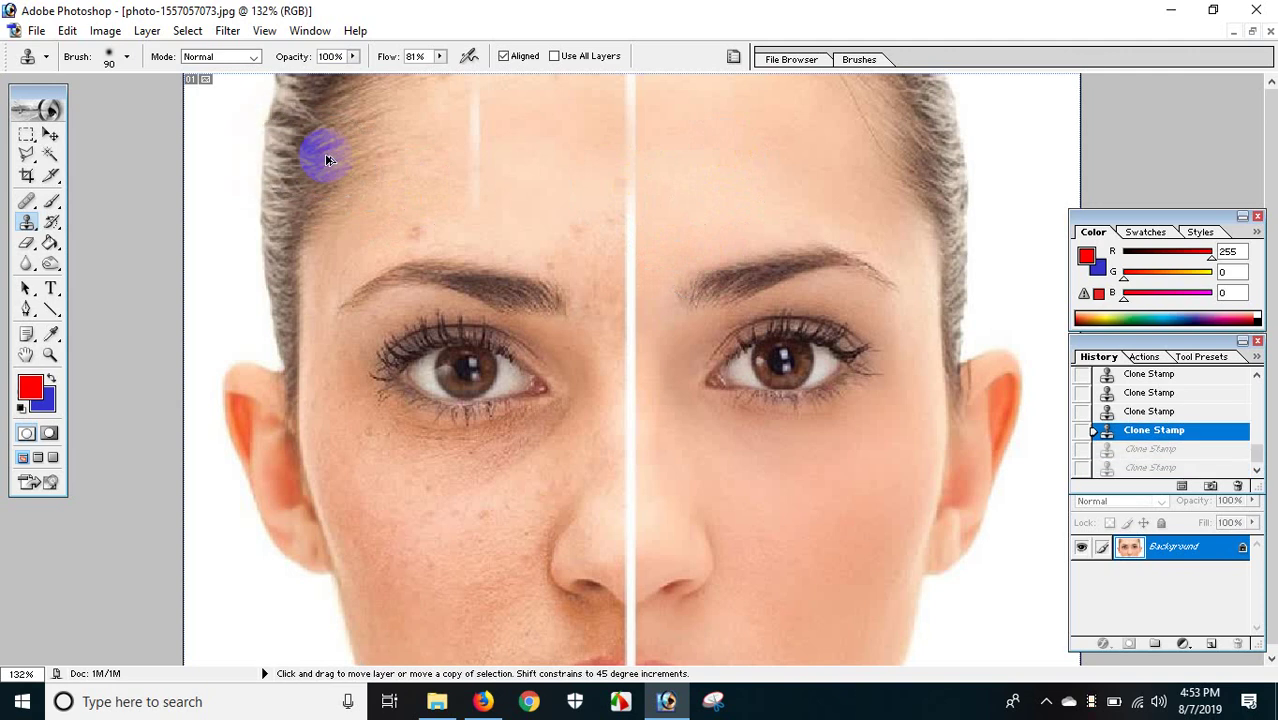
{"action": "key", "text": "ctrl+alt+z"}
{"action": "key", "text": "ctrl+alt+z"}
{"action": "key", "text": "ctrl+alt+z"}
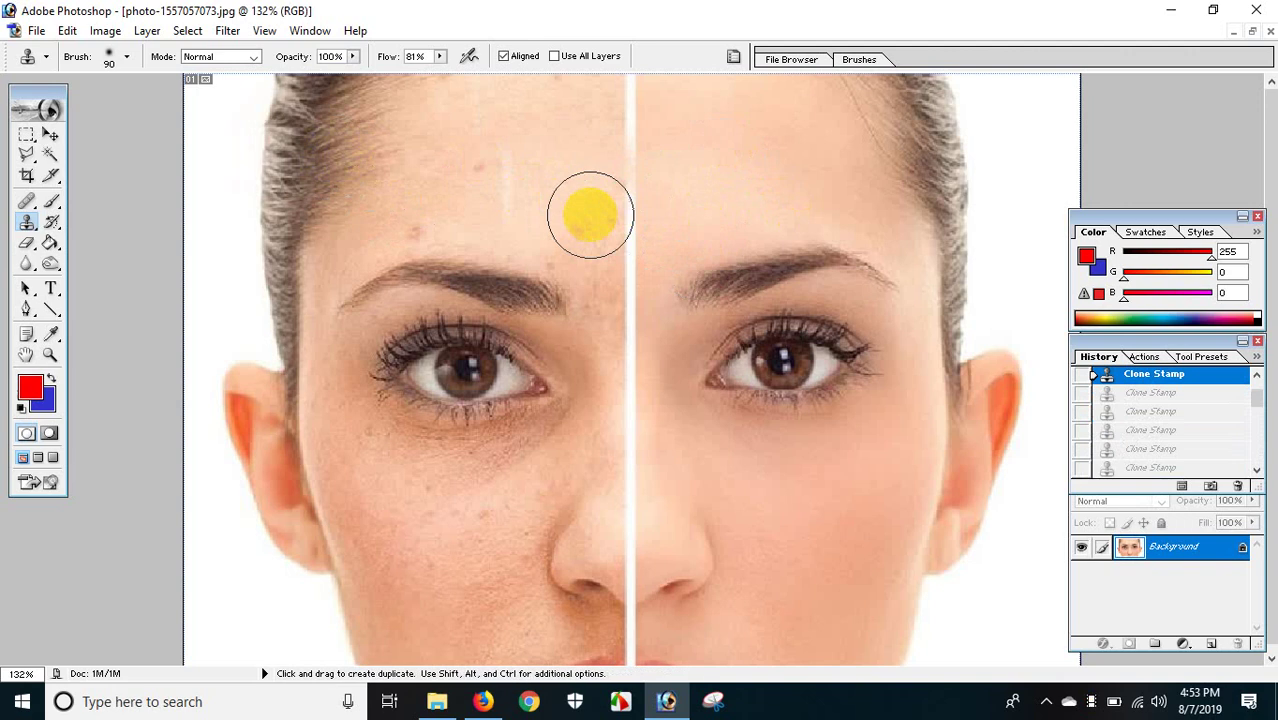
{"action": "key", "text": "ctrl+minus"}
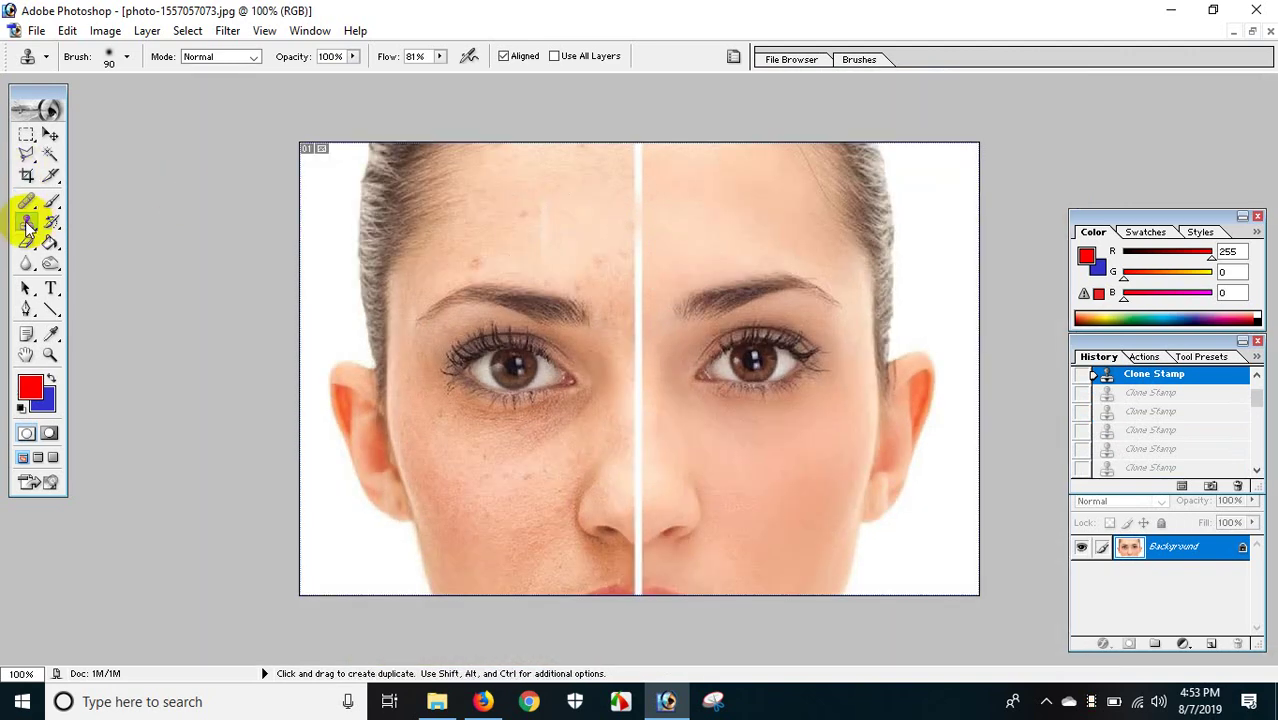
Step: Dab right-forehead skin over the left cheek, then undo the cheek dabs
{"action": "left_click", "coordinate": [711, 204], "text": "alt"}
{"action": "left_click", "coordinate": [658, 561], "text": "alt"}
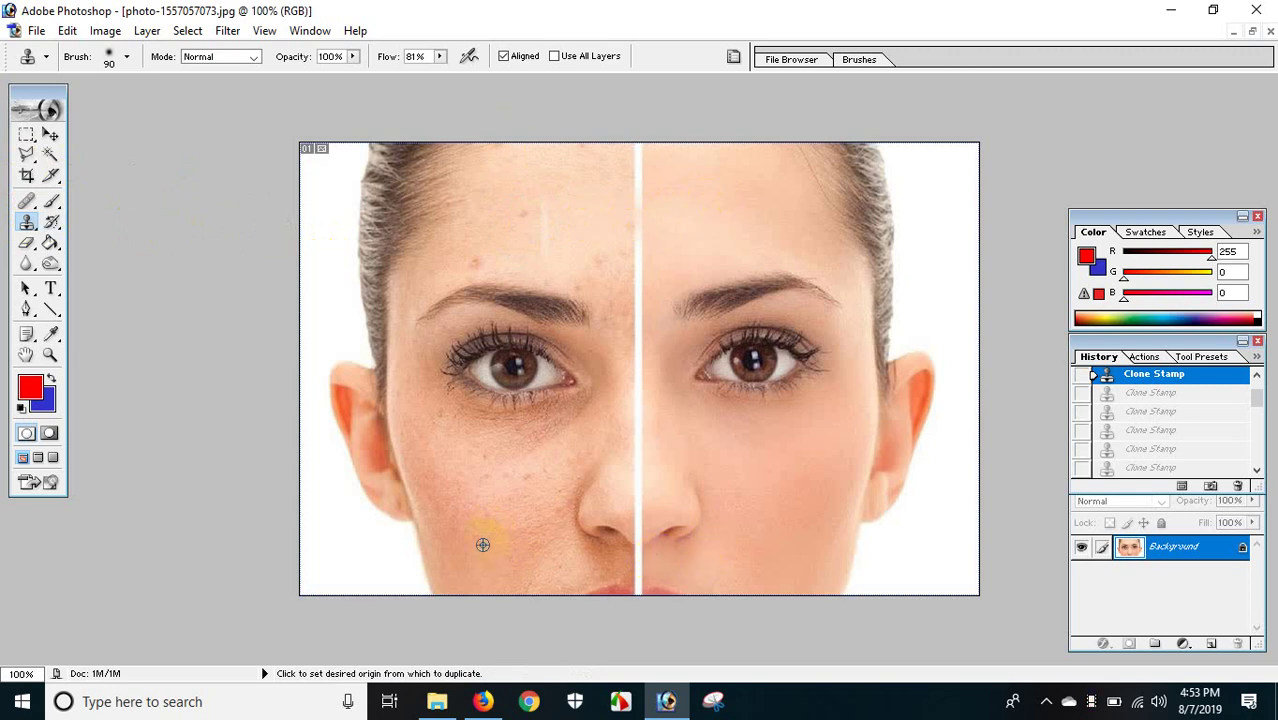
{"action": "left_click", "coordinate": [448, 505]}
{"action": "left_click", "coordinate": [478, 498]}
{"action": "left_click", "coordinate": [522, 494]}
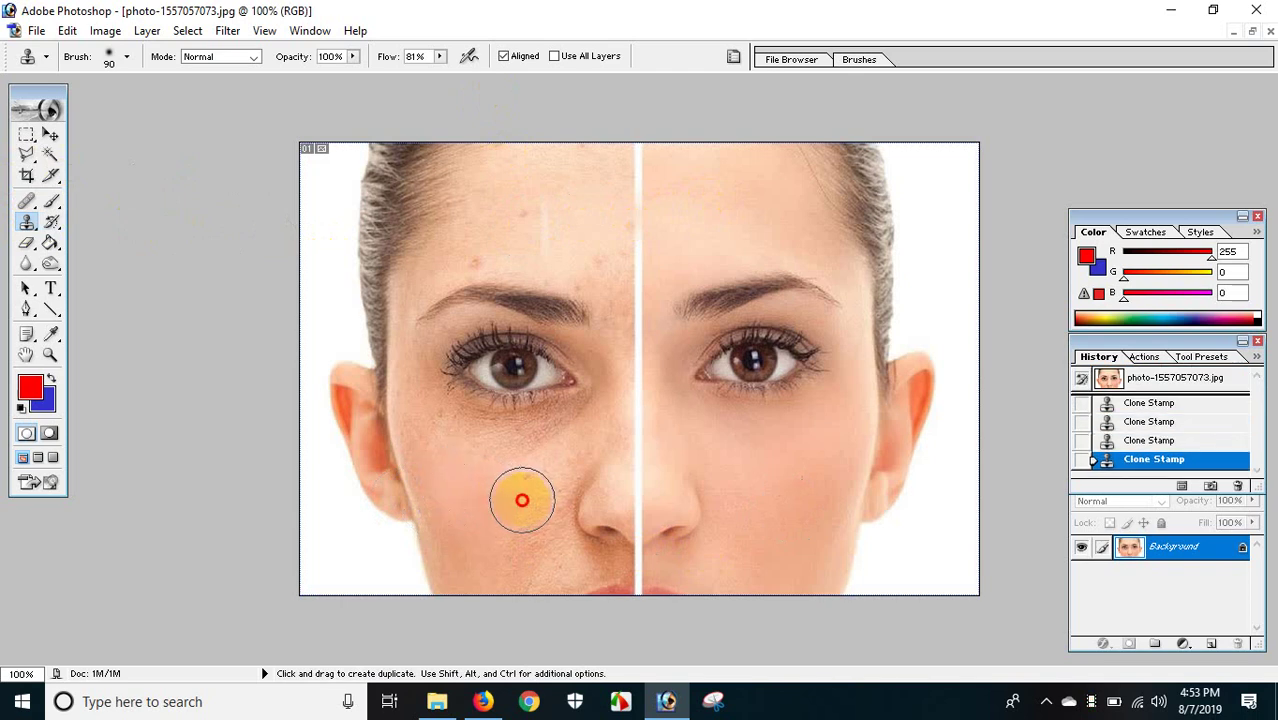
{"action": "left_click", "coordinate": [491, 528]}
{"action": "left_click", "coordinate": [526, 536]}
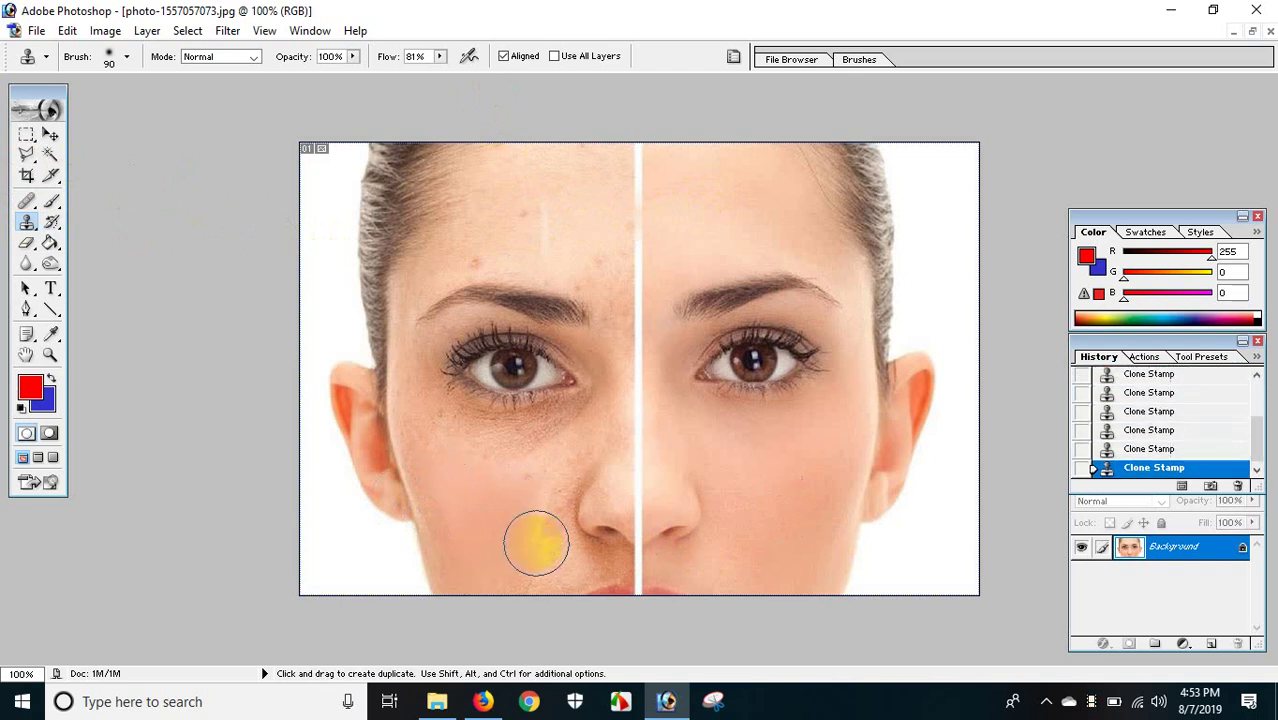
{"action": "left_click", "coordinate": [496, 541]}
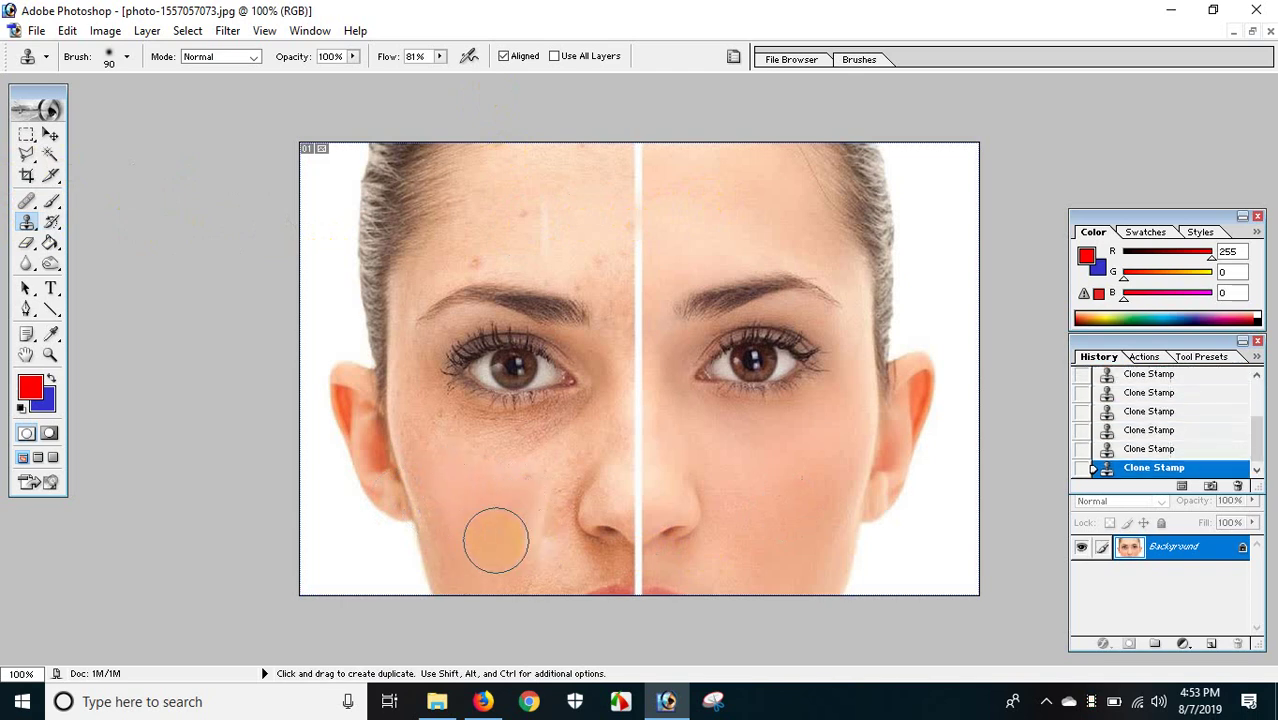
{"action": "key", "text": "ctrl+alt+z"}
{"action": "key", "text": "ctrl+alt+z"}
{"action": "key", "text": "ctrl+alt+z"}
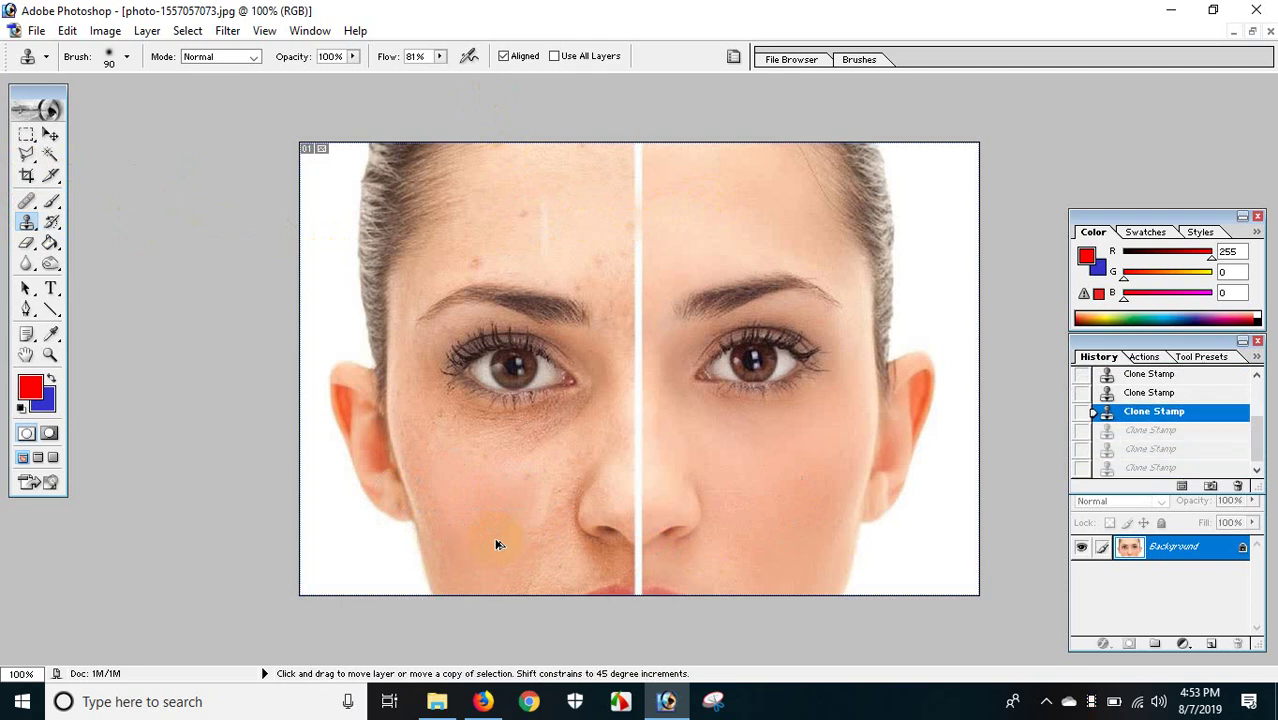
{"action": "key", "text": "ctrl+alt+z"}
{"action": "key", "text": "ctrl+alt+z"}
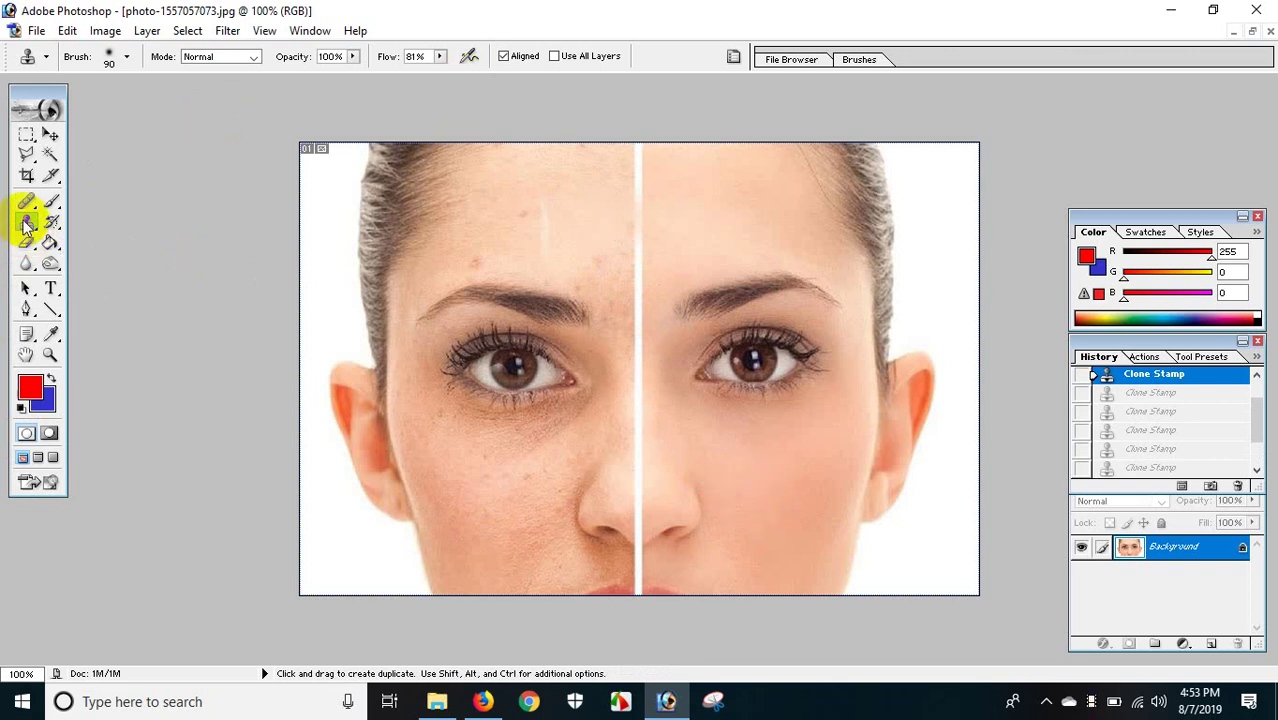
Step: Switch to a 30 px Brush with opacity and flow both at 21%
{"action": "left_click", "coordinate": [52, 203]}
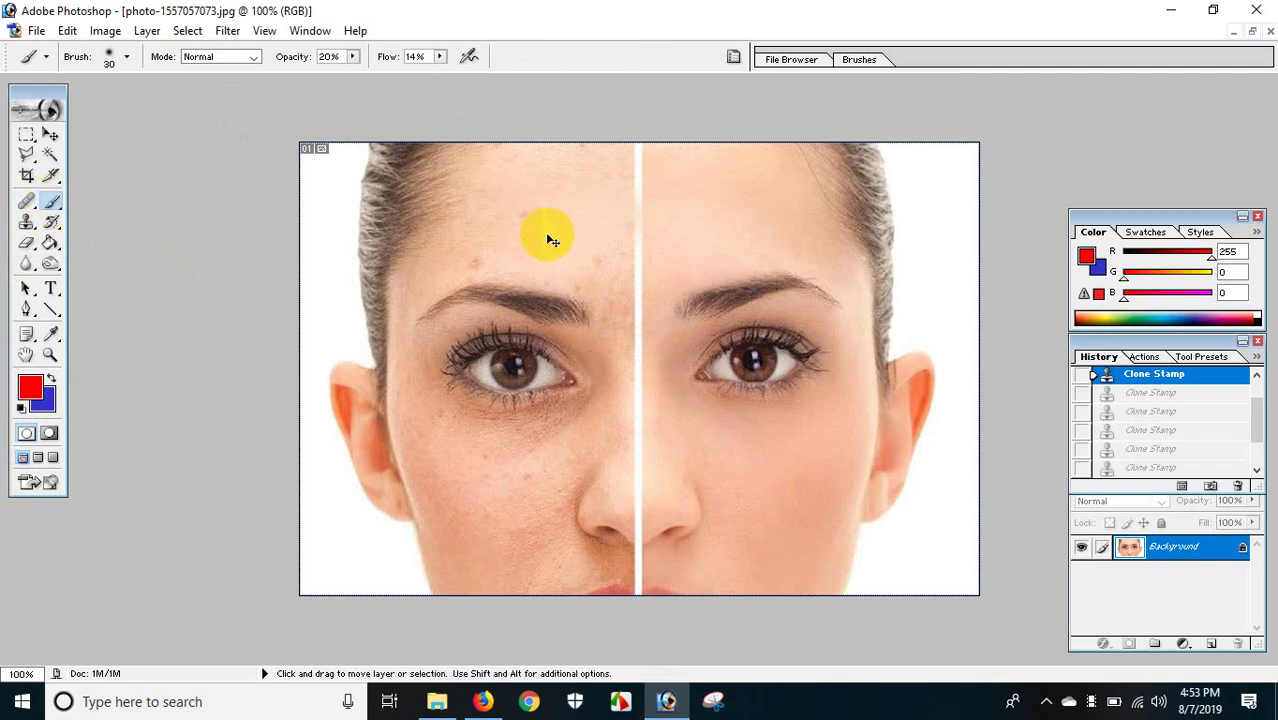
{"action": "key", "text": "ctrl+plus"}
{"action": "key", "text": "ctrl+plus"}
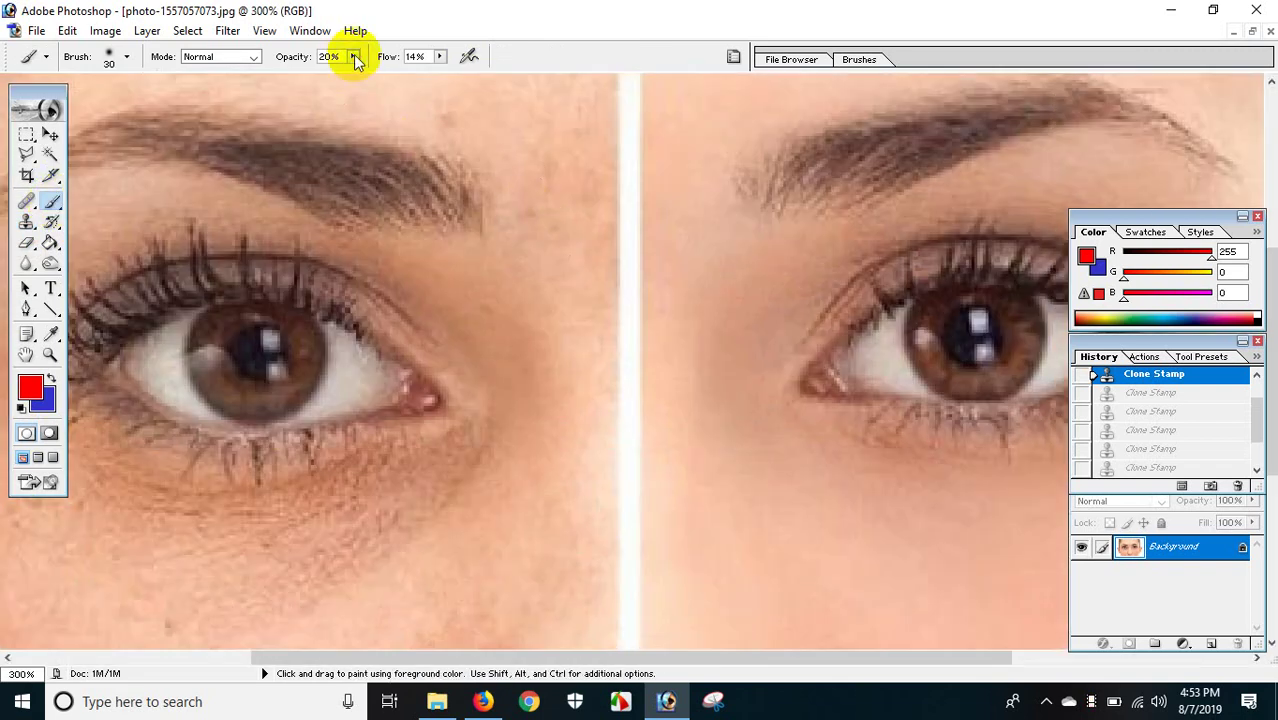
{"action": "left_click", "coordinate": [354, 57]}
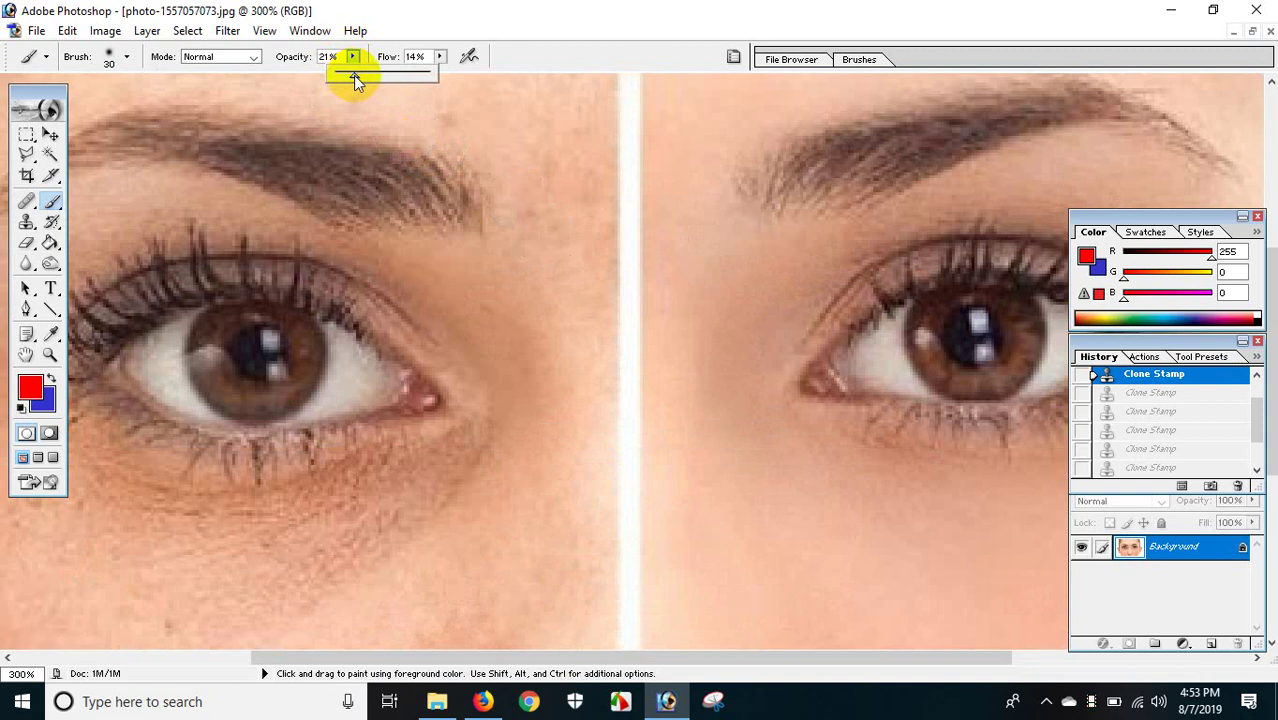
{"action": "left_click", "coordinate": [440, 57]}
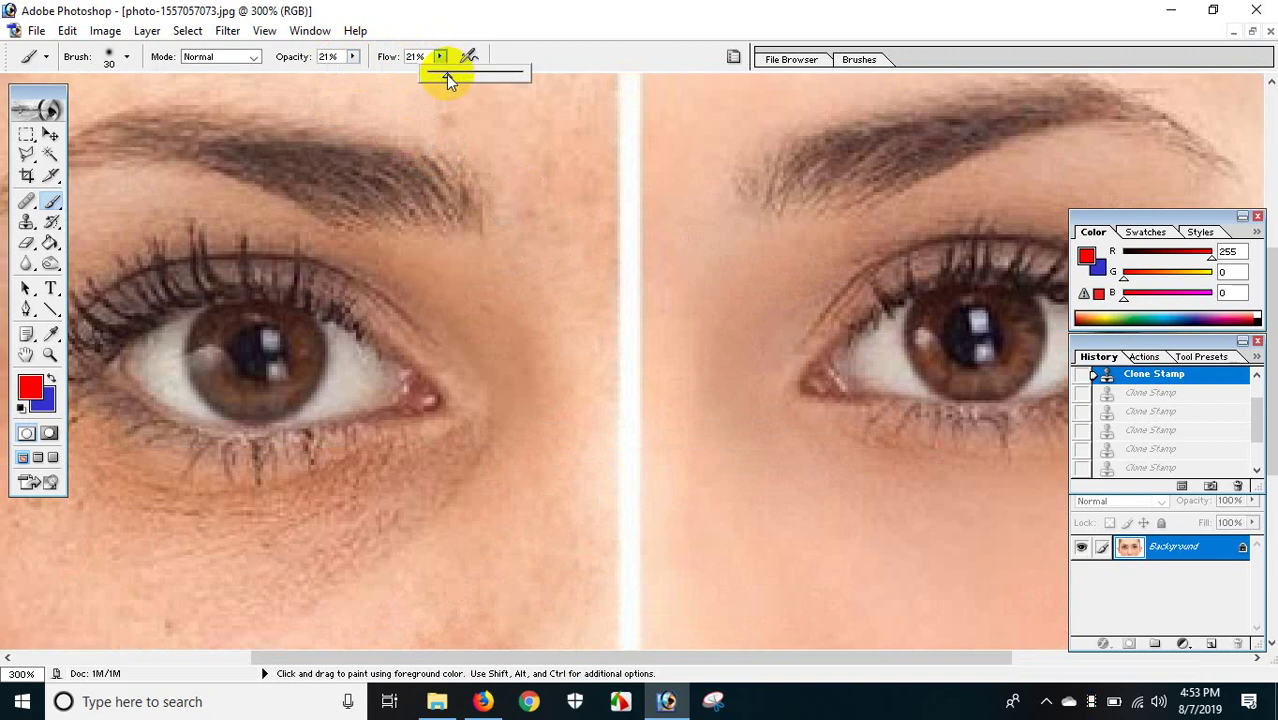
{"action": "left_click_drag", "start_coordinate": [446, 74], "coordinate": [450, 74]}
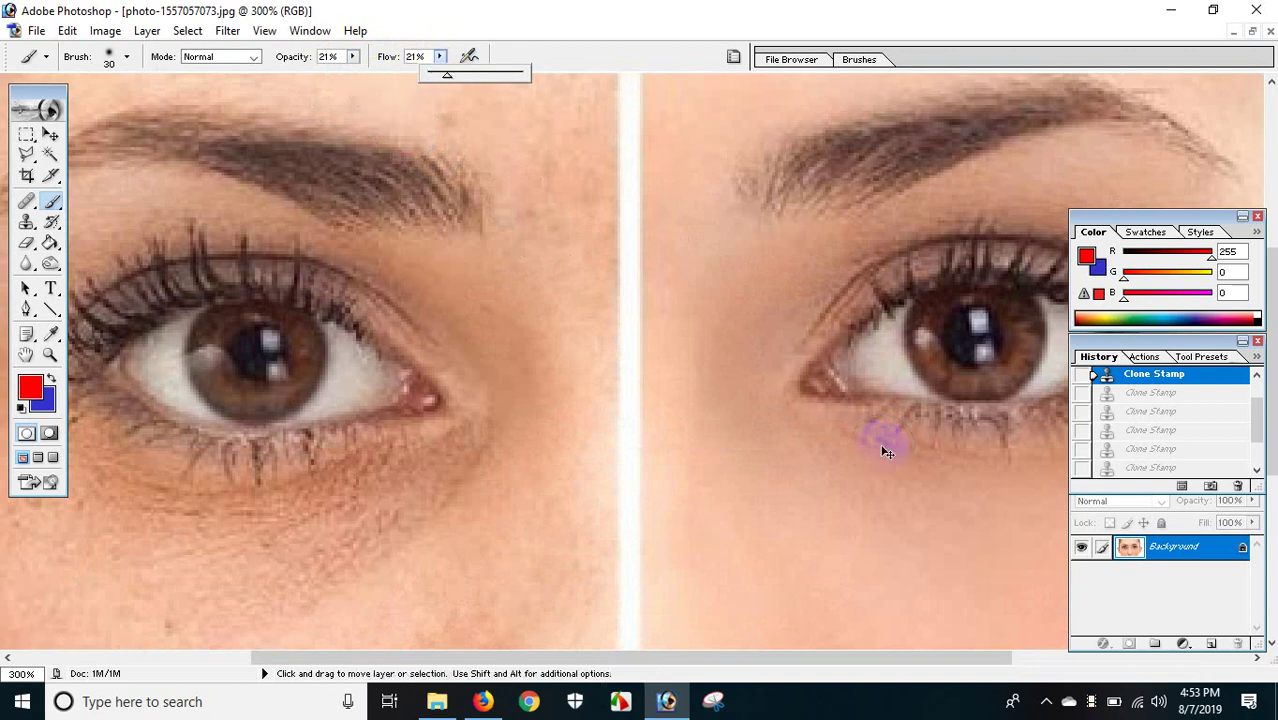
{"action": "key", "text": "ctrl+minus"}
{"action": "key", "text": "ctrl+minus"}
{"action": "key", "text": "ctrl+minus"}
{"action": "key", "text": "ctrl+plus"}
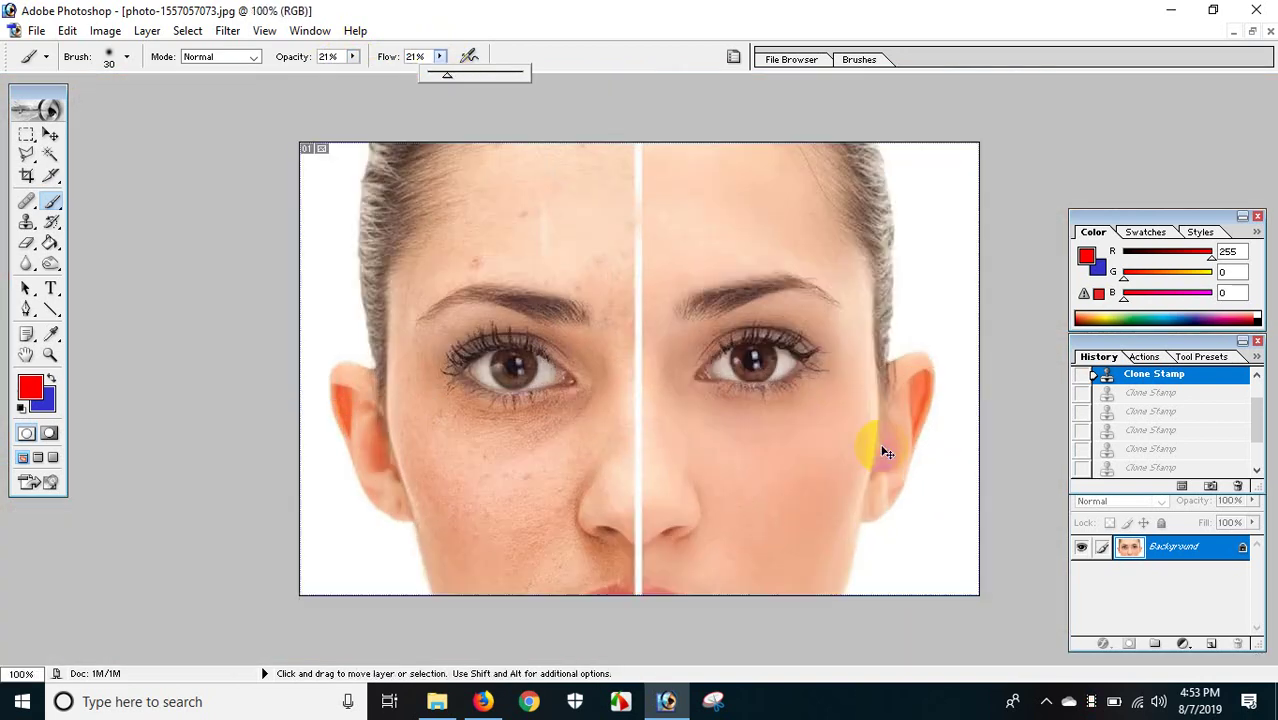
{"action": "key", "text": "ctrl+plus"}
{"action": "key", "text": "ctrl+minus"}
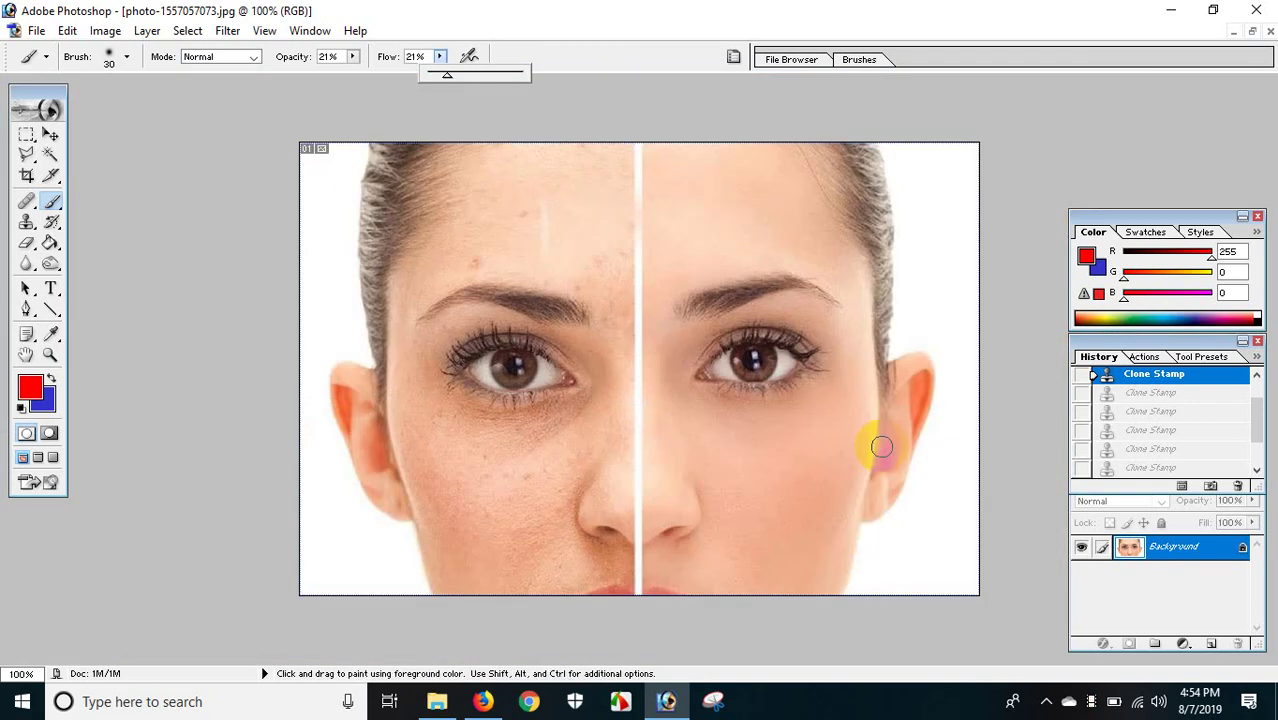
{"action": "left_click", "coordinate": [27, 222]}
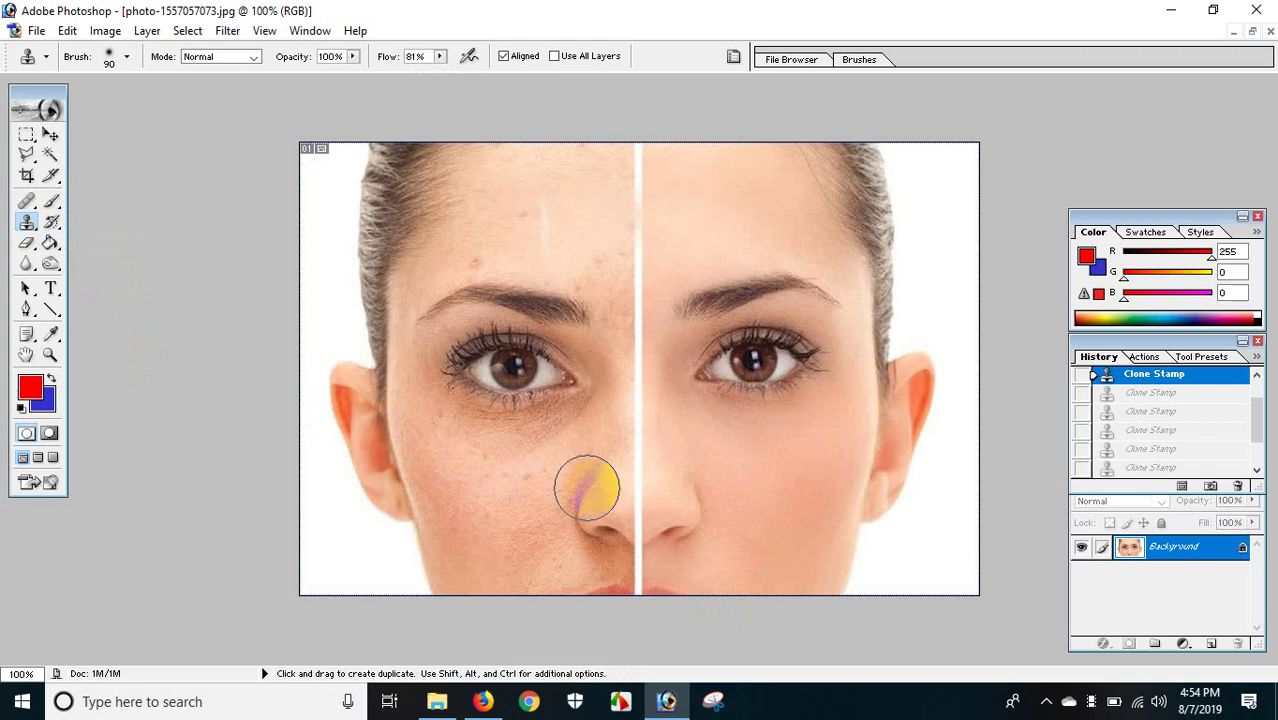
{"action": "left_click", "coordinate": [739, 452], "text": "alt"}
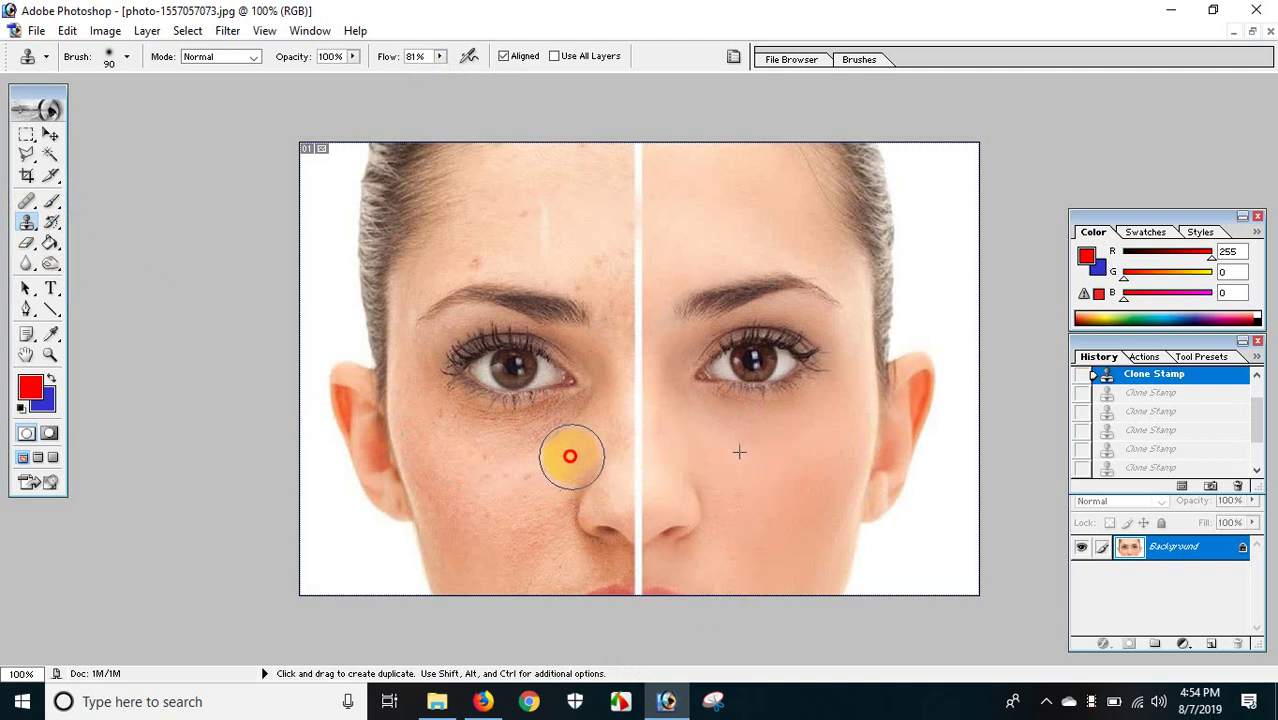
{"action": "left_click_drag", "start_coordinate": [570, 456], "coordinate": [464, 451]}
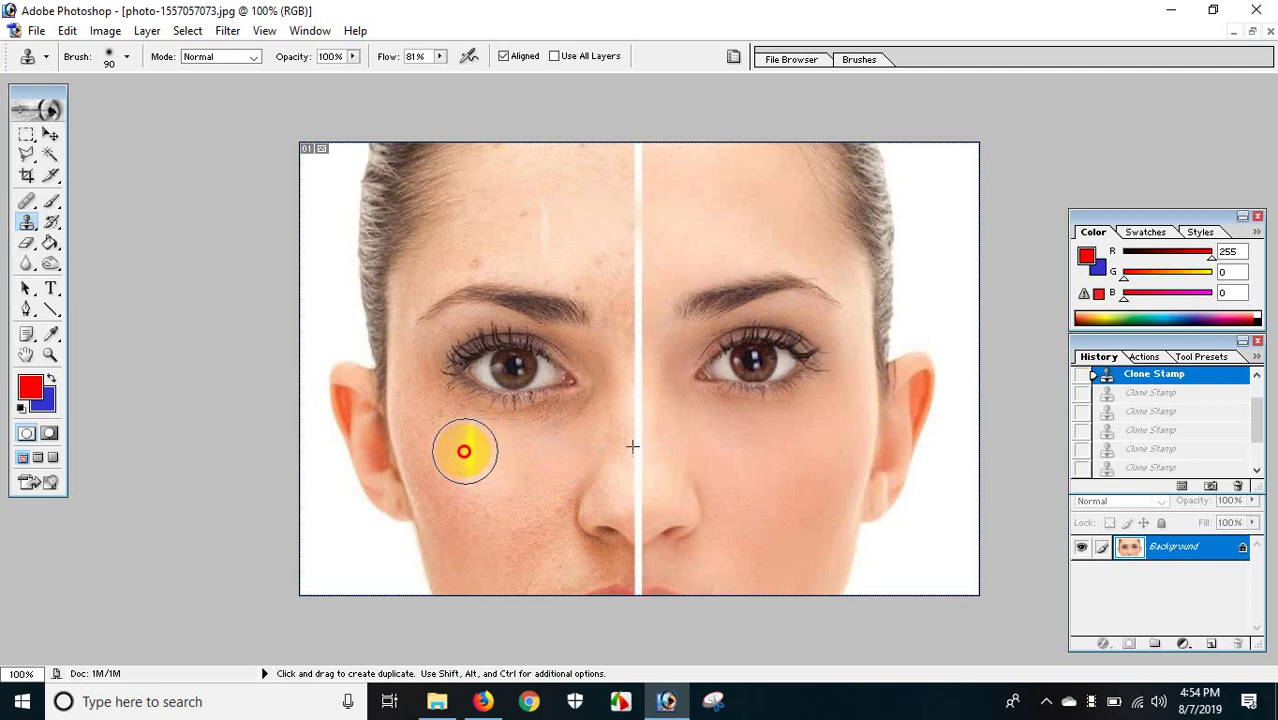
{"action": "left_click", "coordinate": [463, 451]}
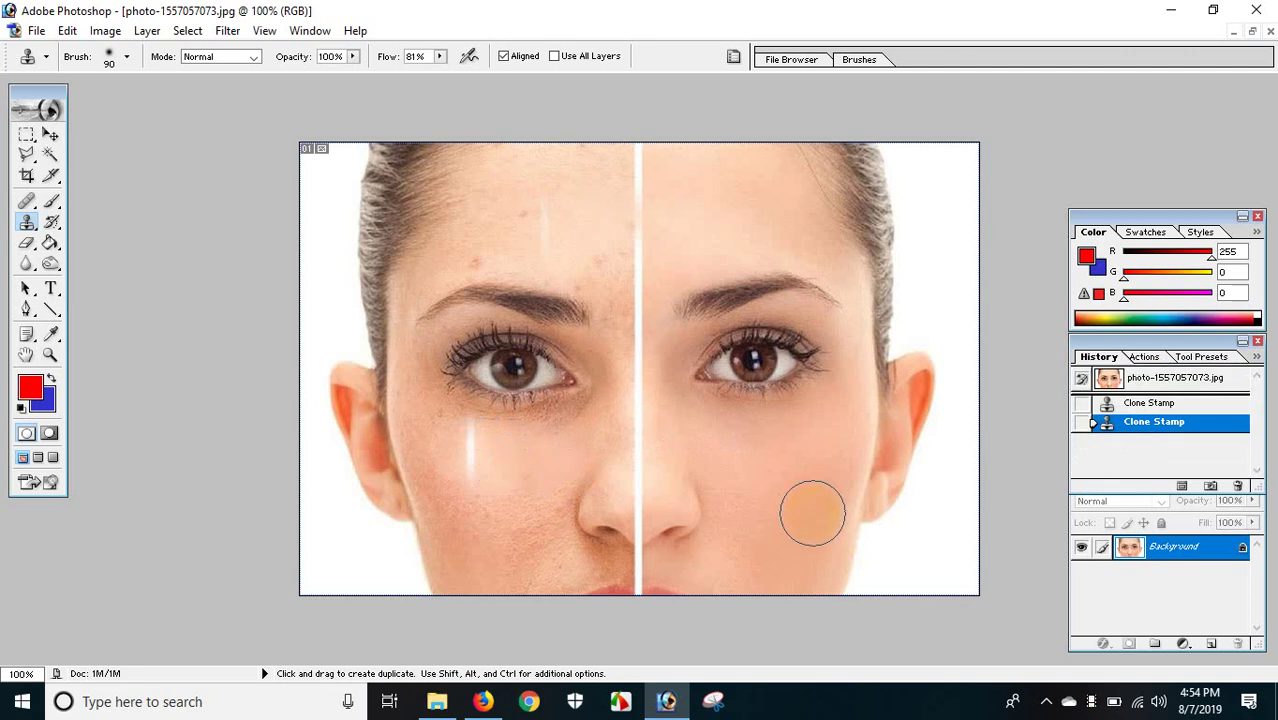
{"action": "key", "text": "ctrl"}
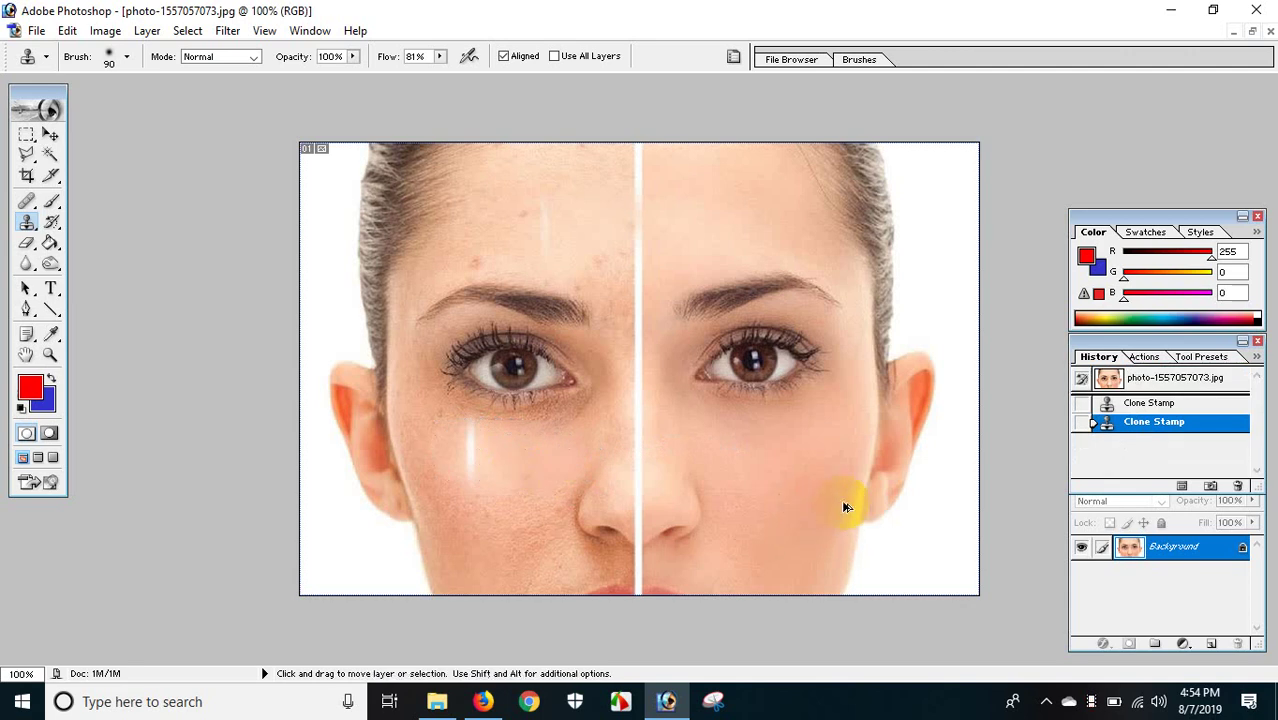
{"action": "key", "text": "ctrl+z"}
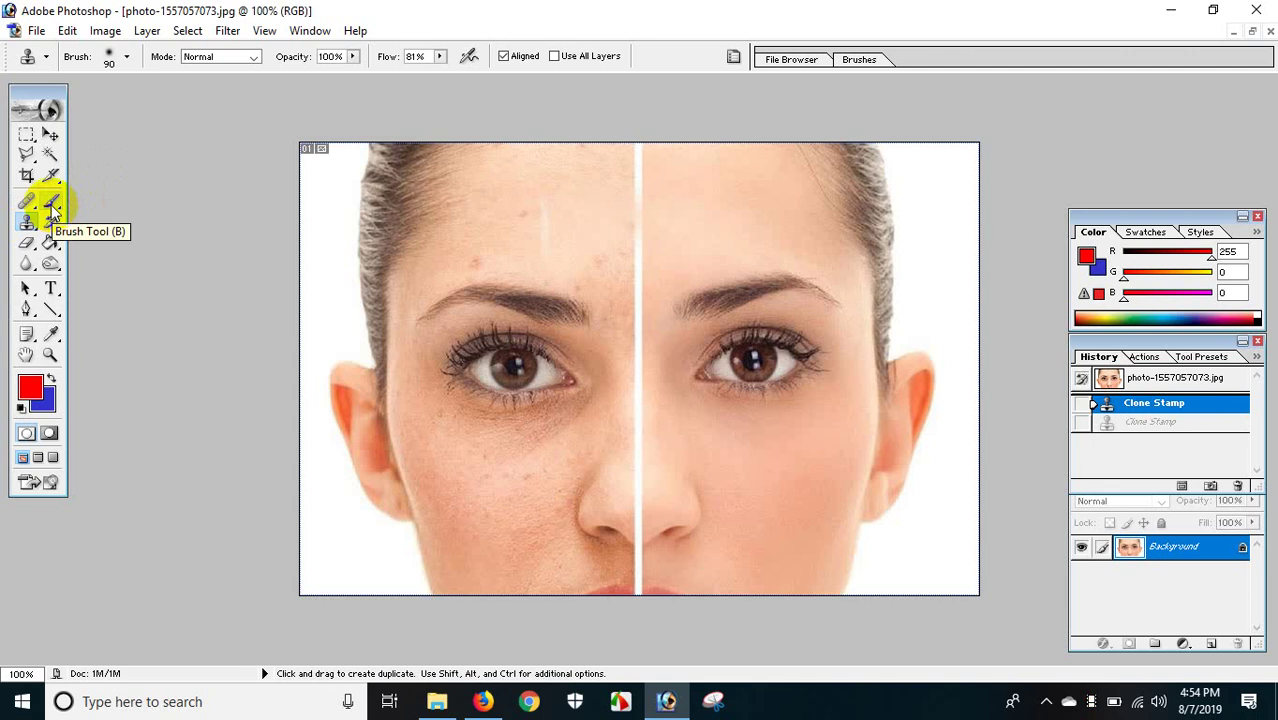
Step: With the Brush tool, sample a light skin tone (RGB 254/213/185) from the retouched right half
{"action": "left_click", "coordinate": [53, 205]}
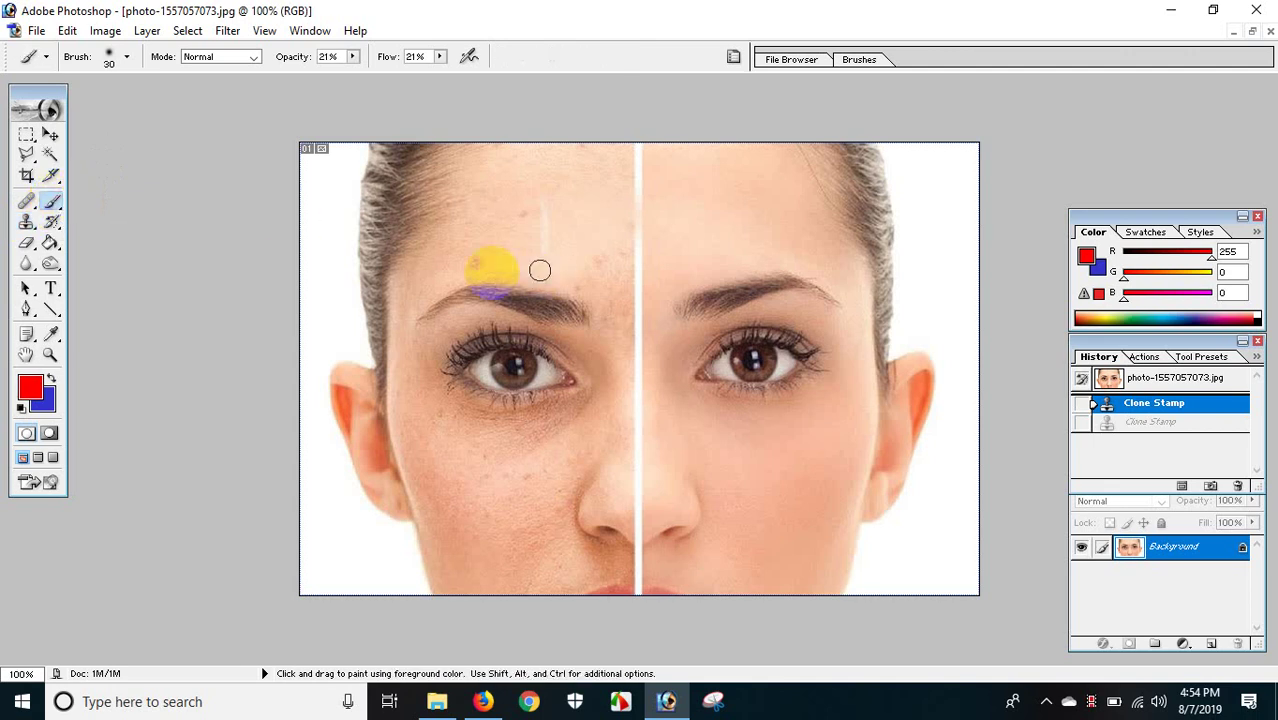
{"action": "key", "text": "ctrl+plus"}
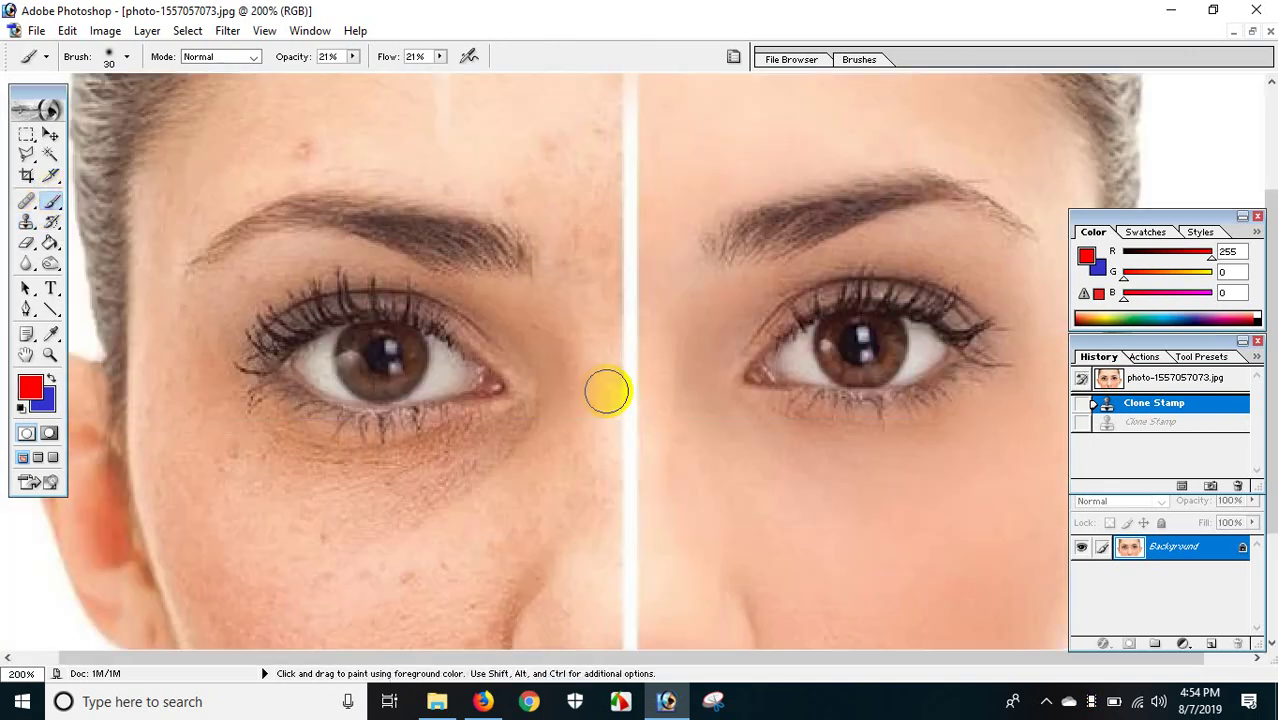
{"action": "key", "text": "ctrl+minus"}
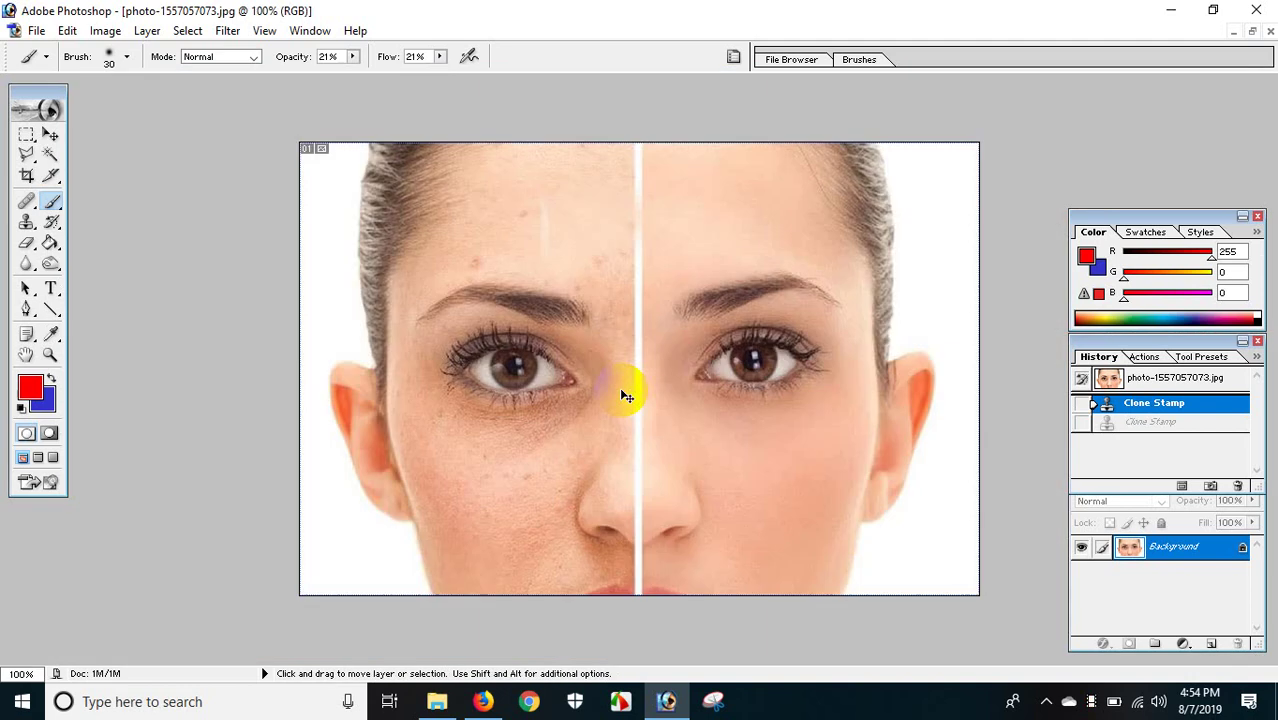
{"action": "key", "text": "ctrl+minus"}
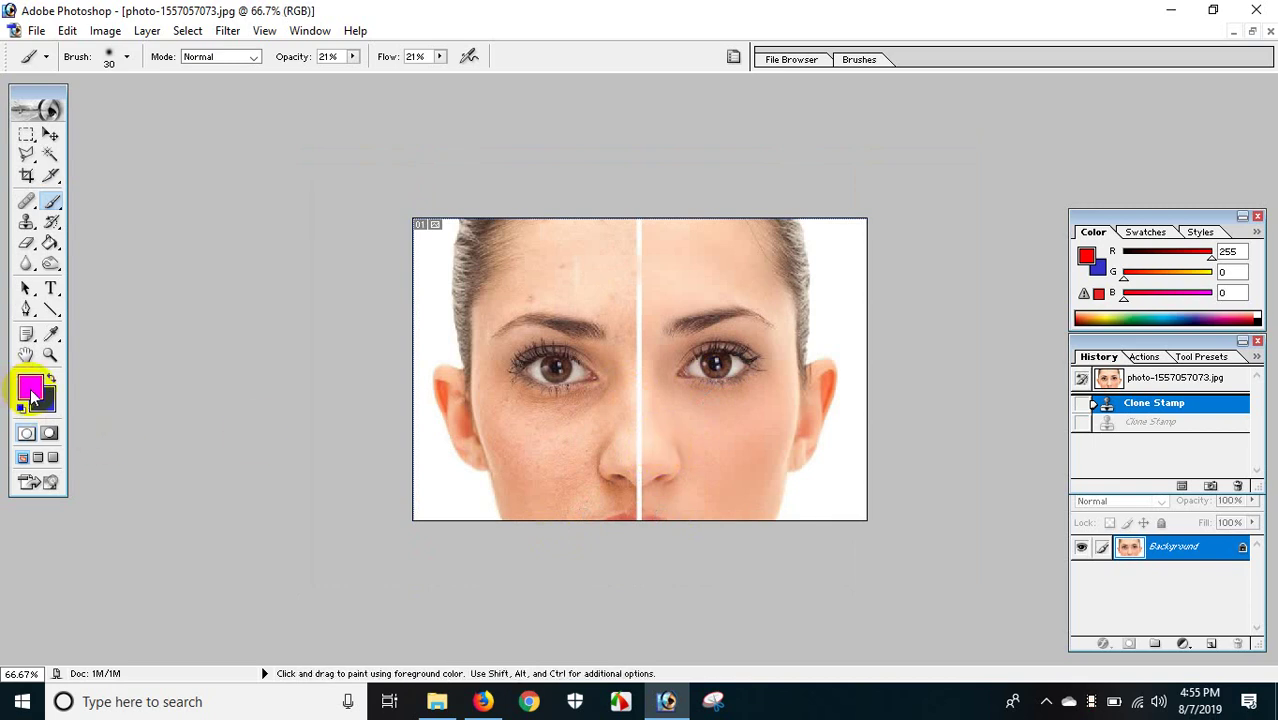
{"action": "left_click", "coordinate": [655, 450], "text": "alt"}
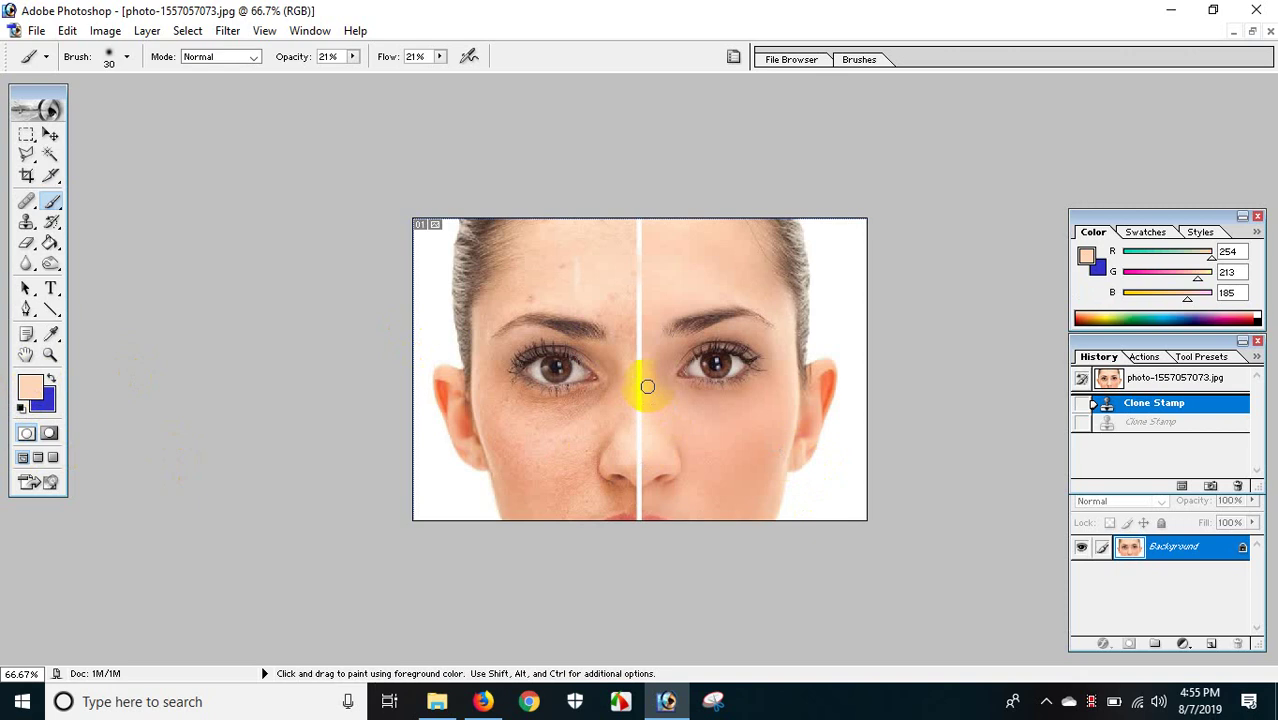
Step: Paint the left cheek toward the chin with a larger brush, resampling nearby skin tones
{"action": "key", "text": "bracketright"}
{"action": "key", "text": "bracketright"}
{"action": "key", "text": "bracketright"}
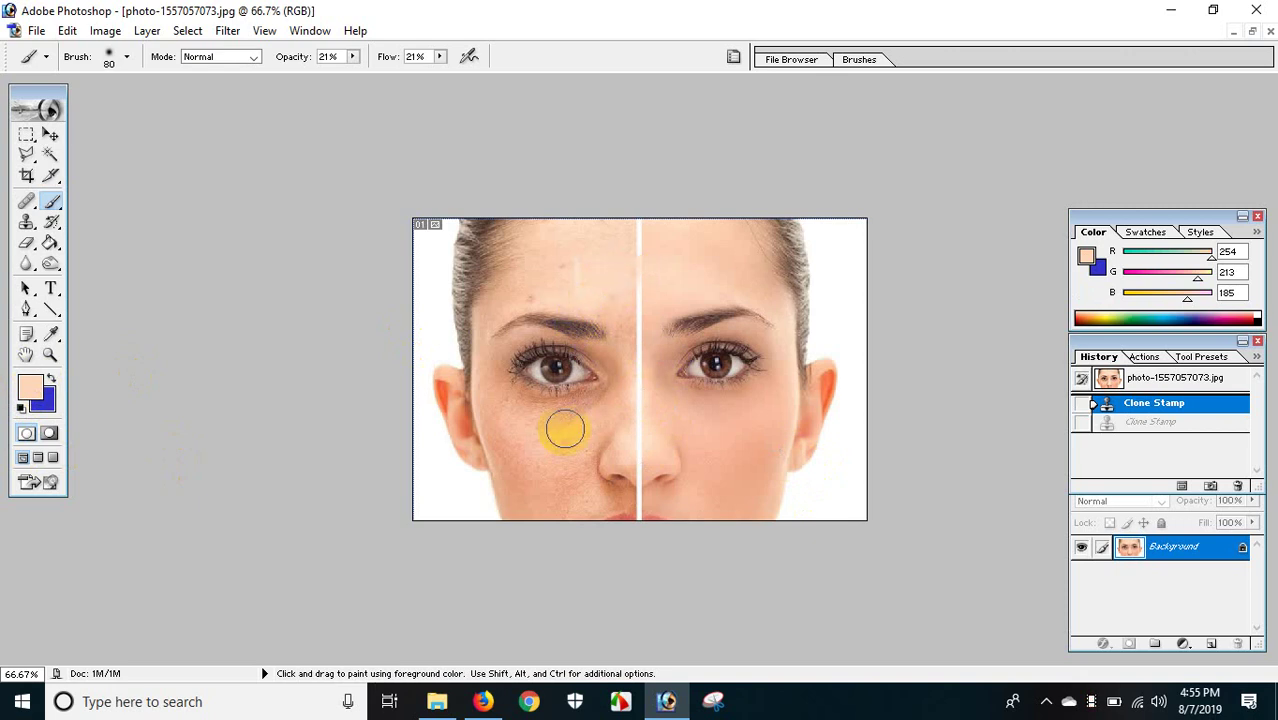
{"action": "mouse_move", "coordinate": [571, 432]}
{"action": "left_mouse_down"}
{"action": "mouse_move", "coordinate": [562, 480]}
{"action": "mouse_move", "coordinate": [549, 446]}
{"action": "mouse_move", "coordinate": [561, 497]}
{"action": "mouse_move", "coordinate": [513, 452]}
{"action": "mouse_move", "coordinate": [559, 466]}
{"action": "mouse_move", "coordinate": [527, 467]}
{"action": "left_mouse_up"}
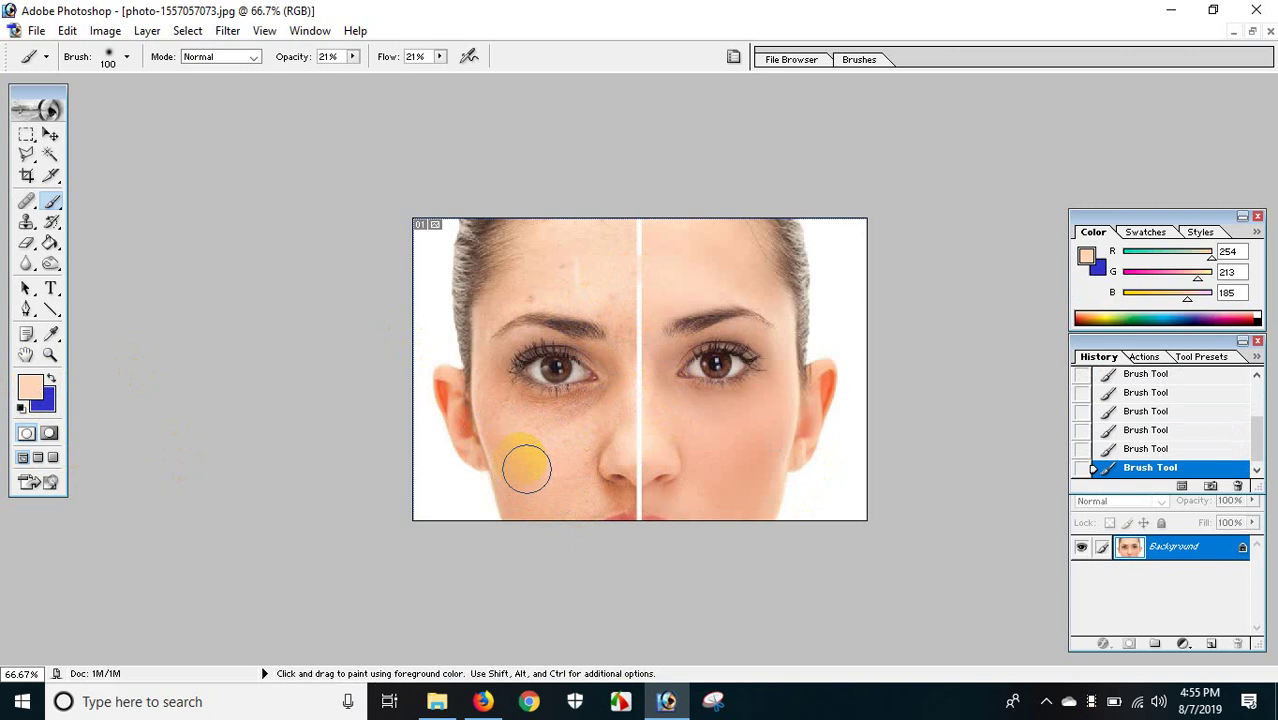
{"action": "mouse_move", "coordinate": [501, 416]}
{"action": "left_mouse_down"}
{"action": "mouse_move", "coordinate": [578, 446]}
{"action": "mouse_move", "coordinate": [522, 442]}
{"action": "mouse_move", "coordinate": [493, 405]}
{"action": "mouse_move", "coordinate": [562, 419]}
{"action": "mouse_move", "coordinate": [636, 402]}
{"action": "mouse_move", "coordinate": [573, 436]}
{"action": "mouse_move", "coordinate": [598, 457]}
{"action": "left_mouse_up"}
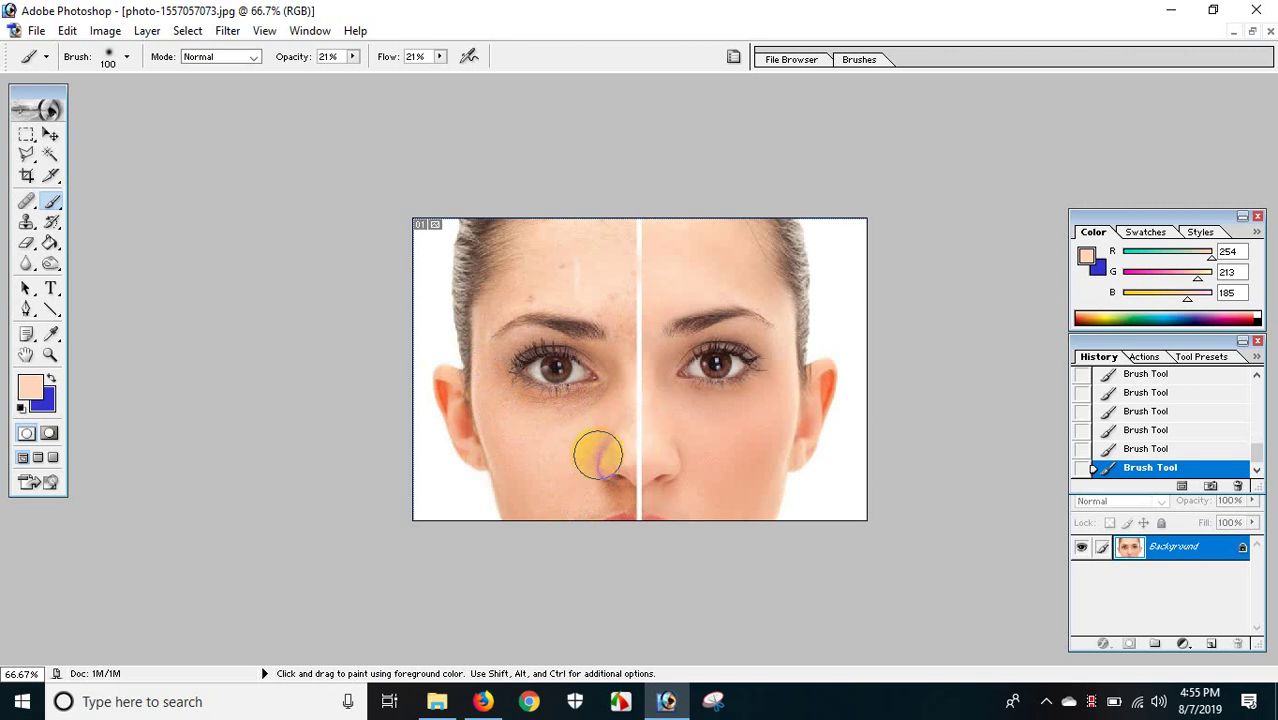
{"action": "scroll", "coordinate": [598, 457], "scroll_direction": "up", "scroll_amount": 1}
{"action": "left_click_drag", "start_coordinate": [596, 514], "coordinate": [607, 525]}
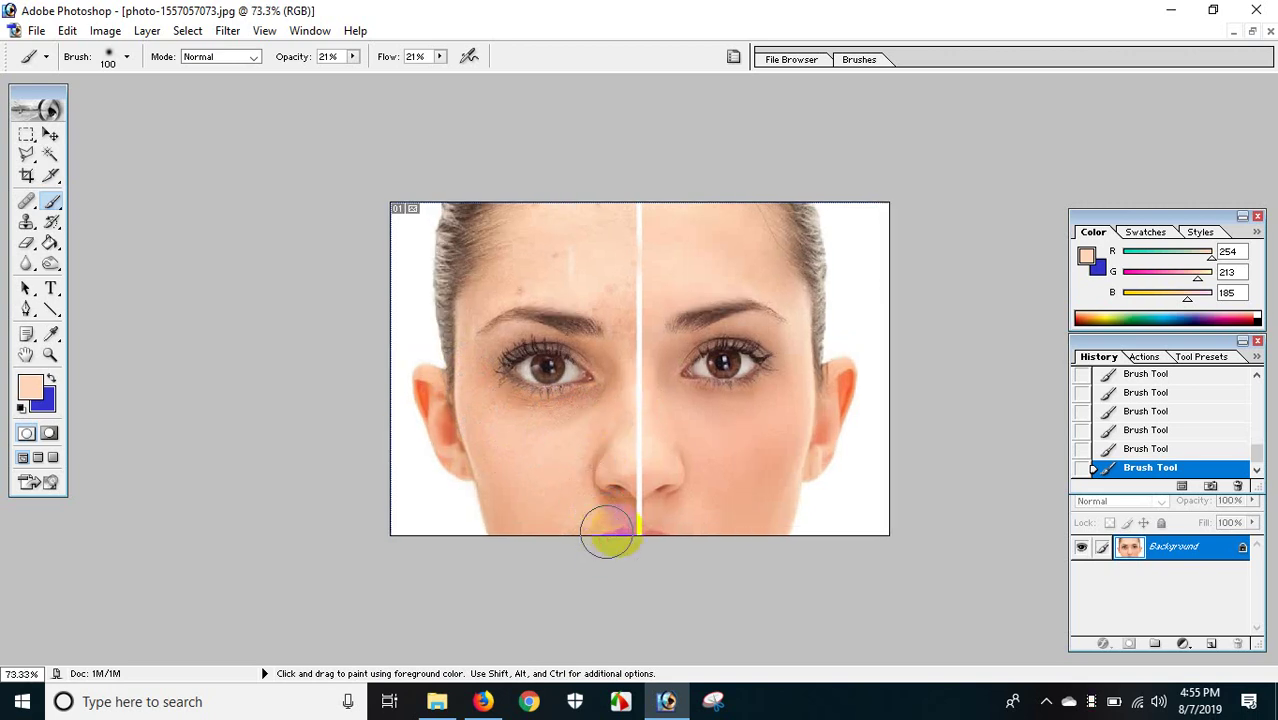
{"action": "left_click", "coordinate": [663, 526], "text": "alt"}
{"action": "mouse_move", "coordinate": [639, 515]}
{"action": "left_mouse_down"}
{"action": "mouse_move", "coordinate": [571, 531]}
{"action": "mouse_move", "coordinate": [542, 477]}
{"action": "left_mouse_up"}
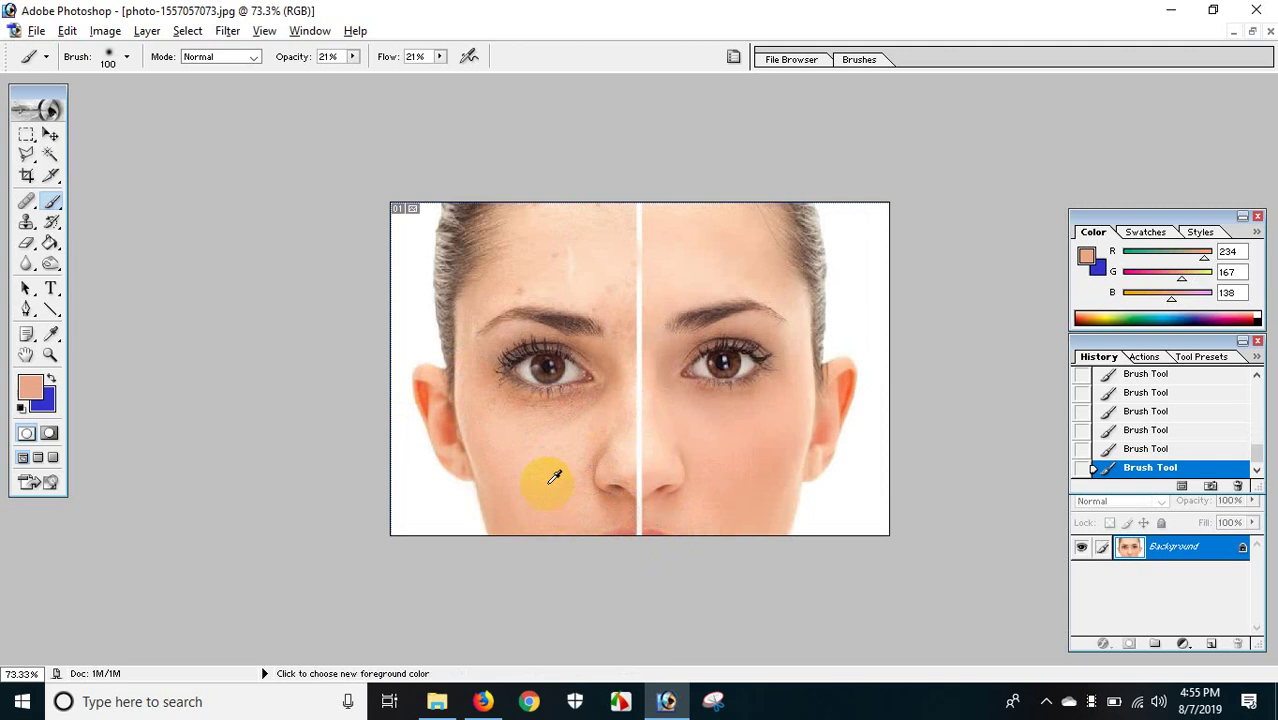
{"action": "left_click", "coordinate": [673, 463], "text": "alt"}
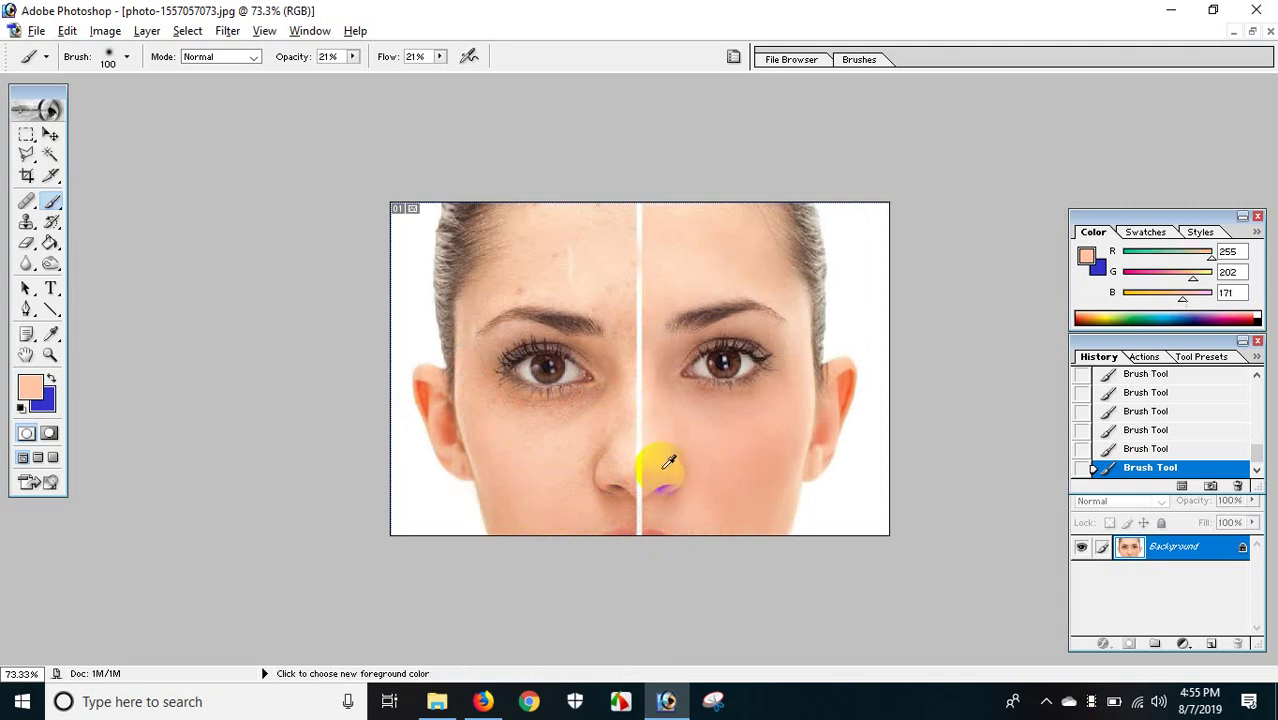
{"action": "mouse_move", "coordinate": [491, 459]}
{"action": "left_mouse_down"}
{"action": "mouse_move", "coordinate": [549, 518]}
{"action": "mouse_move", "coordinate": [585, 437]}
{"action": "left_mouse_up"}
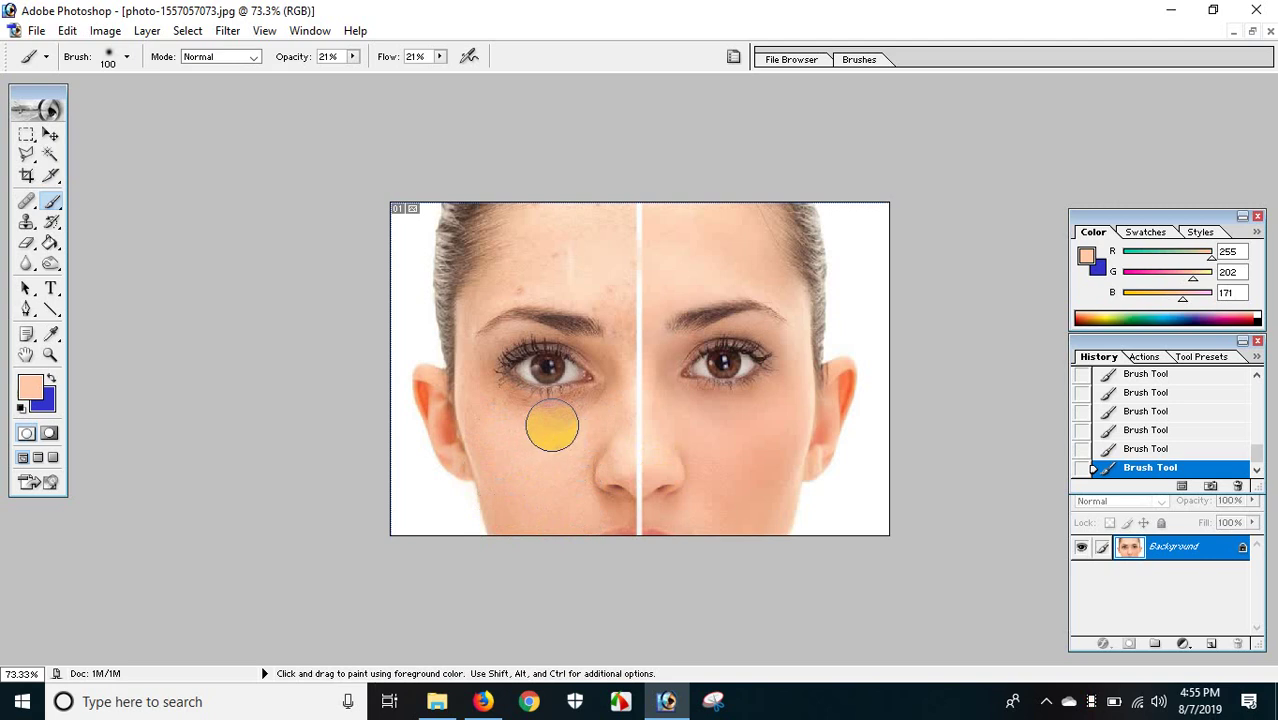
Step: Sample a left-forehead skin tone and set the brush to 14% opacity and 13% flow
{"action": "key", "text": "ctrl+plus"}
{"action": "key", "text": "ctrl+plus"}
{"action": "key", "text": "ctrl+plus"}
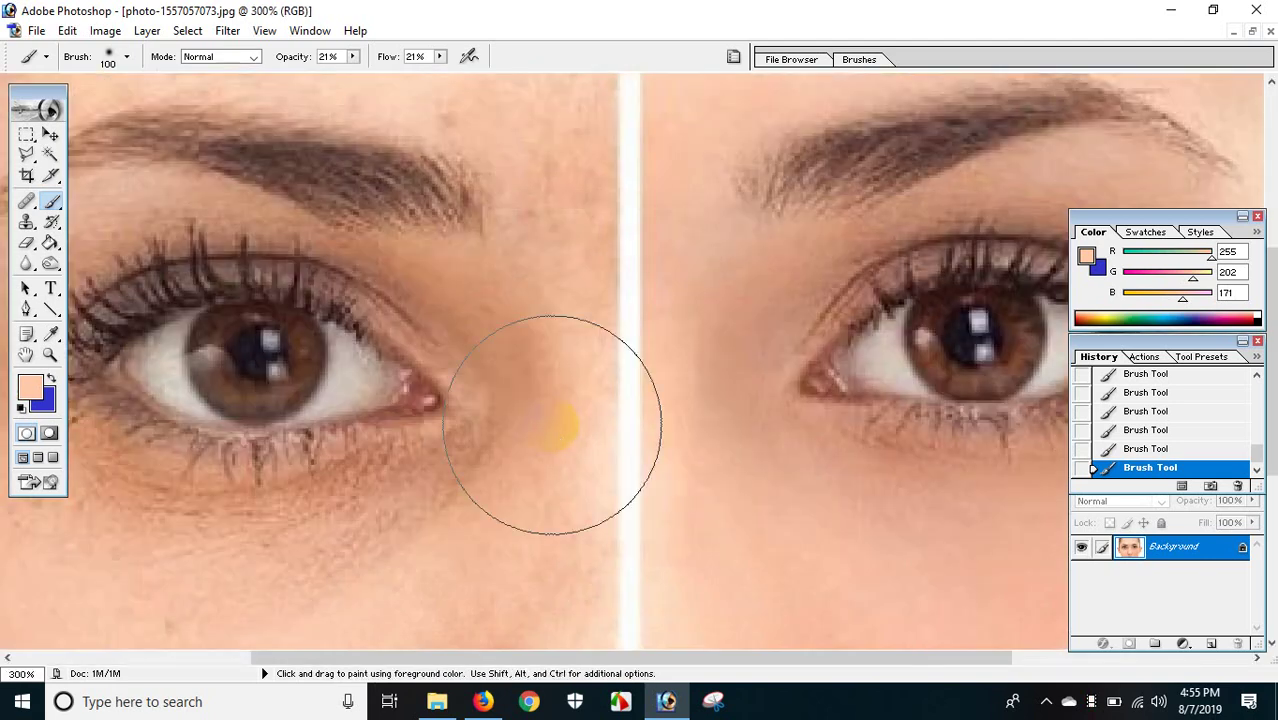
{"action": "key", "text": "ctrl+minus"}
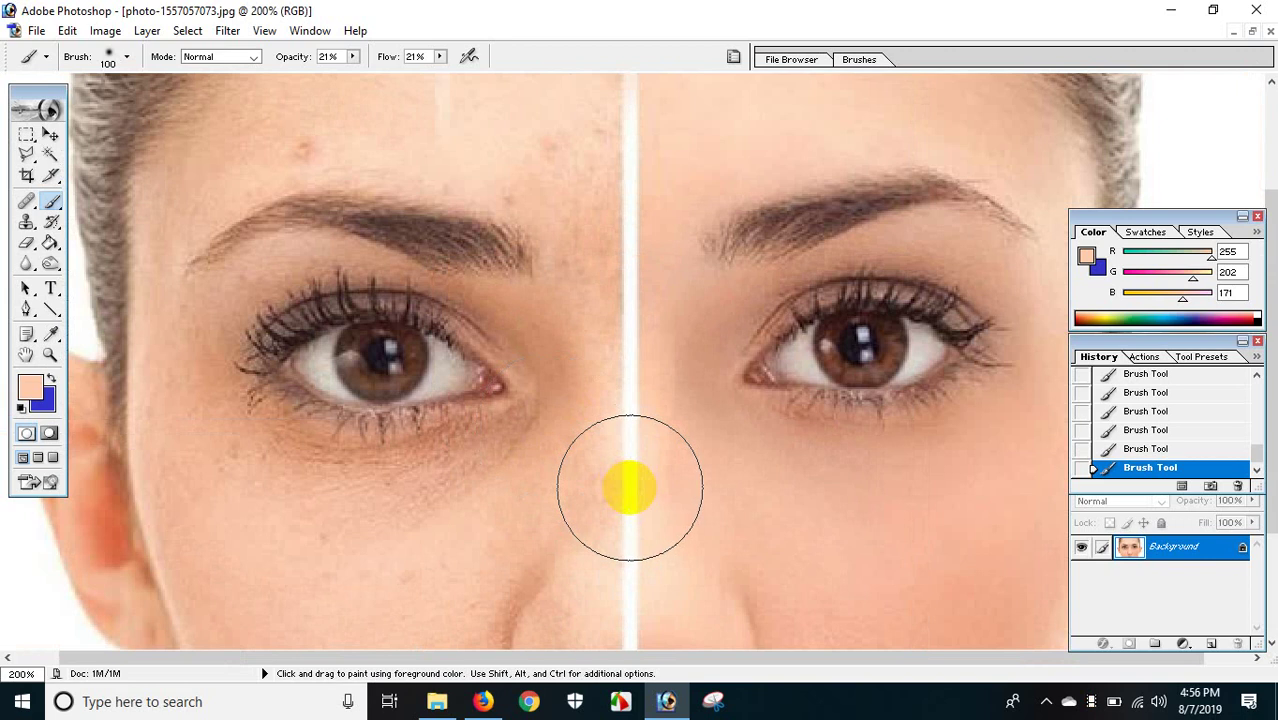
{"action": "key", "text": "alt"}
{"action": "left_click", "coordinate": [672, 530], "text": "alt"}
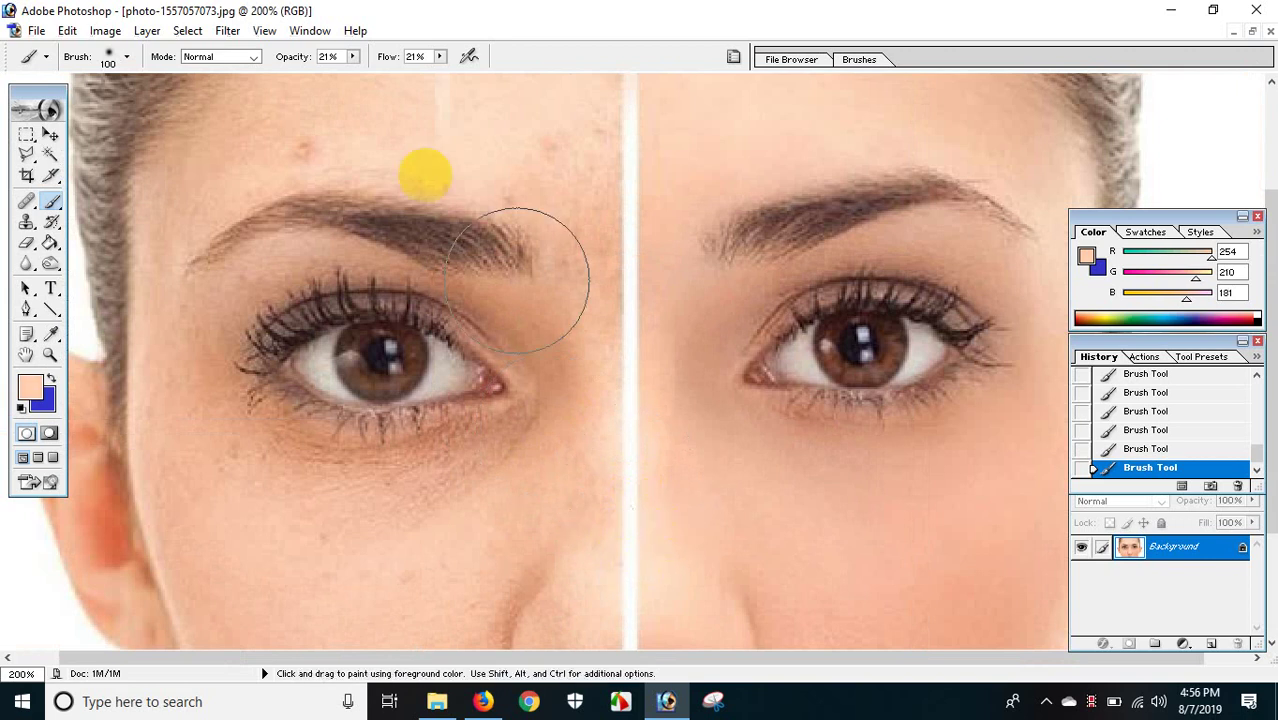
{"action": "left_click", "coordinate": [350, 56]}
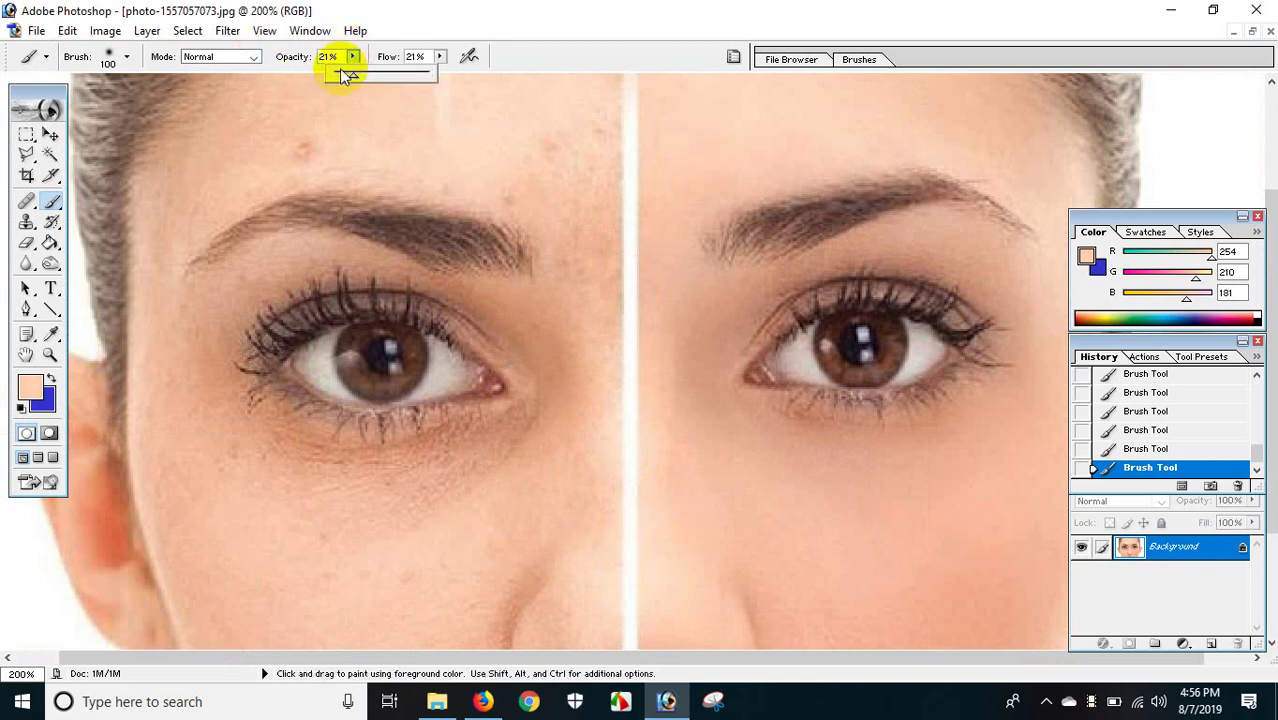
{"action": "left_click_drag", "start_coordinate": [350, 77], "coordinate": [343, 77]}
{"action": "left_click", "coordinate": [437, 57]}
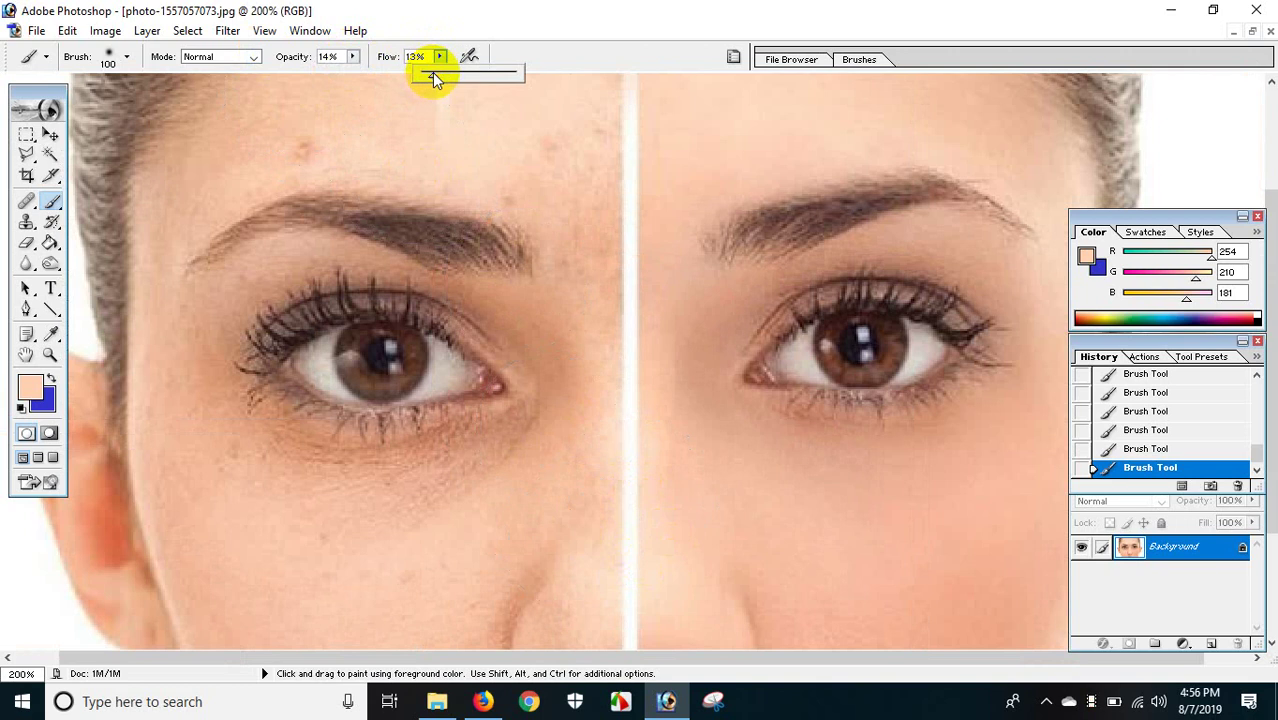
{"action": "left_click_drag", "start_coordinate": [497, 390], "coordinate": [512, 415]}
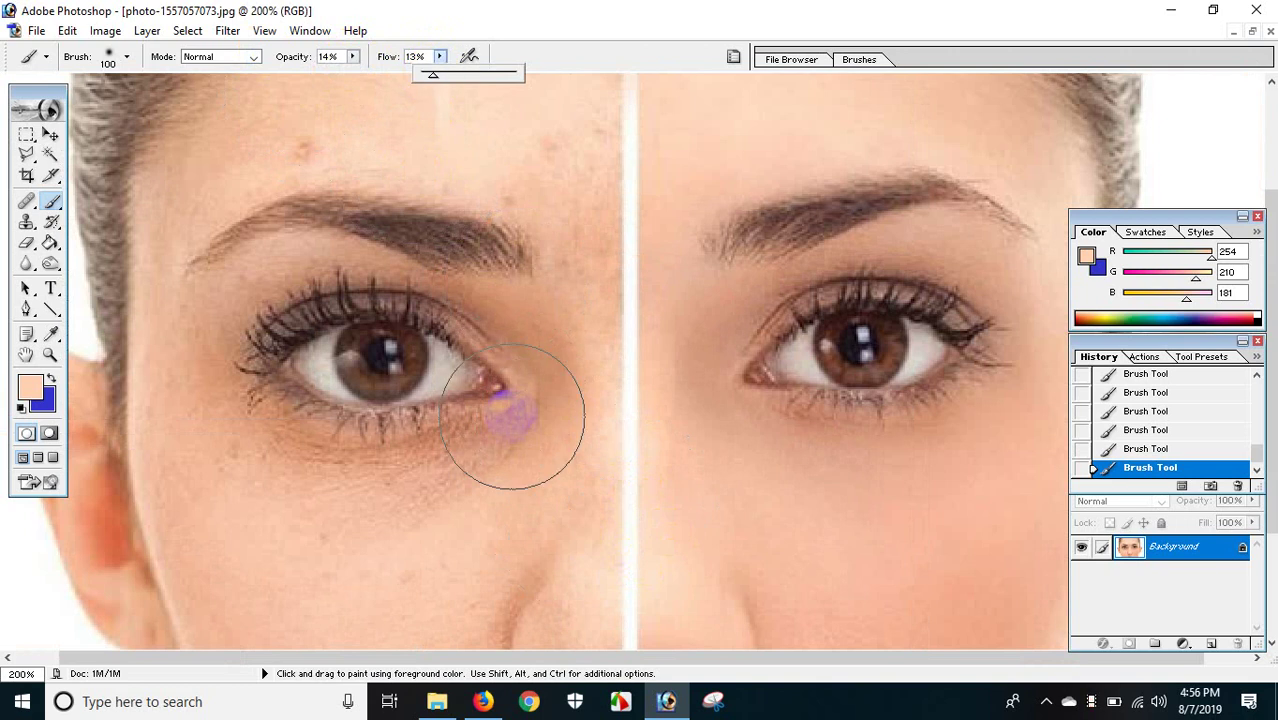
Step: With a smaller brush, paint faint skin tone in soft strokes under the left eye
{"action": "key", "text": "bracketleft"}
{"action": "key", "text": "bracketleft"}
{"action": "key", "text": "bracketleft"}
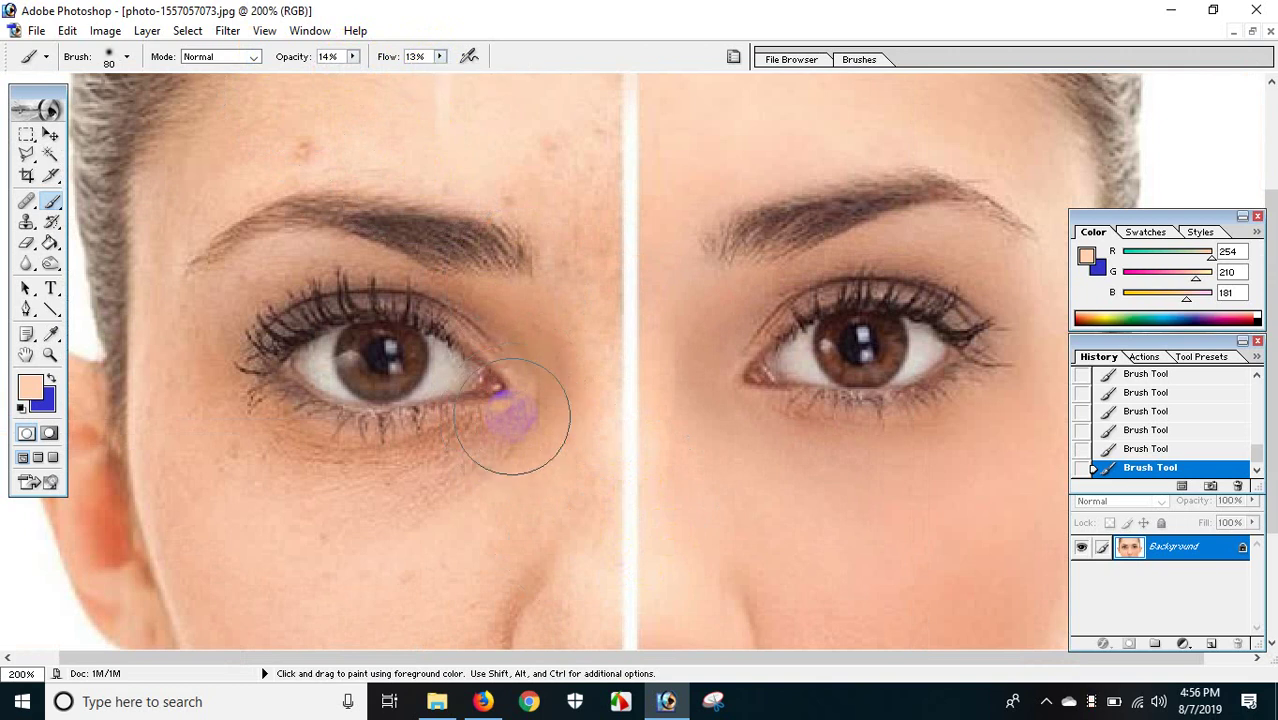
{"action": "key", "text": "bracketleft"}
{"action": "key", "text": "bracketleft"}
{"action": "left_click_drag", "start_coordinate": [280, 456], "coordinate": [479, 452]}
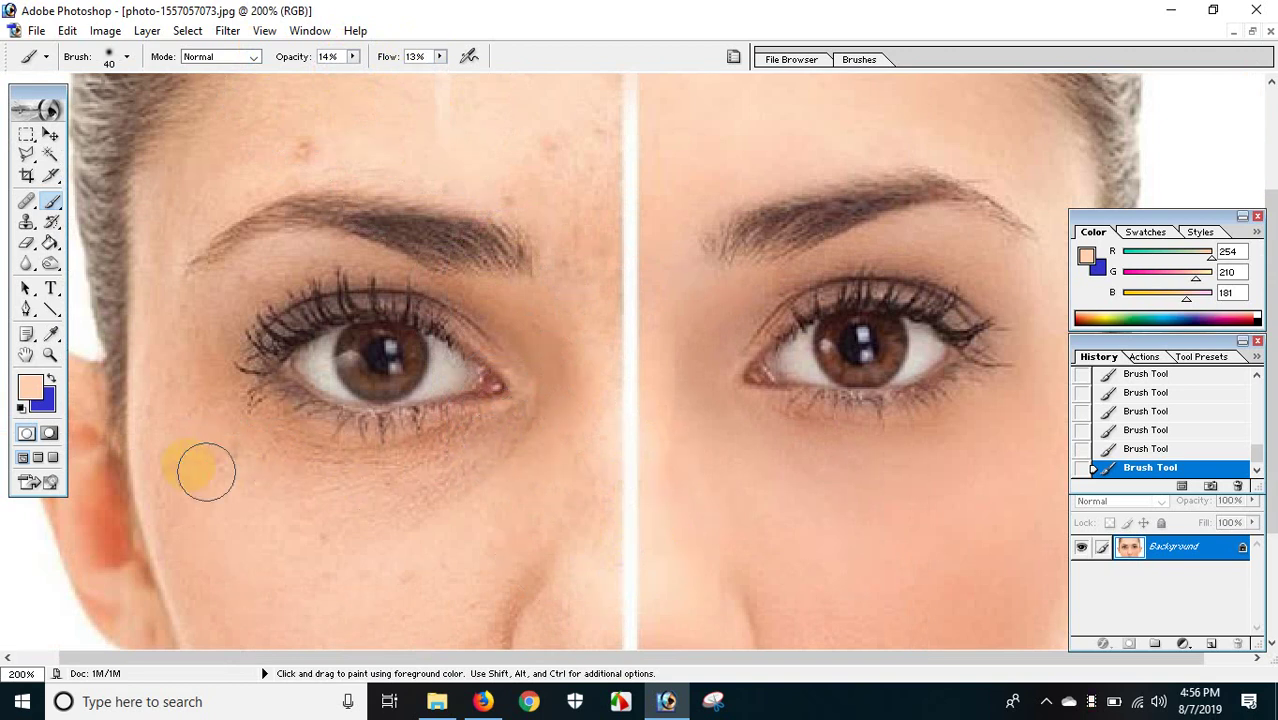
{"action": "left_click_drag", "start_coordinate": [207, 471], "coordinate": [479, 448]}
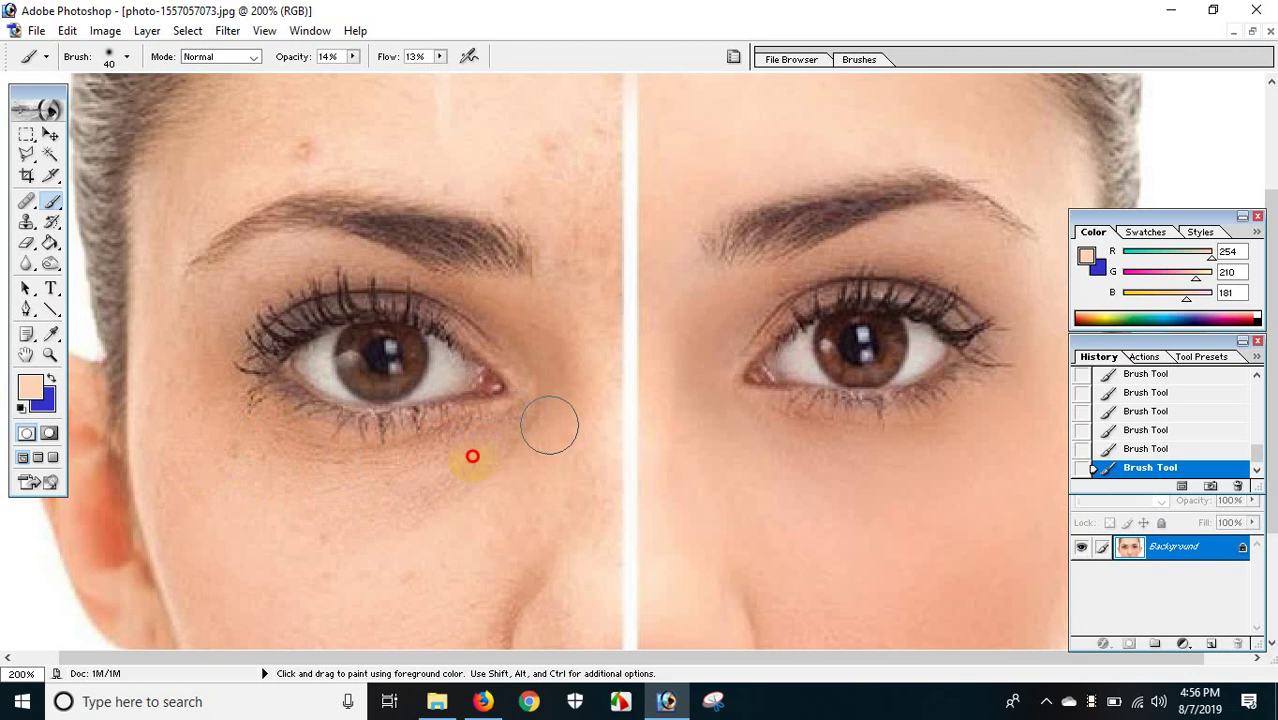
{"action": "mouse_move", "coordinate": [516, 418]}
{"action": "left_mouse_down"}
{"action": "mouse_move", "coordinate": [390, 495]}
{"action": "mouse_move", "coordinate": [214, 448]}
{"action": "left_mouse_up"}
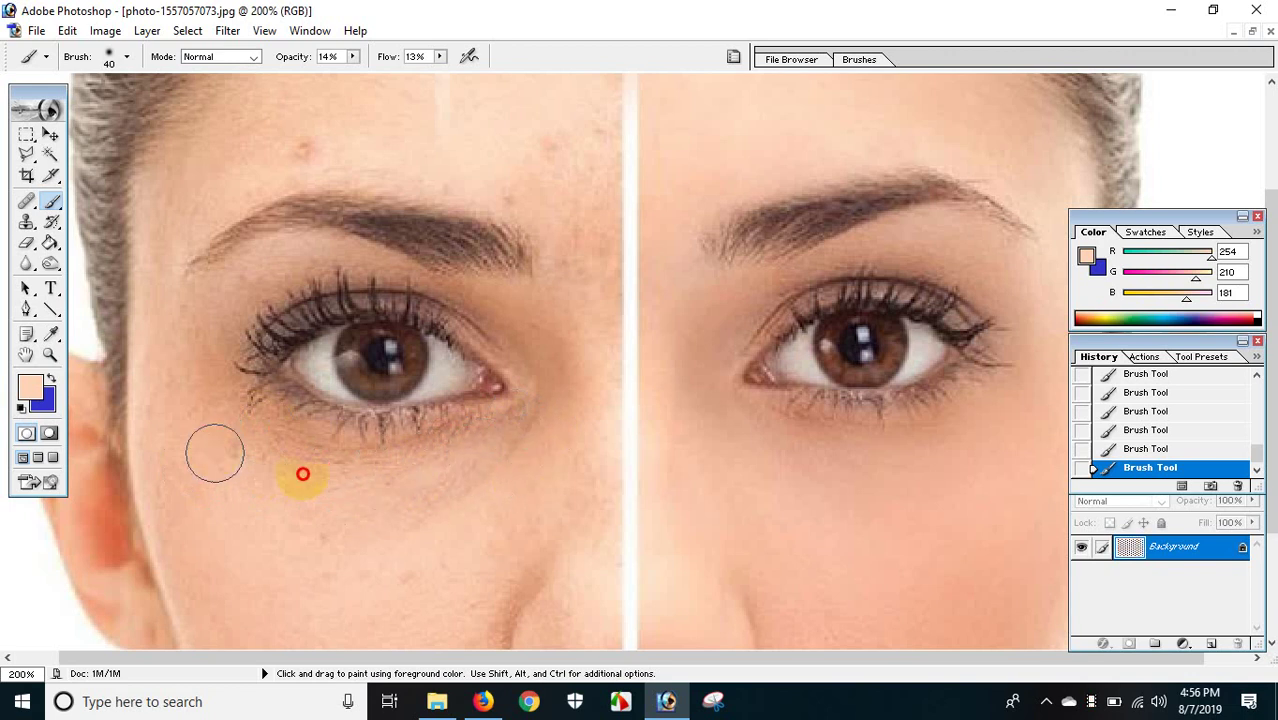
{"action": "mouse_move", "coordinate": [294, 477]}
{"action": "left_mouse_down"}
{"action": "mouse_move", "coordinate": [237, 428]}
{"action": "mouse_move", "coordinate": [271, 428]}
{"action": "left_mouse_up"}
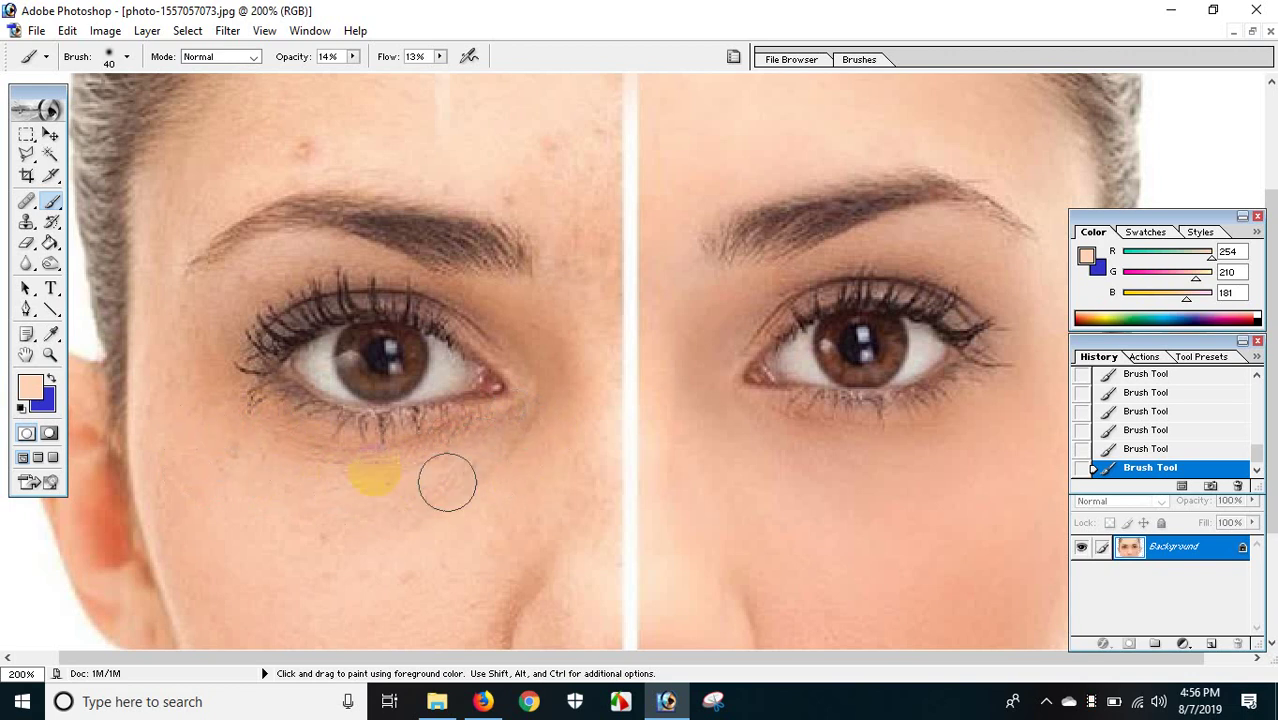
{"action": "left_click_drag", "start_coordinate": [407, 457], "coordinate": [335, 470]}
{"action": "left_click_drag", "start_coordinate": [441, 461], "coordinate": [397, 493]}
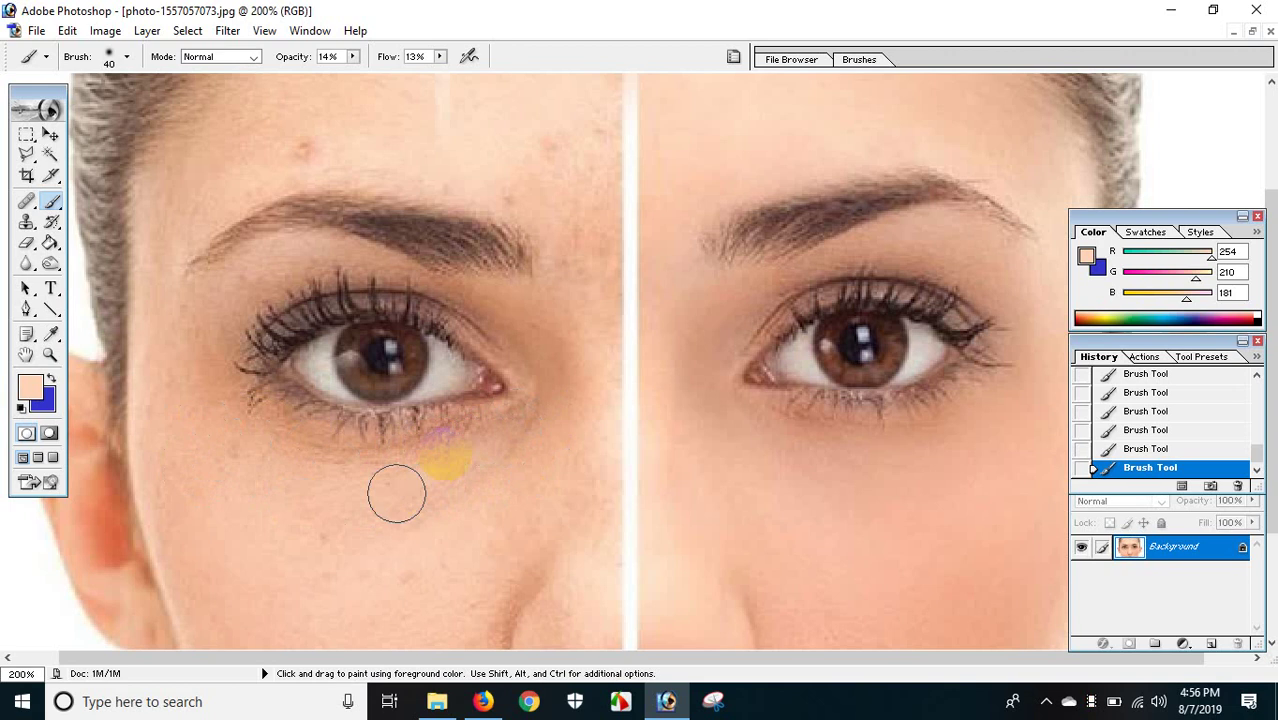
{"action": "mouse_move", "coordinate": [482, 465]}
{"action": "left_mouse_down"}
{"action": "mouse_move", "coordinate": [348, 485]}
{"action": "mouse_move", "coordinate": [388, 522]}
{"action": "mouse_move", "coordinate": [354, 528]}
{"action": "mouse_move", "coordinate": [556, 442]}
{"action": "mouse_move", "coordinate": [596, 400]}
{"action": "left_mouse_up"}
{"action": "mouse_move", "coordinate": [499, 434]}
{"action": "left_mouse_down"}
{"action": "mouse_move", "coordinate": [509, 424]}
{"action": "mouse_move", "coordinate": [188, 403]}
{"action": "mouse_move", "coordinate": [297, 477]}
{"action": "left_mouse_up"}
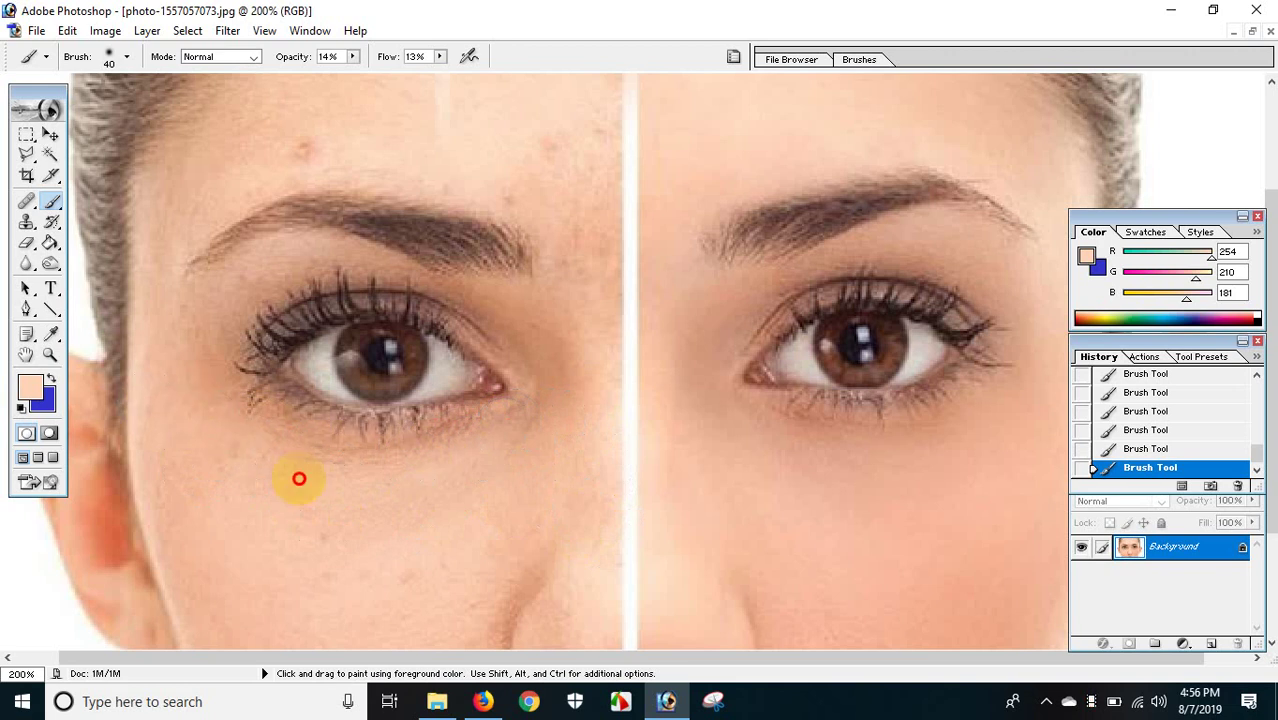
{"action": "mouse_move", "coordinate": [234, 424]}
{"action": "left_mouse_down"}
{"action": "mouse_move", "coordinate": [354, 464]}
{"action": "mouse_move", "coordinate": [392, 446]}
{"action": "left_mouse_up"}
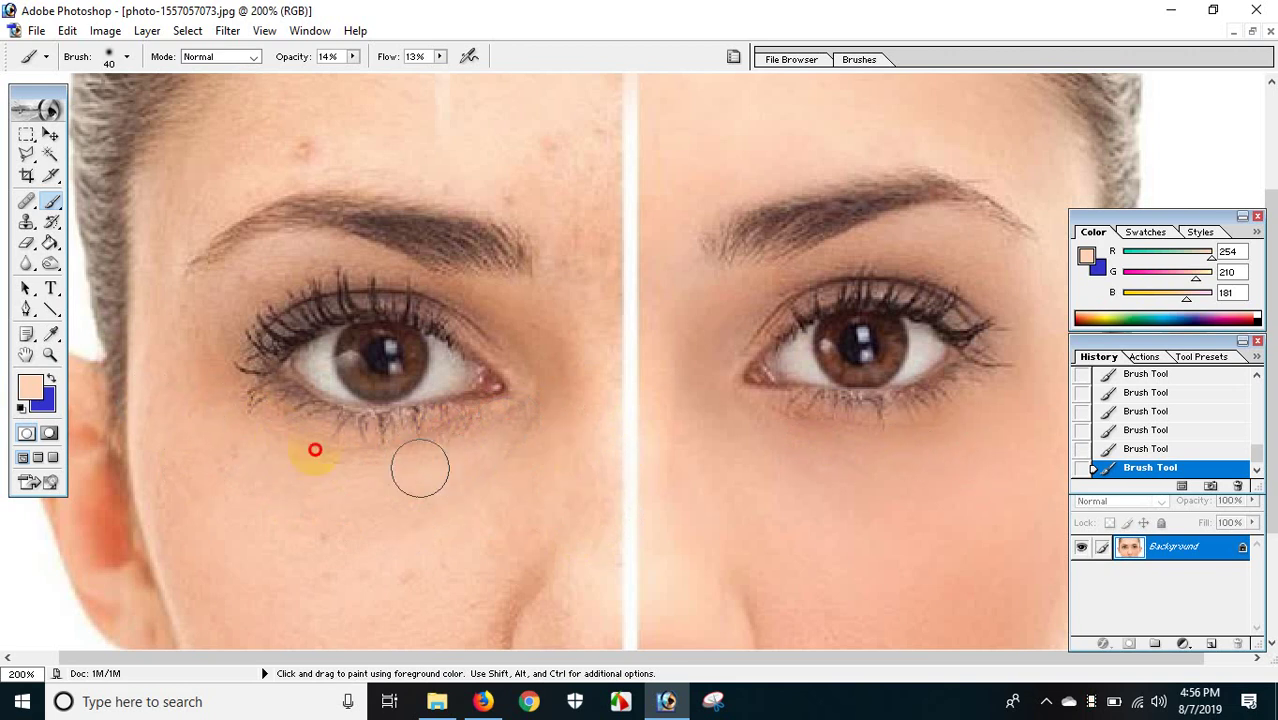
{"action": "mouse_move", "coordinate": [314, 448]}
{"action": "left_mouse_down"}
{"action": "mouse_move", "coordinate": [411, 472]}
{"action": "mouse_move", "coordinate": [228, 414]}
{"action": "mouse_move", "coordinate": [203, 374]}
{"action": "mouse_move", "coordinate": [285, 451]}
{"action": "mouse_move", "coordinate": [520, 443]}
{"action": "mouse_move", "coordinate": [456, 462]}
{"action": "mouse_move", "coordinate": [567, 459]}
{"action": "mouse_move", "coordinate": [319, 479]}
{"action": "mouse_move", "coordinate": [447, 465]}
{"action": "left_mouse_up"}
{"action": "left_click_drag", "start_coordinate": [384, 495], "coordinate": [479, 488]}
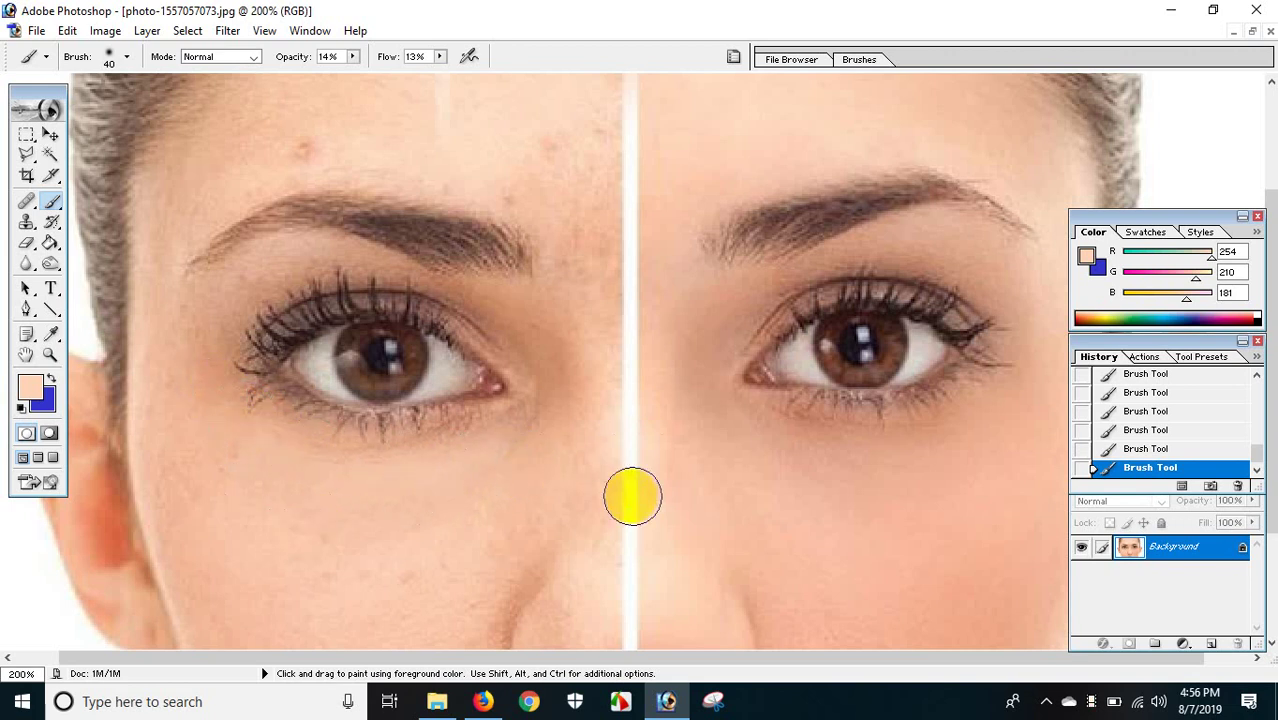
Step: With a 70-px brush, paint skin tone over both cheeks and around the right nostril
{"action": "key", "text": "bracketright"}
{"action": "key", "text": "bracketright"}
{"action": "key", "text": "bracketright"}
{"action": "mouse_move", "coordinate": [456, 570]}
{"action": "left_mouse_down"}
{"action": "mouse_move", "coordinate": [200, 493]}
{"action": "mouse_move", "coordinate": [385, 547]}
{"action": "mouse_move", "coordinate": [735, 550]}
{"action": "mouse_move", "coordinate": [836, 499]}
{"action": "left_mouse_up"}
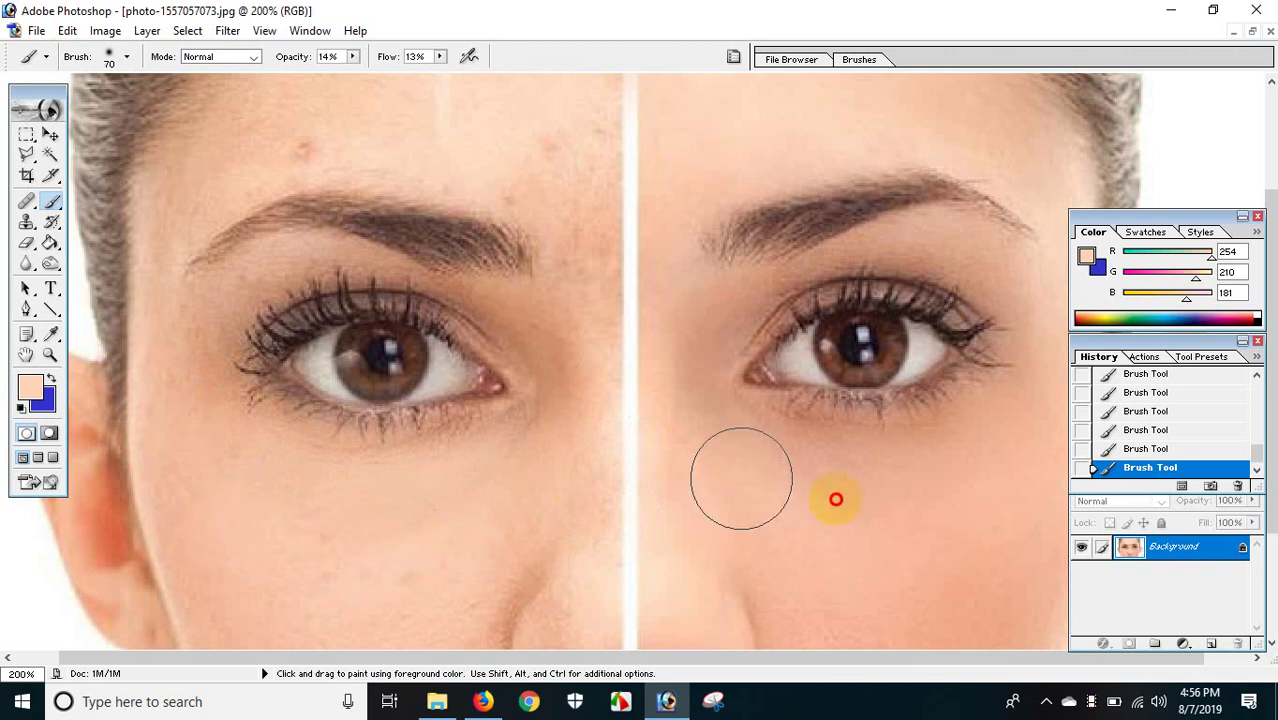
{"action": "left_click_drag", "start_coordinate": [741, 478], "coordinate": [653, 480]}
{"action": "scroll", "coordinate": [662, 477], "scroll_direction": "down", "scroll_amount": 3}
{"action": "left_click_drag", "start_coordinate": [770, 502], "coordinate": [820, 497]}
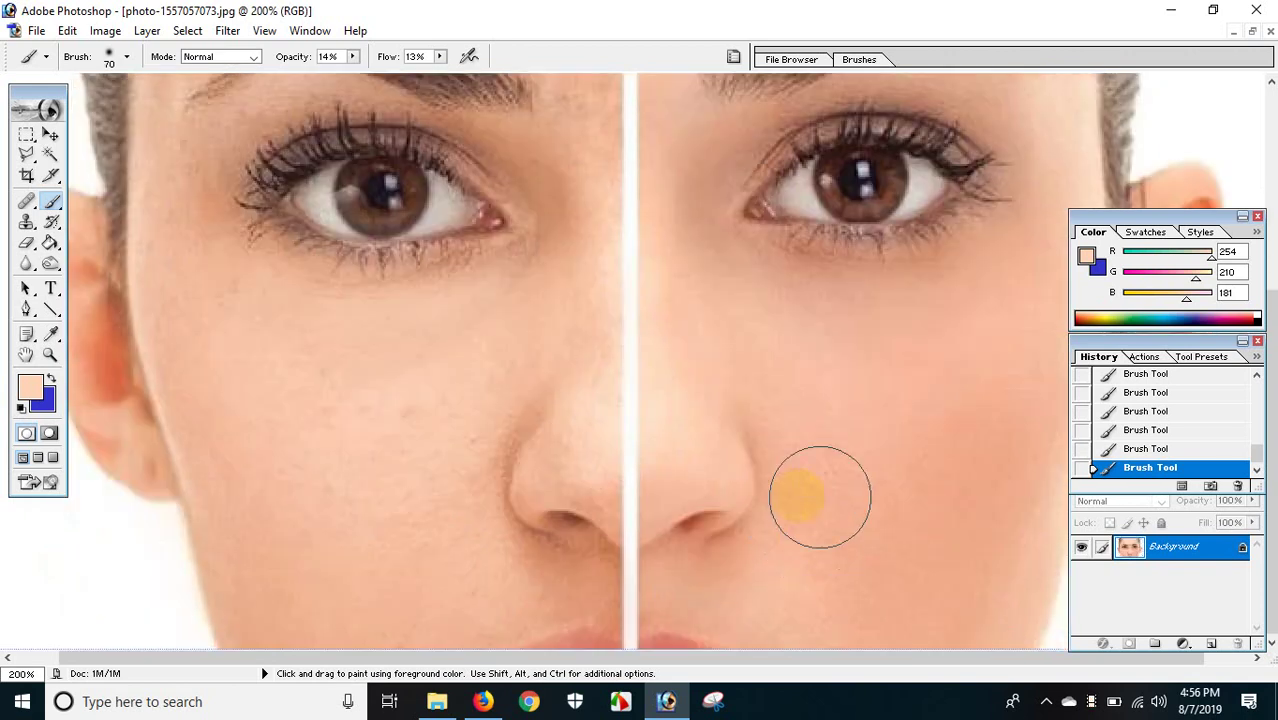
{"action": "left_click", "coordinate": [822, 502]}
{"action": "left_click", "coordinate": [465, 517]}
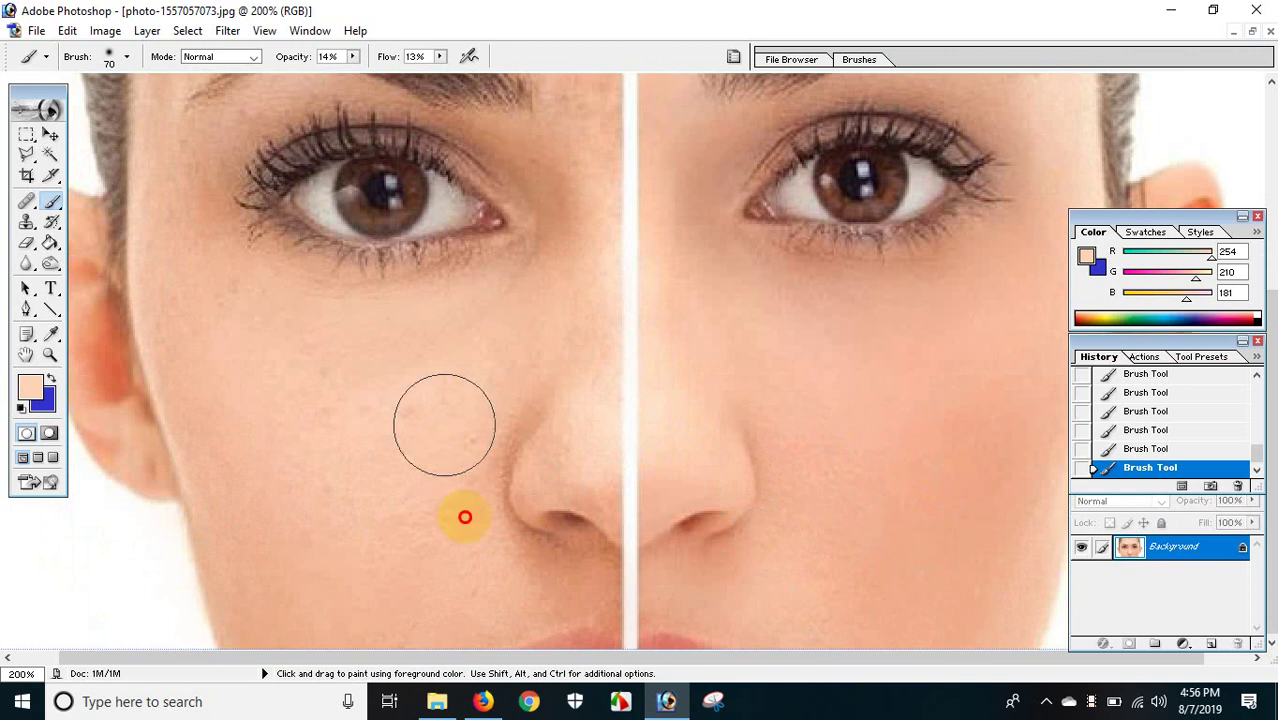
{"action": "left_click_drag", "start_coordinate": [444, 425], "coordinate": [491, 442]}
{"action": "mouse_move", "coordinate": [742, 505]}
{"action": "left_mouse_down"}
{"action": "mouse_move", "coordinate": [747, 518]}
{"action": "mouse_move", "coordinate": [821, 531]}
{"action": "left_mouse_up"}
{"action": "left_click", "coordinate": [627, 620]}
Step: Dab skin tone over the nose and left cheek with a 50-px brush
{"action": "key", "text": "bracketleft"}
{"action": "key", "text": "bracketleft"}
{"action": "left_click", "coordinate": [548, 452]}
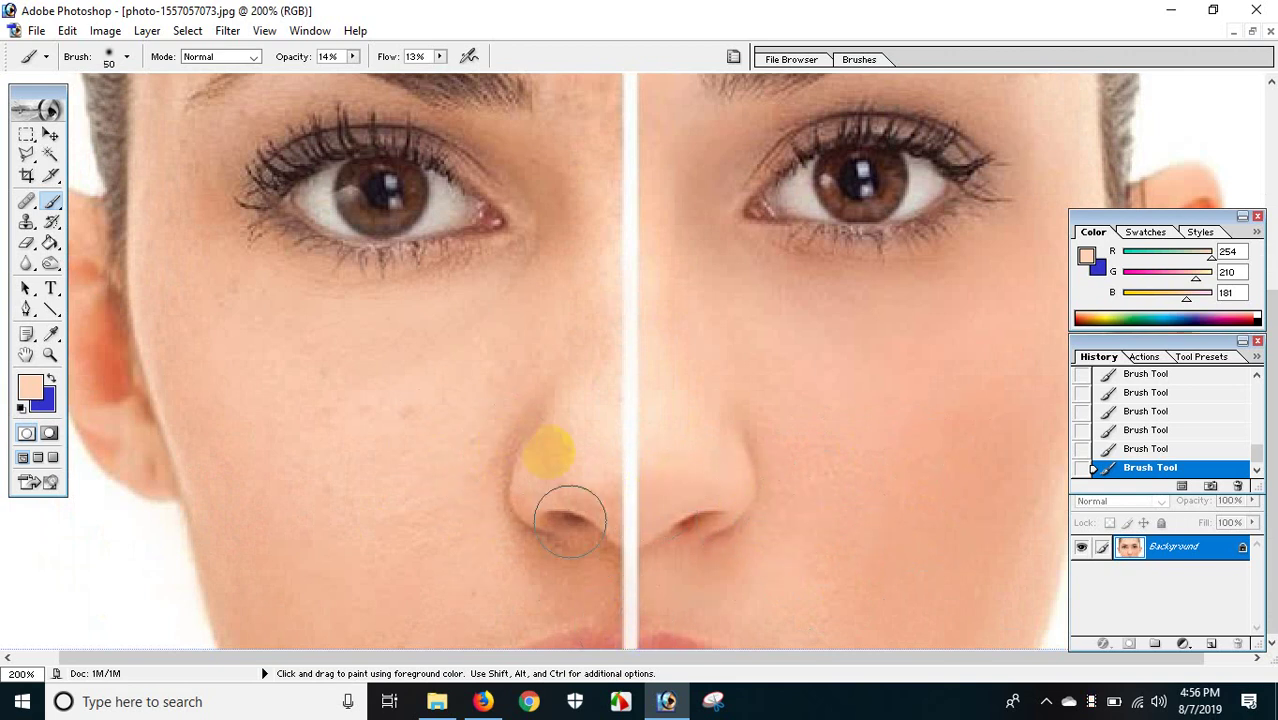
{"action": "left_click", "coordinate": [491, 496]}
{"action": "left_click", "coordinate": [491, 314]}
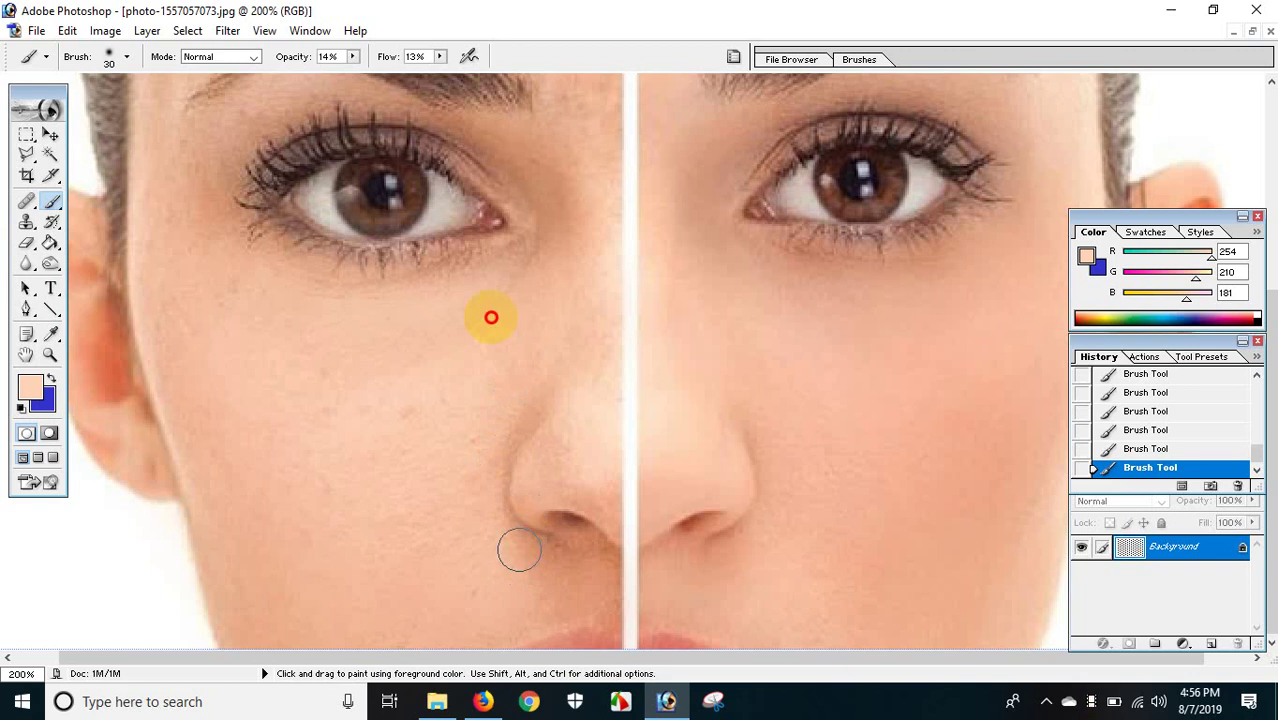
{"action": "left_click", "coordinate": [557, 467]}
{"action": "left_click", "coordinate": [533, 357]}
{"action": "left_click", "coordinate": [456, 451]}
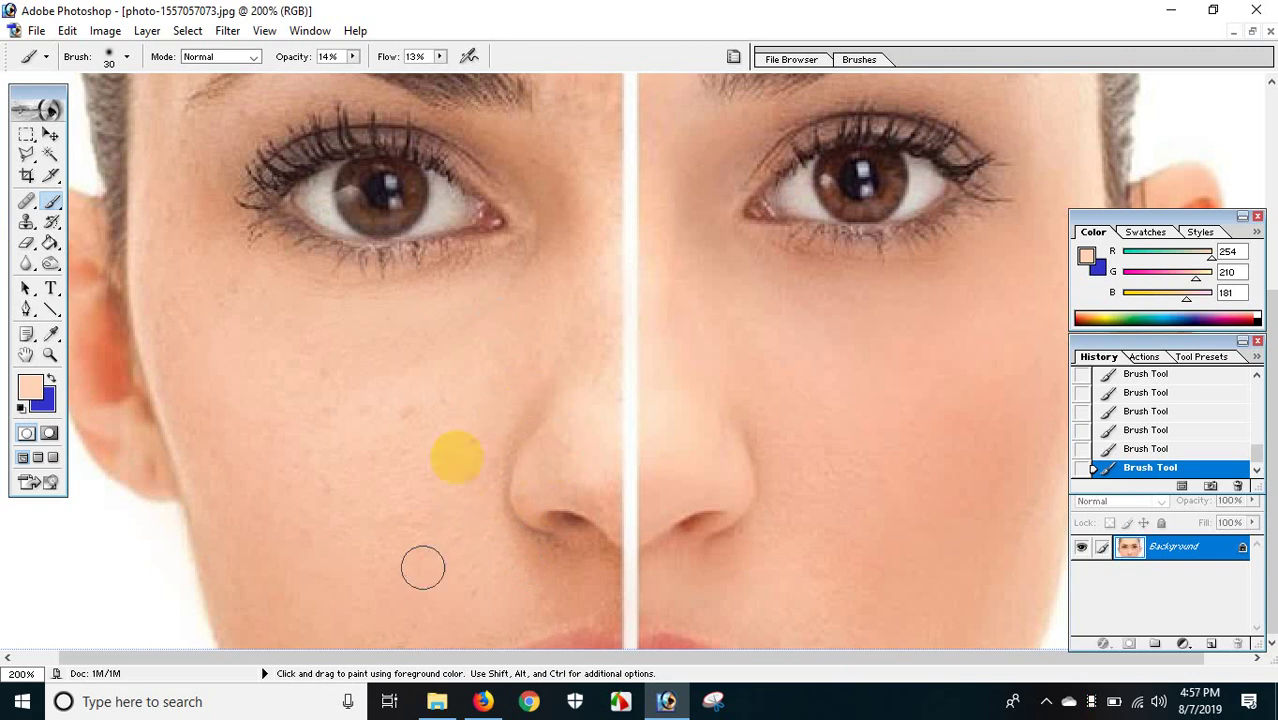
{"action": "left_click", "coordinate": [459, 491]}
Step: Dab skin tone on the left temple, cheek and under the eye with a 60-px brush
{"action": "key", "text": "bracketright"}
{"action": "key", "text": "bracketright"}
{"action": "key", "text": "bracketright"}
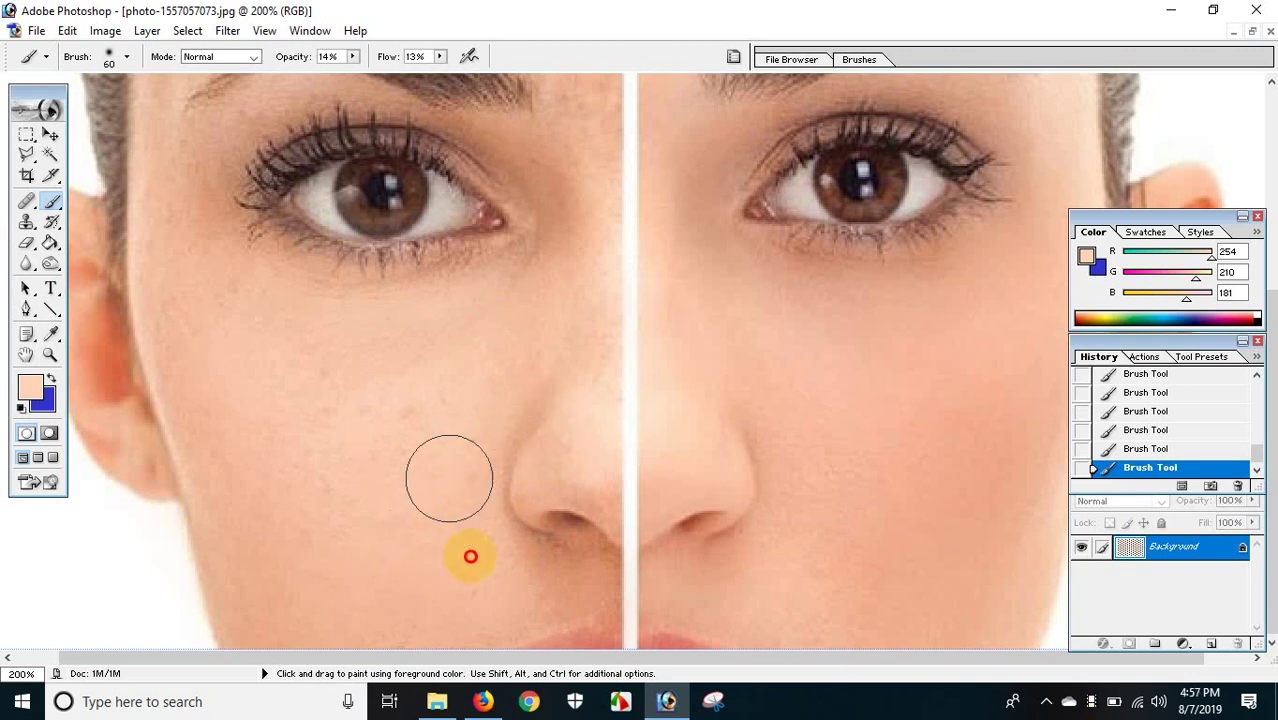
{"action": "left_click", "coordinate": [169, 250]}
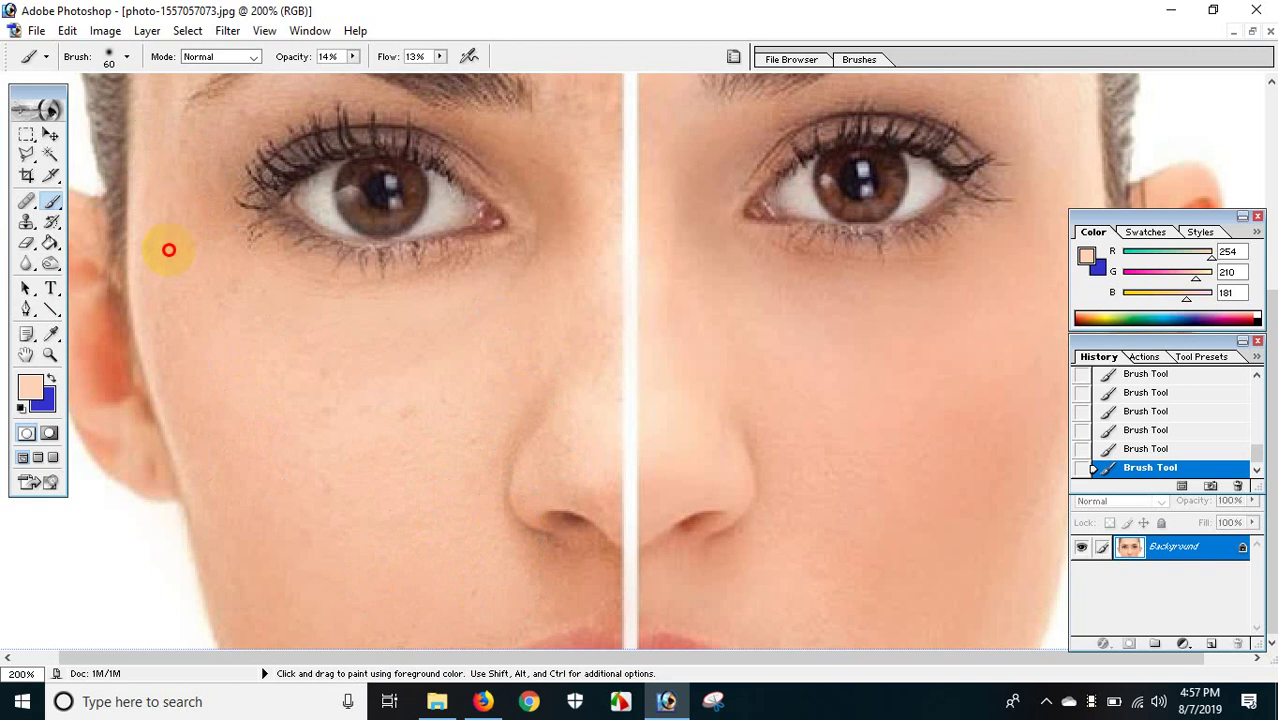
{"action": "left_click", "coordinate": [200, 360]}
{"action": "left_click", "coordinate": [194, 234]}
{"action": "left_click", "coordinate": [265, 285]}
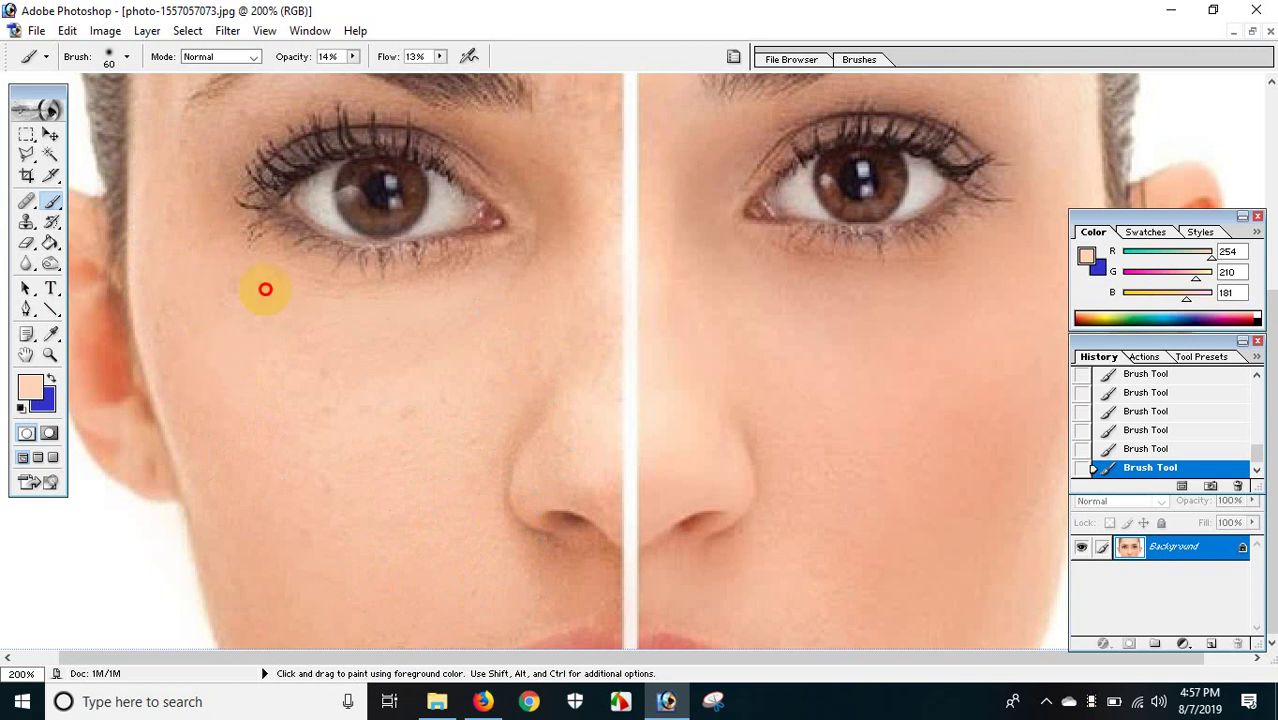
Step: With a smaller brush, dab skin tone below the left eye, the inner eye corner and nose bridge
{"action": "scroll", "coordinate": [320, 350], "scroll_direction": "up", "scroll_amount": 2}
{"action": "scroll", "coordinate": [380, 390], "scroll_direction": "up", "scroll_amount": 3}
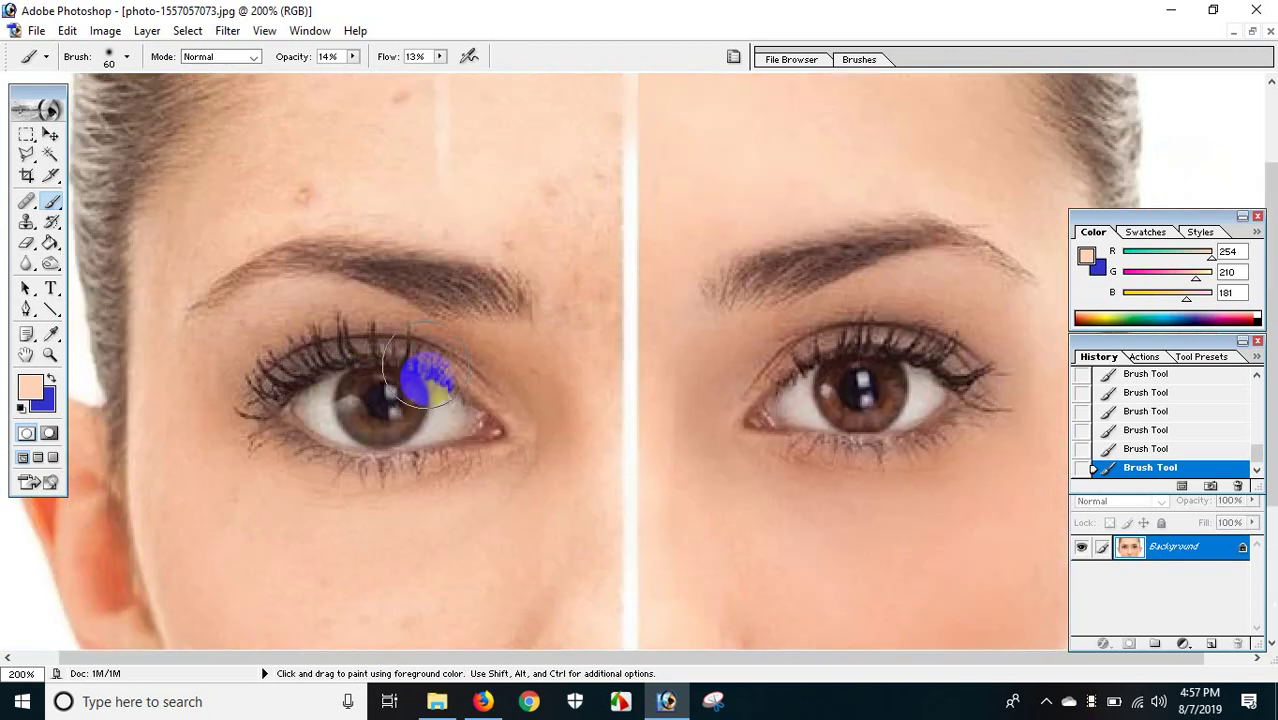
{"action": "key", "text": "bracketleft"}
{"action": "key", "text": "bracketleft"}
{"action": "key", "text": "bracketleft"}
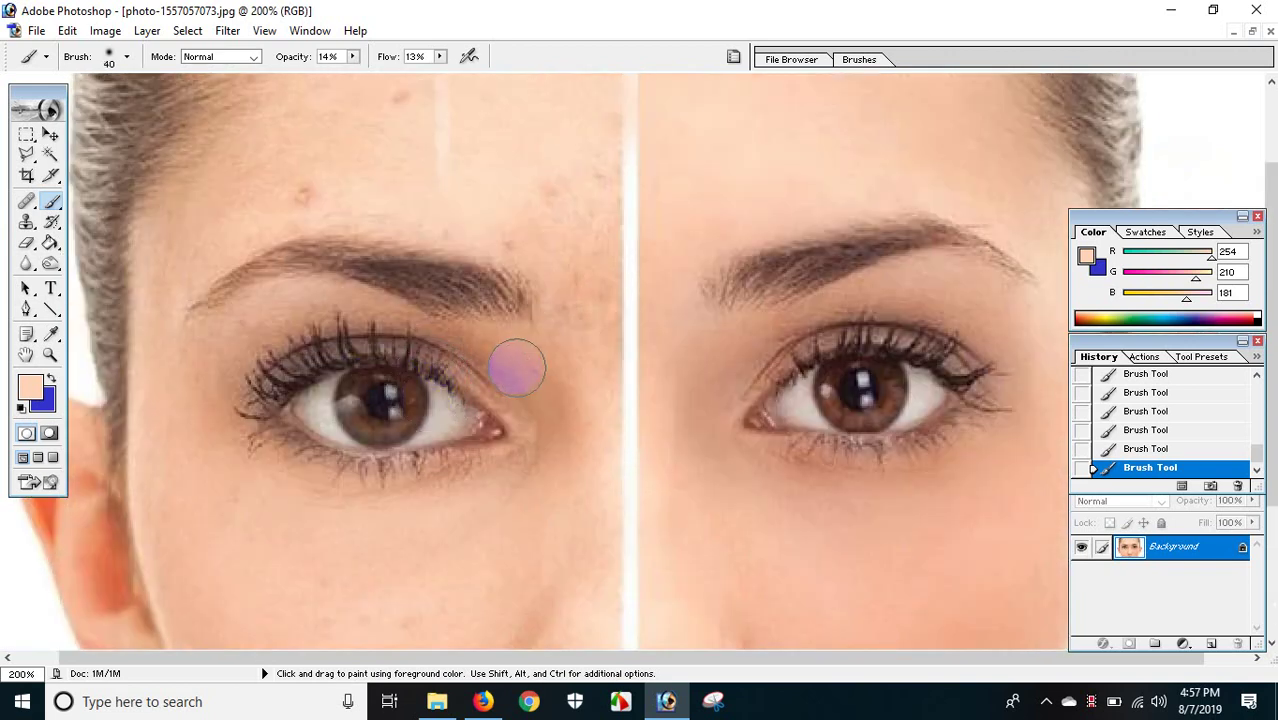
{"action": "left_click", "coordinate": [579, 390]}
{"action": "left_click", "coordinate": [573, 445]}
{"action": "left_click", "coordinate": [668, 363]}
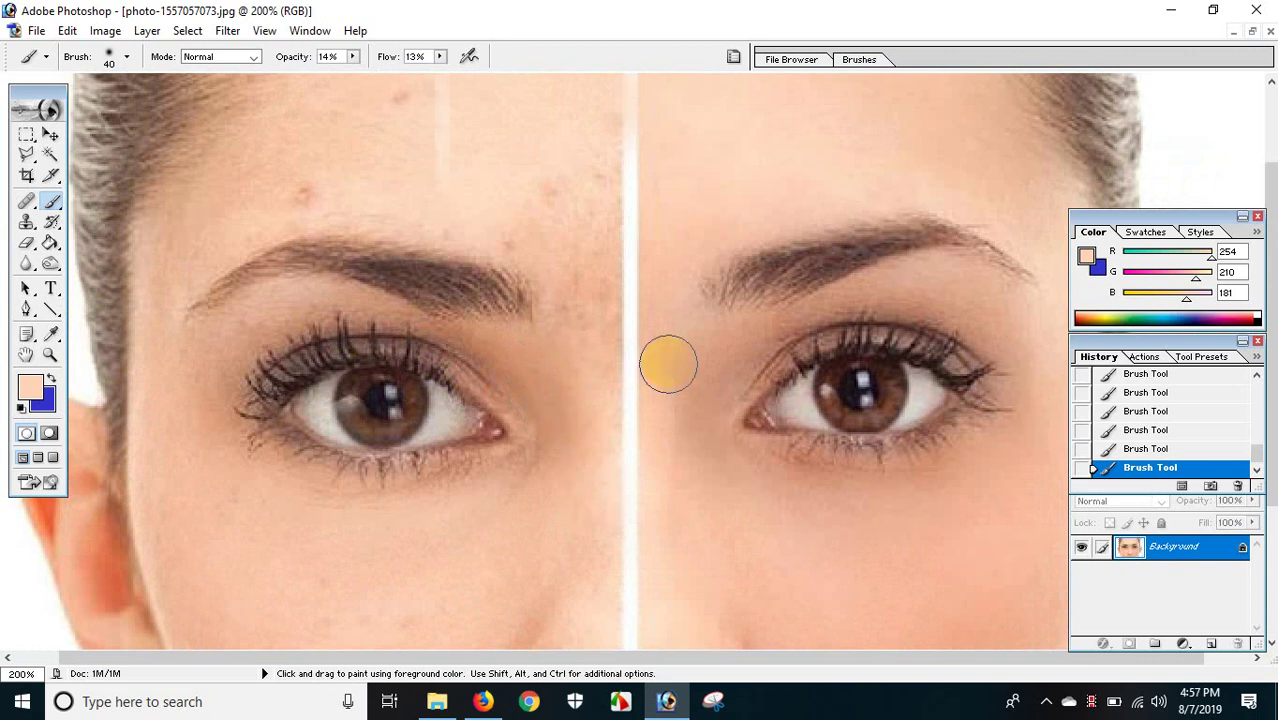
Step: Paint skin tone along both upper eyelids and the left brow, then zoom out
{"action": "mouse_move", "coordinate": [412, 348]}
{"action": "left_mouse_down"}
{"action": "mouse_move", "coordinate": [474, 343]}
{"action": "mouse_move", "coordinate": [405, 337]}
{"action": "mouse_move", "coordinate": [450, 344]}
{"action": "mouse_move", "coordinate": [399, 286]}
{"action": "mouse_move", "coordinate": [234, 331]}
{"action": "mouse_move", "coordinate": [448, 325]}
{"action": "mouse_move", "coordinate": [442, 337]}
{"action": "mouse_move", "coordinate": [245, 337]}
{"action": "mouse_move", "coordinate": [334, 322]}
{"action": "mouse_move", "coordinate": [436, 337]}
{"action": "mouse_move", "coordinate": [384, 319]}
{"action": "left_mouse_up"}
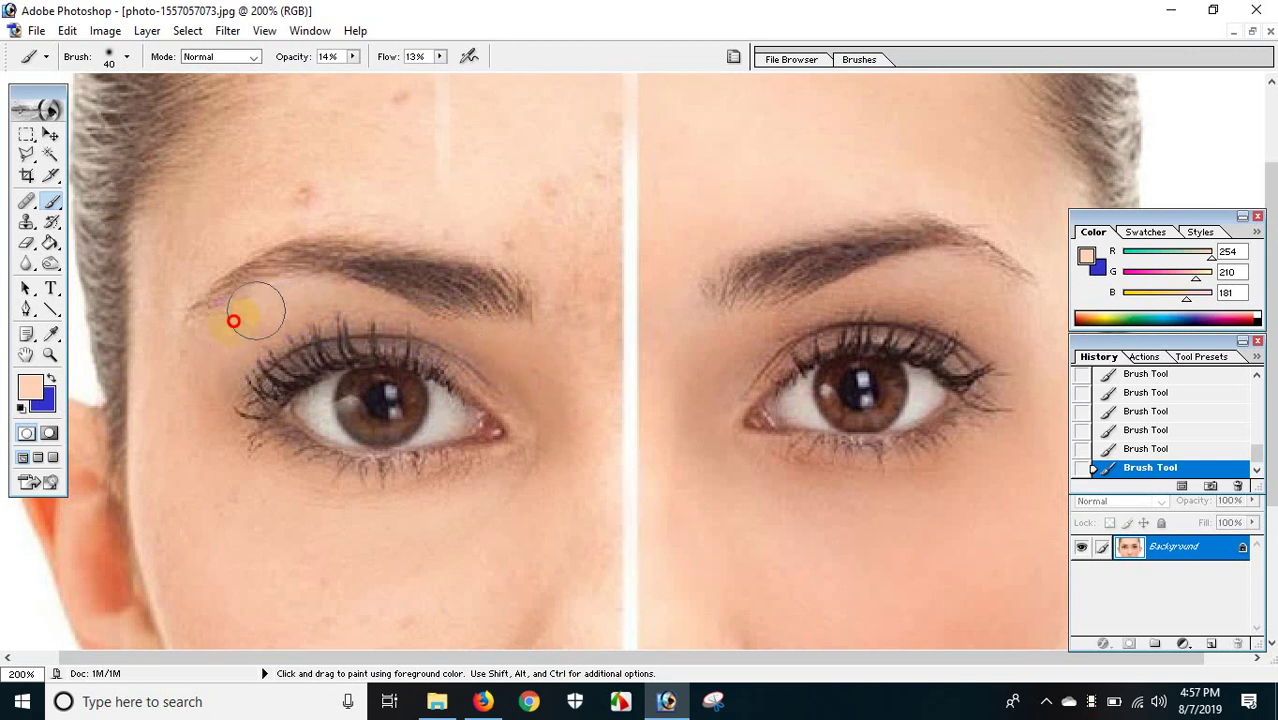
{"action": "left_click_drag", "start_coordinate": [294, 301], "coordinate": [342, 316]}
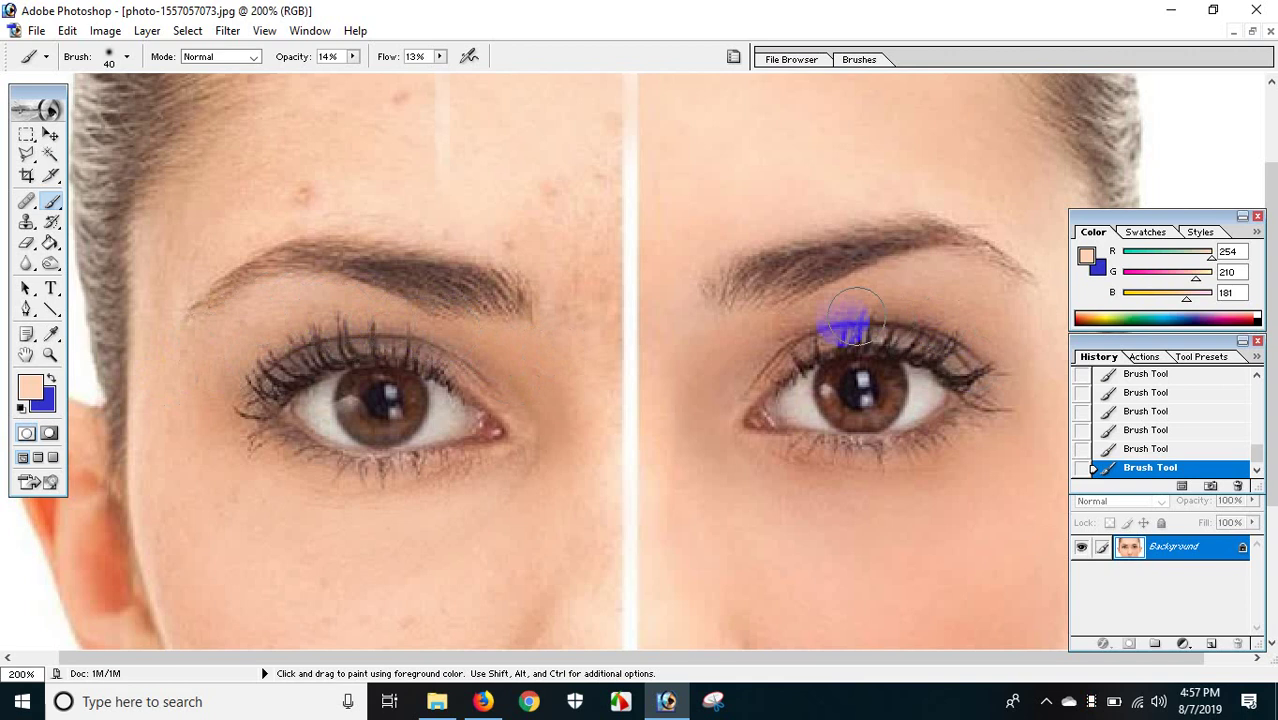
{"action": "mouse_move", "coordinate": [893, 300]}
{"action": "left_mouse_down"}
{"action": "mouse_move", "coordinate": [977, 343]}
{"action": "mouse_move", "coordinate": [841, 303]}
{"action": "left_mouse_up"}
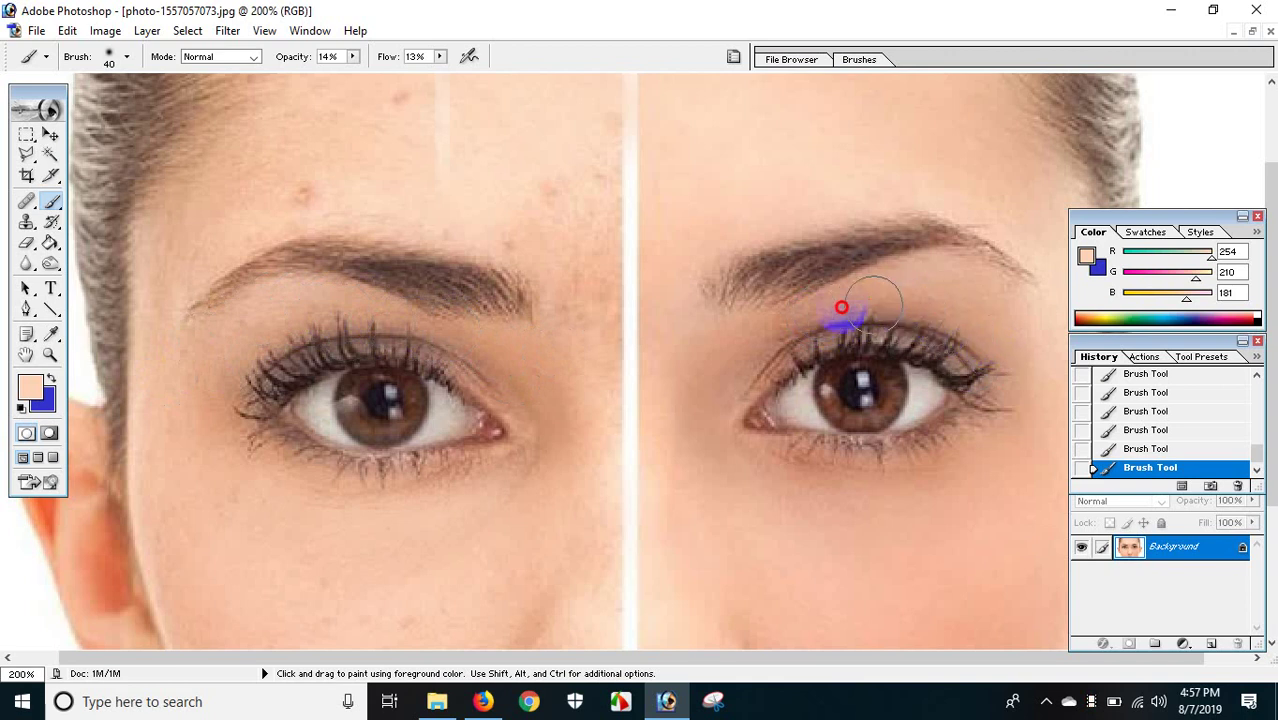
{"action": "scroll", "coordinate": [628, 281], "scroll_direction": "up", "scroll_amount": 2}
{"action": "scroll", "coordinate": [628, 281], "scroll_direction": "up", "scroll_amount": 2}
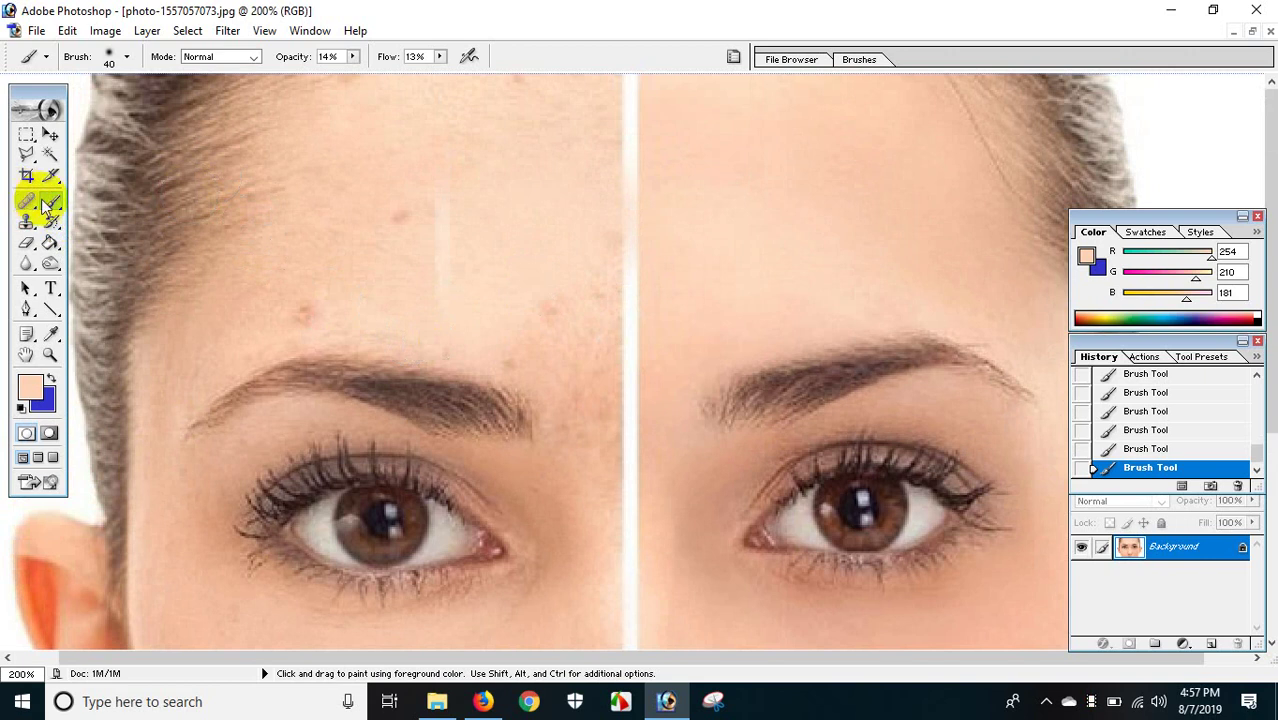
{"action": "scroll", "coordinate": [500, 315], "scroll_direction": "down", "scroll_amount": 4}
{"action": "scroll", "coordinate": [510, 330], "scroll_direction": "down", "scroll_amount": 6}
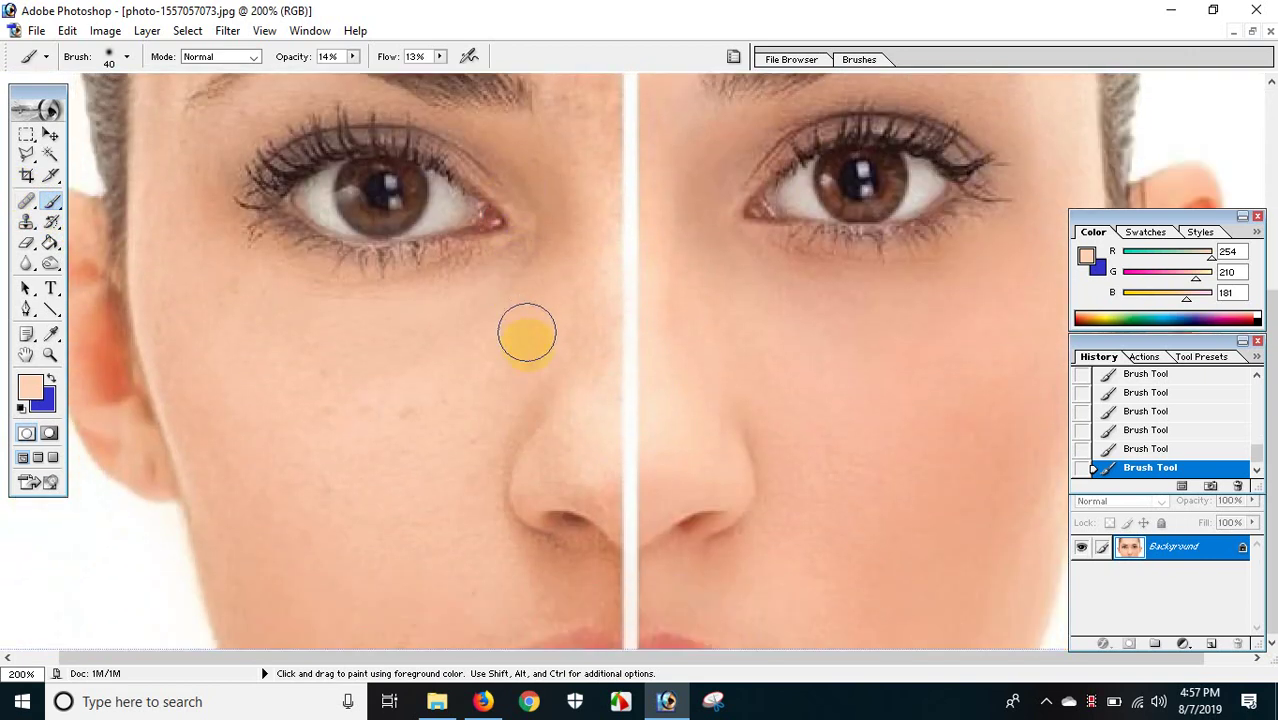
{"action": "key", "text": "ctrl+minus"}
{"action": "key", "text": "ctrl+minus"}
{"action": "key", "text": "ctrl+minus"}
{"action": "key", "text": "ctrl+minus"}
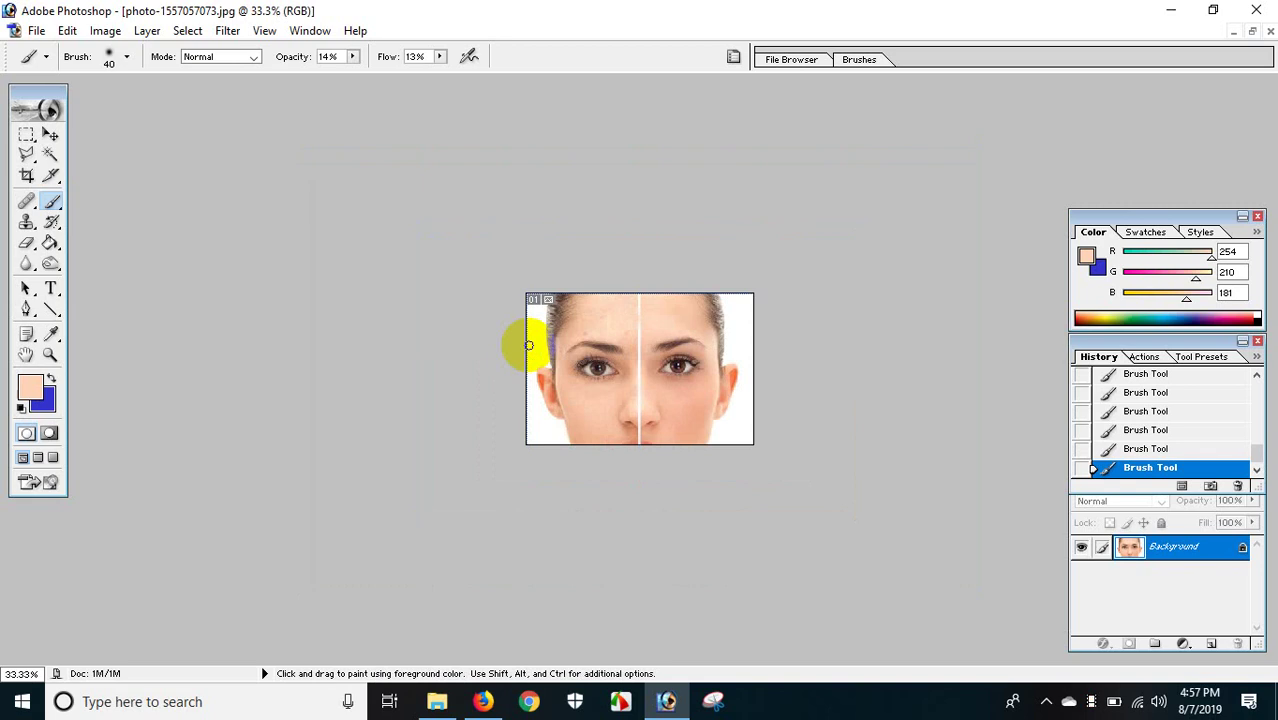
Step: Zoom in twice to bring the photo back to 100% view
{"action": "key", "text": "ctrl+plus"}
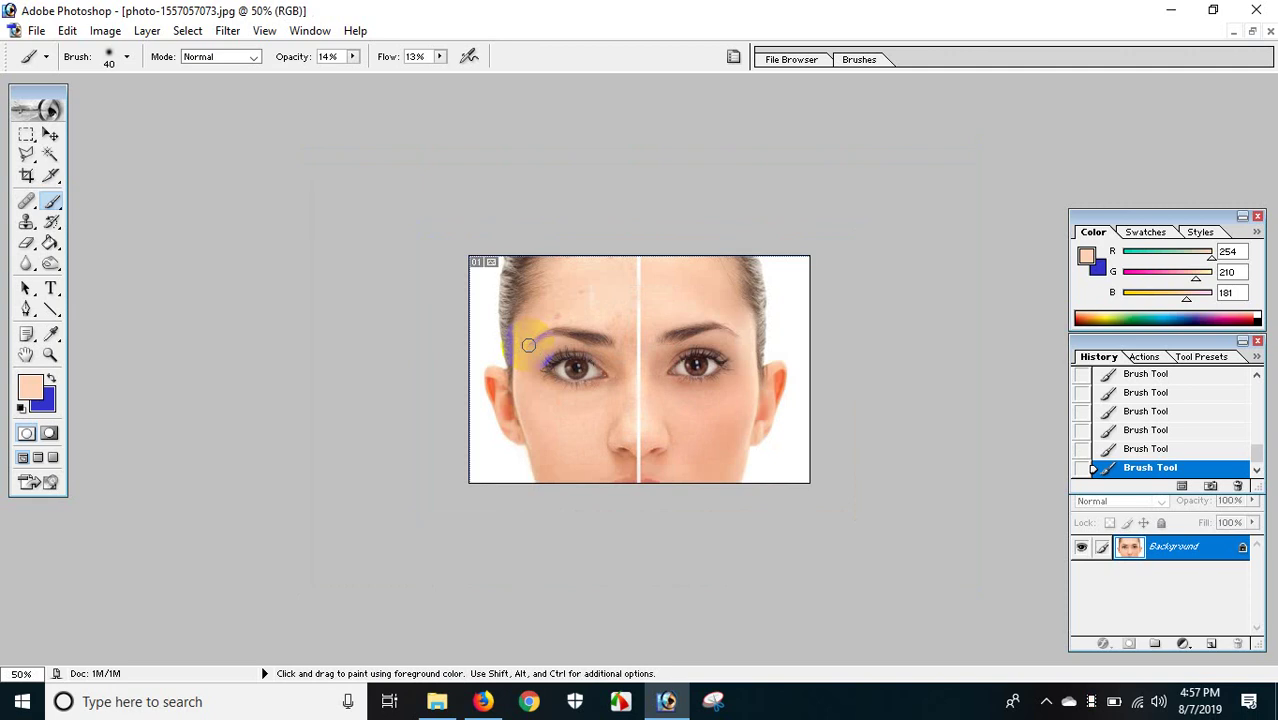
{"action": "key", "text": "ctrl+plus"}
{"action": "key", "text": "ctrl+plus"}
{"action": "key", "text": "ctrl+plus"}
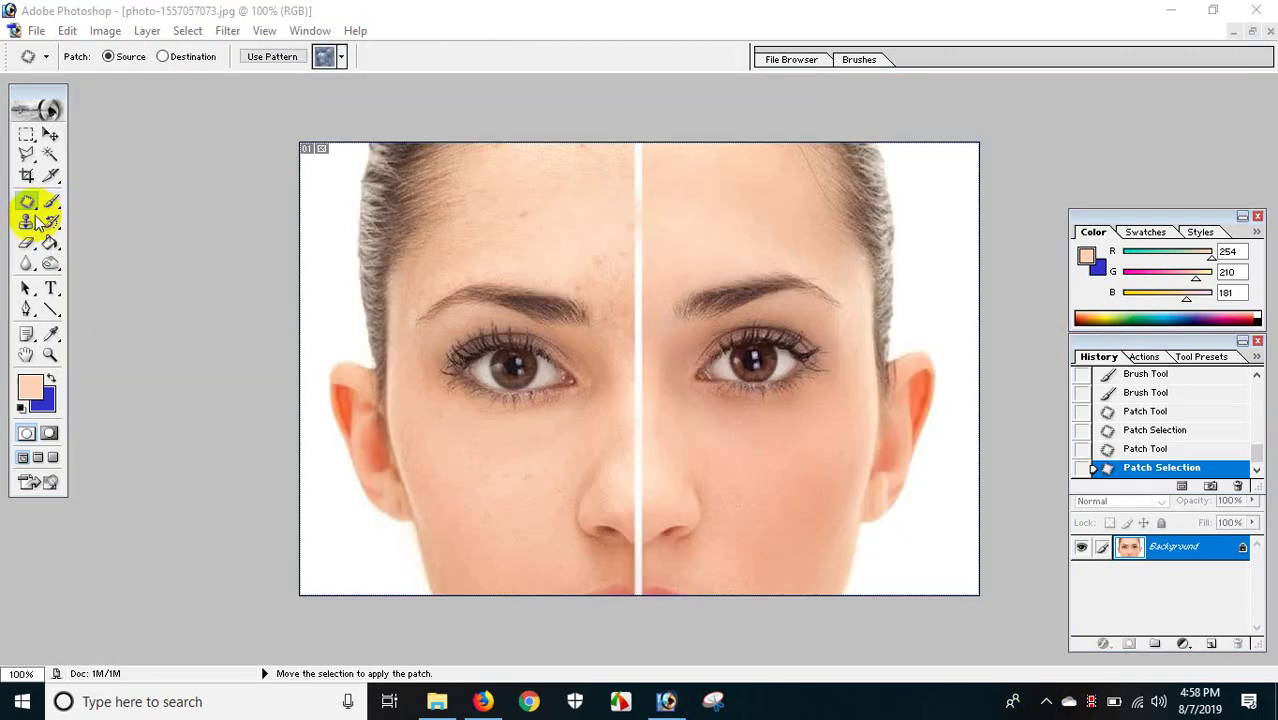
Step: With the Patch tool, patch a forehead strip along the divider using right-forehead skin
{"action": "left_click", "coordinate": [28, 204]}
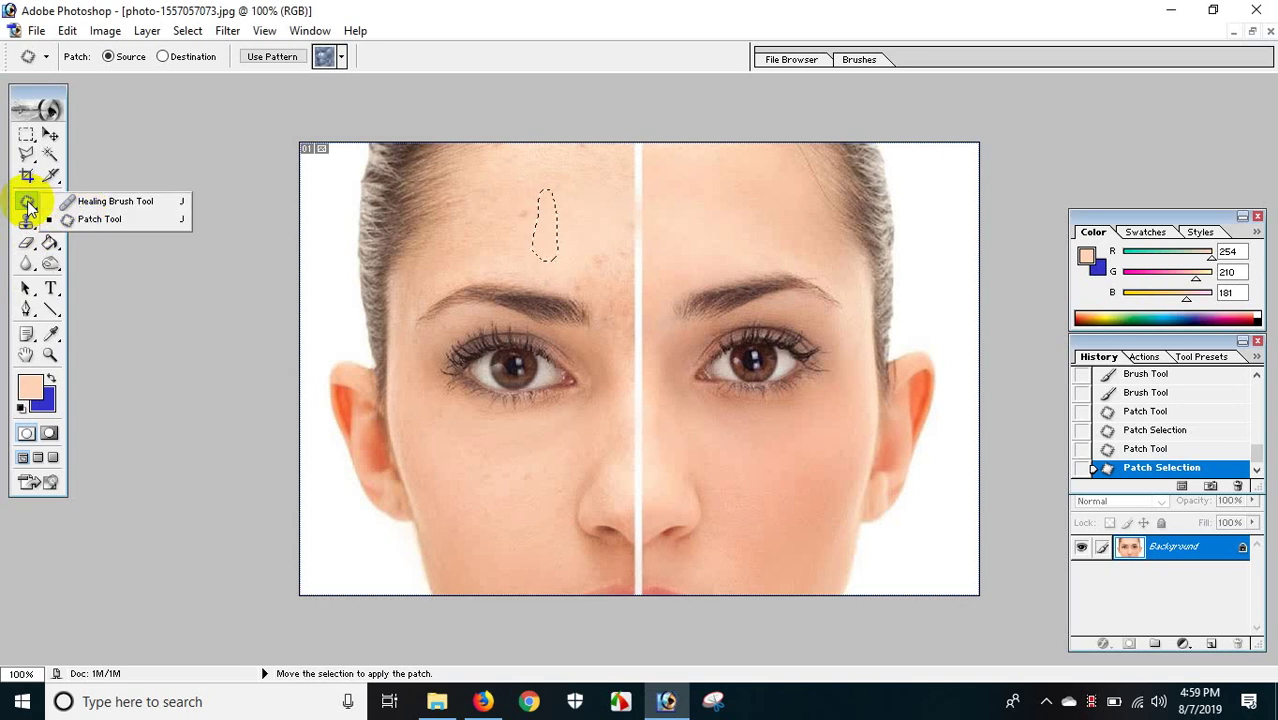
{"action": "left_click", "coordinate": [93, 220]}
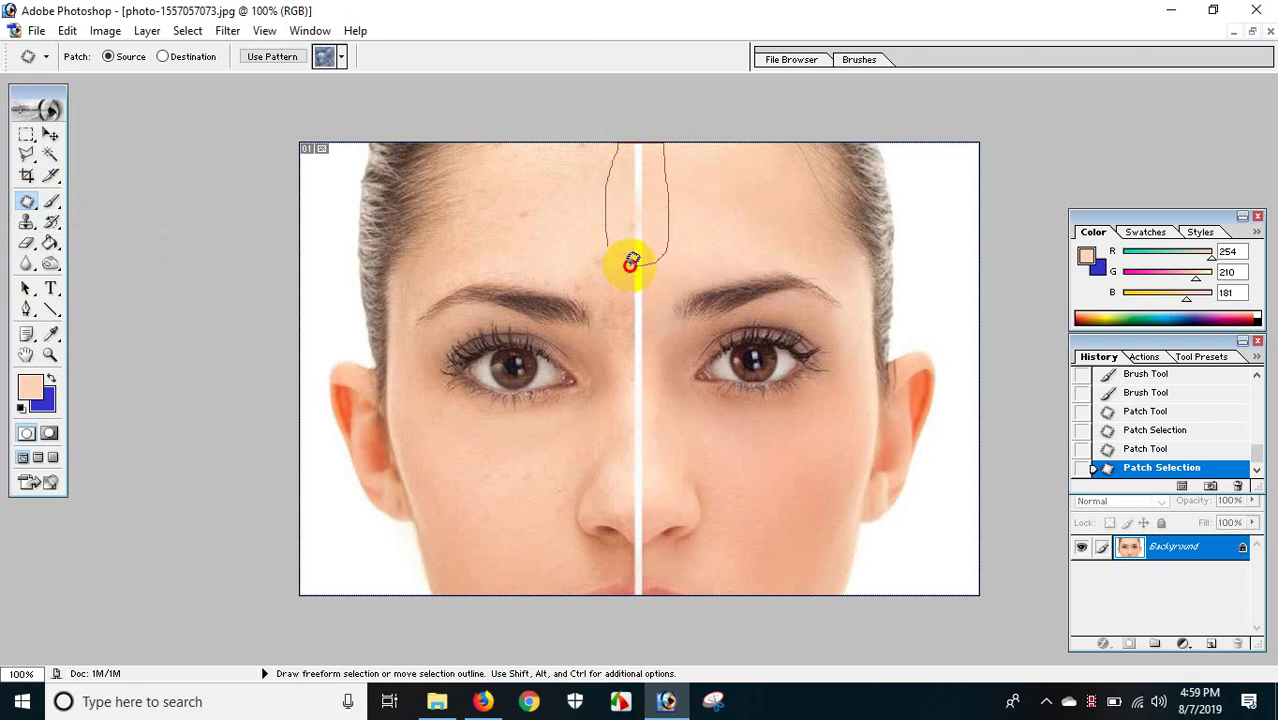
{"action": "left_click_drag", "start_coordinate": [608, 243], "coordinate": [612, 250]}
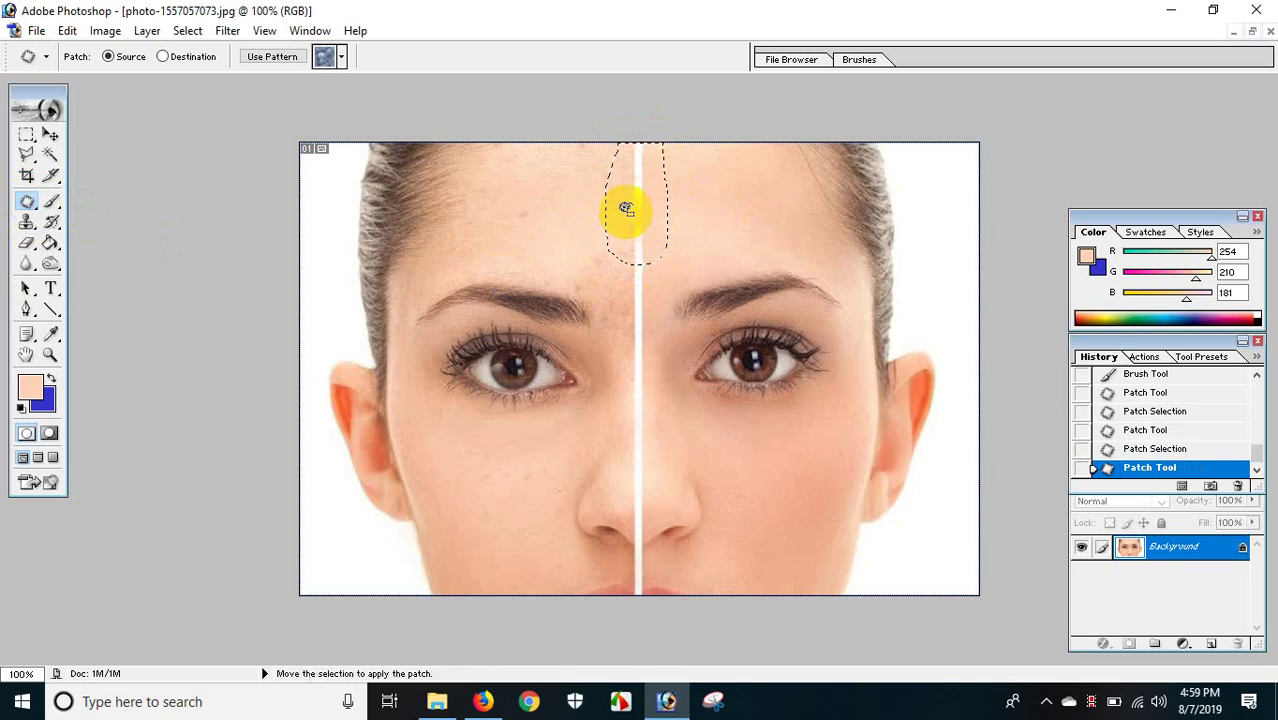
{"action": "mouse_move", "coordinate": [629, 210]}
{"action": "left_mouse_down"}
{"action": "mouse_move", "coordinate": [669, 221]}
{"action": "mouse_move", "coordinate": [698, 202]}
{"action": "left_mouse_up"}
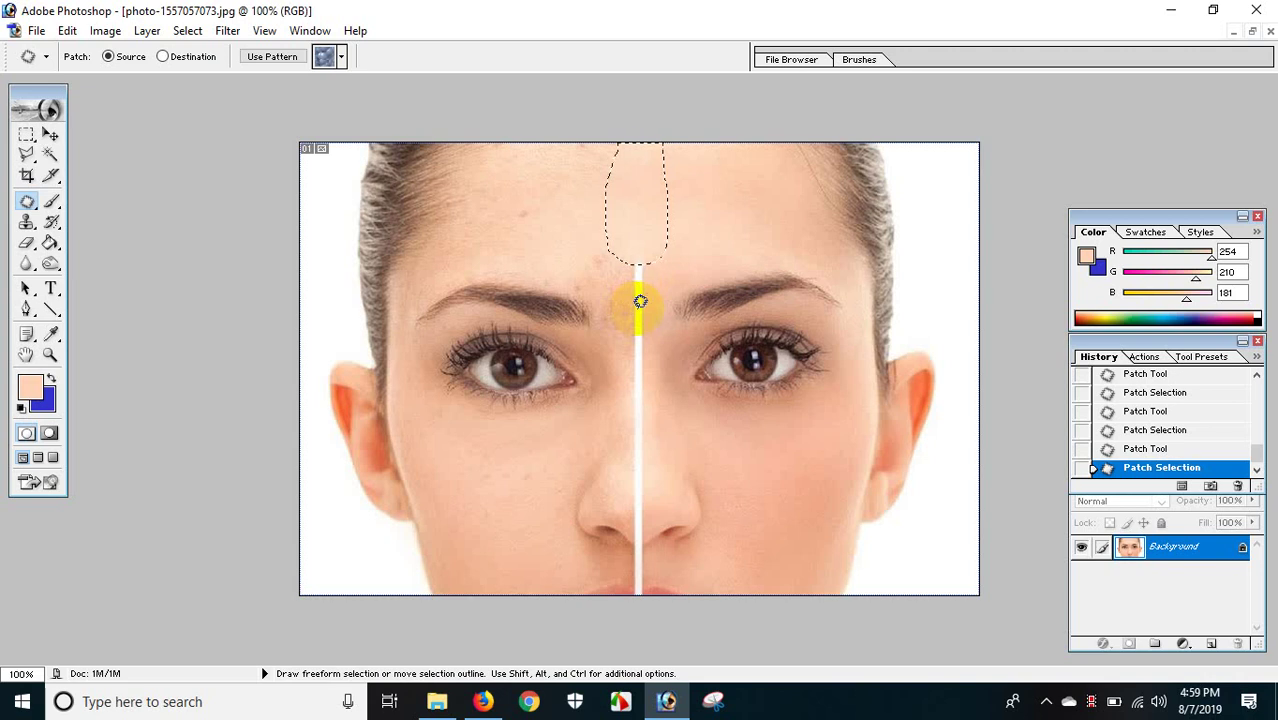
Step: Patch the white divider streak between the brows with nearby skin
{"action": "scroll", "coordinate": [645, 375], "scroll_direction": "up", "scroll_amount": 1}
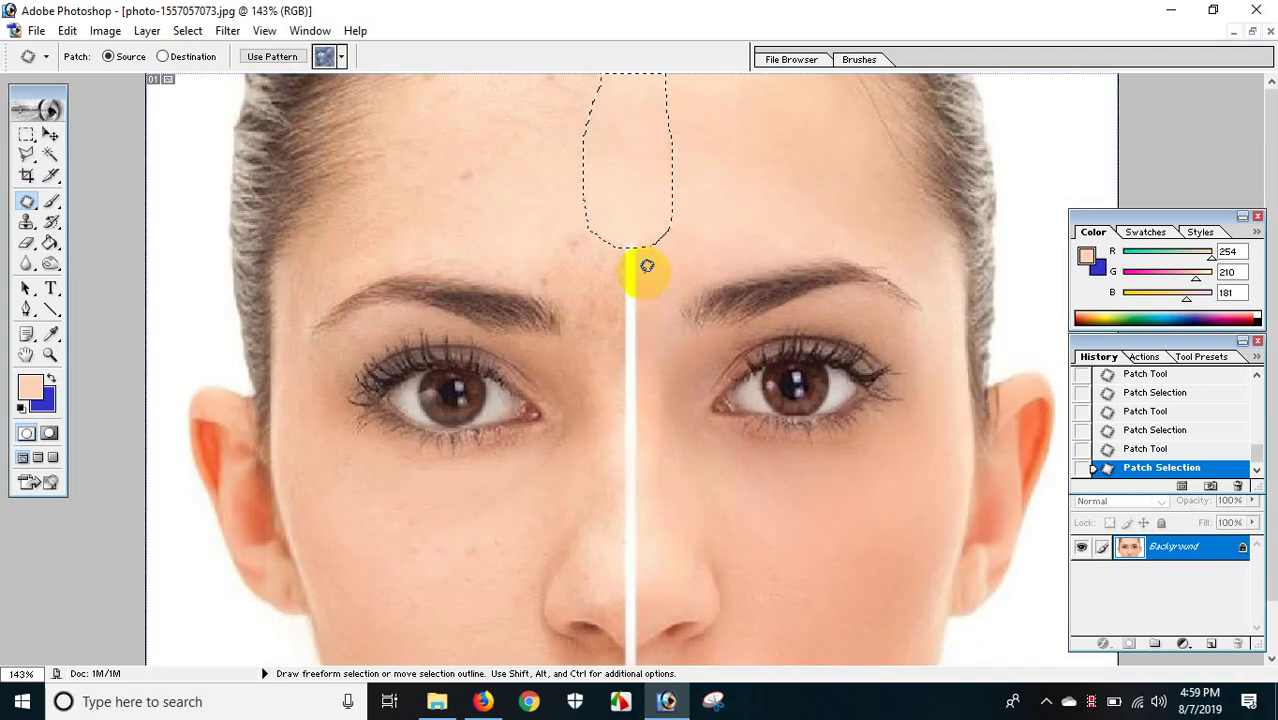
{"action": "scroll", "coordinate": [647, 265], "scroll_direction": "down", "scroll_amount": 1}
{"action": "key", "text": "ctrl+plus"}
{"action": "key", "text": "ctrl+plus"}
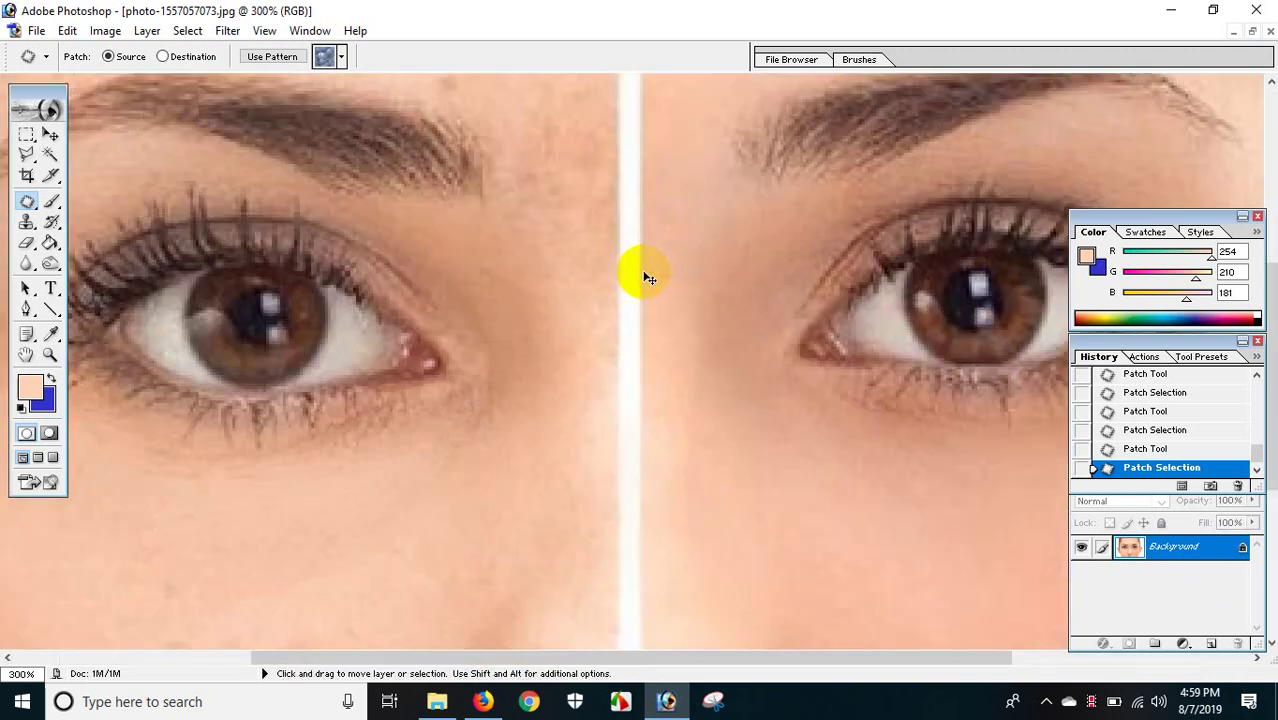
{"action": "scroll", "coordinate": [647, 265], "scroll_direction": "up", "scroll_amount": 2}
{"action": "scroll", "coordinate": [656, 223], "scroll_direction": "up", "scroll_amount": 2}
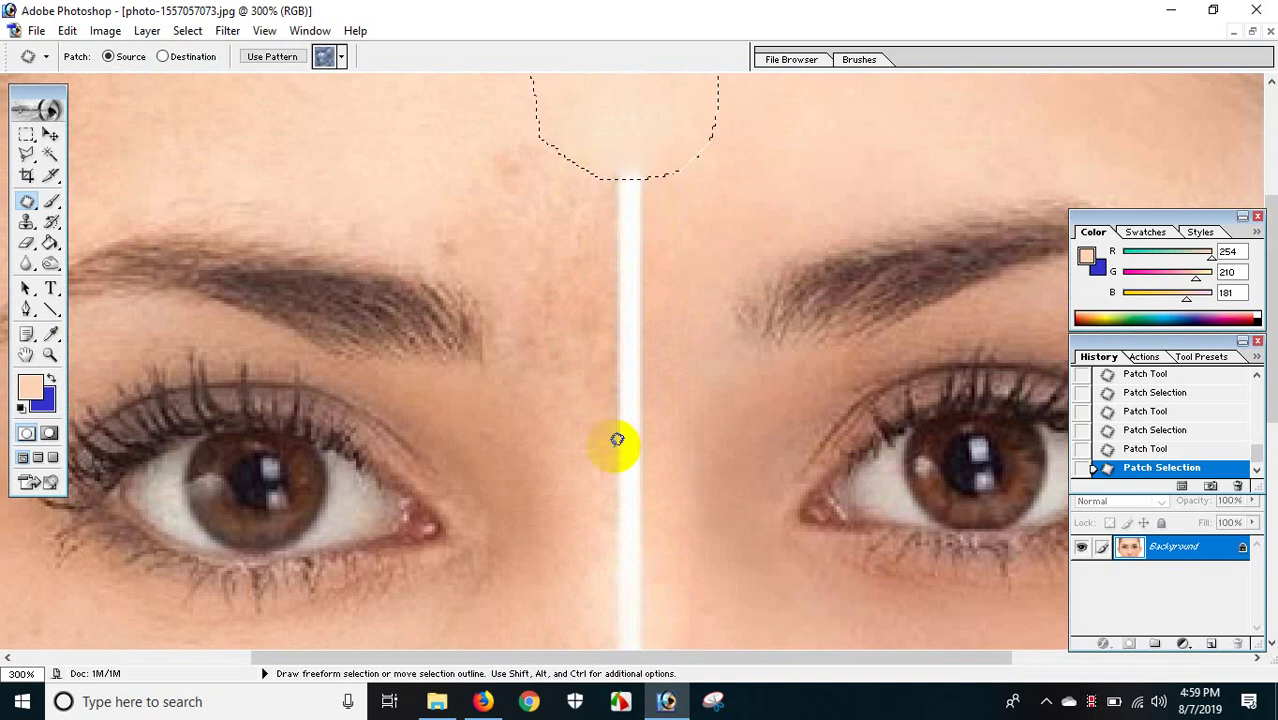
{"action": "left_click_drag", "start_coordinate": [603, 447], "coordinate": [605, 369]}
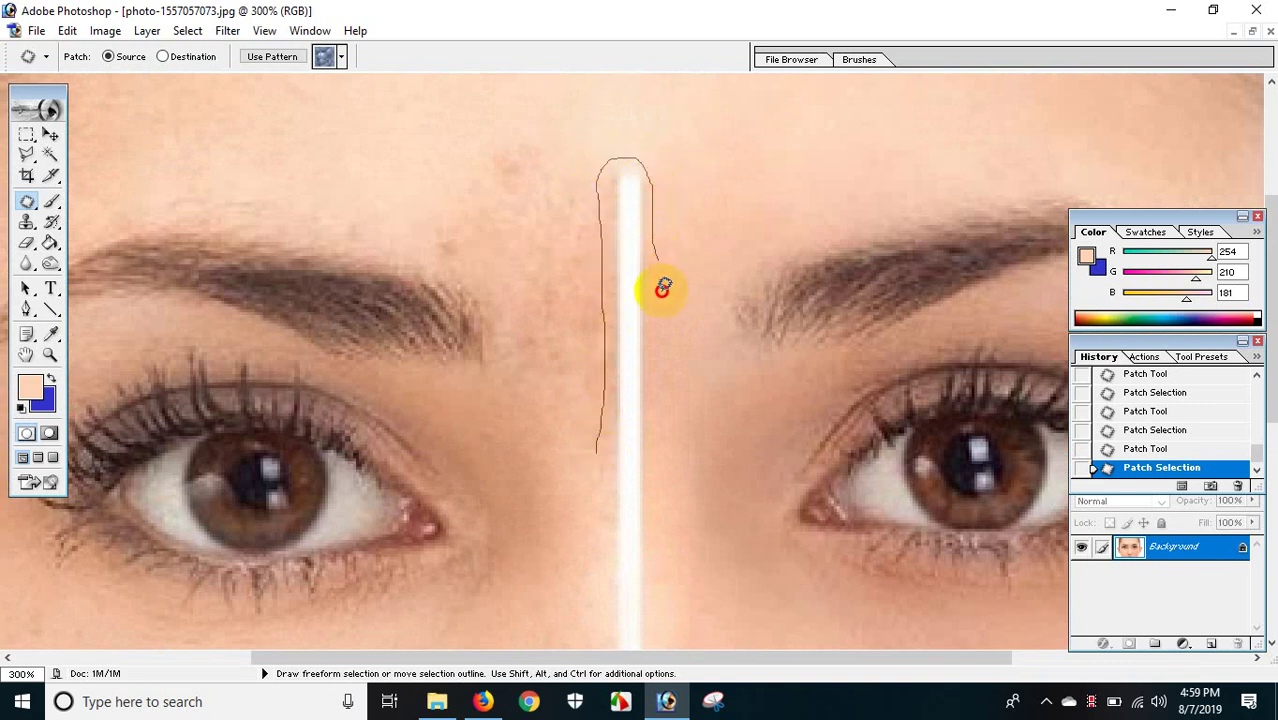
{"action": "left_click_drag", "start_coordinate": [667, 462], "coordinate": [597, 455]}
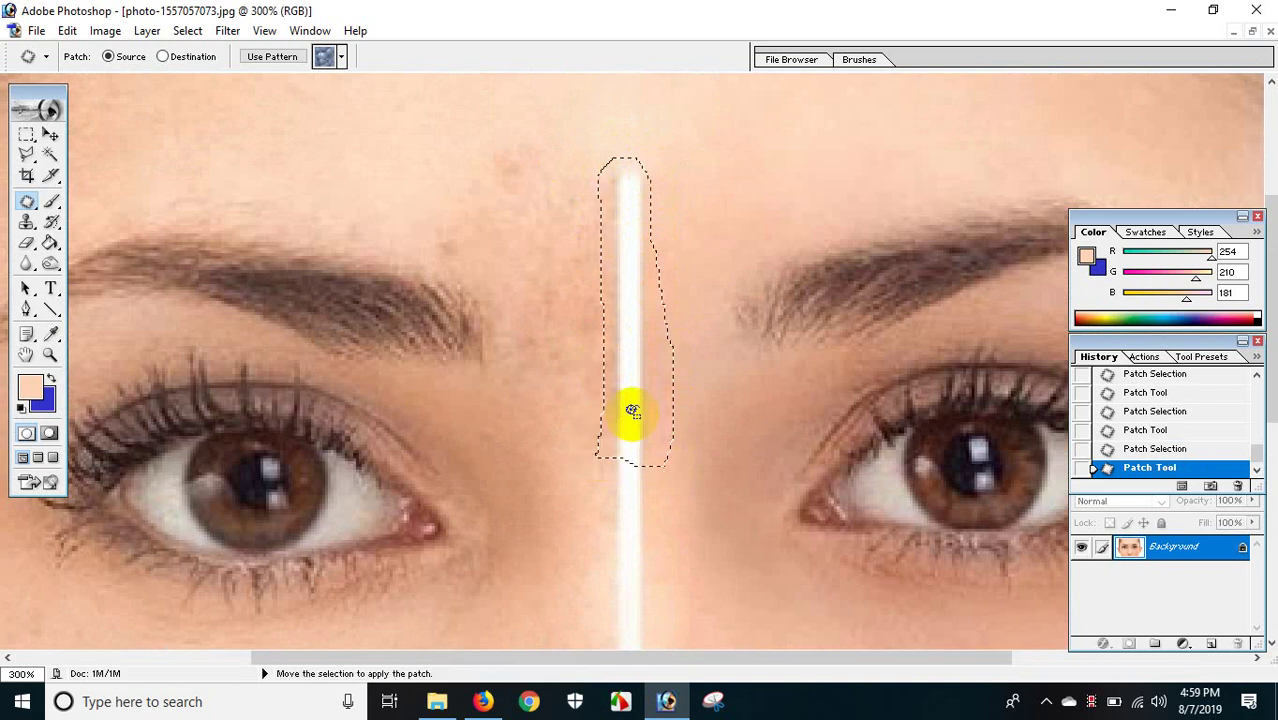
{"action": "left_click_drag", "start_coordinate": [632, 411], "coordinate": [670, 412]}
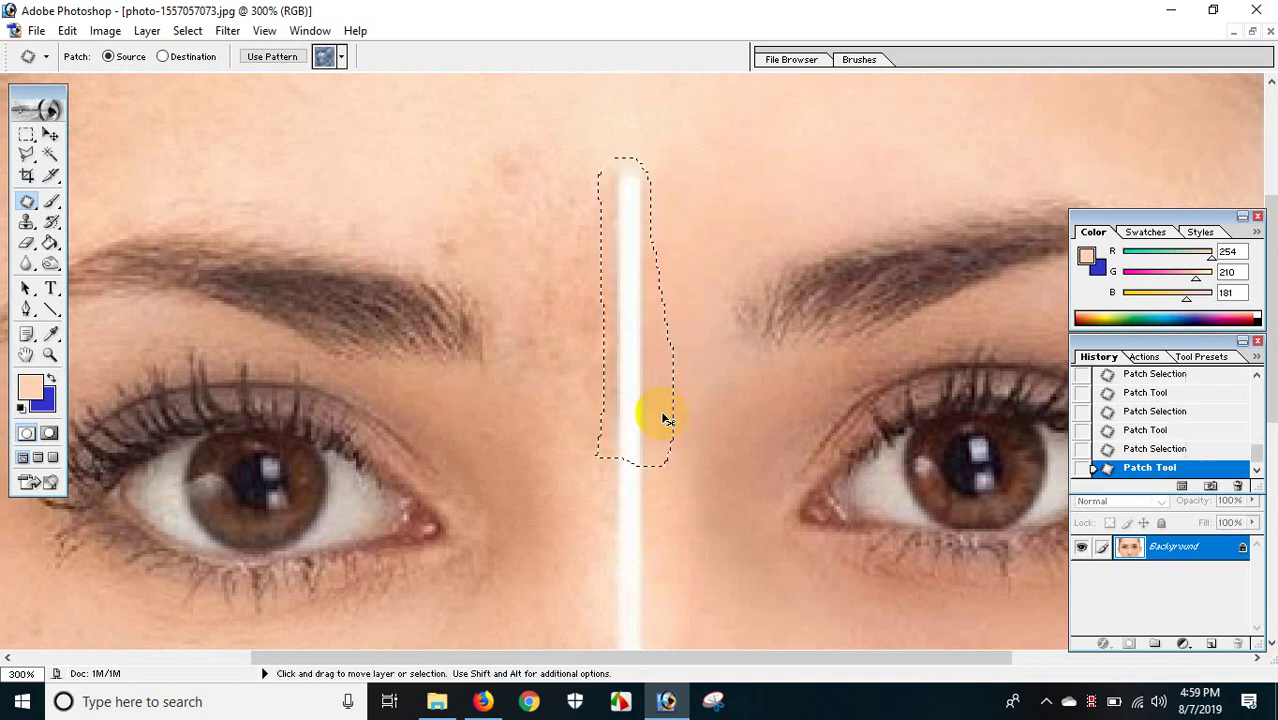
{"action": "left_click_drag", "start_coordinate": [644, 408], "coordinate": [713, 163]}
Step: Patch the white line running down the nose with neighbouring nose skin
{"action": "scroll", "coordinate": [720, 350], "scroll_direction": "down", "scroll_amount": 1}
{"action": "scroll", "coordinate": [713, 340], "scroll_direction": "down", "scroll_amount": 3}
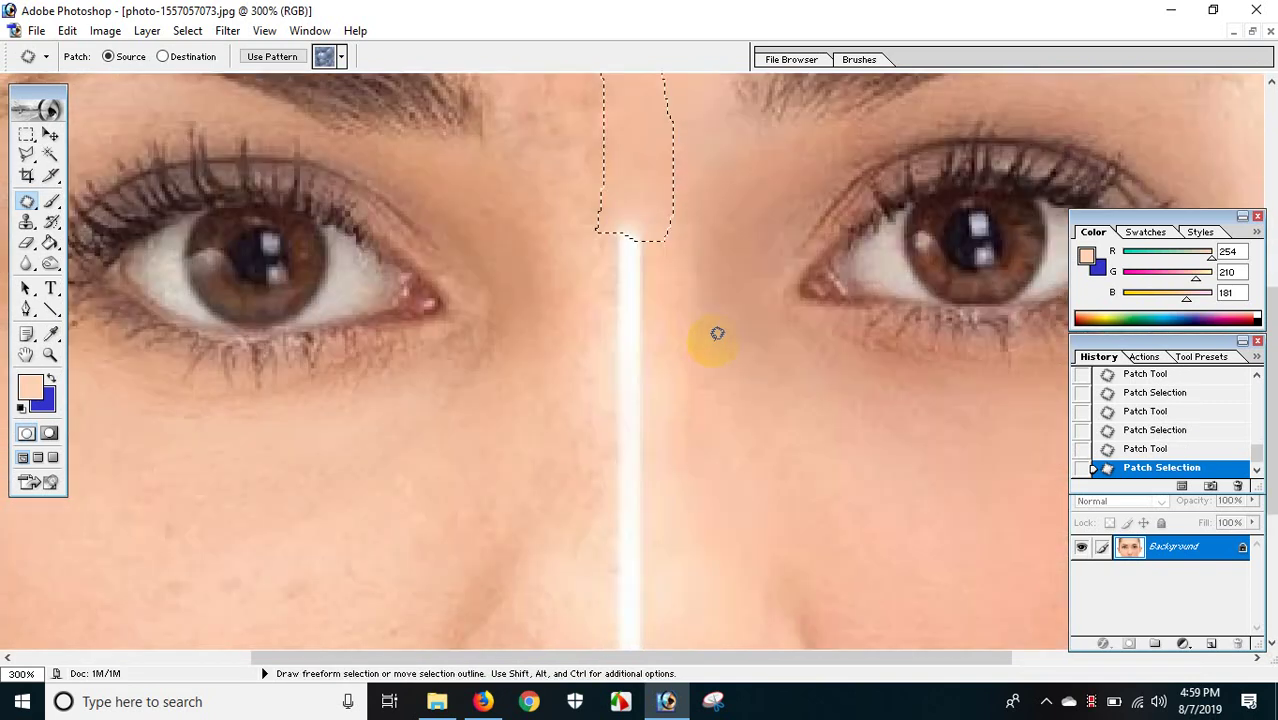
{"action": "scroll", "coordinate": [705, 300], "scroll_direction": "down", "scroll_amount": 3}
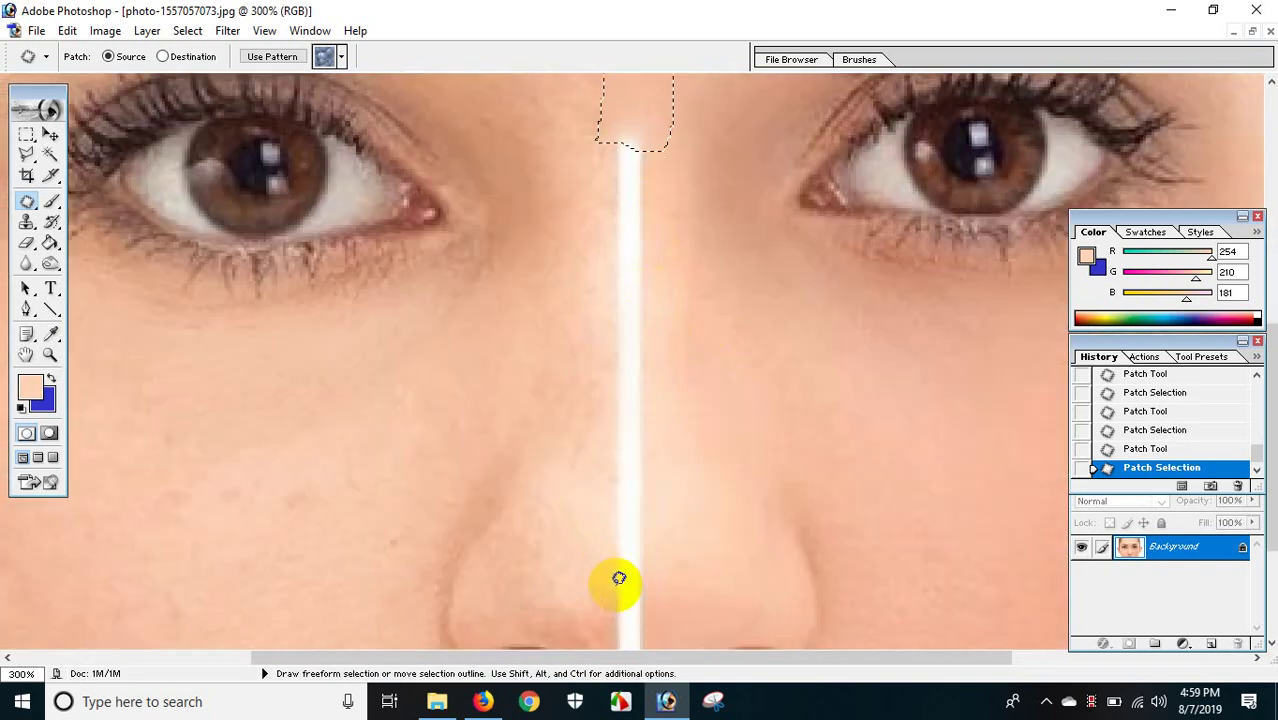
{"action": "left_click", "coordinate": [610, 294]}
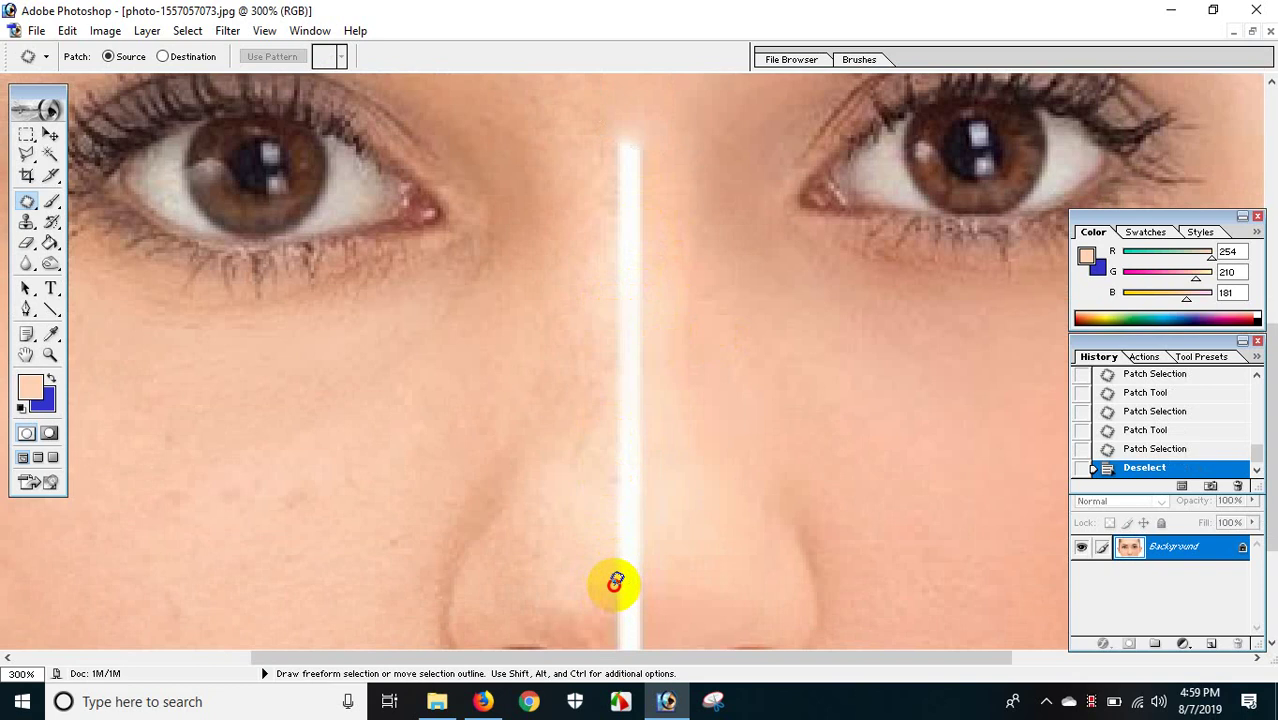
{"action": "left_click_drag", "start_coordinate": [615, 582], "coordinate": [615, 142]}
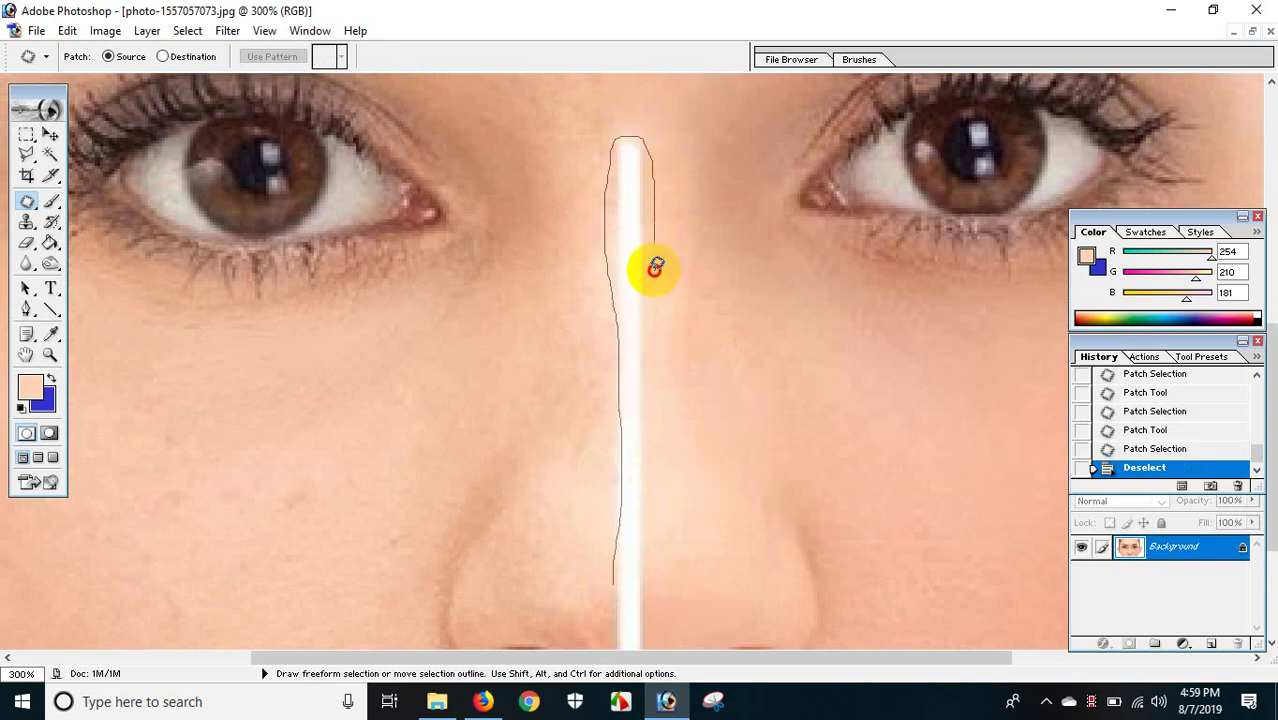
{"action": "mouse_move", "coordinate": [645, 138]}
{"action": "left_mouse_down"}
{"action": "mouse_move", "coordinate": [657, 583]}
{"action": "mouse_move", "coordinate": [613, 583]}
{"action": "mouse_move", "coordinate": [556, 527]}
{"action": "mouse_move", "coordinate": [701, 584]}
{"action": "left_mouse_up"}
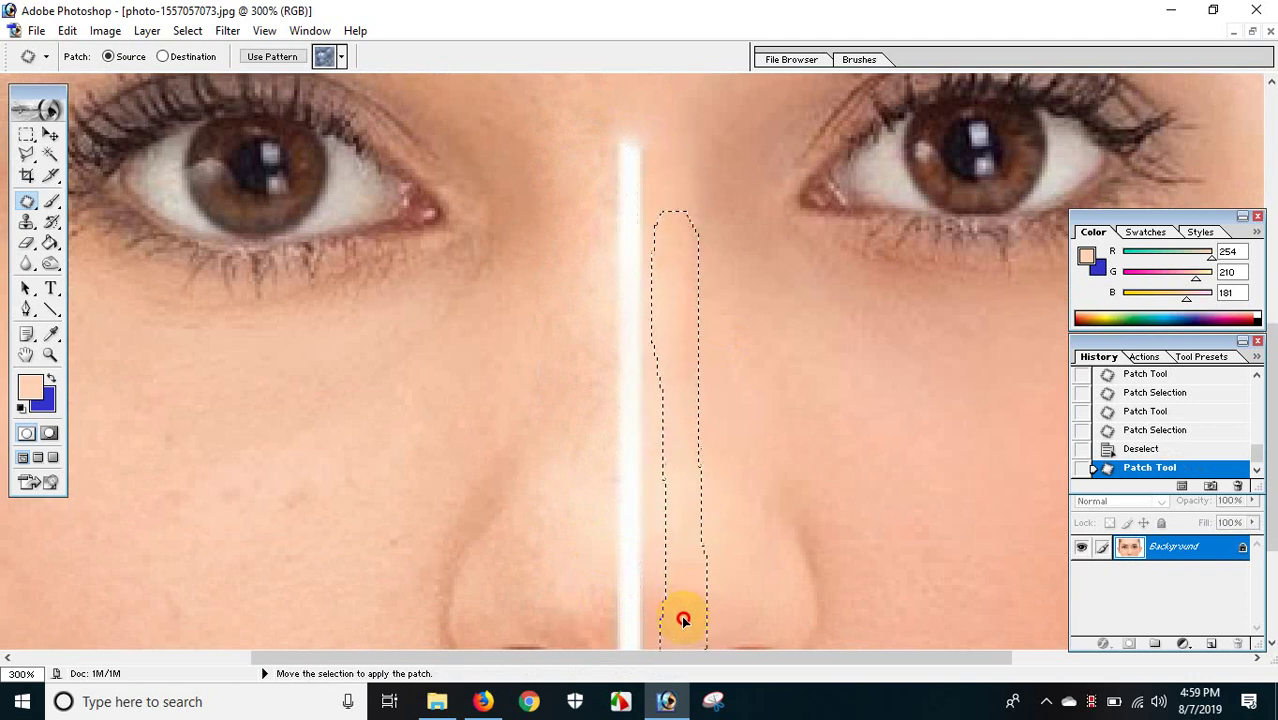
{"action": "left_click_drag", "start_coordinate": [693, 590], "coordinate": [675, 600]}
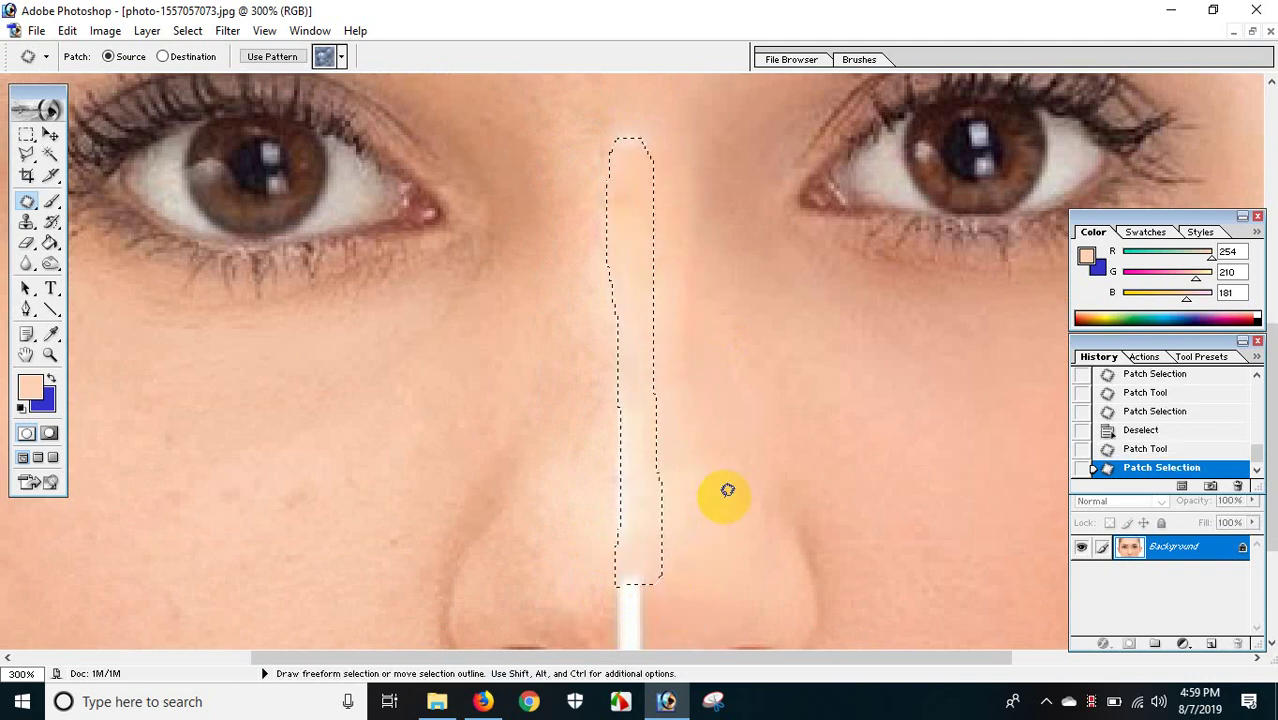
{"action": "key", "text": "ctrl+minus"}
{"action": "key", "text": "ctrl+minus"}
{"action": "key", "text": "ctrl+minus"}
{"action": "key", "text": "ctrl+minus"}
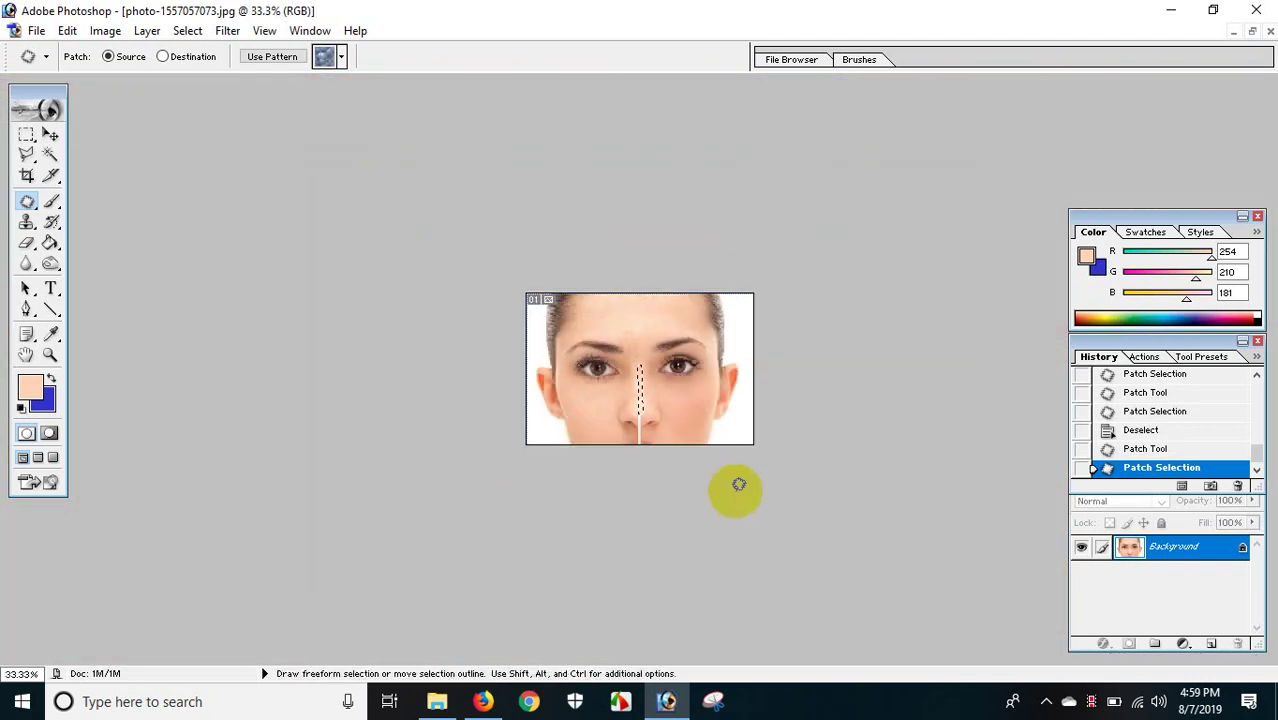
Step: Deselect and close the face photo without saving, revealing shutterstock_401008543.jpgx54339.jpg
{"action": "key", "text": "w"}
{"action": "key", "text": "ctrl+d"}
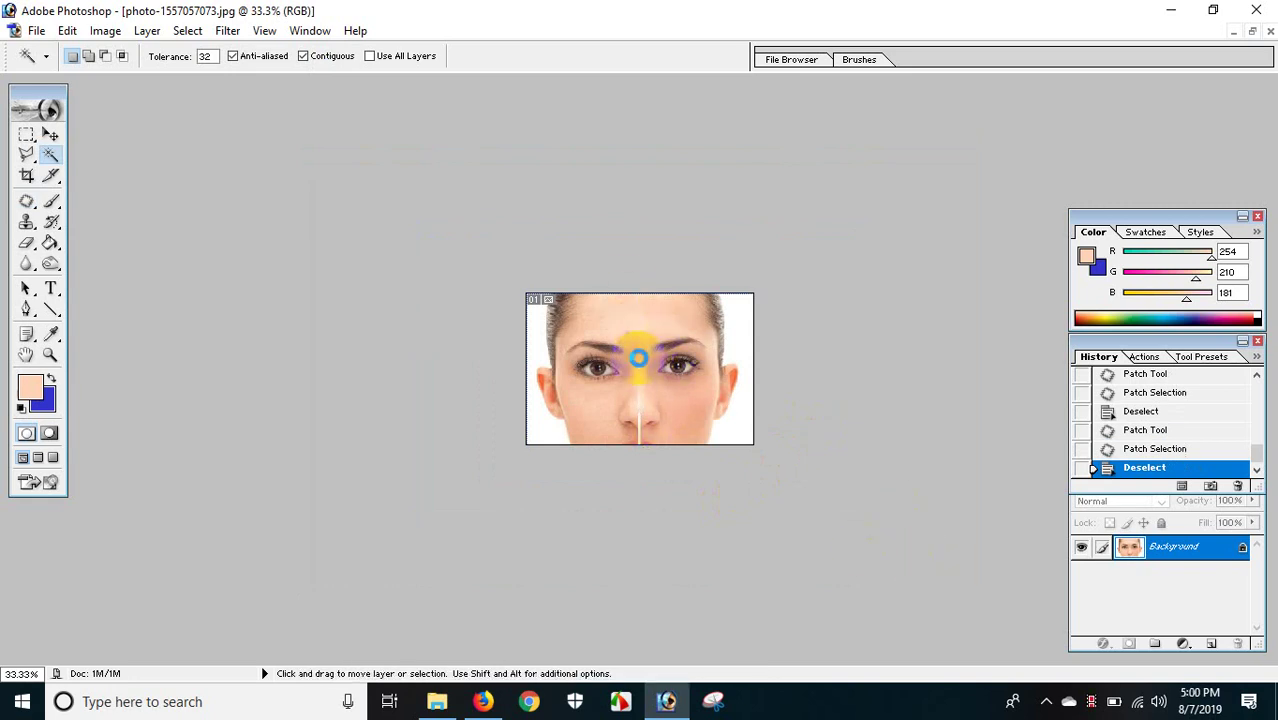
{"action": "key", "text": "ctrl+w"}
{"action": "left_click", "coordinate": [651, 274]}
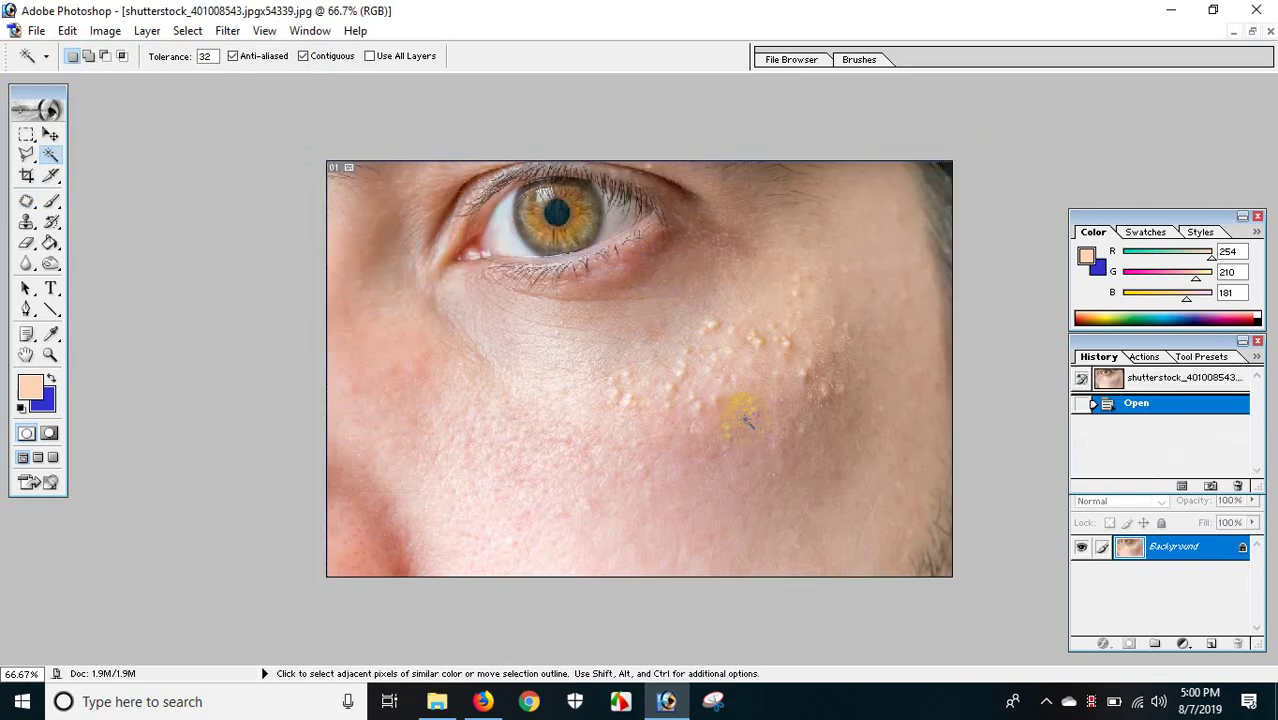
{"action": "left_click", "coordinate": [27, 201]}
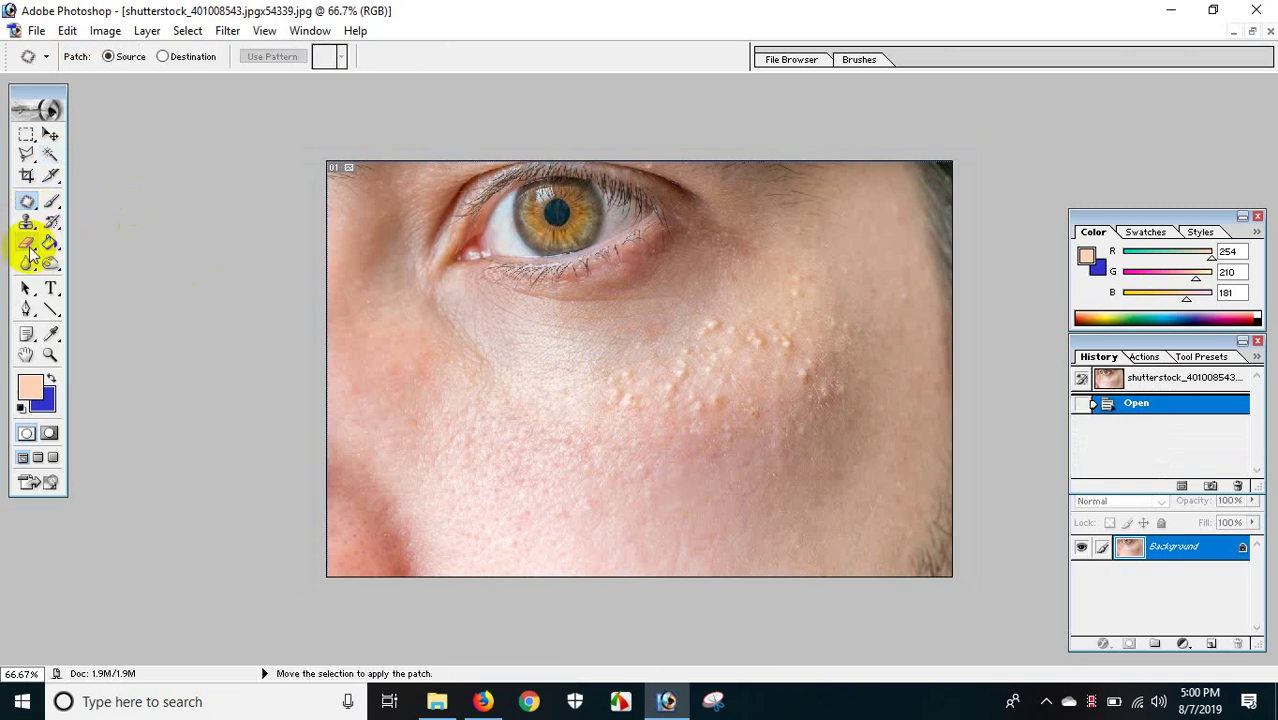
Step: Blur the bumpy upper cheek and lower cheek at 38% strength with 70- then 175-px brushes
{"action": "left_click", "coordinate": [26, 264]}
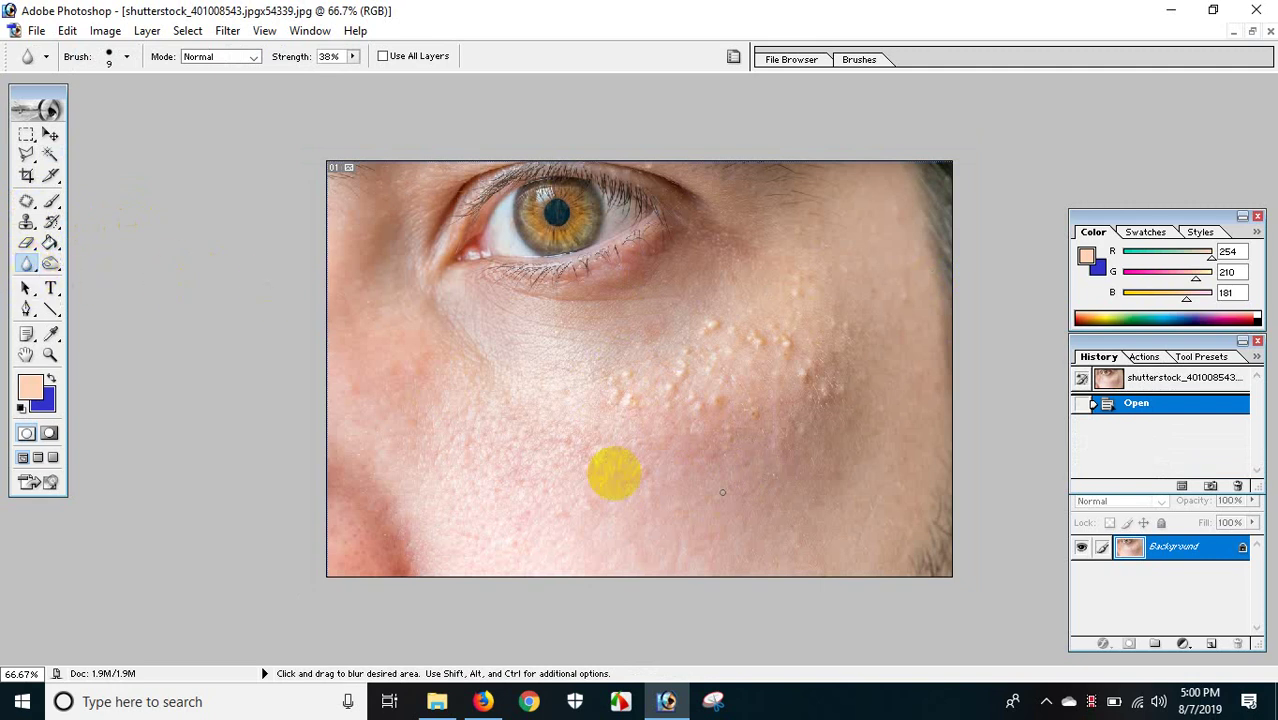
{"action": "key", "text": "bracketright"}
{"action": "key", "text": "bracketright"}
{"action": "key", "text": "bracketright"}
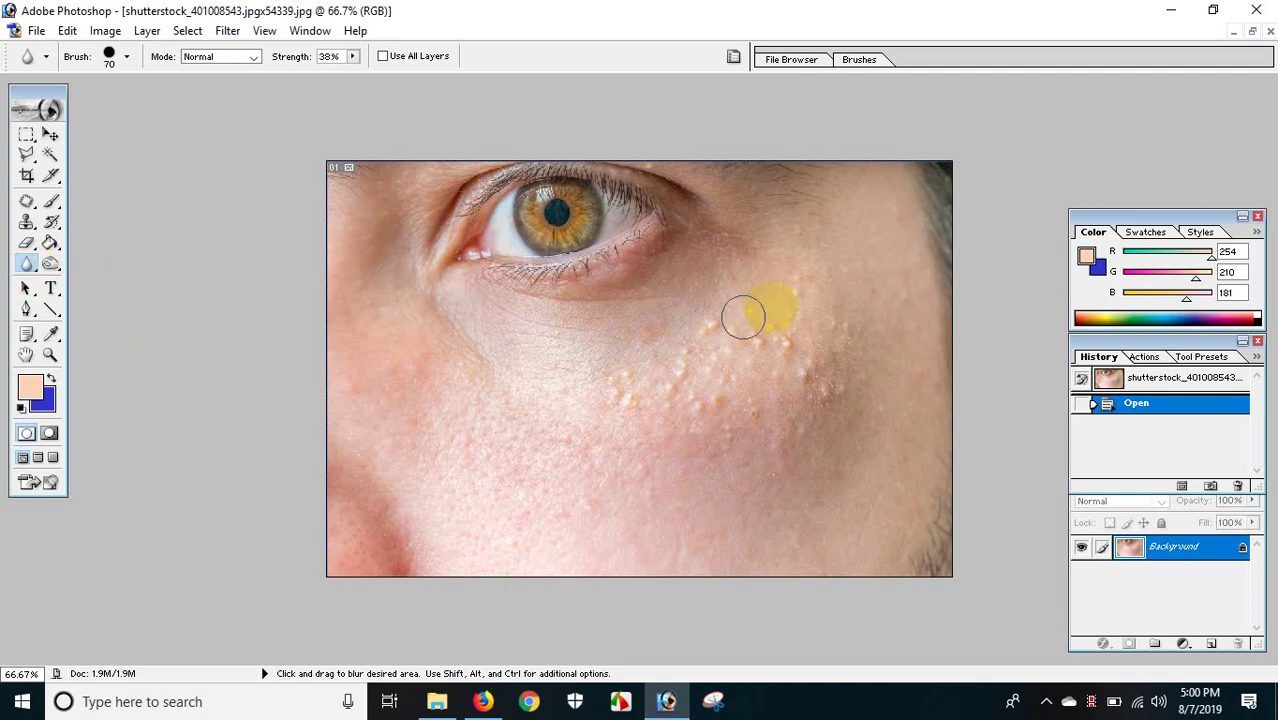
{"action": "mouse_move", "coordinate": [742, 308]}
{"action": "left_mouse_down"}
{"action": "mouse_move", "coordinate": [790, 350]}
{"action": "mouse_move", "coordinate": [800, 385]}
{"action": "left_mouse_up"}
{"action": "left_click_drag", "start_coordinate": [805, 392], "coordinate": [810, 408]}
{"action": "left_click", "coordinate": [643, 505]}
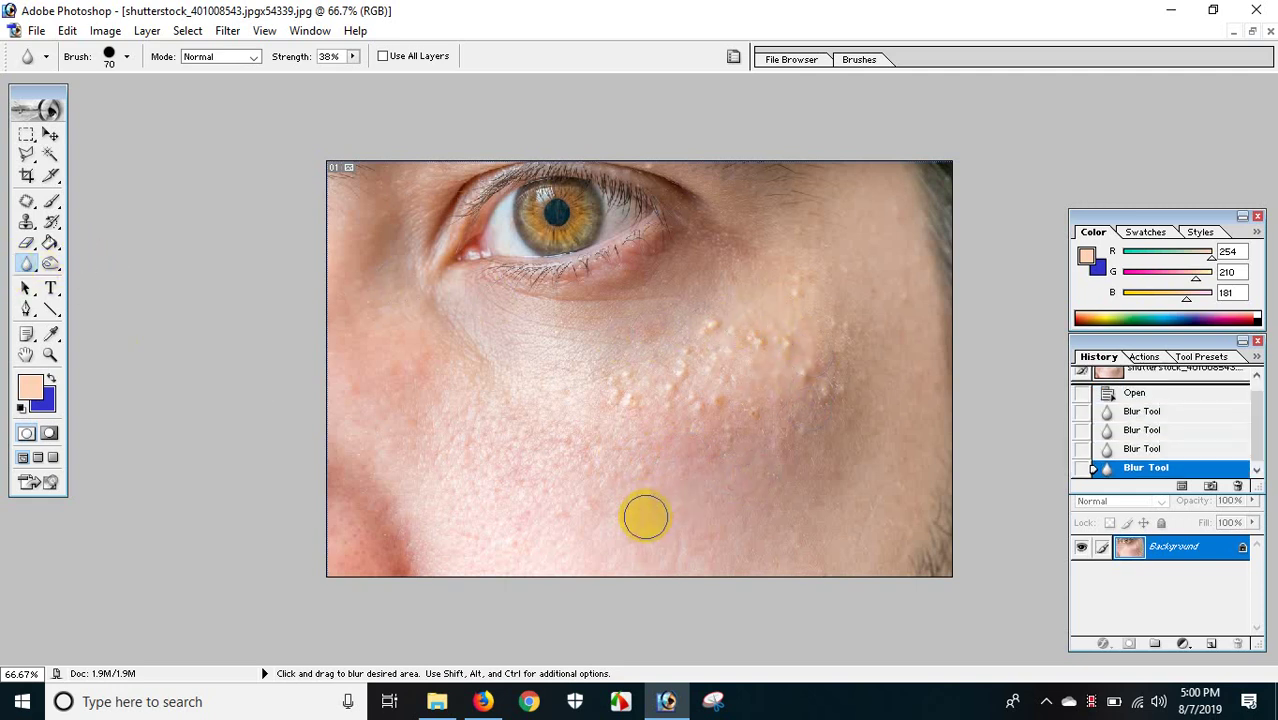
{"action": "key", "text": "bracketright"}
{"action": "key", "text": "bracketright"}
{"action": "key", "text": "bracketright"}
{"action": "left_click", "coordinate": [628, 543]}
{"action": "left_click", "coordinate": [614, 523]}
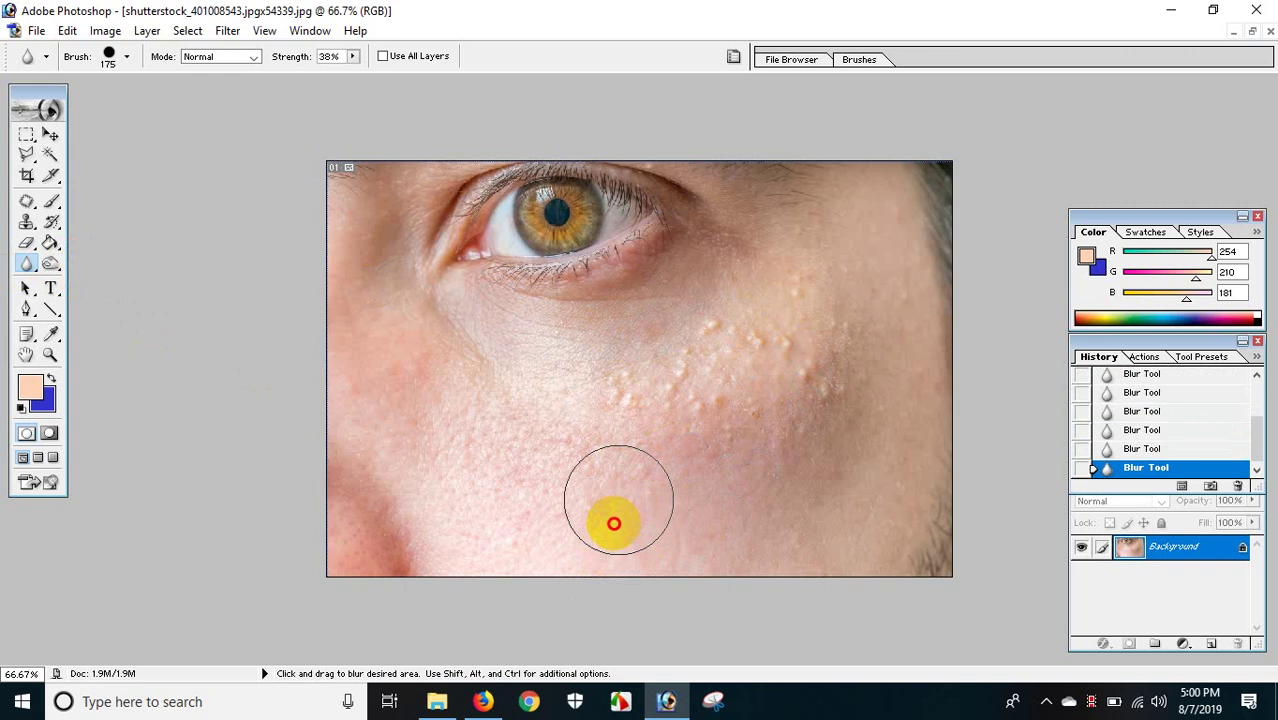
{"action": "left_click_drag", "start_coordinate": [620, 512], "coordinate": [580, 460]}
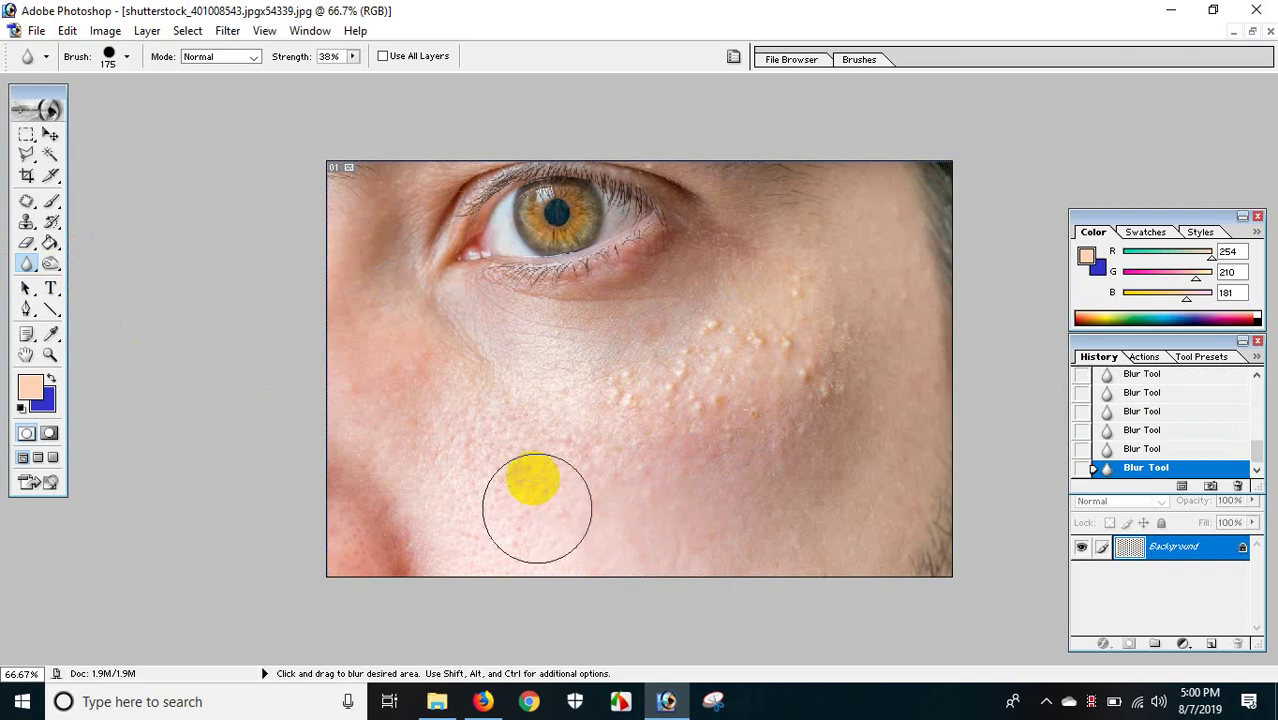
{"action": "left_click_drag", "start_coordinate": [537, 508], "coordinate": [562, 502]}
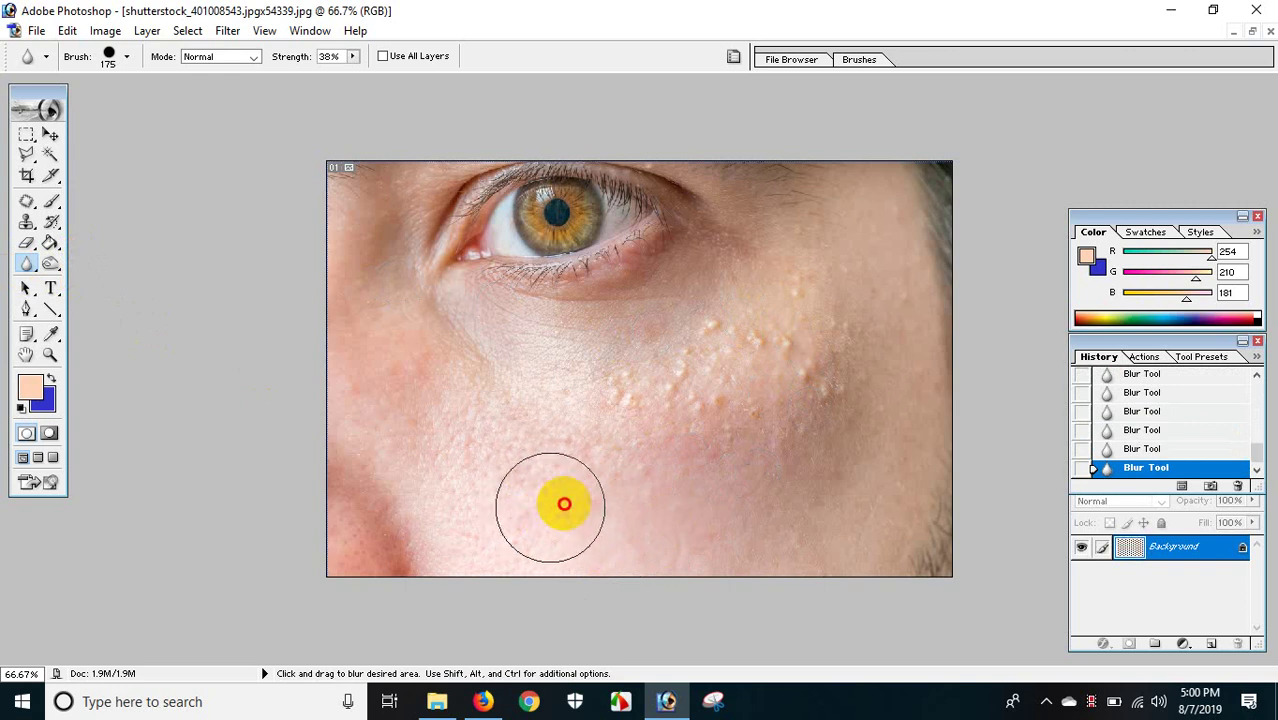
{"action": "left_click", "coordinate": [53, 203]}
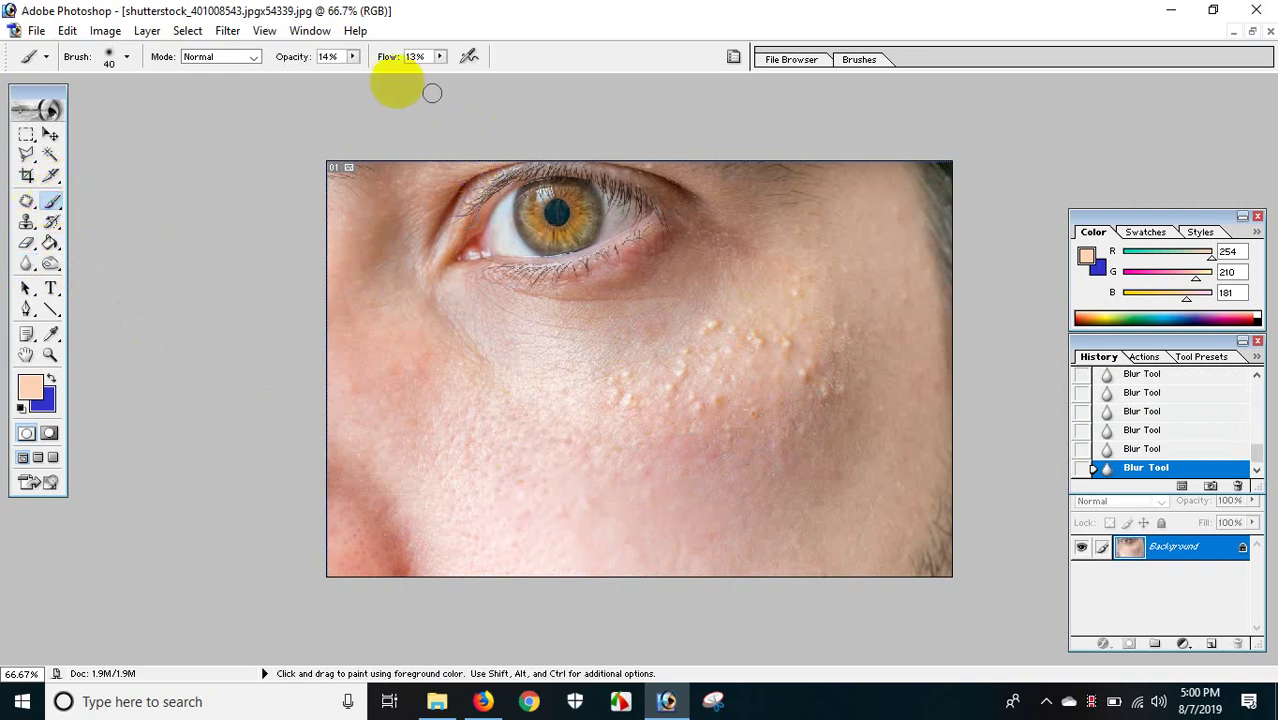
{"action": "left_click", "coordinate": [352, 57]}
Step: Set the brush to 21% opacity and 15% flow and sample the cheek's pink tone
{"action": "left_click_drag", "start_coordinate": [362, 79], "coordinate": [443, 75]}
{"action": "left_click", "coordinate": [441, 57]}
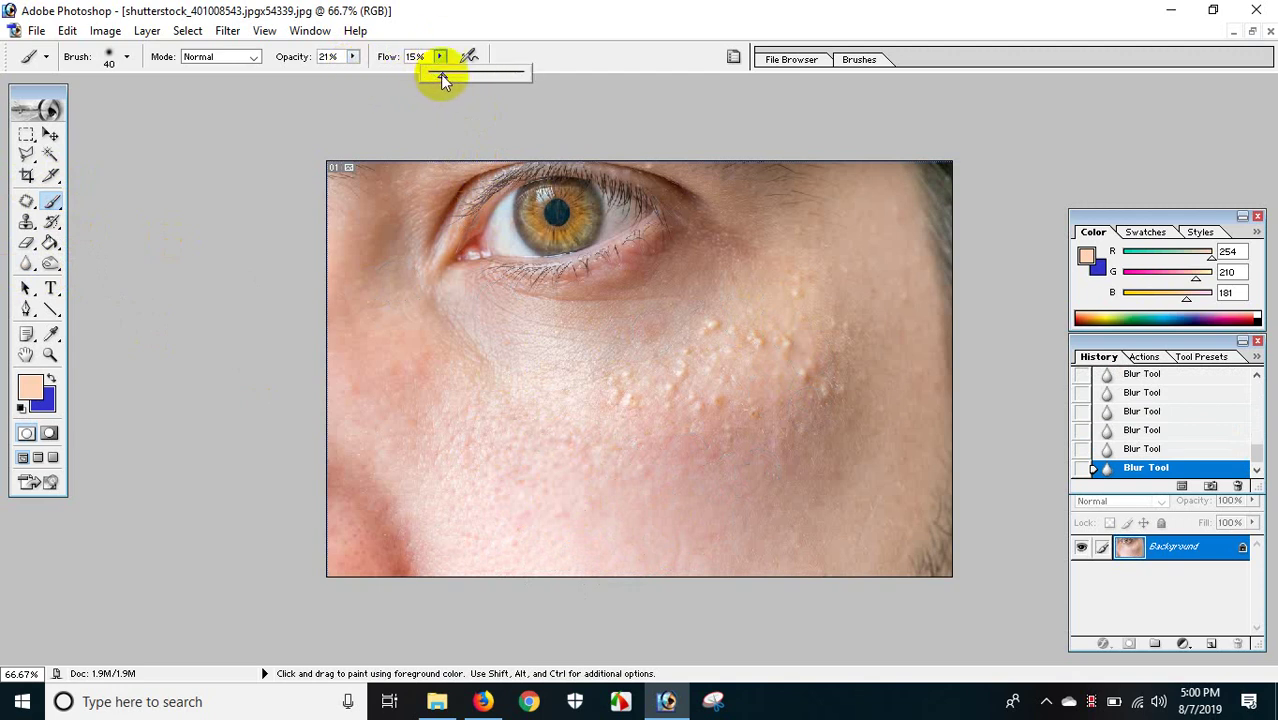
{"action": "key", "text": "alt"}
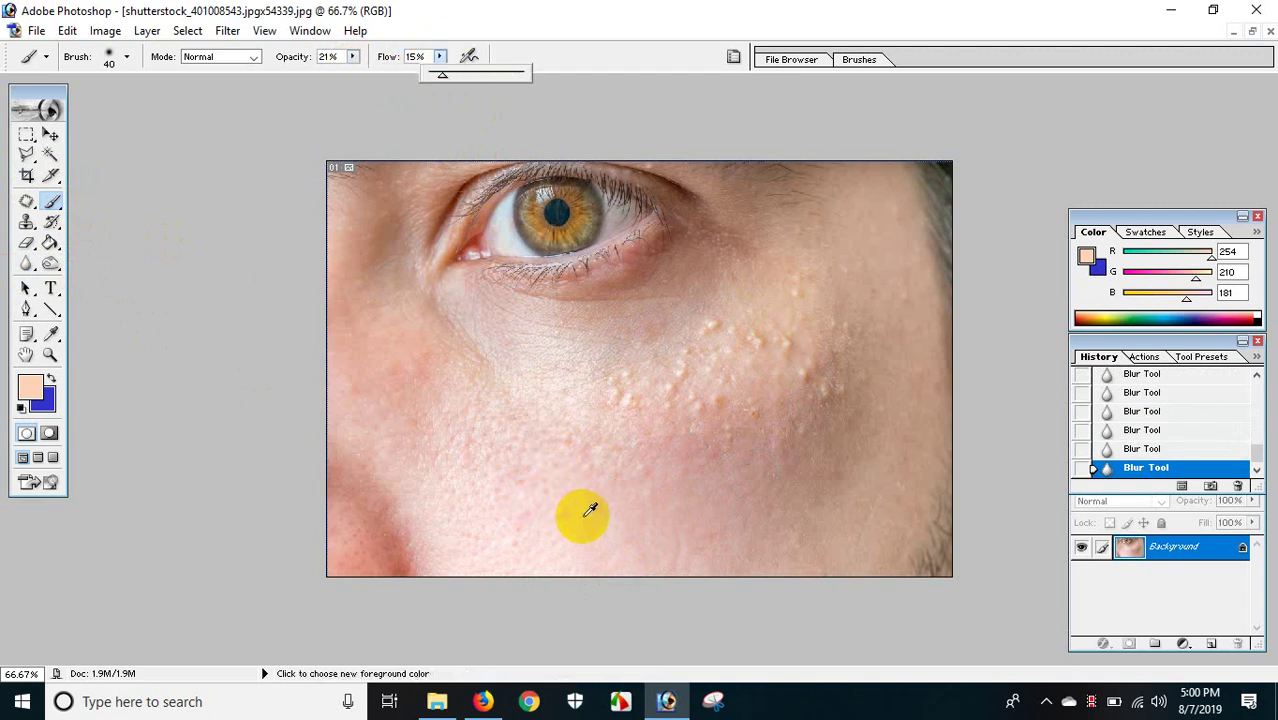
{"action": "left_click", "coordinate": [584, 514], "text": "alt"}
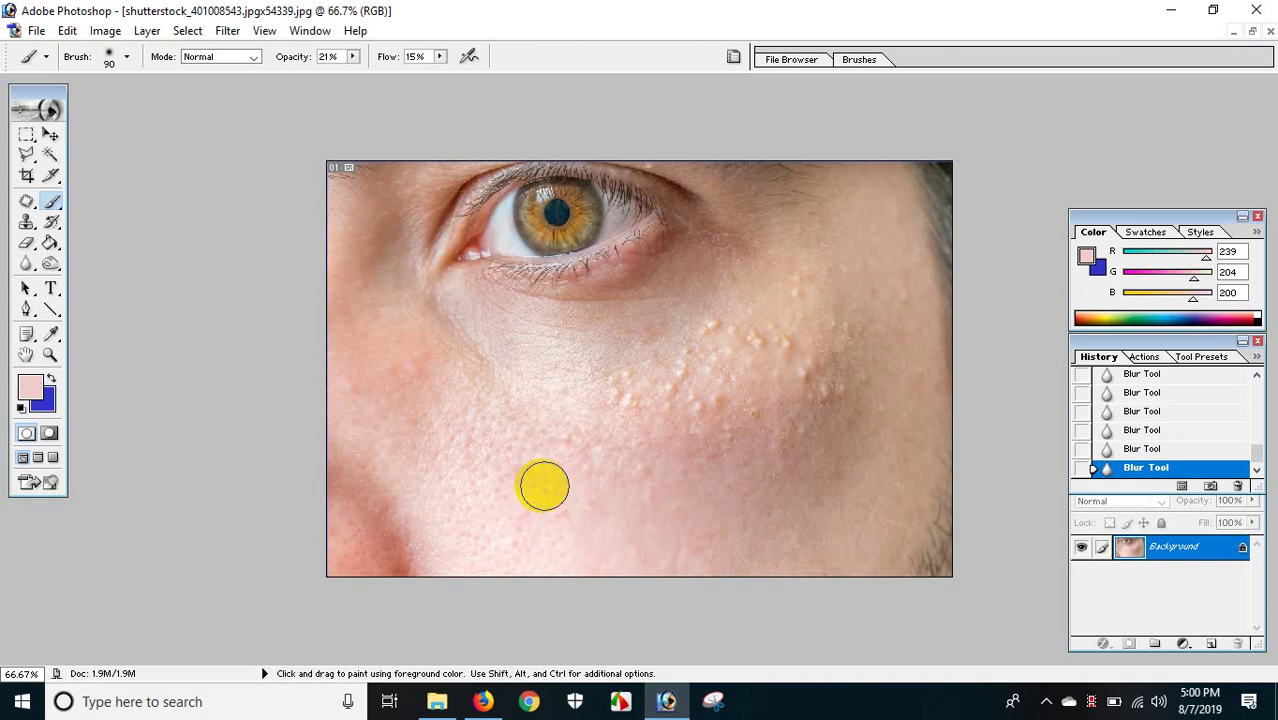
Step: Paint the pink tone (RGB 239/204/200) across the lower cheek with a 175-px brush
{"action": "left_click", "coordinate": [525, 533]}
{"action": "left_click", "coordinate": [545, 491]}
{"action": "key", "text": "]"}
{"action": "left_click", "coordinate": [599, 542]}
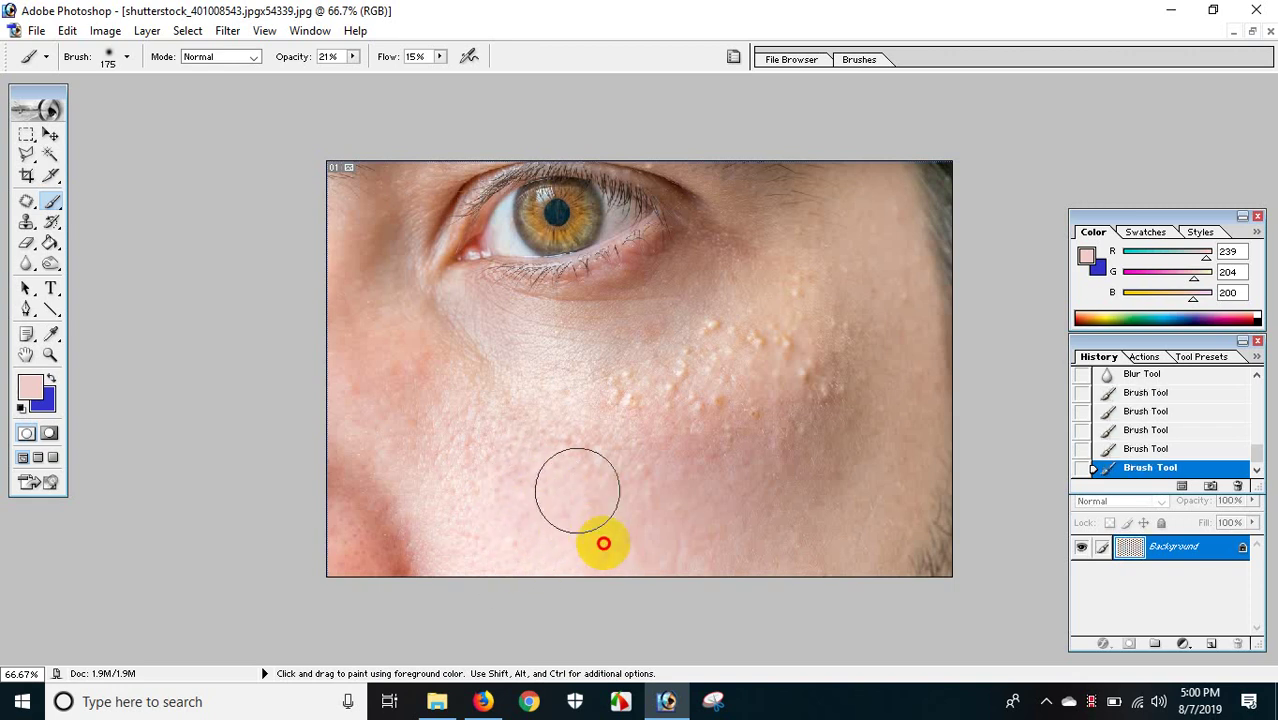
{"action": "left_click", "coordinate": [521, 506]}
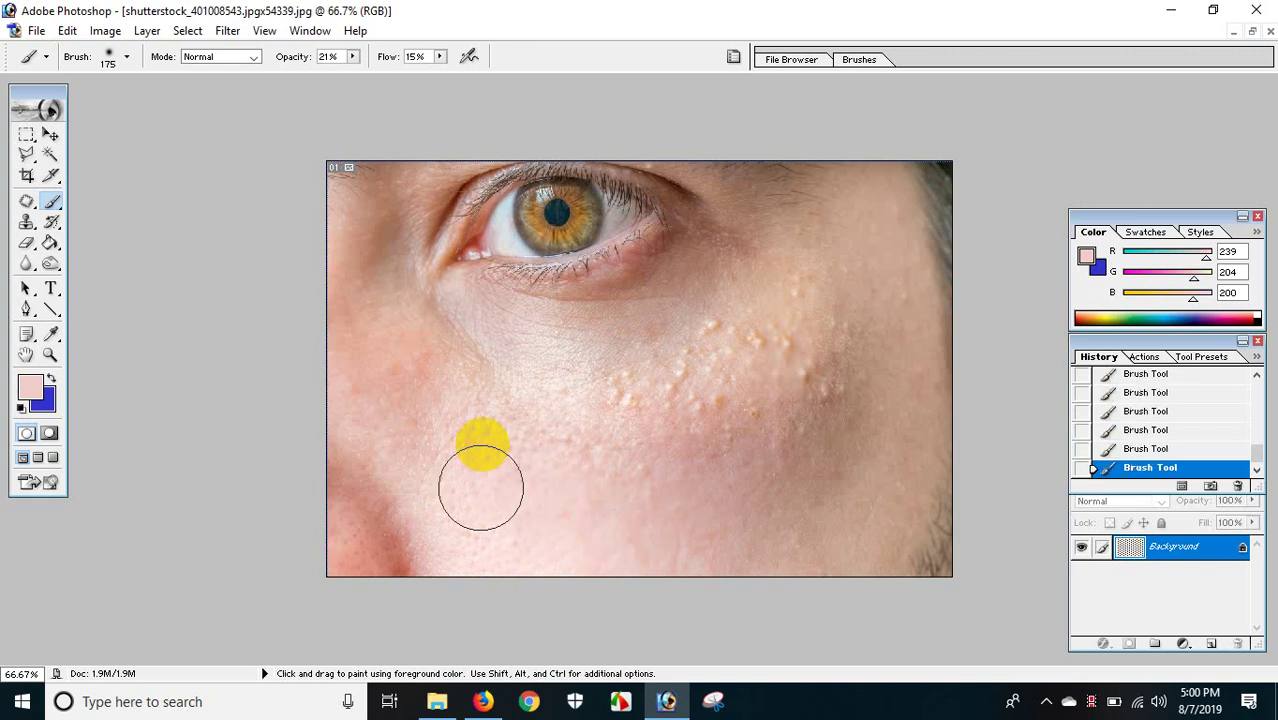
{"action": "mouse_move", "coordinate": [521, 506]}
{"action": "left_mouse_down"}
{"action": "mouse_move", "coordinate": [489, 550]}
{"action": "mouse_move", "coordinate": [560, 477]}
{"action": "mouse_move", "coordinate": [479, 544]}
{"action": "left_mouse_up"}
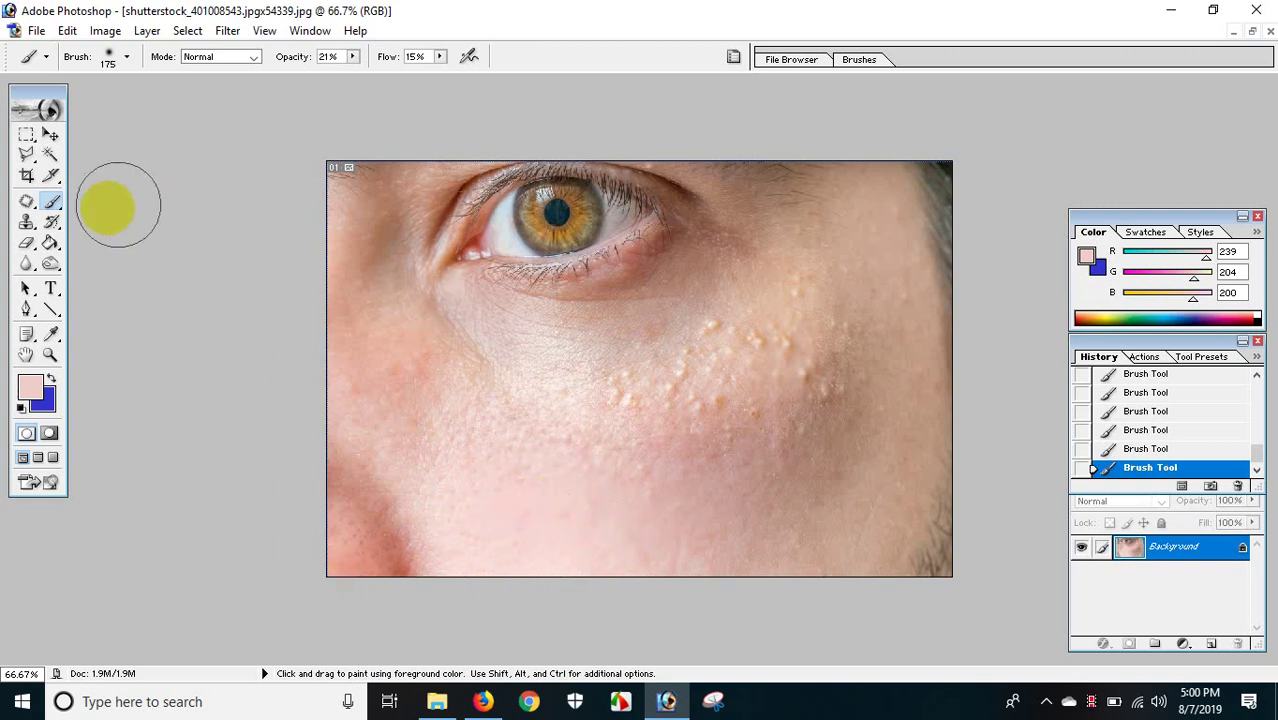
Step: Patch the first cluster of cheek bumps with smooth lower-cheek skin
{"action": "left_click", "coordinate": [28, 203]}
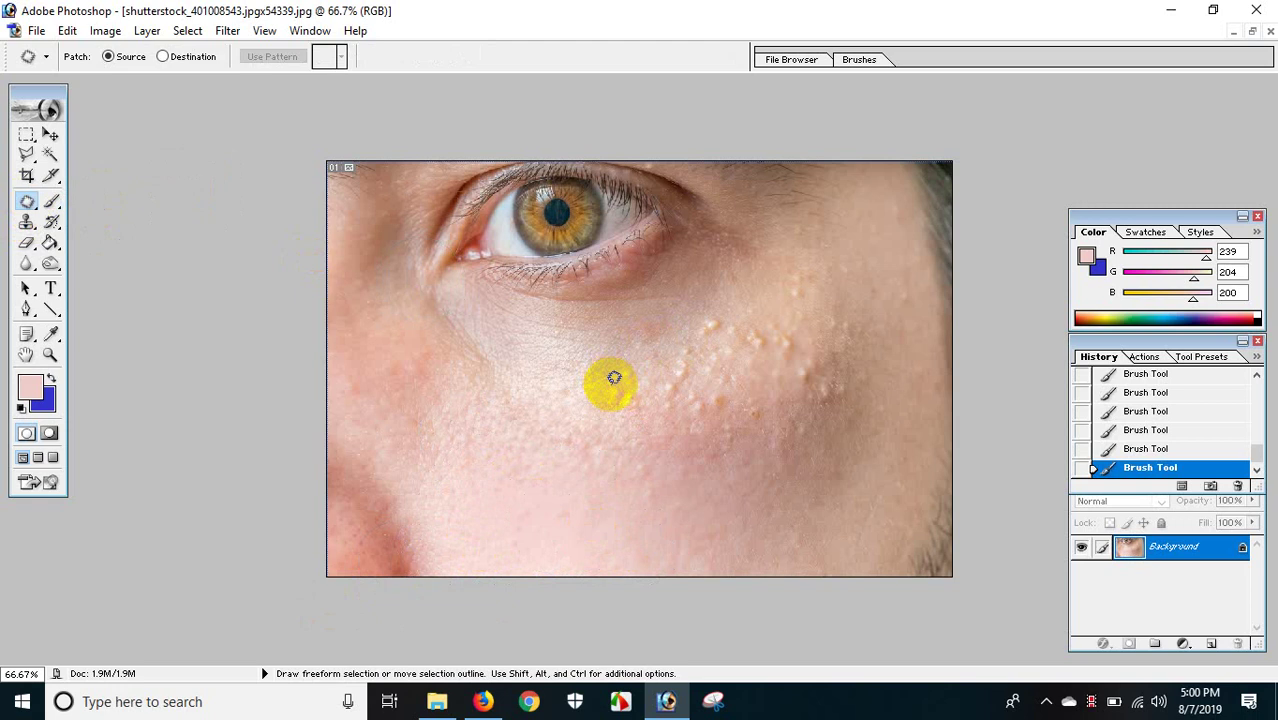
{"action": "left_click_drag", "start_coordinate": [663, 378], "coordinate": [764, 307]}
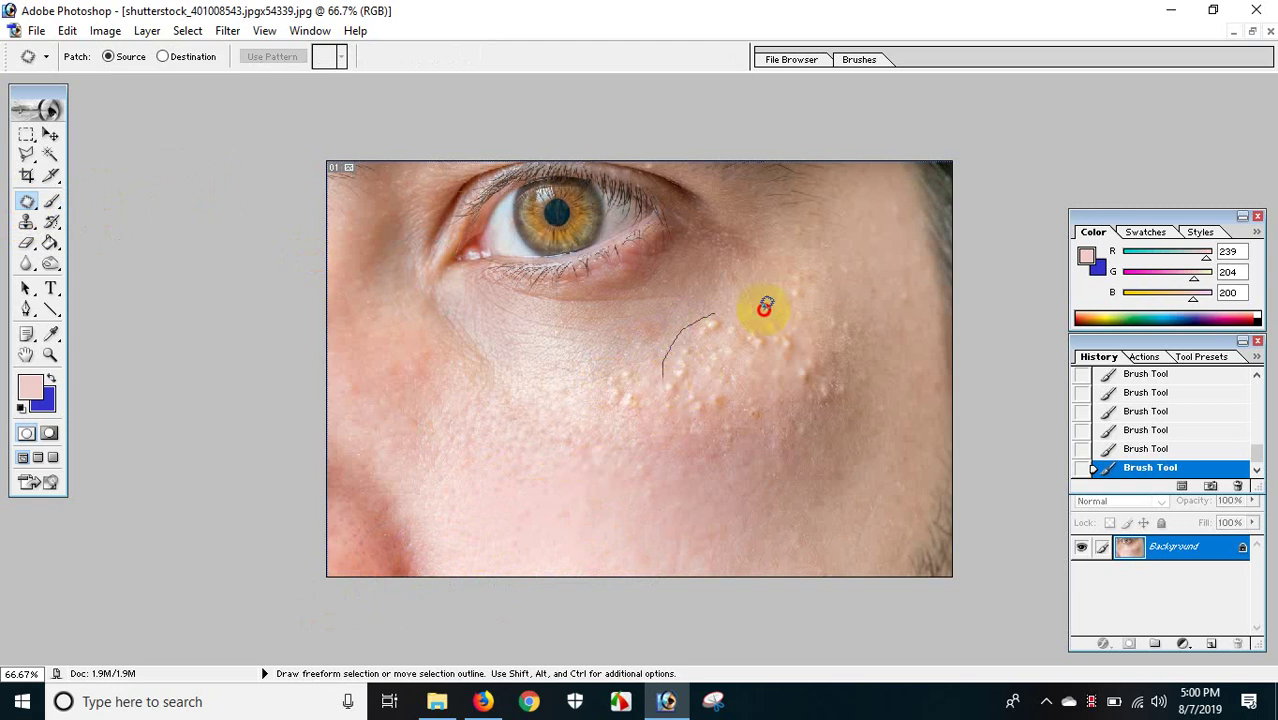
{"action": "mouse_move", "coordinate": [695, 443]}
{"action": "left_mouse_down"}
{"action": "mouse_move", "coordinate": [668, 368]}
{"action": "mouse_move", "coordinate": [514, 514]}
{"action": "left_mouse_up"}
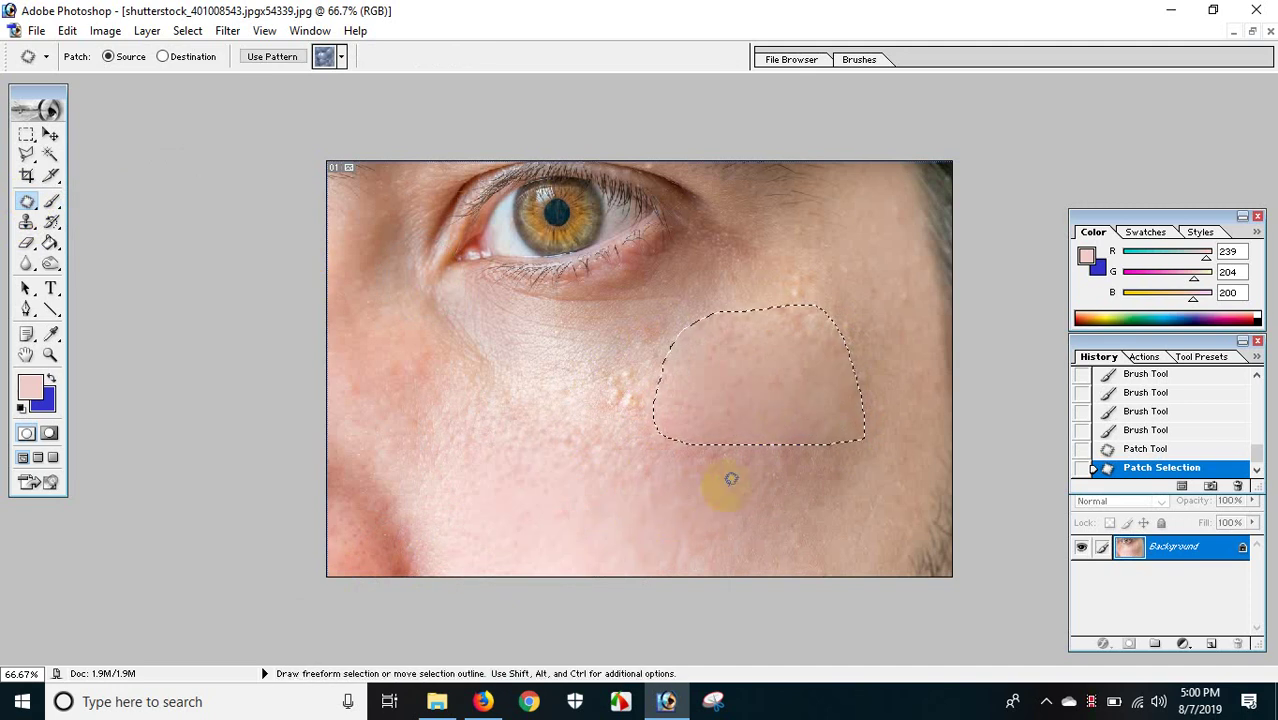
Step: Patch the remaining bumpy area with lower-cheek skin and clear the selection
{"action": "left_click_drag", "start_coordinate": [626, 506], "coordinate": [660, 468]}
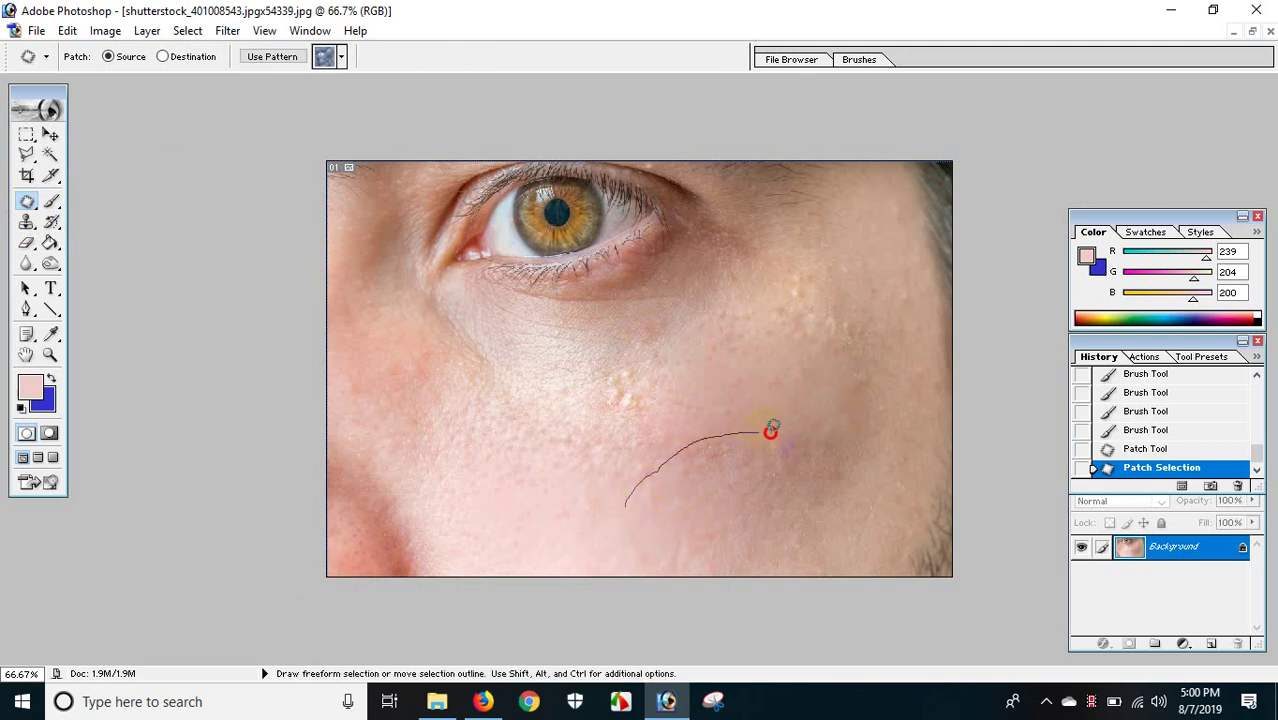
{"action": "left_click_drag", "start_coordinate": [722, 547], "coordinate": [628, 510]}
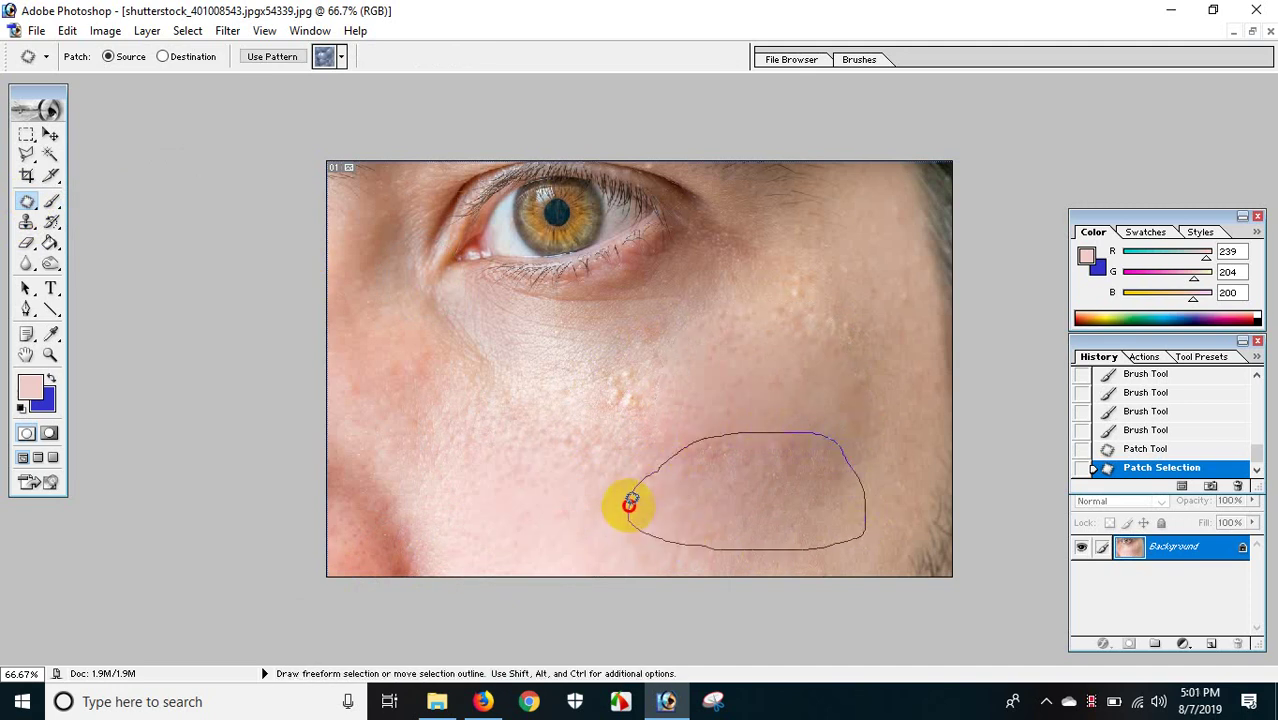
{"action": "left_click_drag", "start_coordinate": [712, 518], "coordinate": [720, 398]}
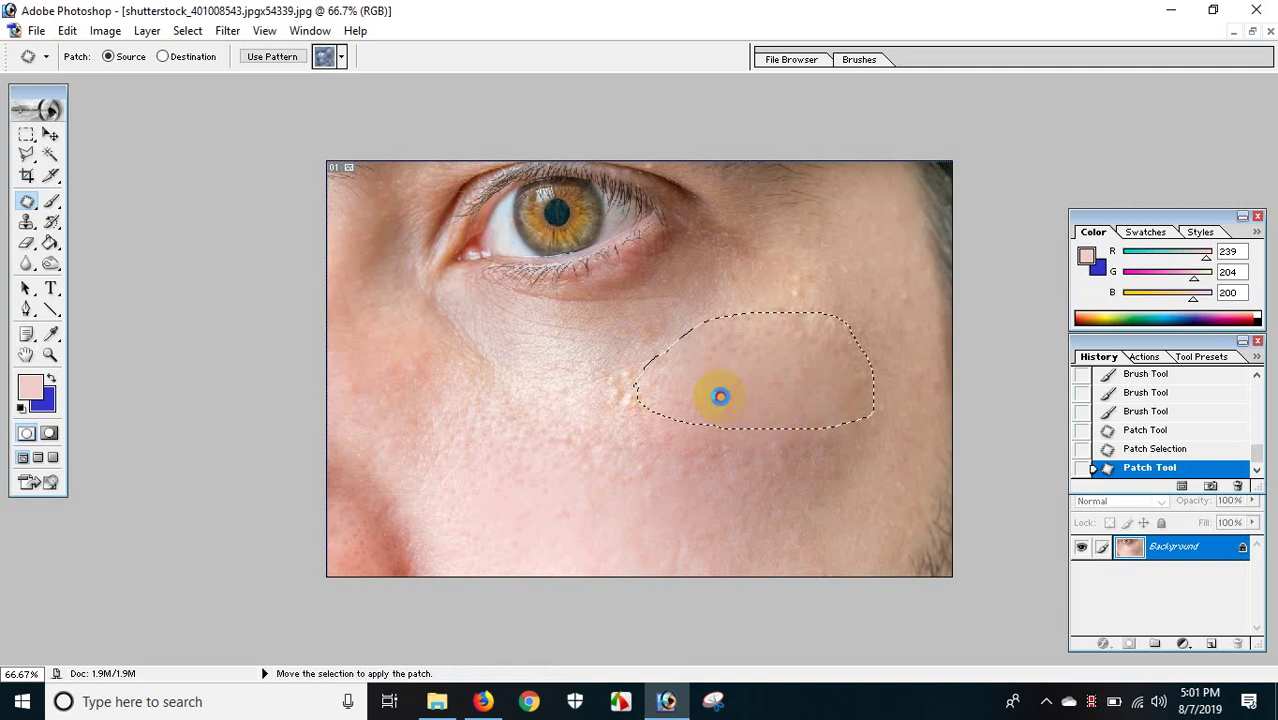
{"action": "left_click_drag", "start_coordinate": [752, 452], "coordinate": [628, 505]}
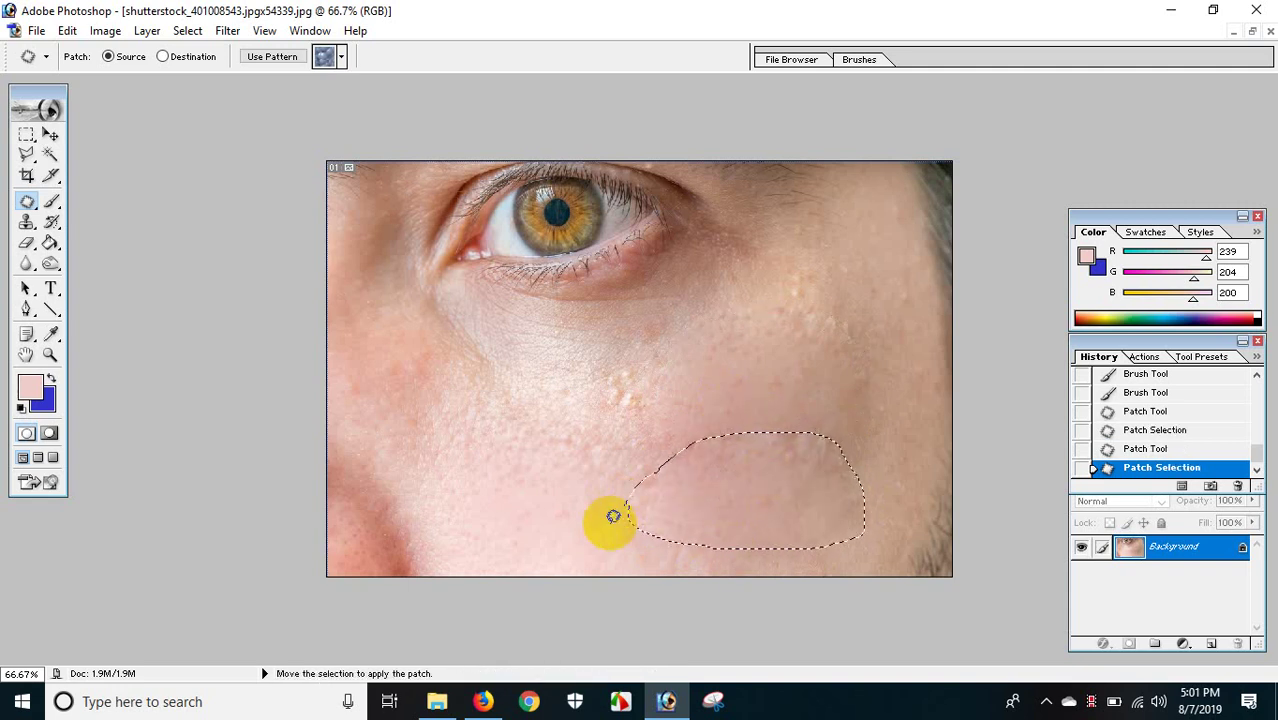
{"action": "left_click", "coordinate": [50, 154]}
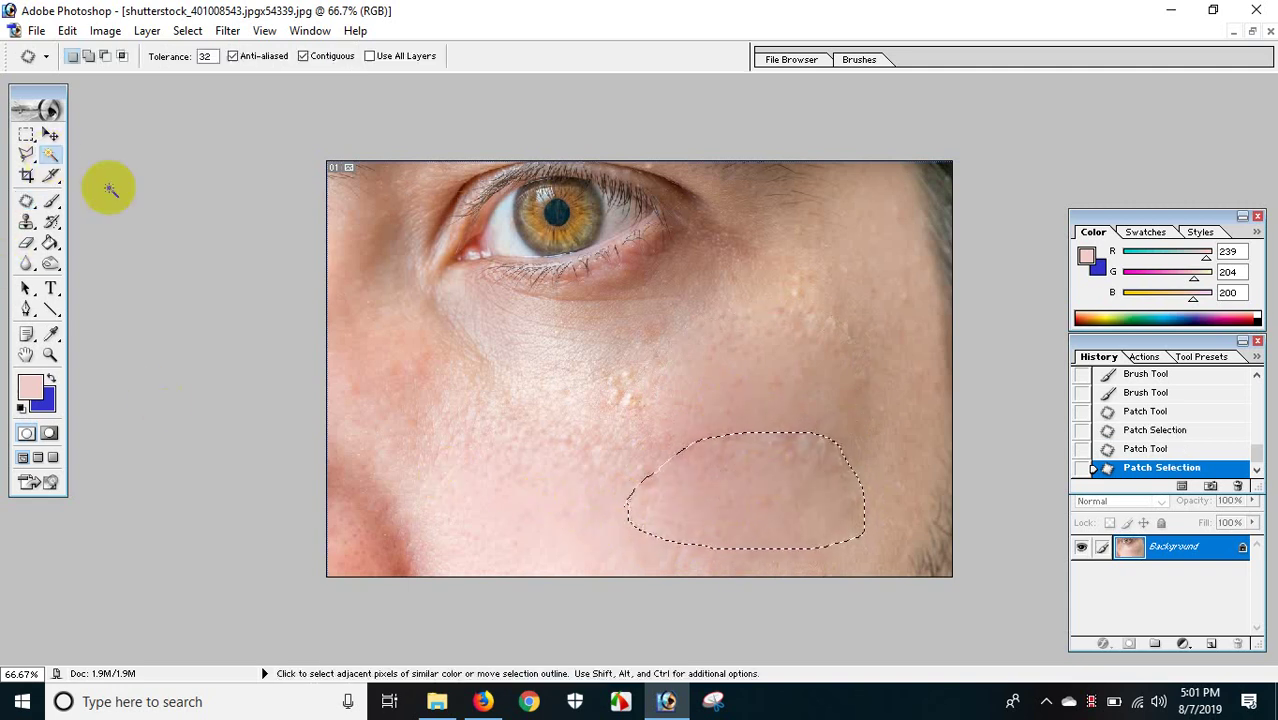
{"action": "key", "text": "ctrl+d"}
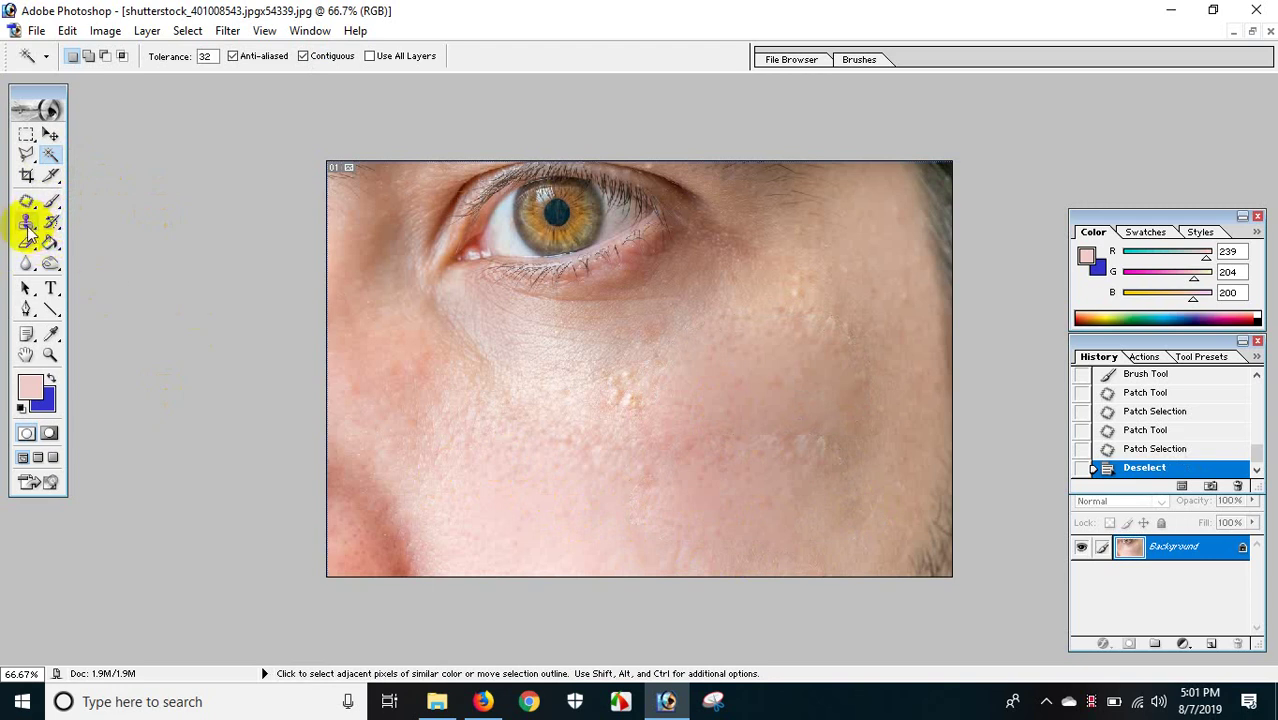
{"action": "left_click", "coordinate": [27, 224]}
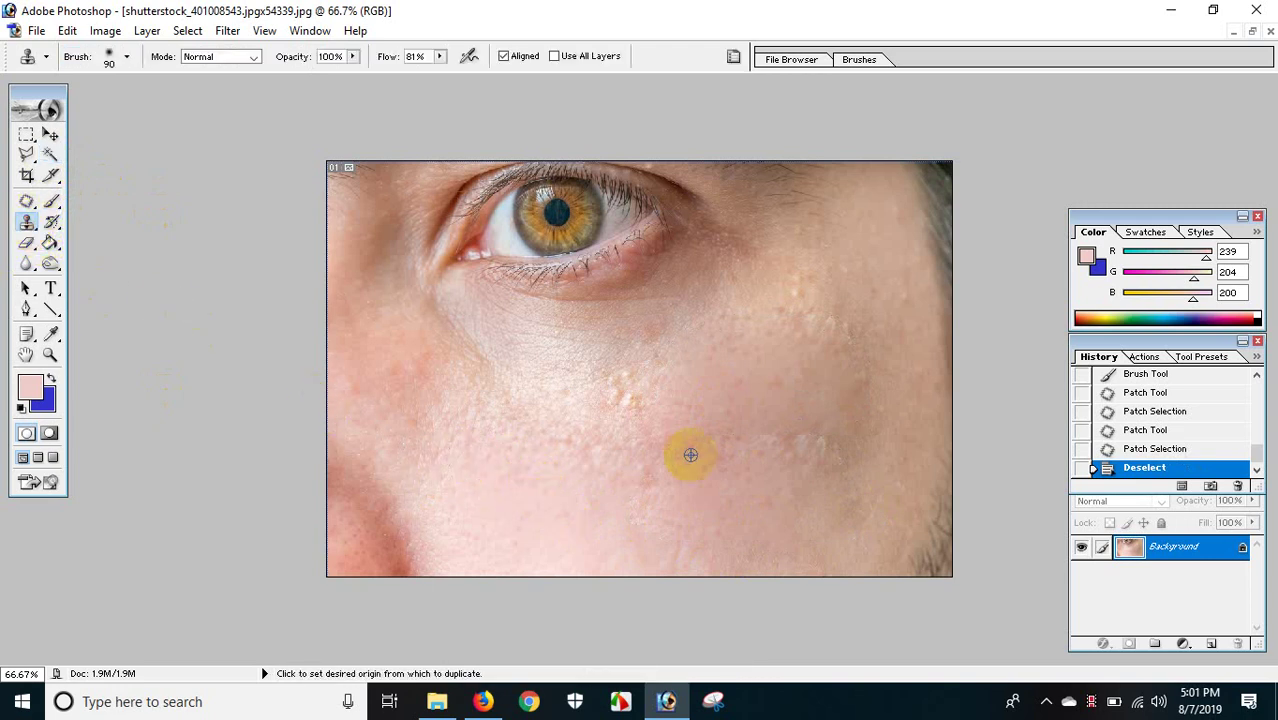
Step: Undo the rough cheek clone strokes and set Clone Stamp opacity 39% and flow 41%
{"action": "left_click", "coordinate": [685, 423], "text": "alt"}
{"action": "left_click", "coordinate": [579, 448]}
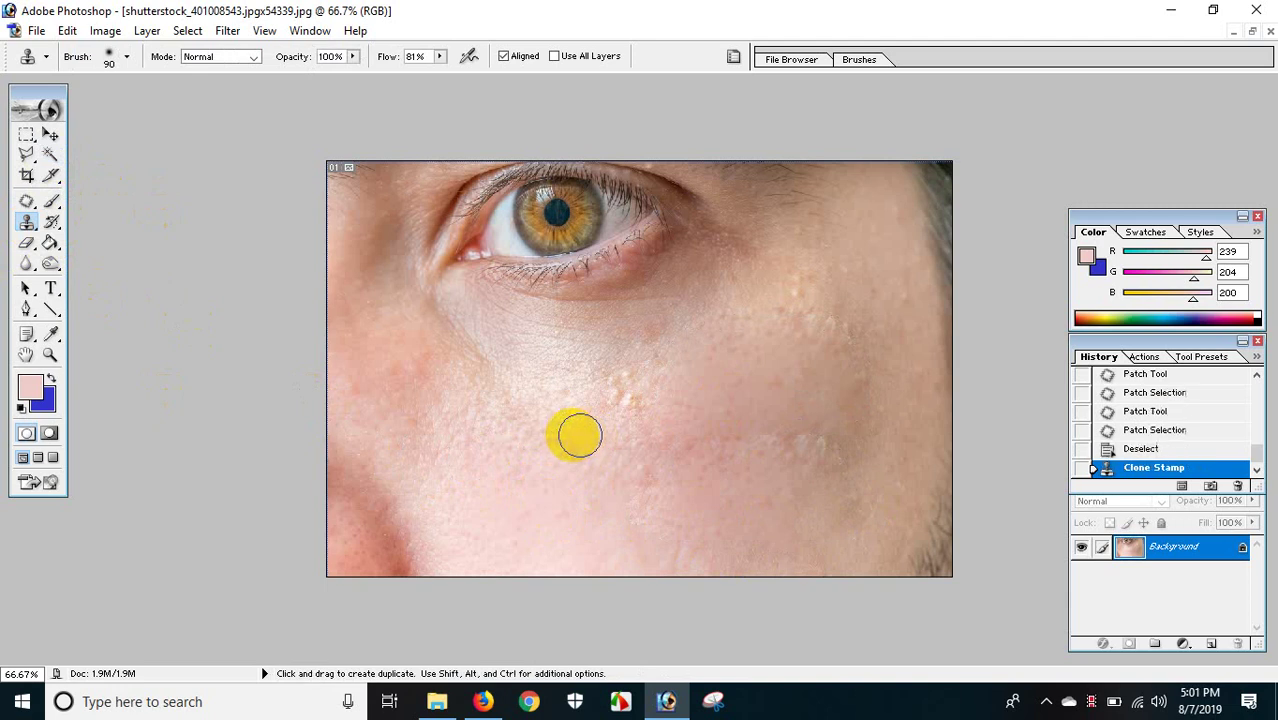
{"action": "left_click", "coordinate": [572, 437]}
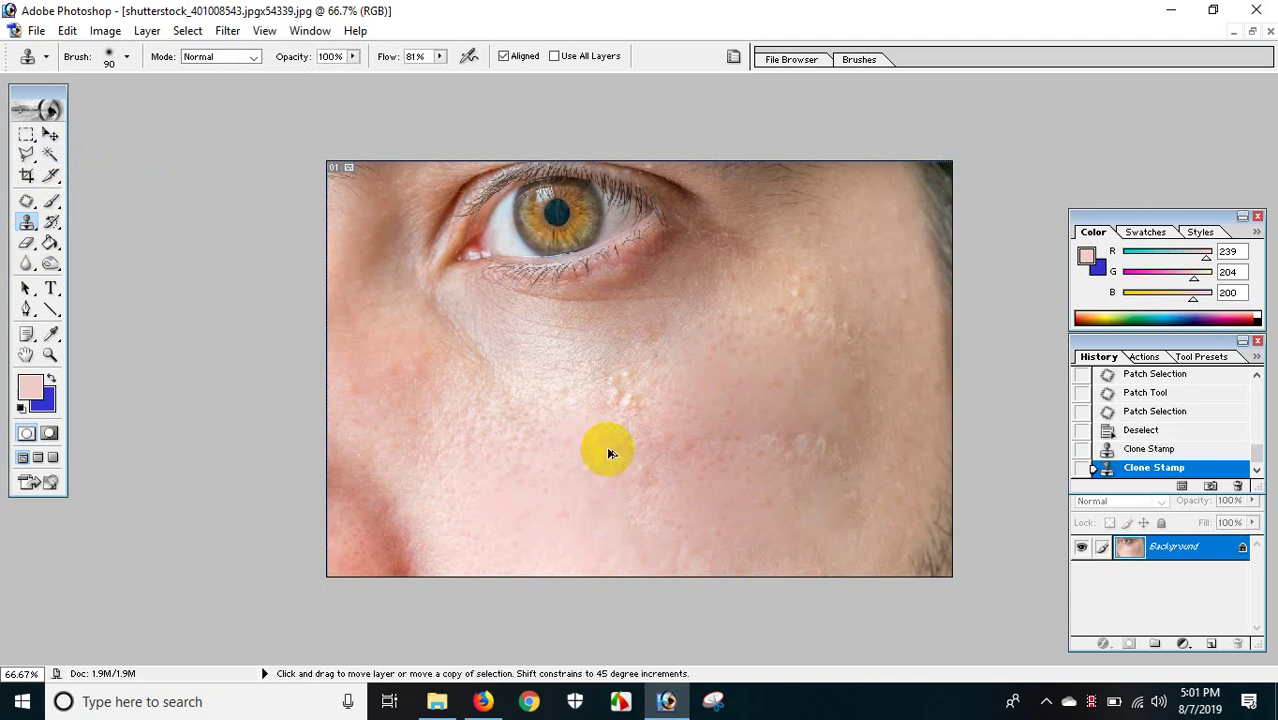
{"action": "key", "text": "ctrl+alt+z"}
{"action": "key", "text": "ctrl+alt+z"}
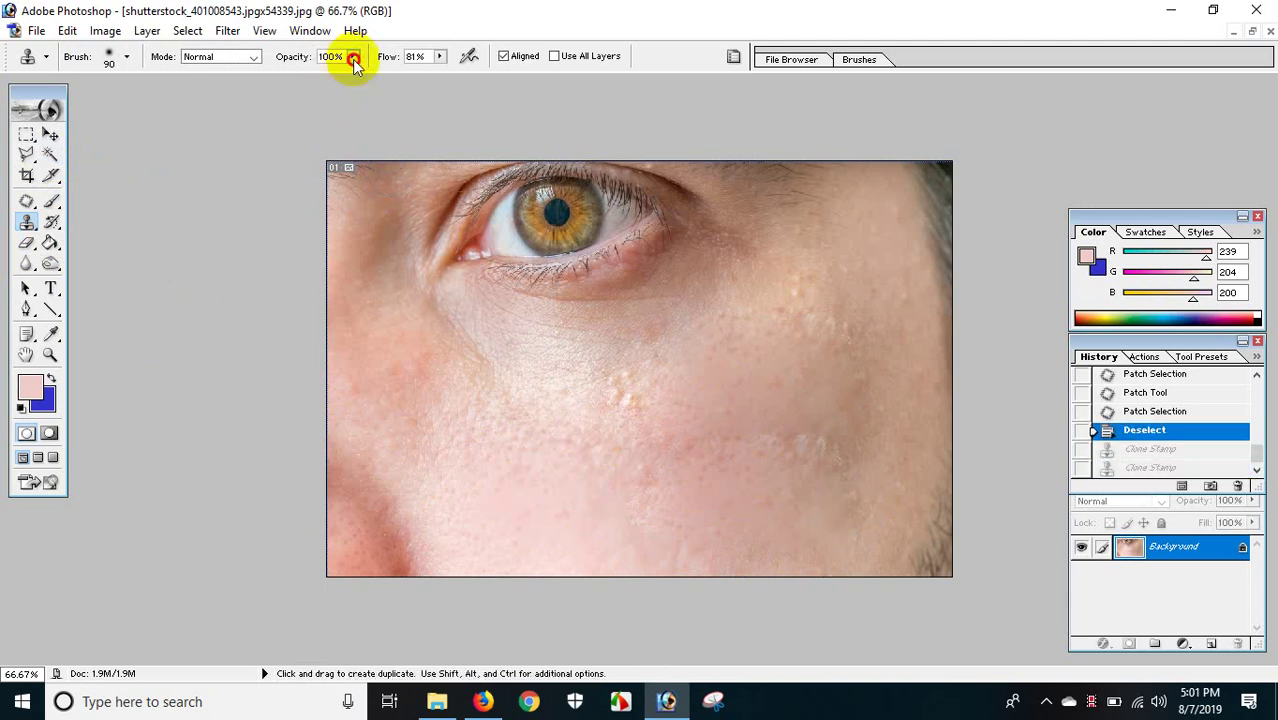
{"action": "left_click", "coordinate": [352, 57]}
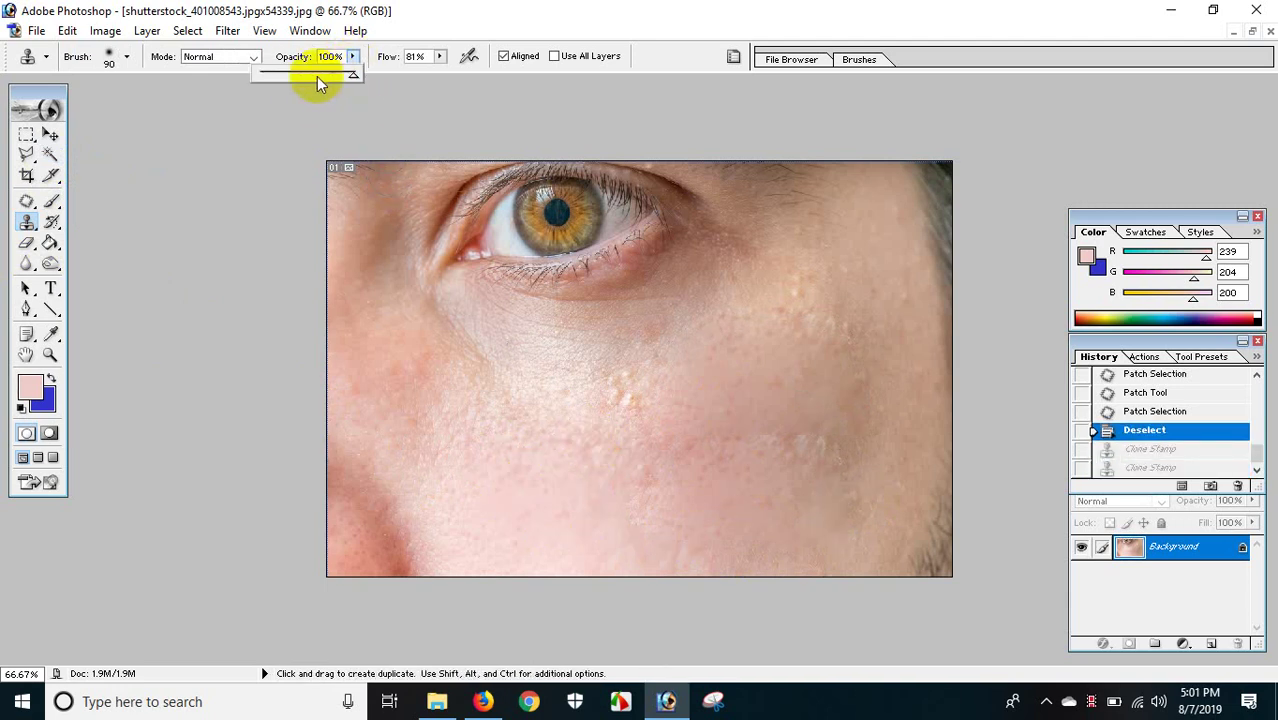
{"action": "left_click", "coordinate": [440, 57]}
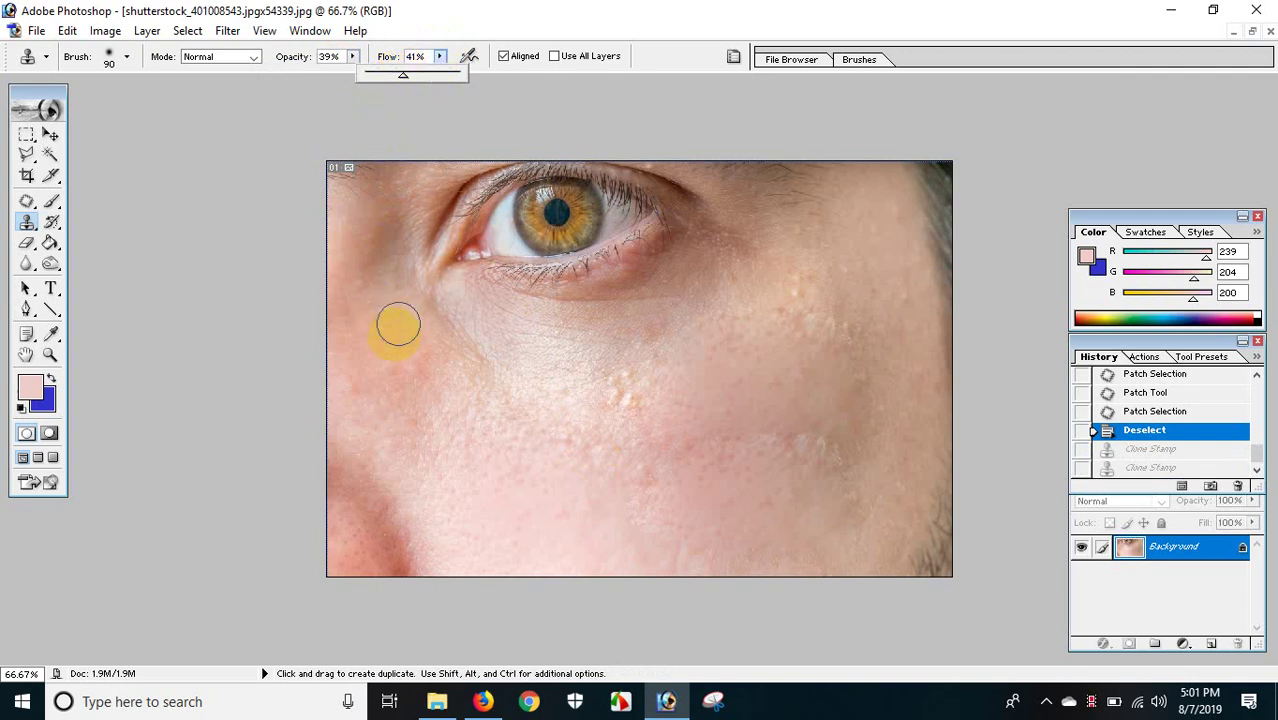
Step: Re-clone clean skin softly over the blemished cheek below the eye
{"action": "left_click", "coordinate": [546, 507], "text": "alt"}
{"action": "left_click", "coordinate": [534, 513], "text": "alt"}
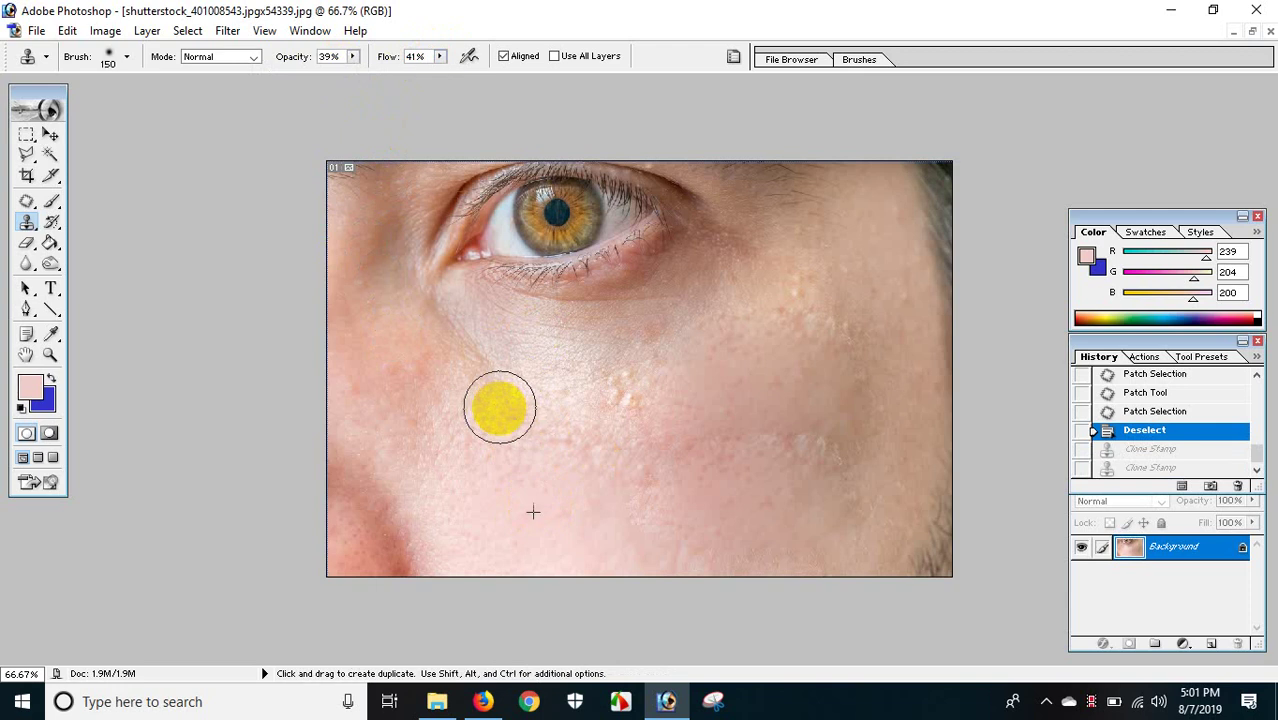
{"action": "left_click", "coordinate": [539, 425]}
{"action": "left_click", "coordinate": [459, 422]}
{"action": "left_click", "coordinate": [542, 432]}
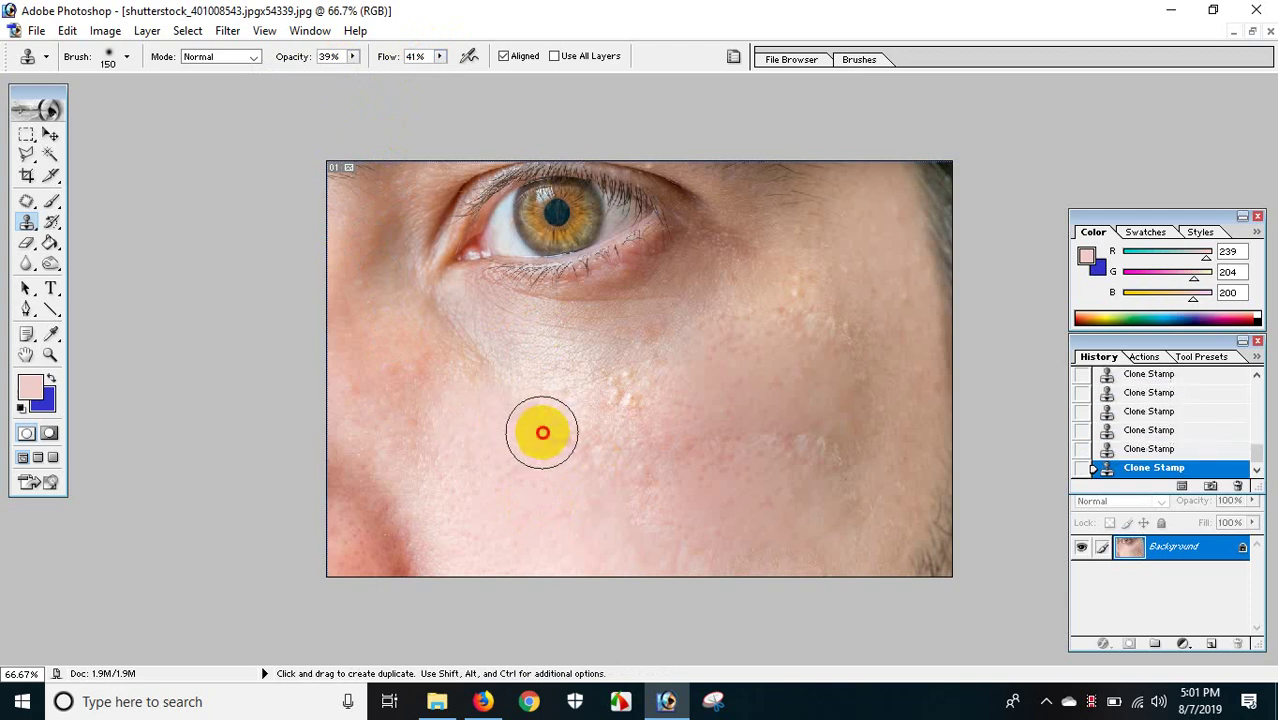
{"action": "left_click", "coordinate": [521, 488], "text": "alt"}
{"action": "mouse_move", "coordinate": [590, 448]}
{"action": "left_mouse_down"}
{"action": "mouse_move", "coordinate": [575, 444]}
{"action": "mouse_move", "coordinate": [620, 392]}
{"action": "left_mouse_up"}
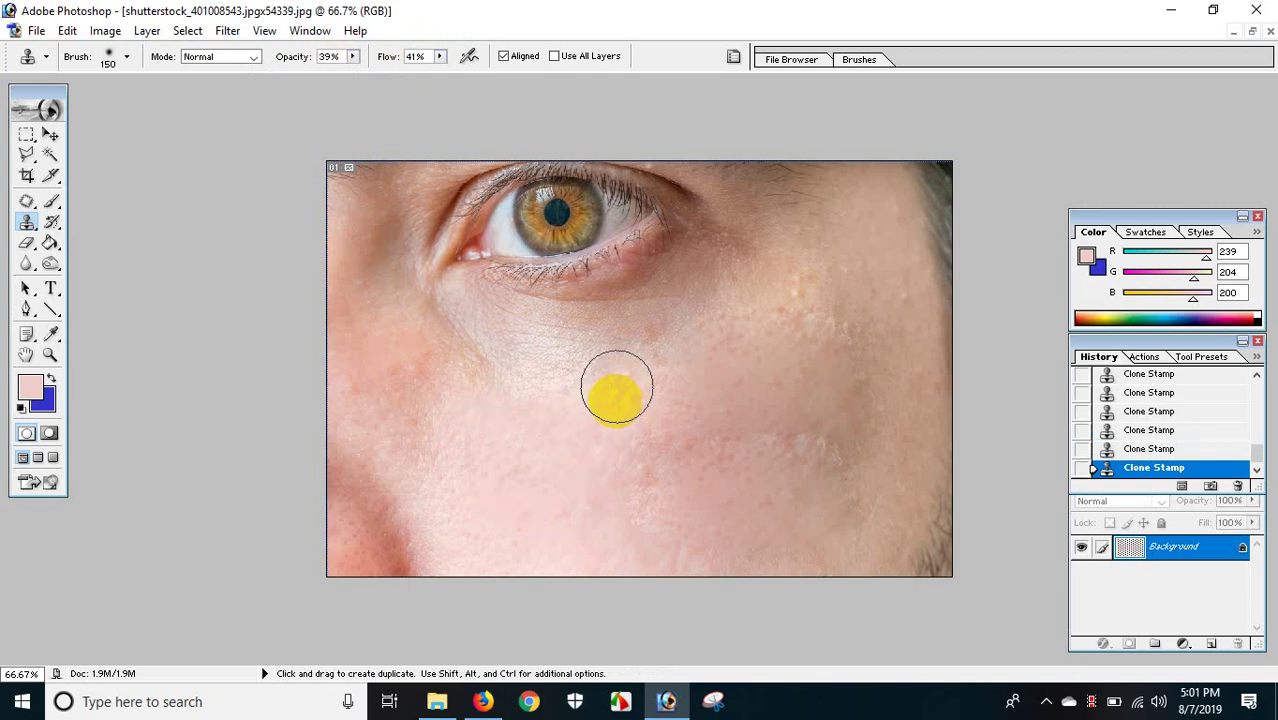
{"action": "left_click", "coordinate": [546, 469], "text": "alt"}
{"action": "mouse_move", "coordinate": [659, 456]}
{"action": "left_mouse_down"}
{"action": "mouse_move", "coordinate": [642, 497]}
{"action": "mouse_move", "coordinate": [664, 510]}
{"action": "mouse_move", "coordinate": [624, 490]}
{"action": "mouse_move", "coordinate": [648, 513]}
{"action": "mouse_move", "coordinate": [637, 546]}
{"action": "mouse_move", "coordinate": [659, 542]}
{"action": "left_mouse_up"}
Step: Blend cloned skin into the lower cheek and jawline, then close the photo
{"action": "left_click", "coordinate": [539, 484], "text": "alt"}
{"action": "left_click", "coordinate": [557, 489], "text": "alt"}
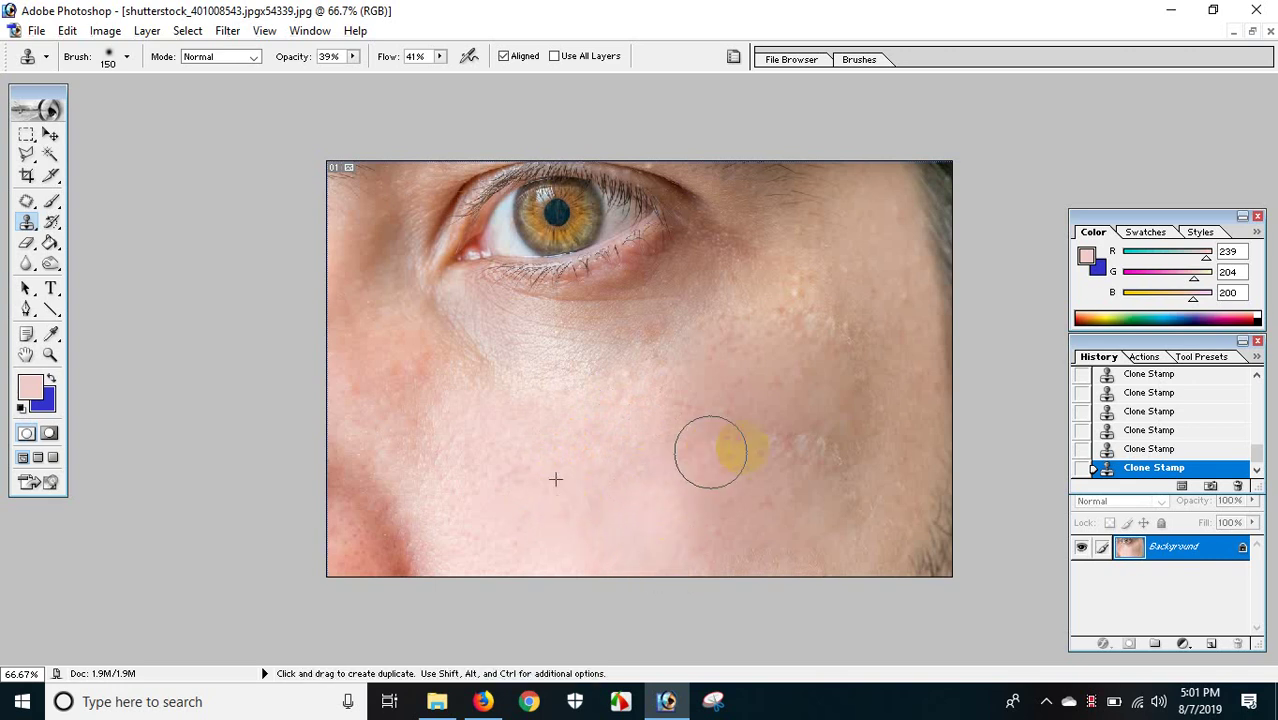
{"action": "left_click_drag", "start_coordinate": [719, 448], "coordinate": [819, 457]}
{"action": "left_click", "coordinate": [522, 439], "text": "alt"}
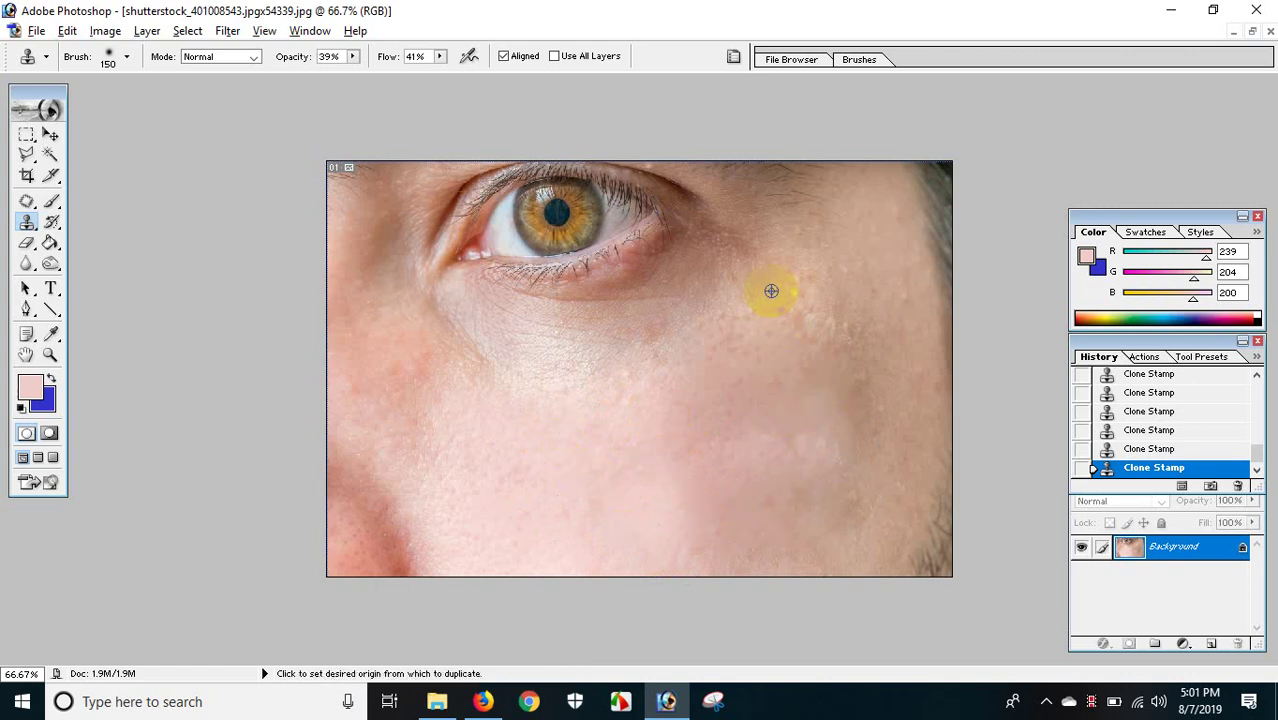
{"action": "left_click", "coordinate": [616, 504], "text": "alt"}
{"action": "left_click_drag", "start_coordinate": [712, 538], "coordinate": [769, 552]}
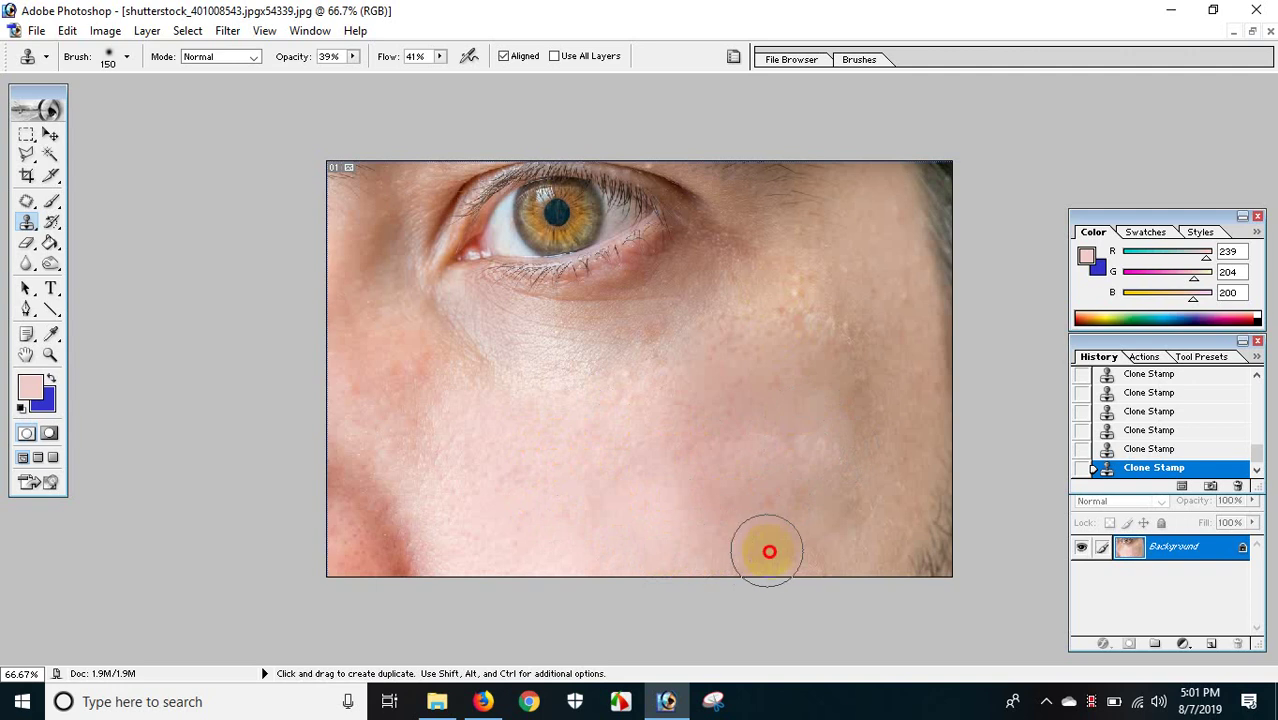
{"action": "scroll", "coordinate": [527, 484], "scroll_direction": "down", "scroll_amount": 1}
{"action": "scroll", "coordinate": [570, 478], "scroll_direction": "down", "scroll_amount": 1}
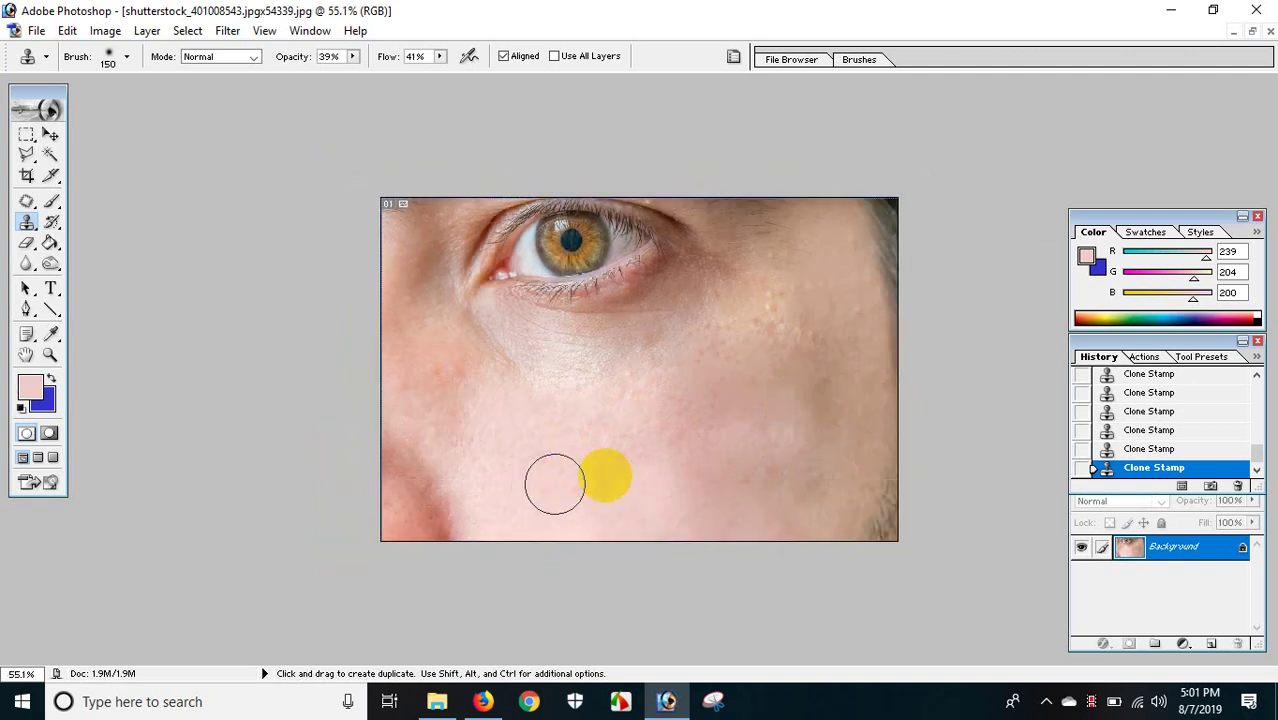
{"action": "left_click", "coordinate": [792, 437], "text": "alt"}
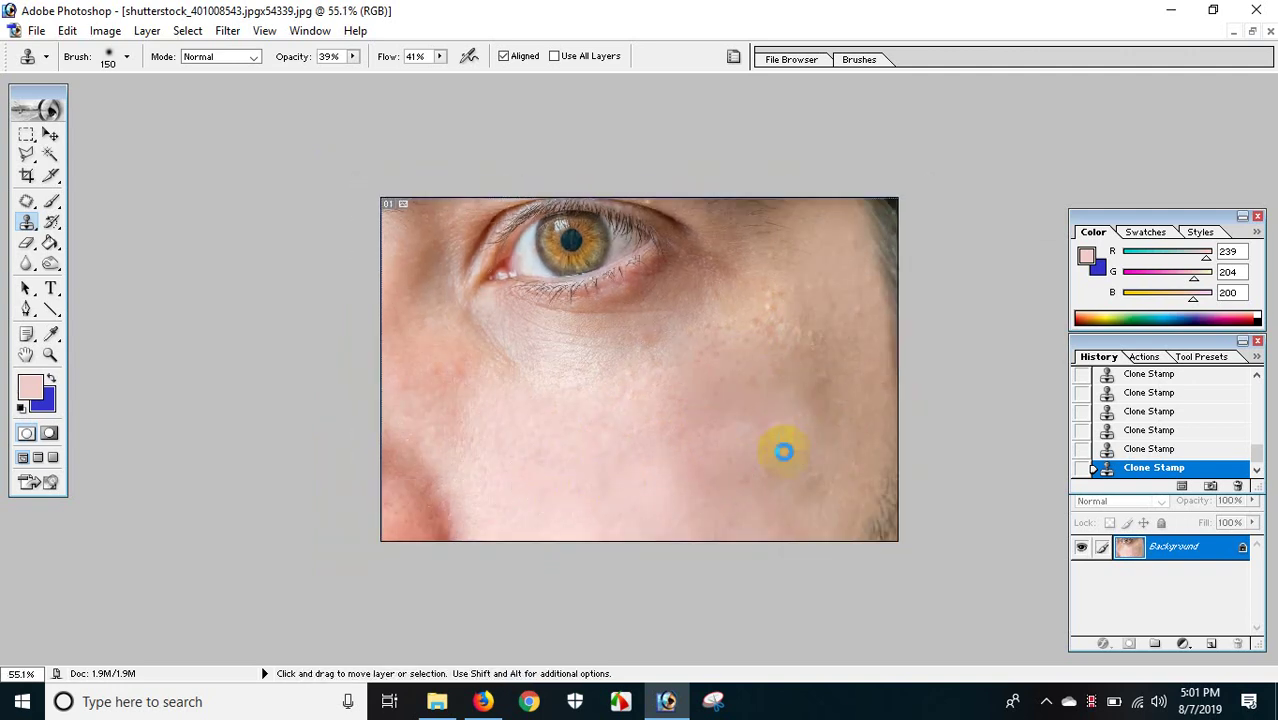
{"action": "key", "text": "ctrl+w"}
{"action": "left_click", "coordinate": [650, 274]}
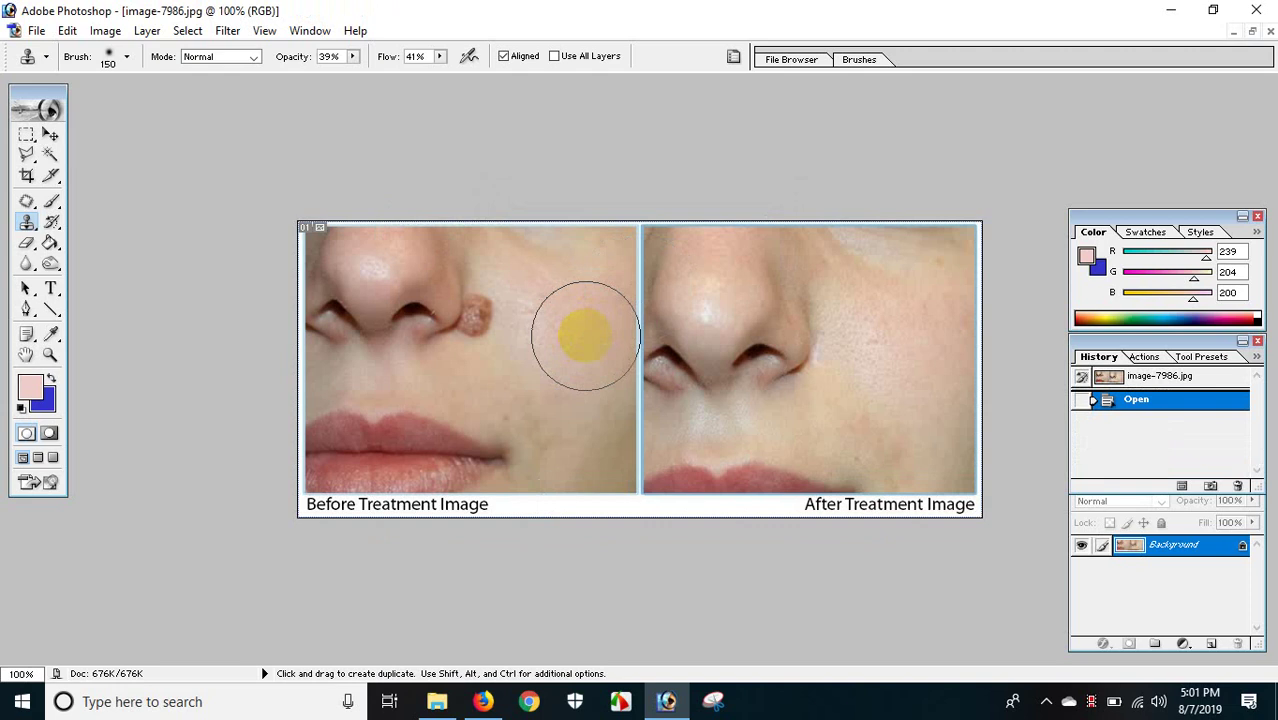
Step: Patch away the brown mole beside the nostril on the Before half and deselect, viewing at 200%
{"action": "scroll", "coordinate": [585, 337], "scroll_direction": "up", "scroll_amount": 1}
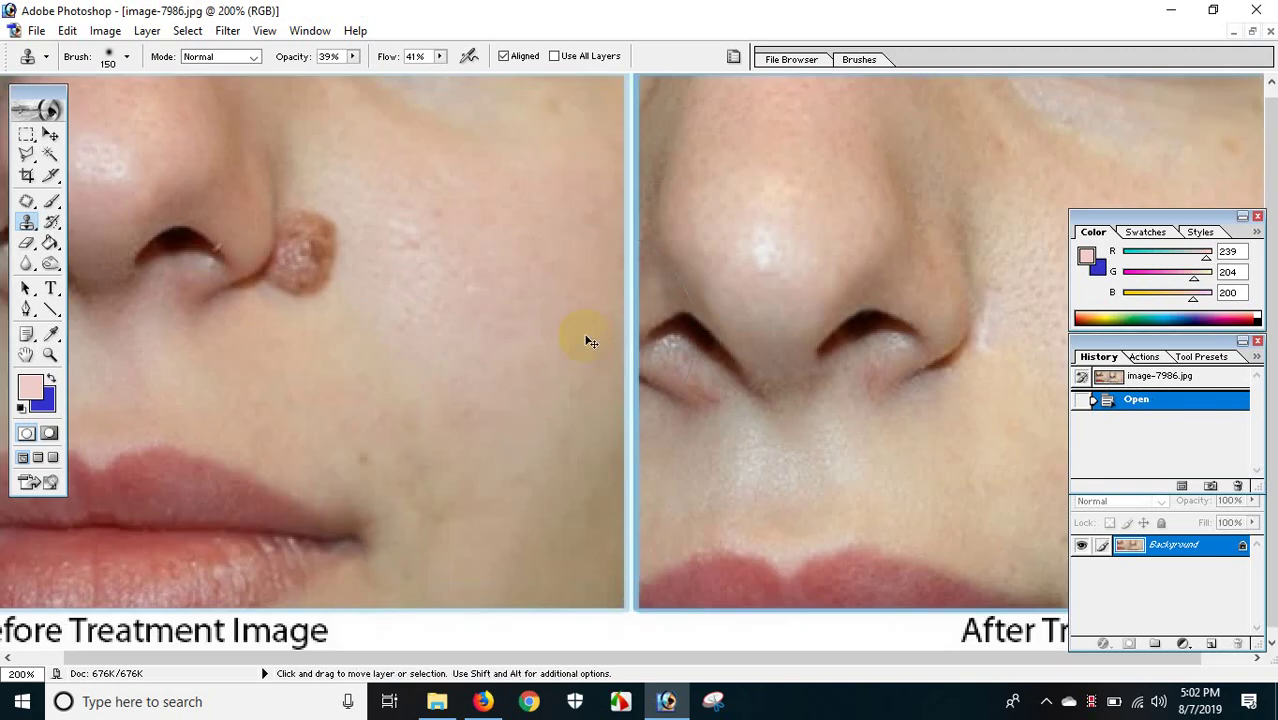
{"action": "scroll", "coordinate": [588, 340], "scroll_direction": "down", "scroll_amount": 1}
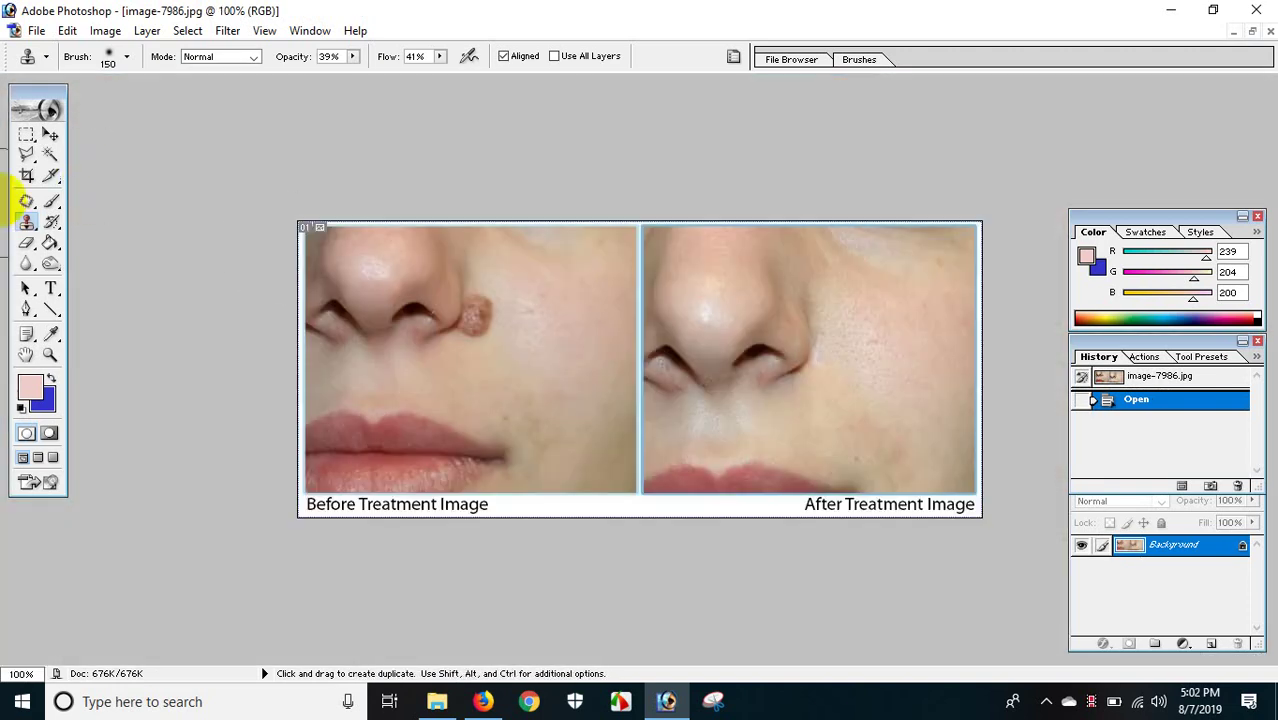
{"action": "left_click", "coordinate": [27, 202]}
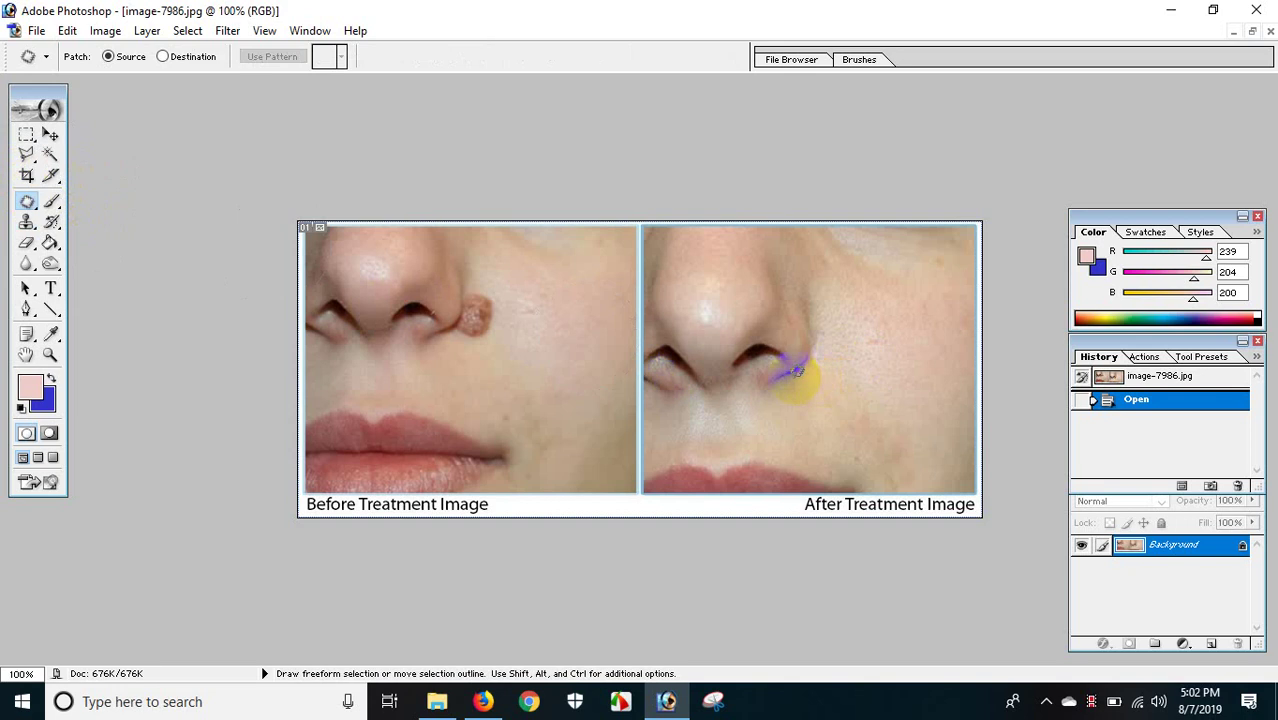
{"action": "left_click_drag", "start_coordinate": [450, 328], "coordinate": [472, 318]}
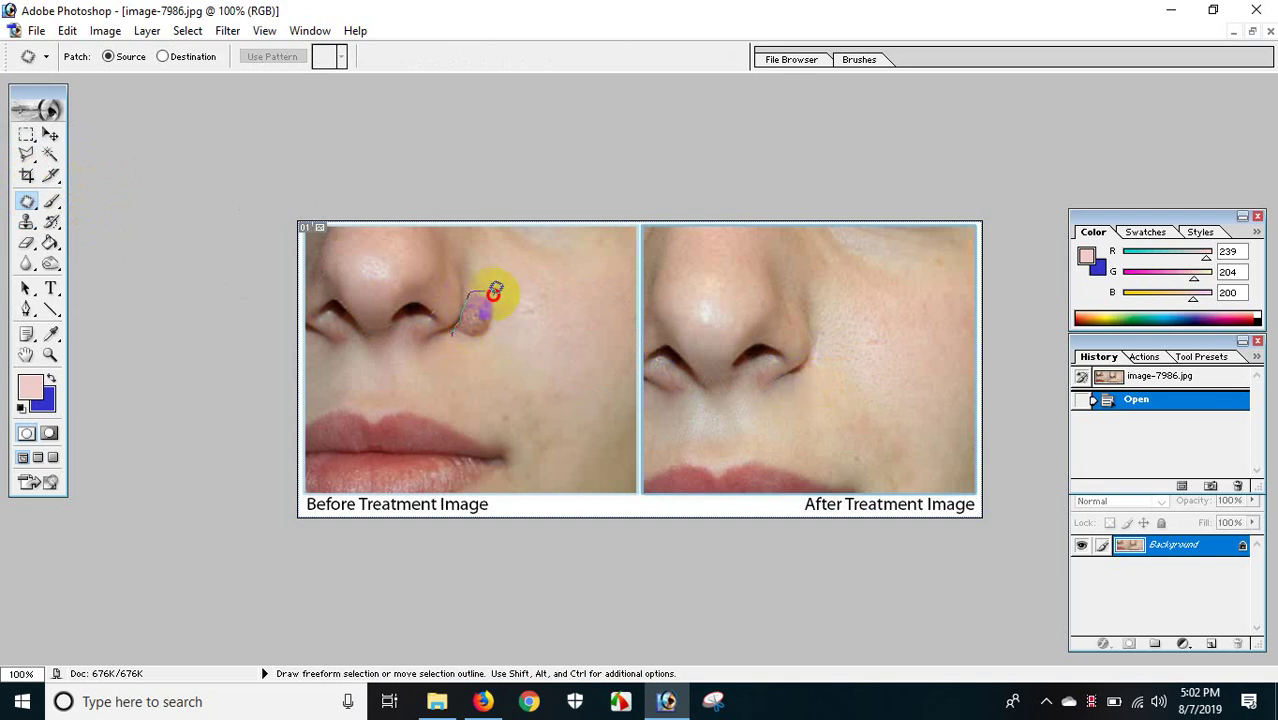
{"action": "left_click_drag", "start_coordinate": [451, 333], "coordinate": [533, 336]}
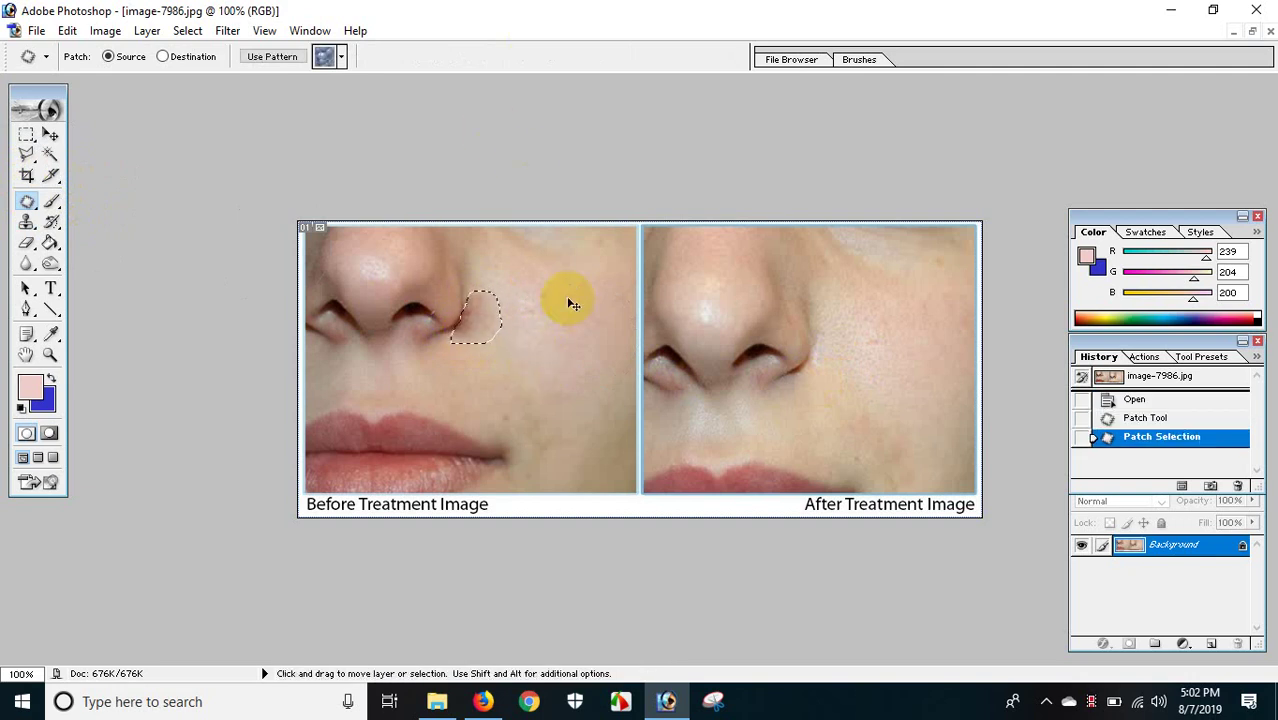
{"action": "key", "text": "ctrl+minus"}
{"action": "key", "text": "ctrl+minus"}
{"action": "key", "text": "ctrl+minus"}
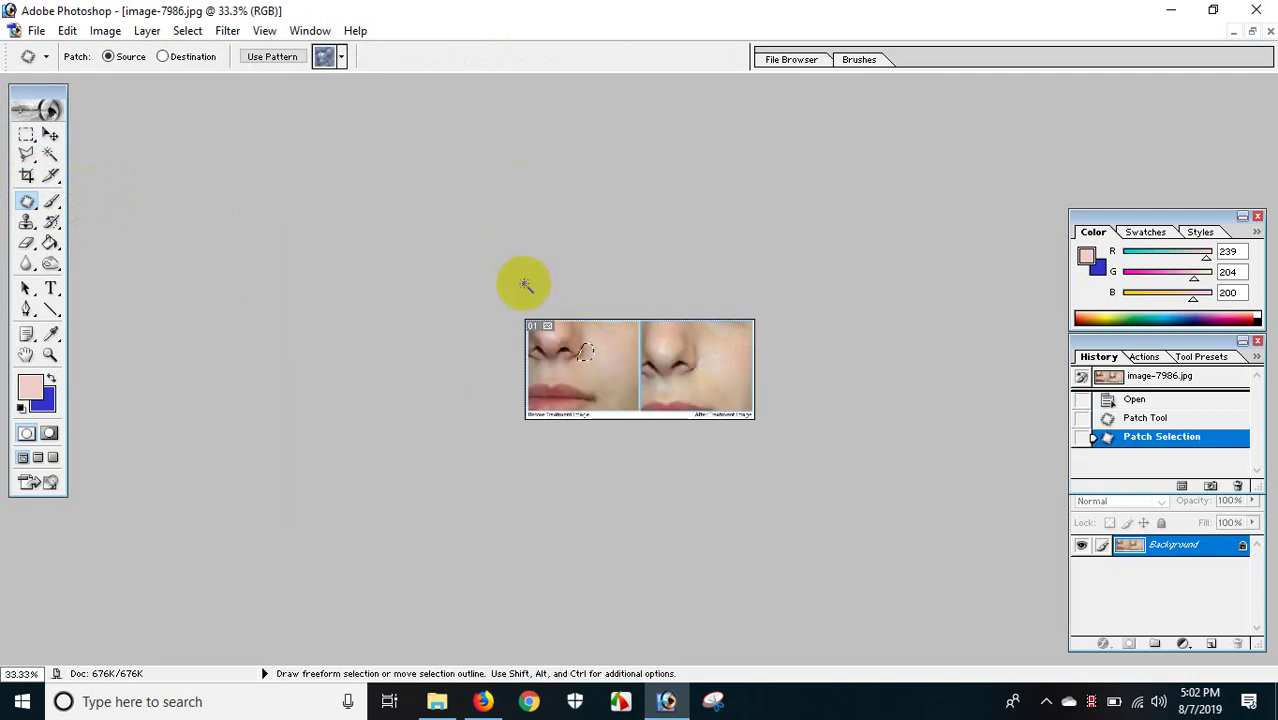
{"action": "key", "text": "ctrl+d"}
{"action": "key", "text": "w"}
{"action": "key", "text": "ctrl+plus"}
{"action": "key", "text": "ctrl+plus"}
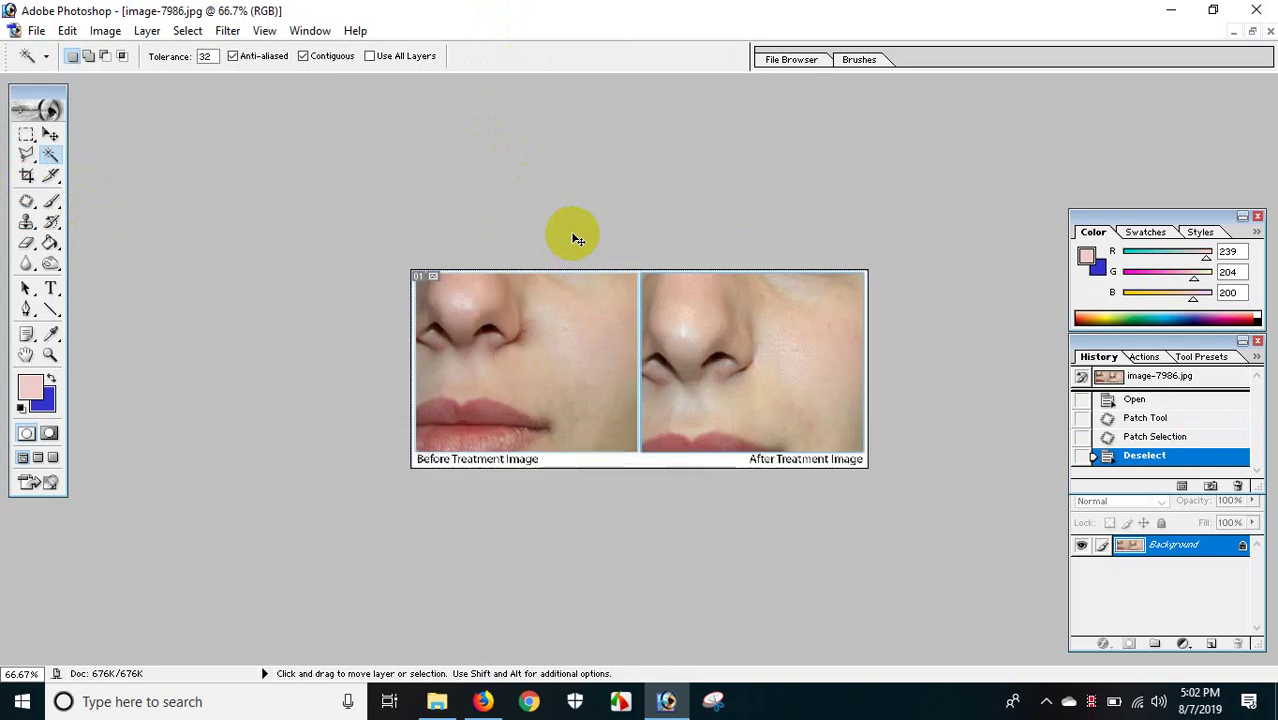
{"action": "key", "text": "ctrl+plus"}
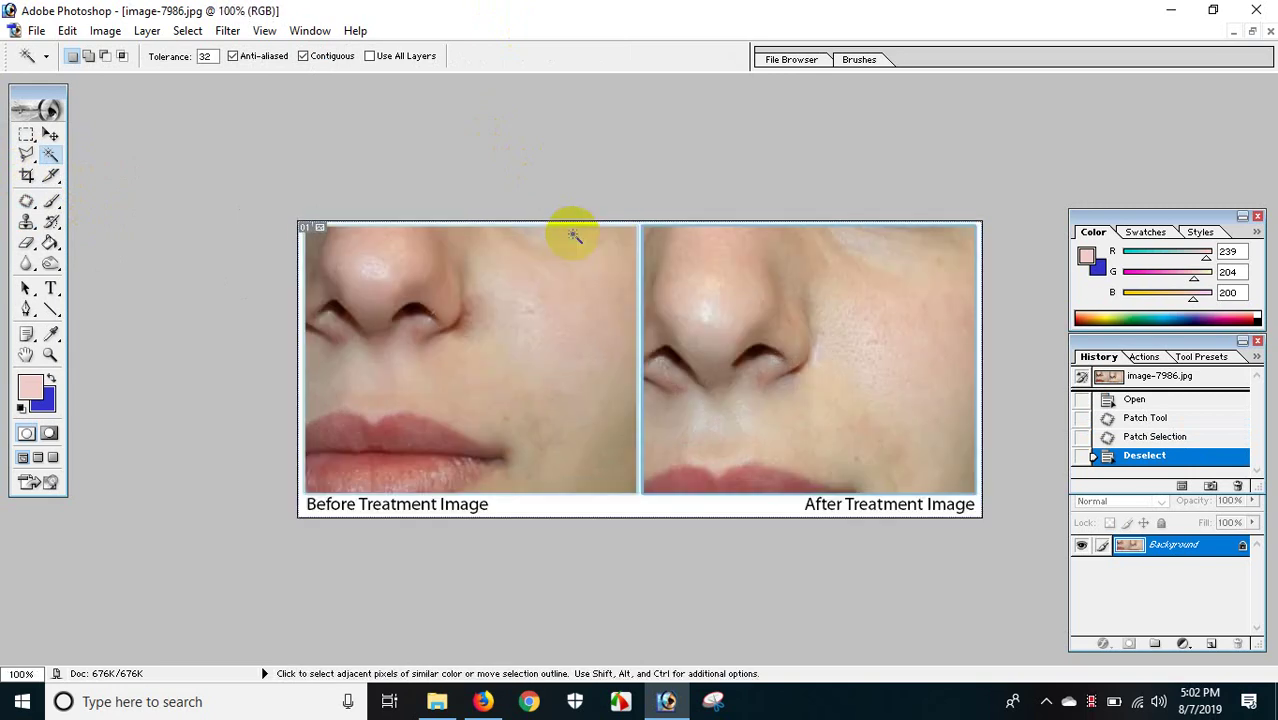
{"action": "key", "text": "ctrl+plus"}
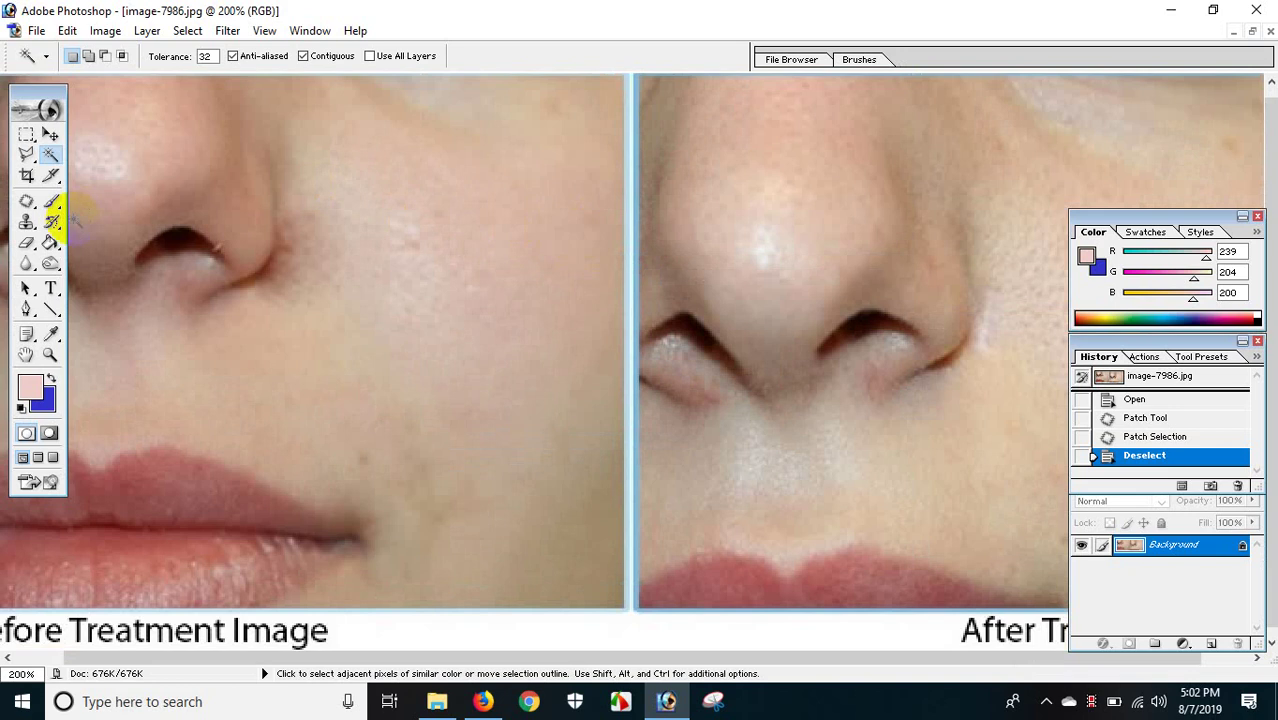
Step: Clone clean cheek skin over the patched spot beside the nostril with a 125 brush
{"action": "left_click", "coordinate": [27, 222]}
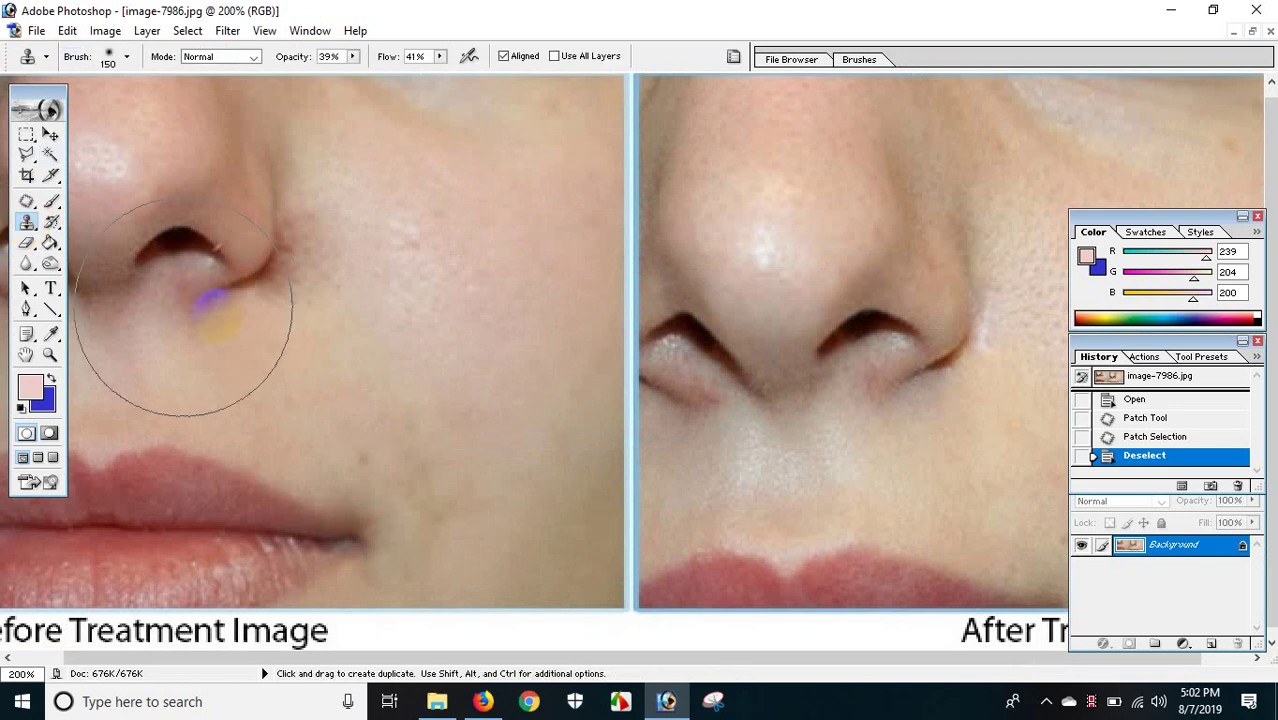
{"action": "key", "text": "bracketleft"}
{"action": "key", "text": "bracketleft"}
{"action": "key", "text": "bracketleft"}
{"action": "key", "text": "bracketleft"}
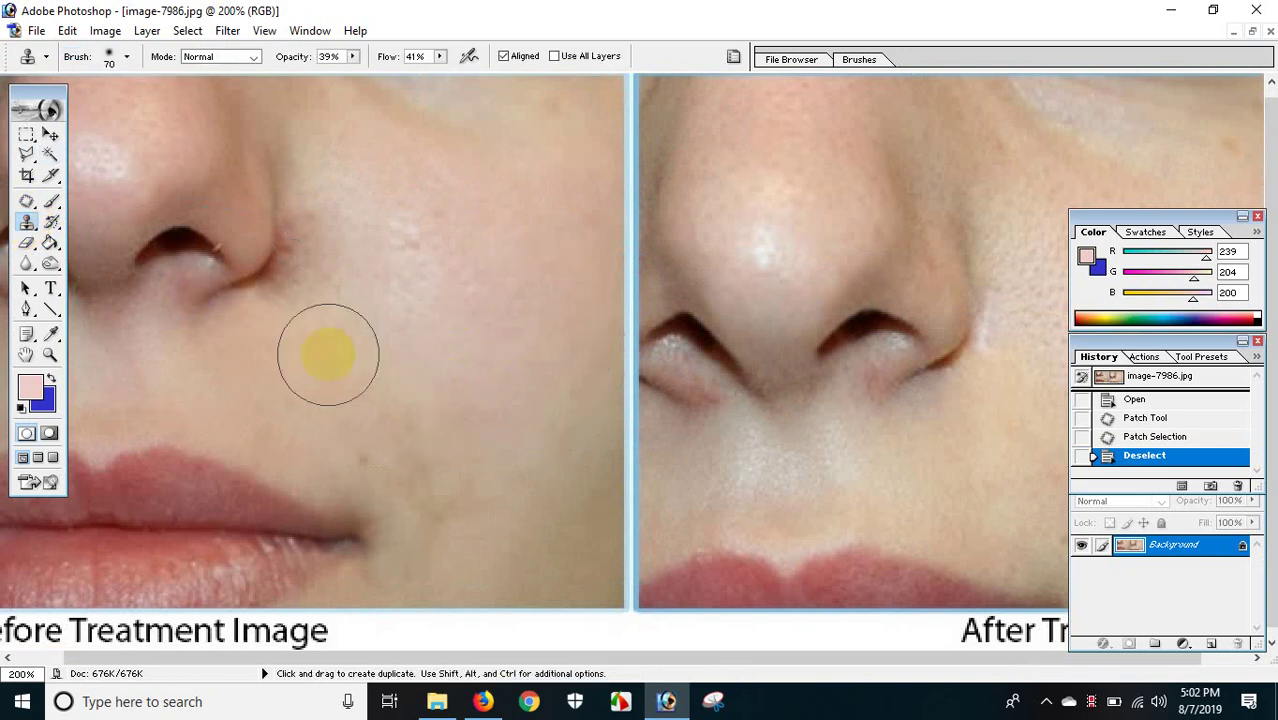
{"action": "key", "text": "alt"}
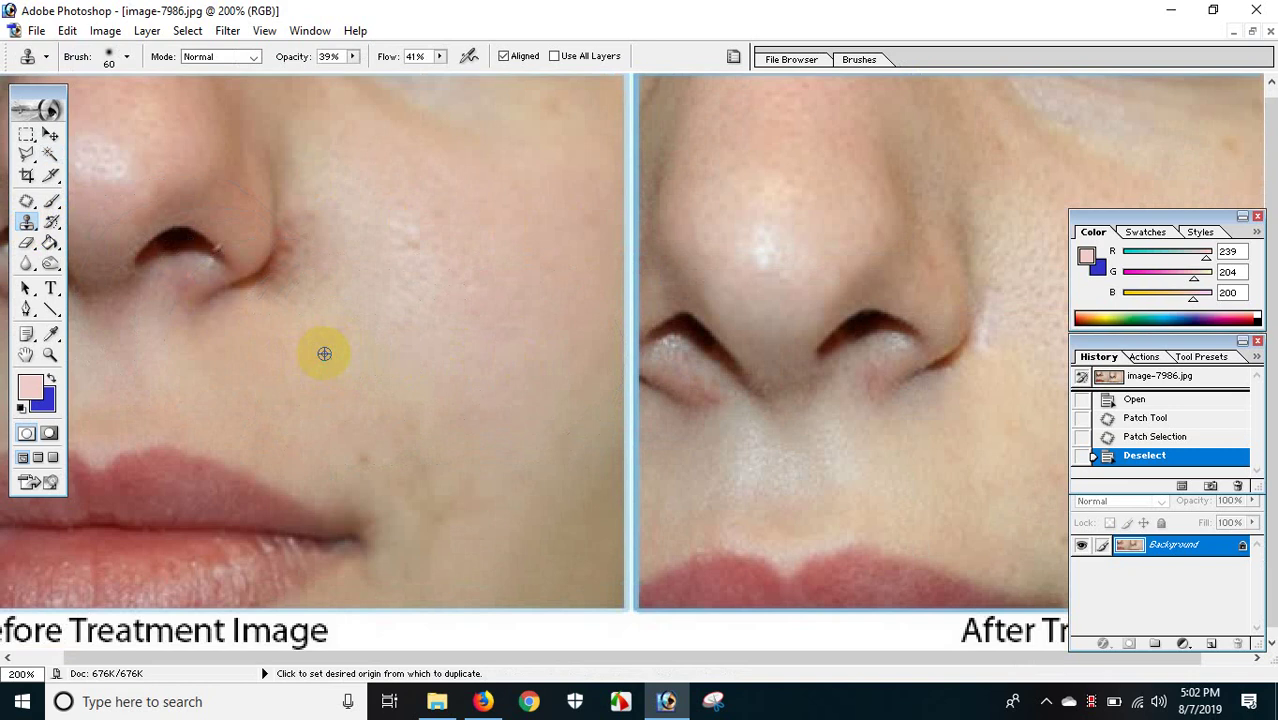
{"action": "left_click", "coordinate": [324, 353], "text": "alt"}
{"action": "left_click", "coordinate": [316, 284]}
{"action": "left_click", "coordinate": [316, 262]}
{"action": "left_click", "coordinate": [313, 240]}
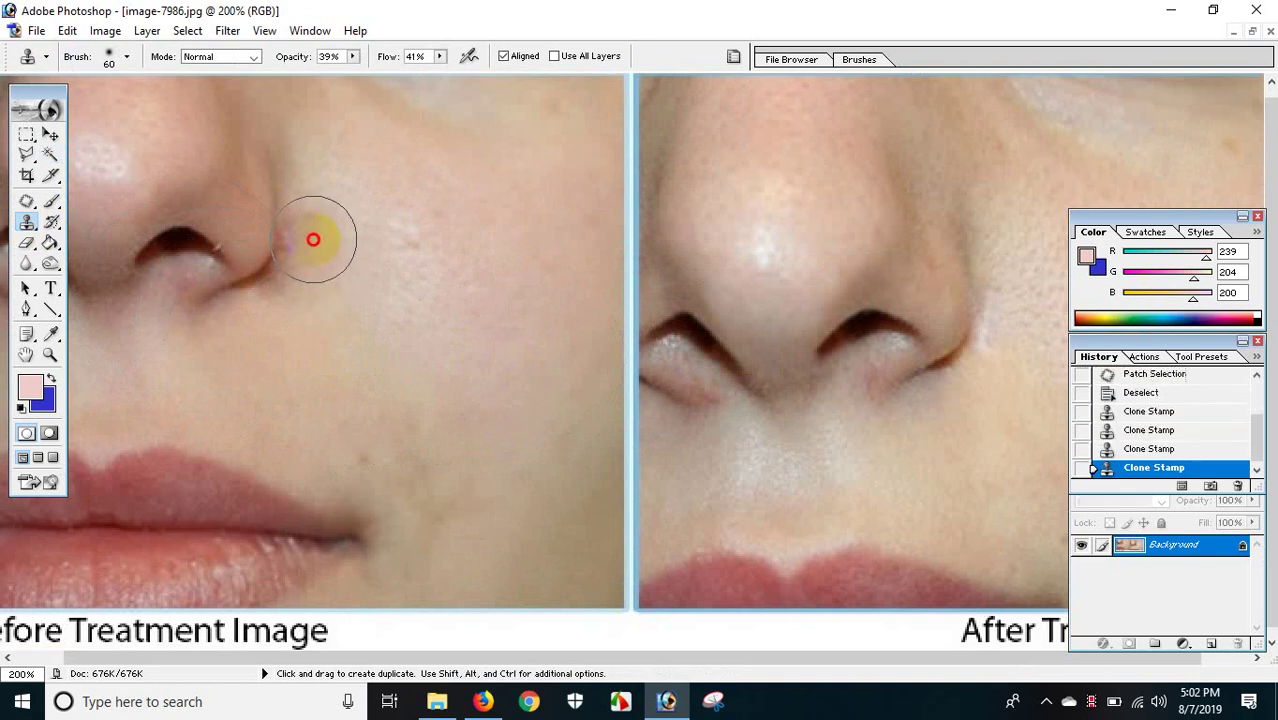
Step: Smooth the remaining cheek skin around the nostril and inspect both halves
{"action": "left_click", "coordinate": [316, 270]}
{"action": "left_click", "coordinate": [295, 293]}
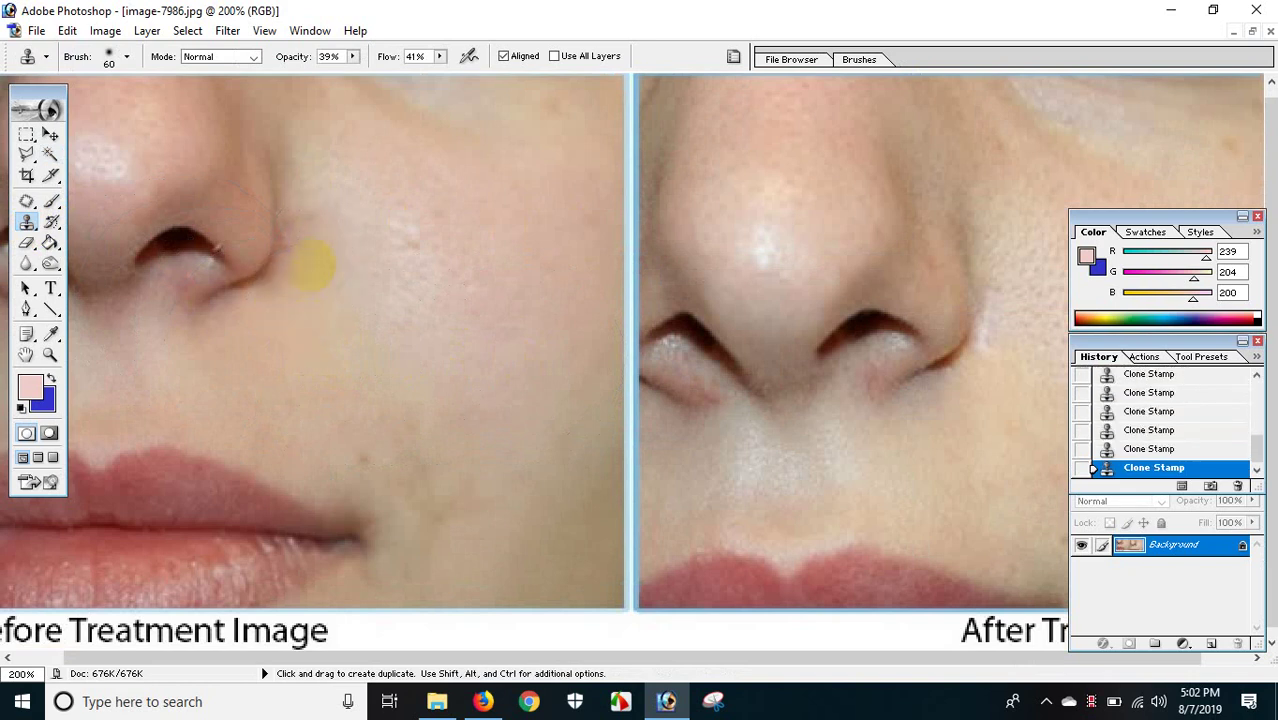
{"action": "left_click", "coordinate": [313, 222]}
{"action": "left_click", "coordinate": [370, 237]}
{"action": "left_click", "coordinate": [407, 276]}
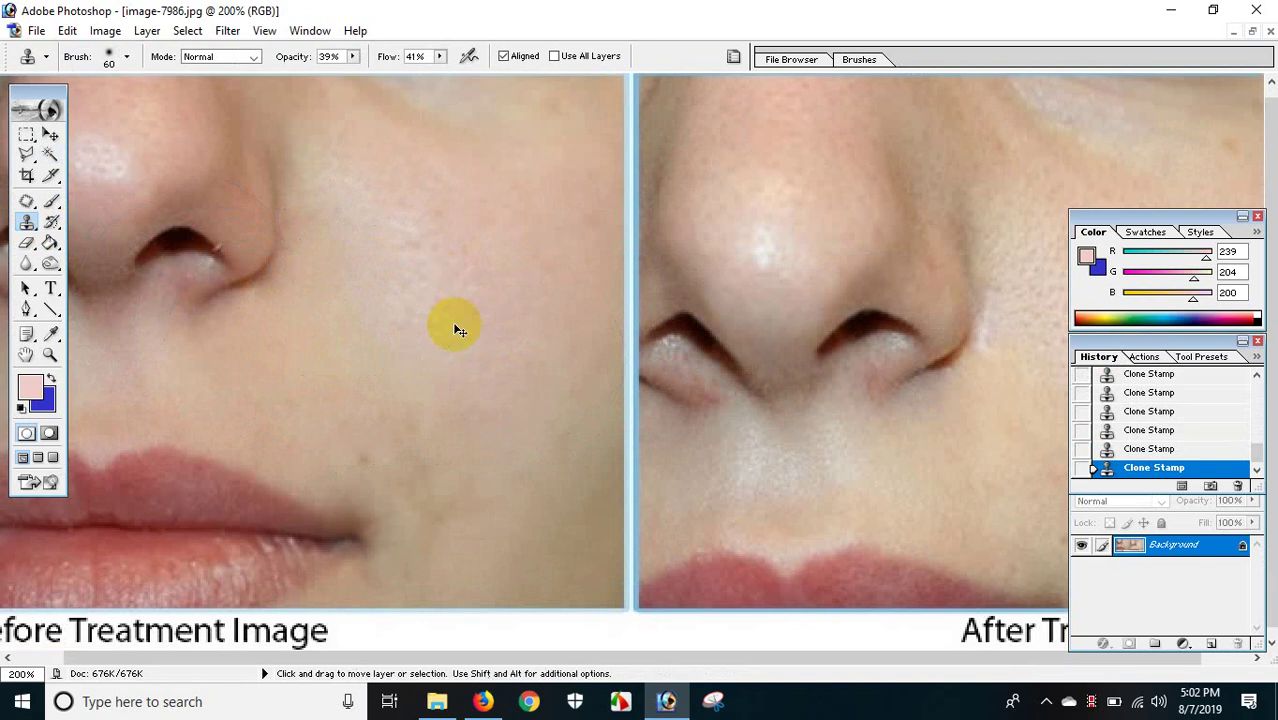
{"action": "key", "text": "ctrl+minus"}
{"action": "key", "text": "ctrl+minus"}
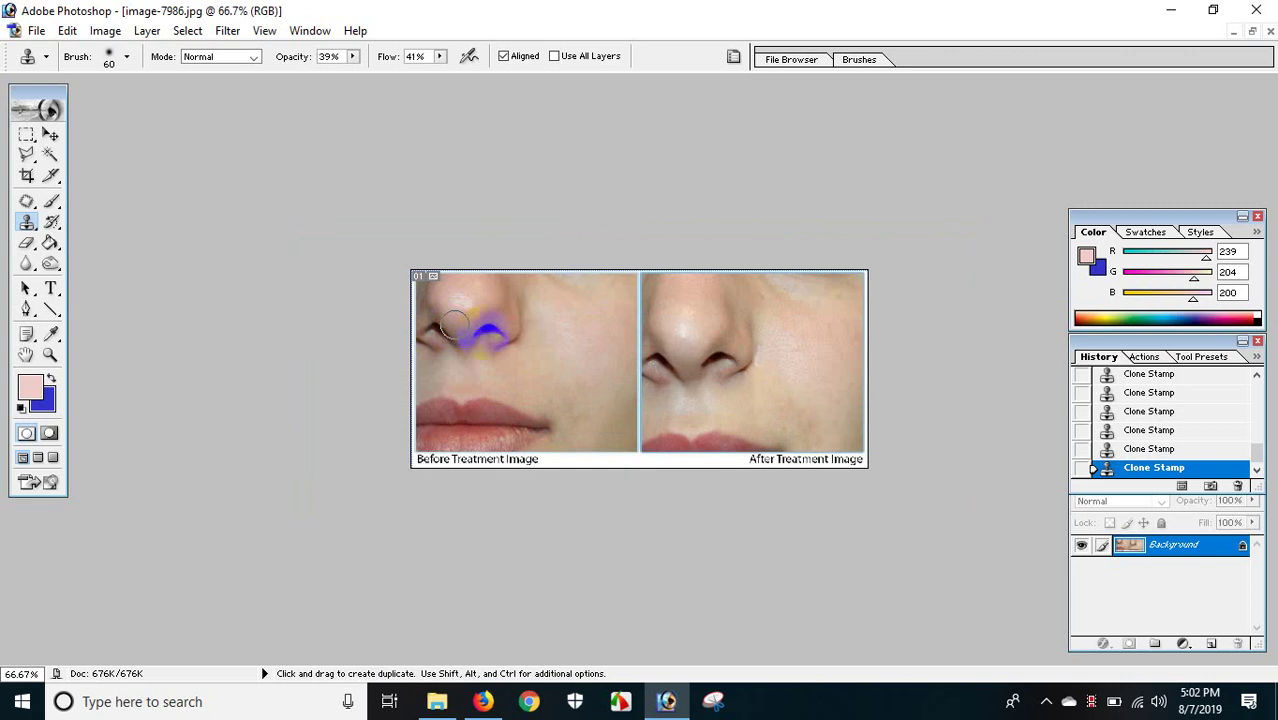
{"action": "left_click", "coordinate": [30, 202]}
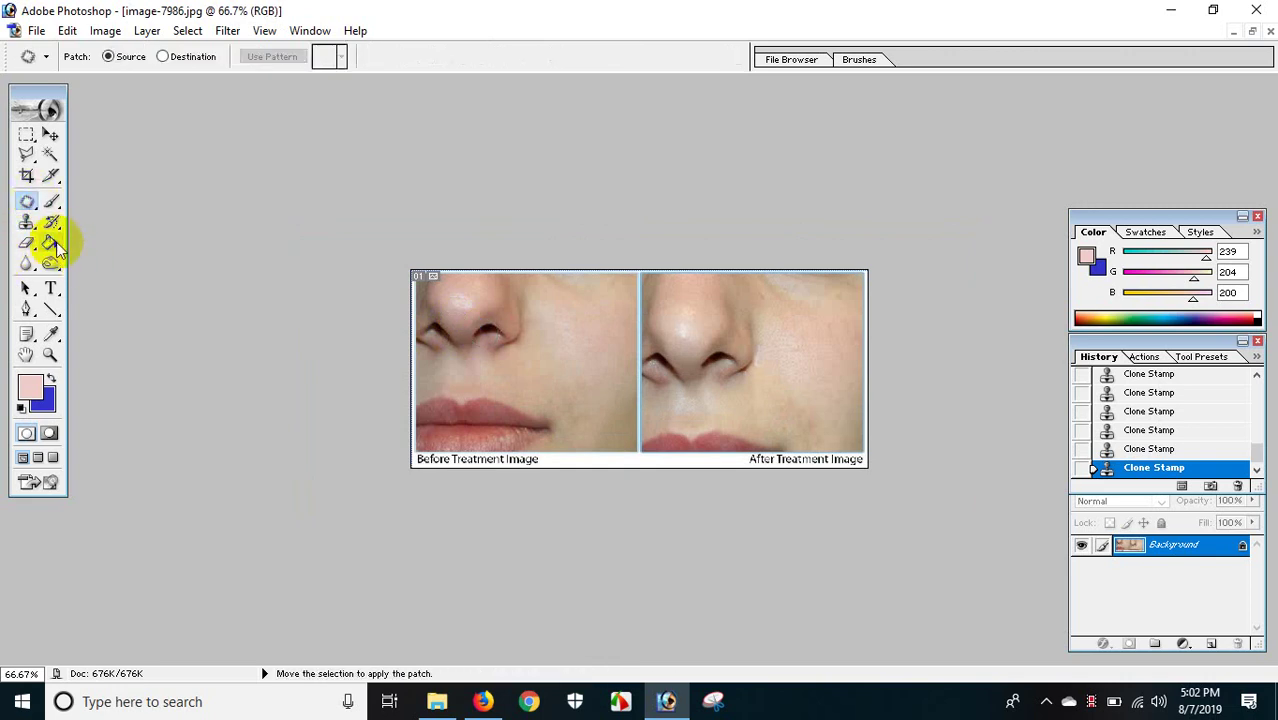
{"action": "key", "text": "ctrl+plus"}
{"action": "key", "text": "ctrl+plus"}
{"action": "key", "text": "ctrl+plus"}
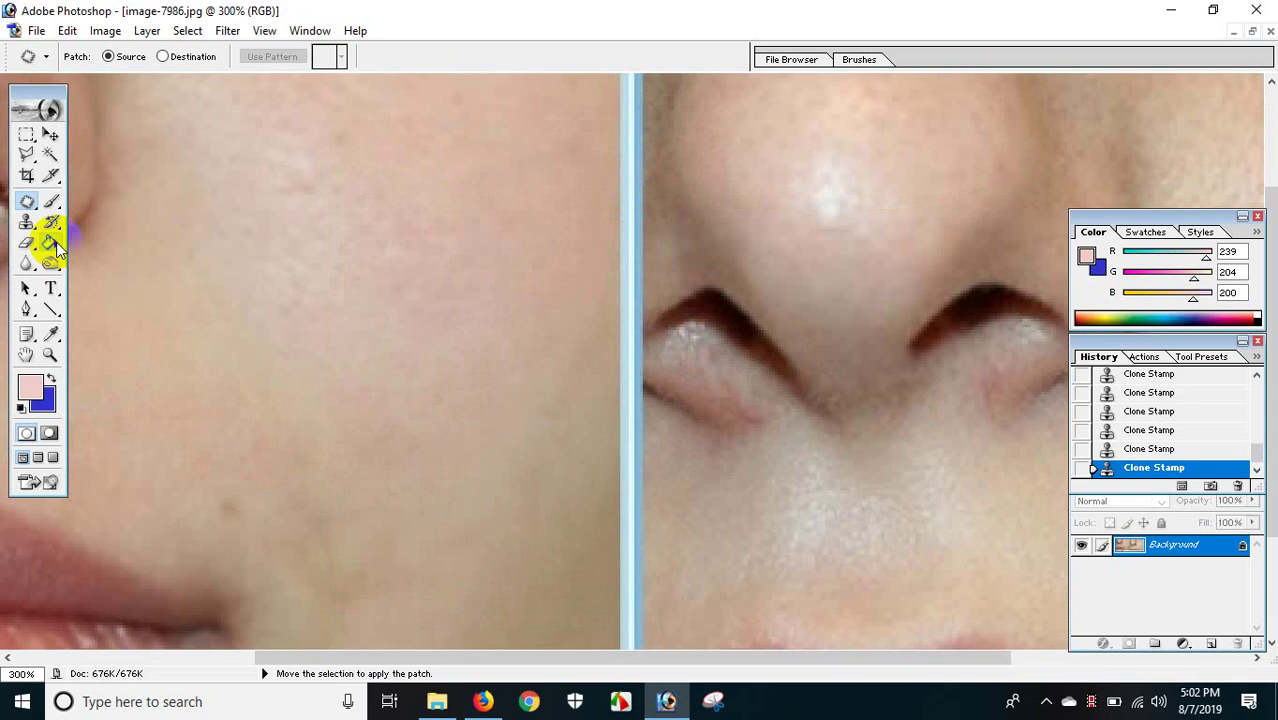
{"action": "key", "text": "ctrl+minus"}
{"action": "key", "text": "ctrl+minus"}
{"action": "key", "text": "ctrl+minus"}
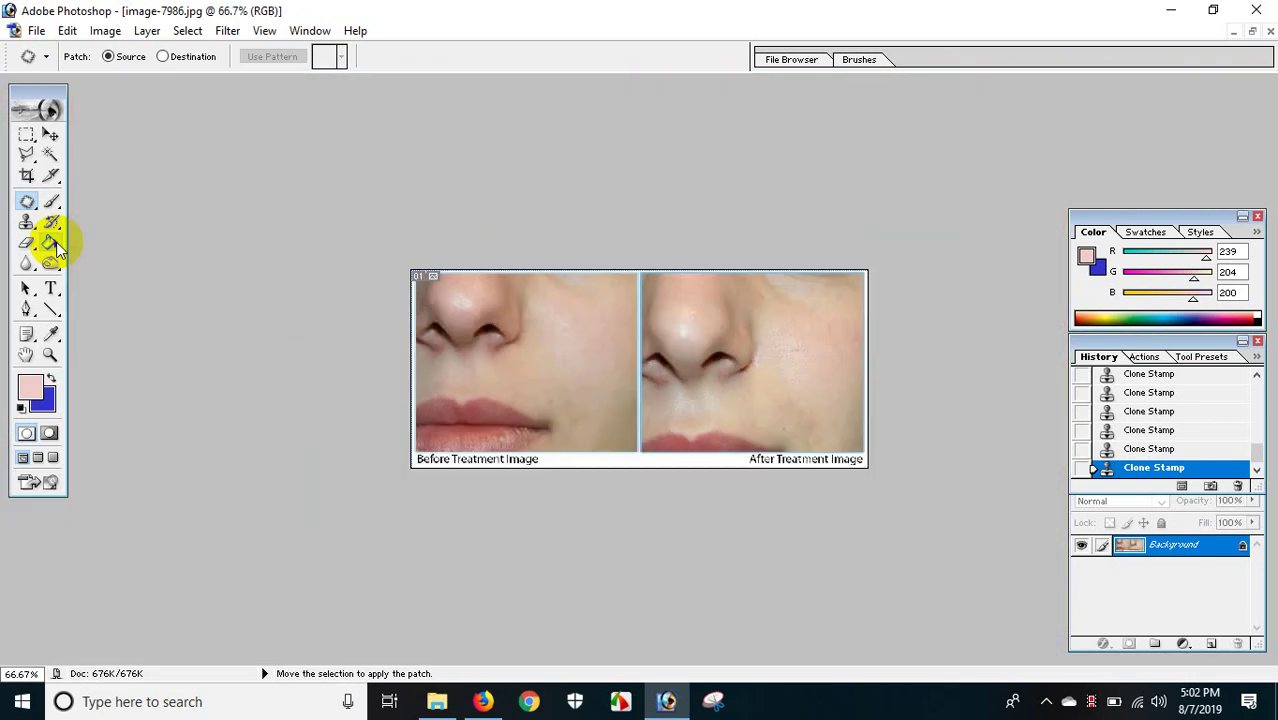
Step: Close the nose image without saving and open photo-1557057073.jpg from the Desktop
{"action": "key", "text": "ctrl+w"}
{"action": "key", "text": "Return"}
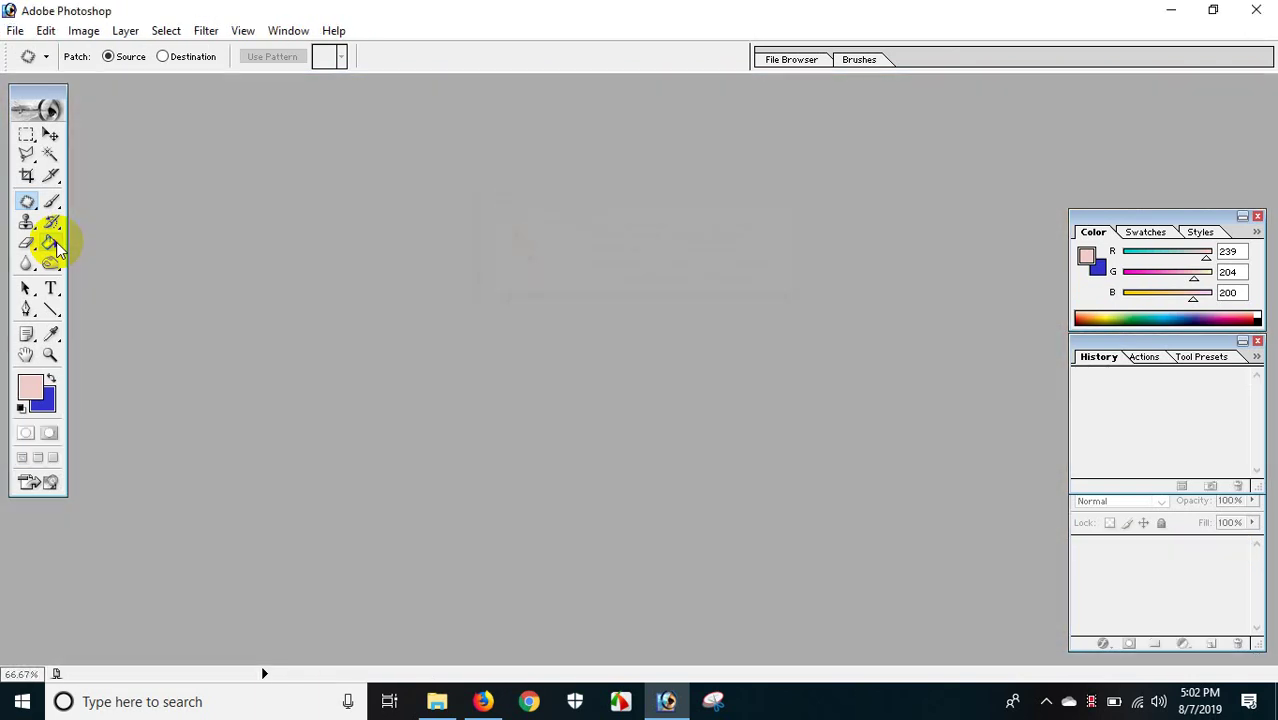
{"action": "double_click", "coordinate": [619, 215]}
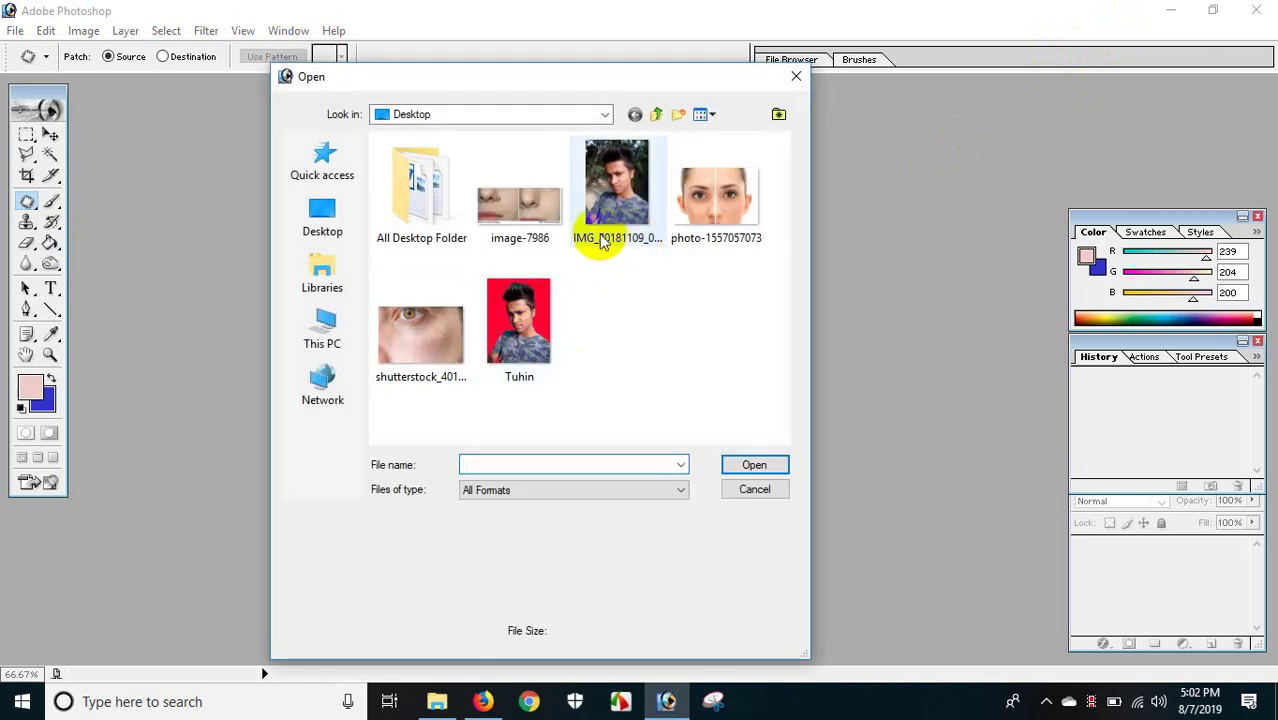
{"action": "left_click", "coordinate": [702, 200]}
{"action": "left_click", "coordinate": [750, 465]}
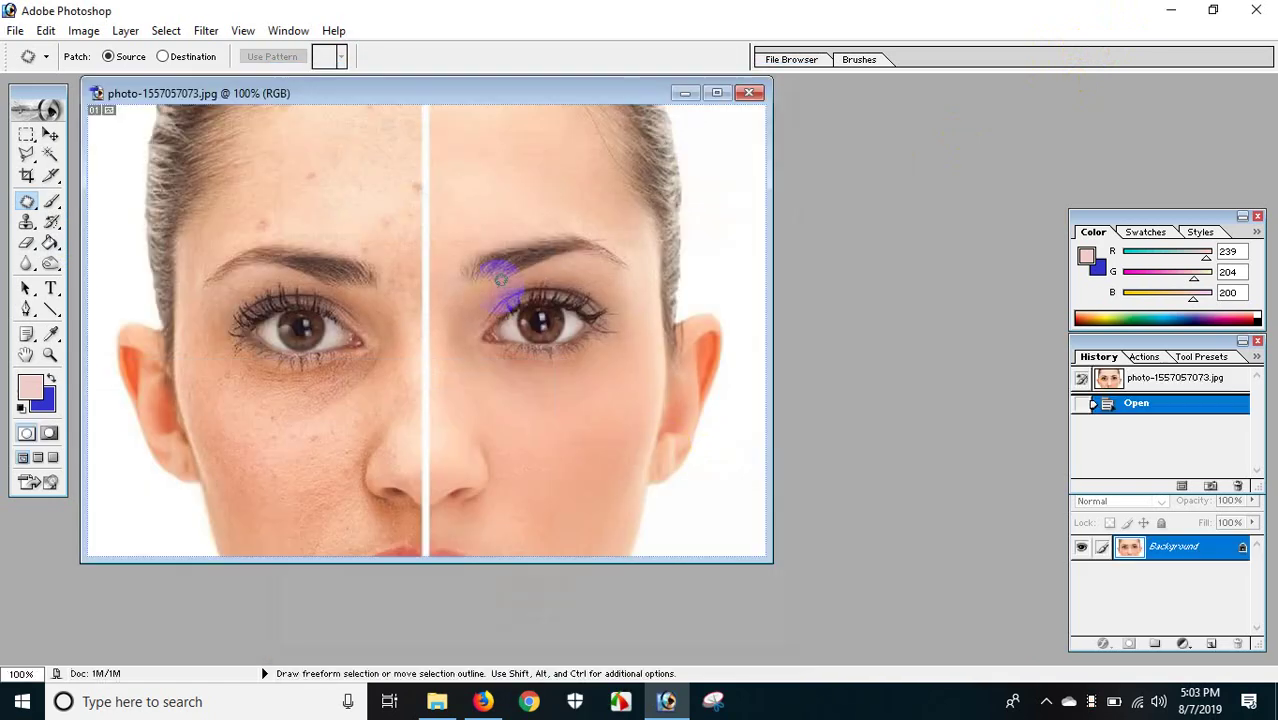
Step: Patch the forehead blemish with clean skin from nearby
{"action": "left_click", "coordinate": [717, 93]}
{"action": "key", "text": "ctrl+plus"}
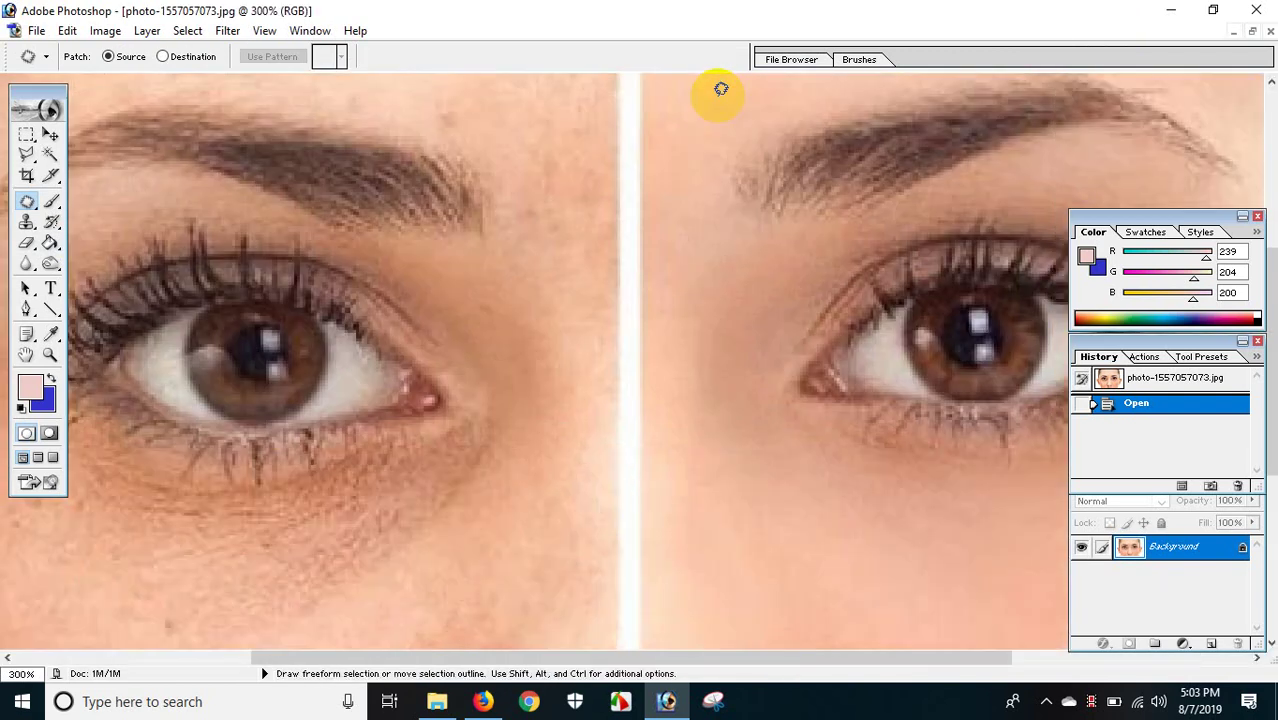
{"action": "key", "text": "ctrl+minus"}
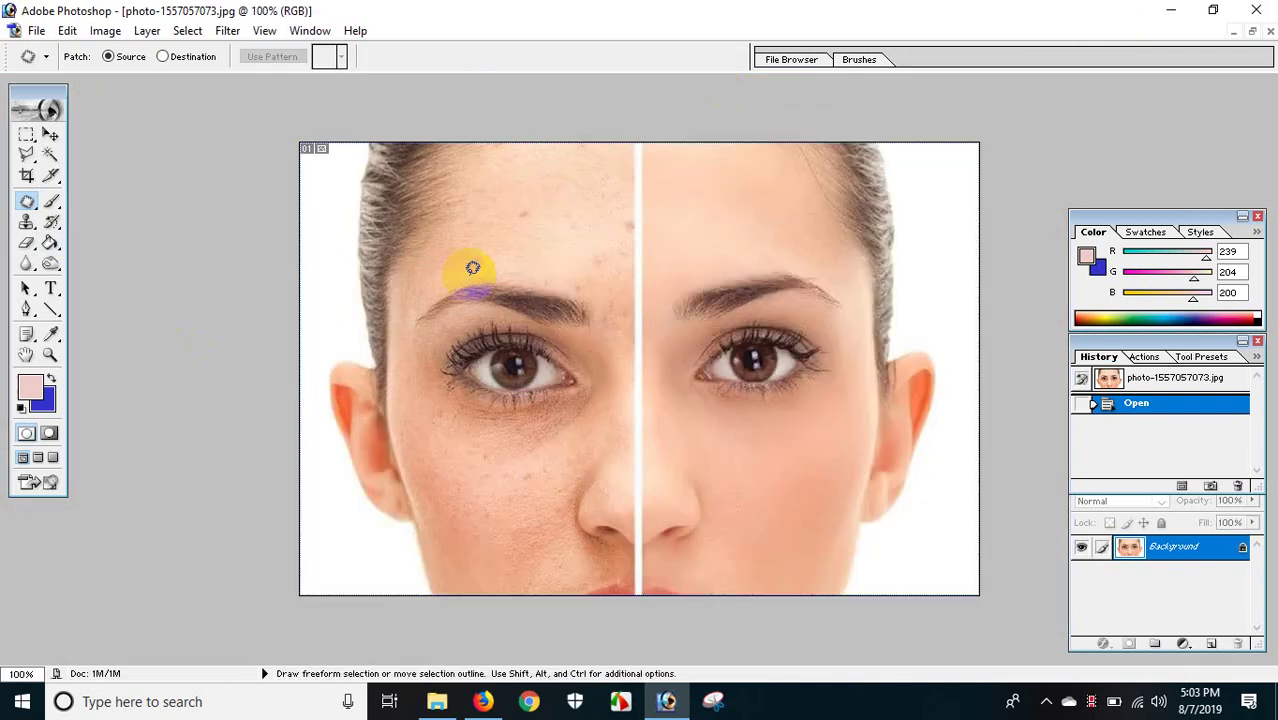
{"action": "left_click_drag", "start_coordinate": [506, 222], "coordinate": [540, 231]}
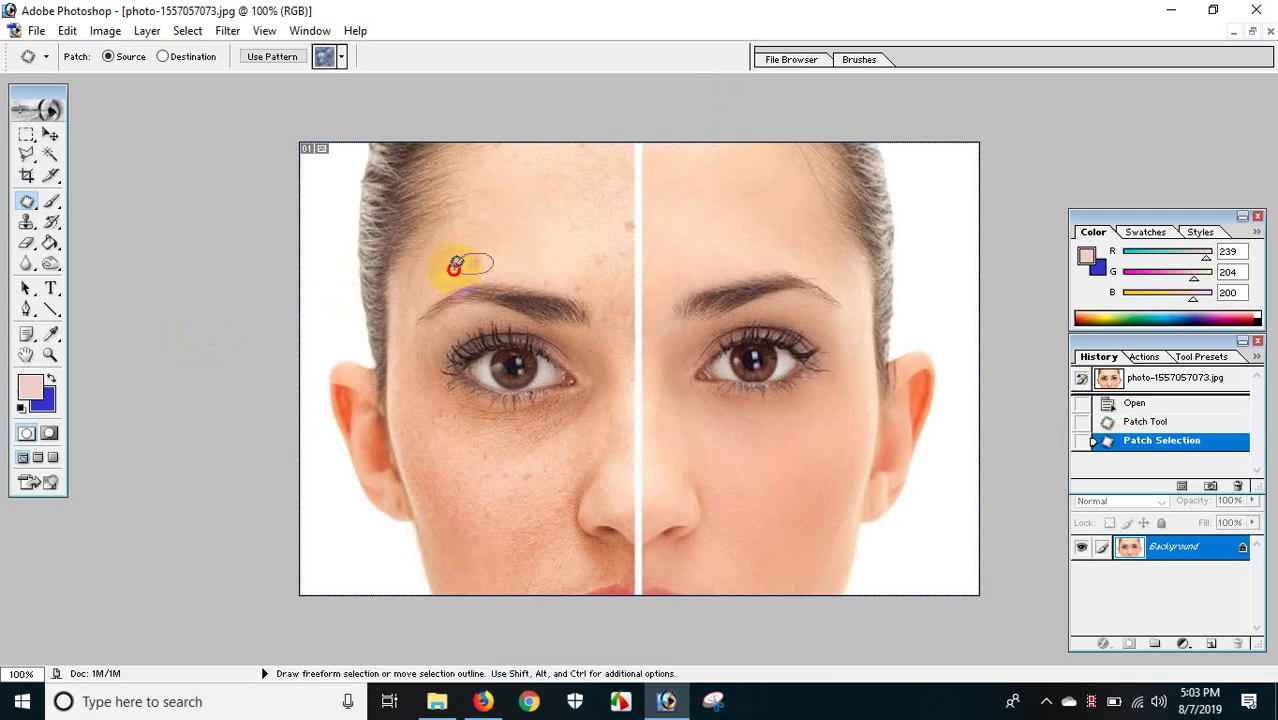
{"action": "left_click_drag", "start_coordinate": [455, 266], "coordinate": [500, 236]}
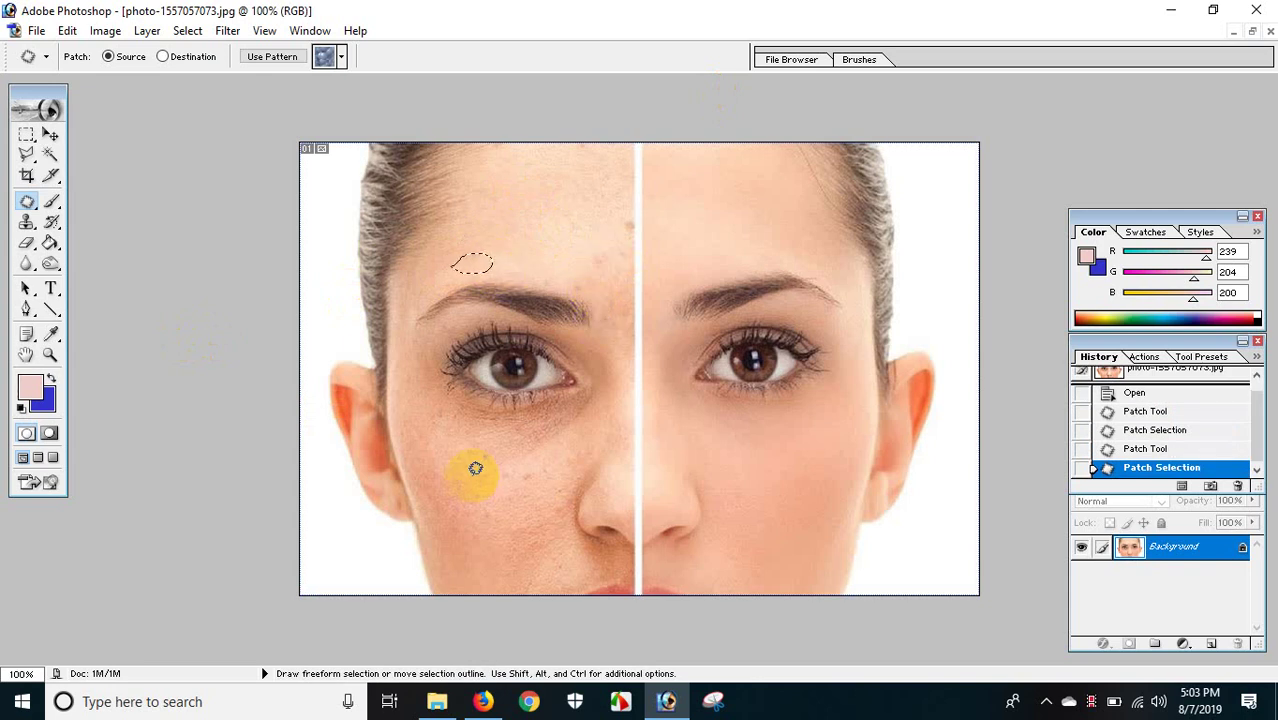
{"action": "scroll", "coordinate": [475, 468], "scroll_direction": "up", "scroll_amount": 1}
Step: Patch the blemished left-cheek area with clean skin and clear the selection
{"action": "left_click_drag", "start_coordinate": [438, 498], "coordinate": [564, 582]}
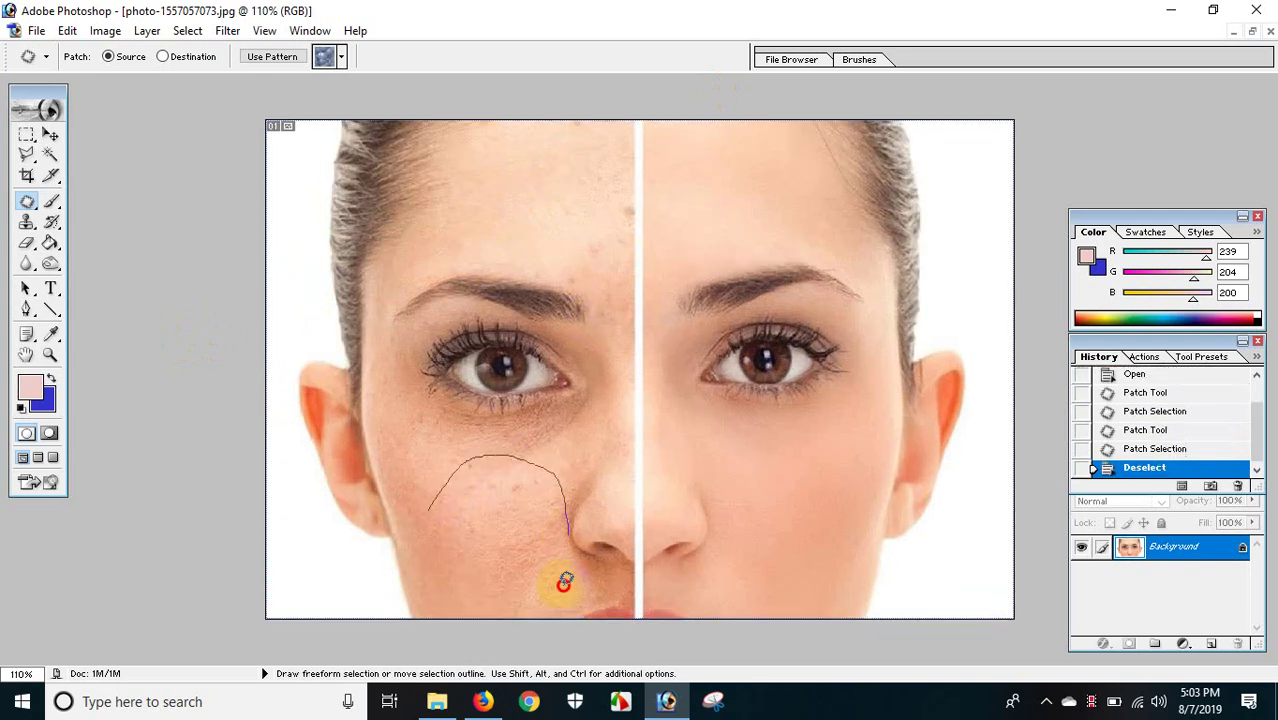
{"action": "left_click_drag", "start_coordinate": [449, 543], "coordinate": [776, 506]}
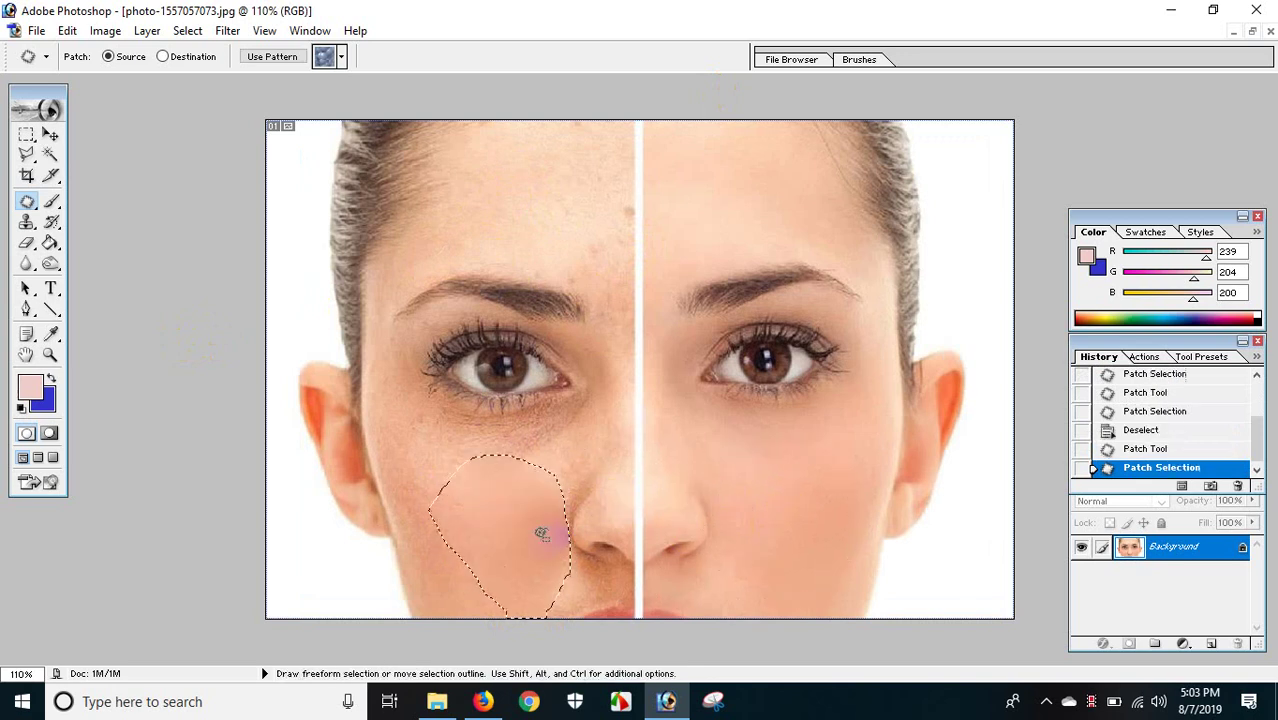
{"action": "key", "text": "ctrl+minus"}
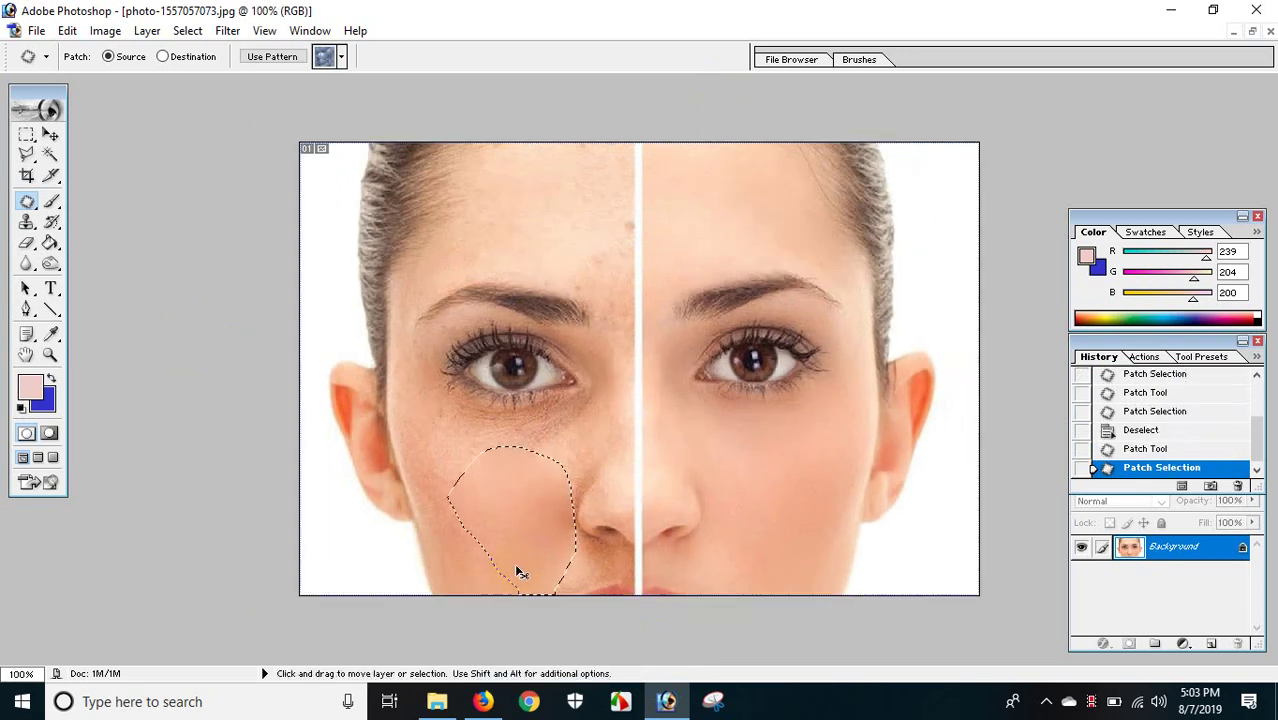
{"action": "key", "text": "ctrl+minus"}
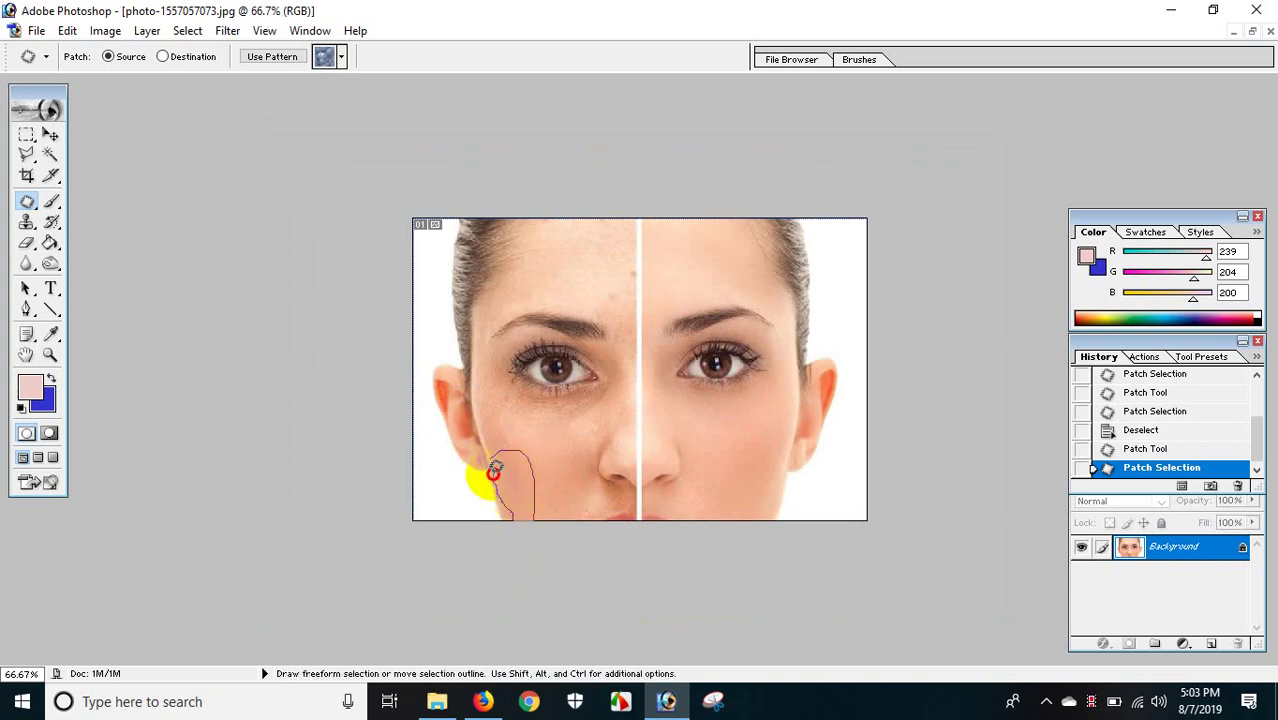
{"action": "left_click_drag", "start_coordinate": [491, 461], "coordinate": [736, 440]}
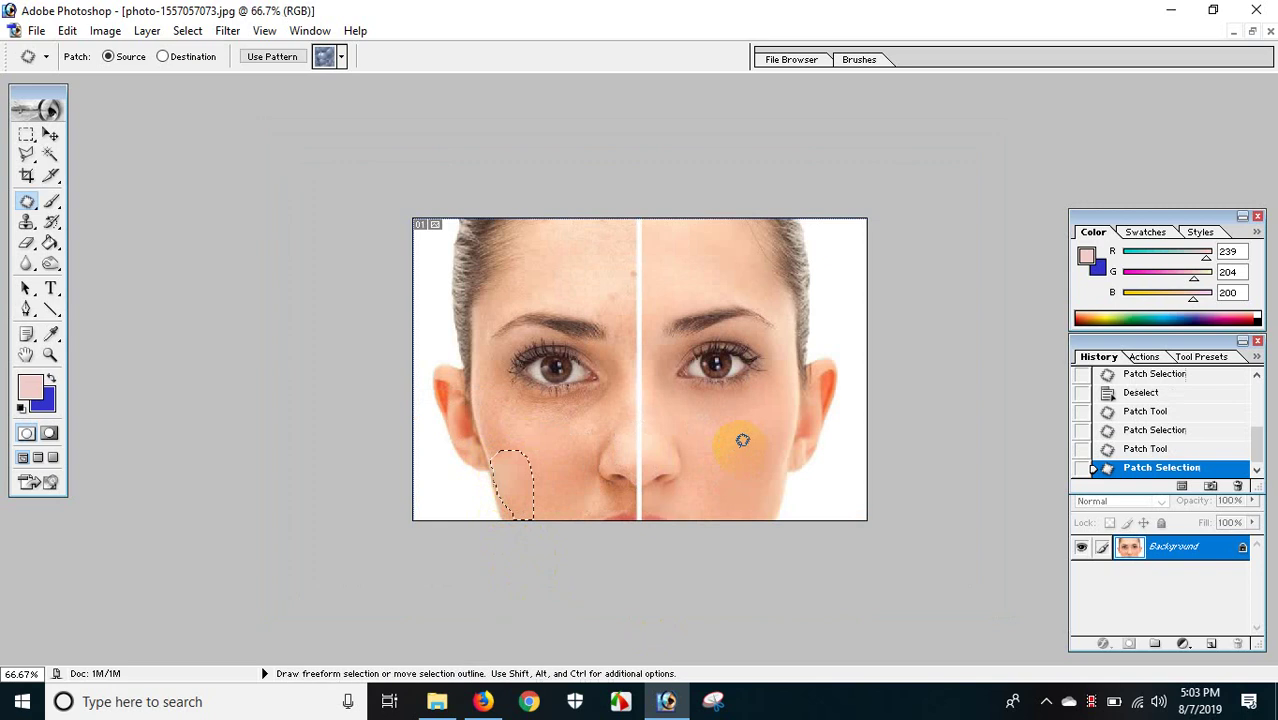
{"action": "left_click", "coordinate": [50, 154]}
{"action": "left_click", "coordinate": [300, 314]}
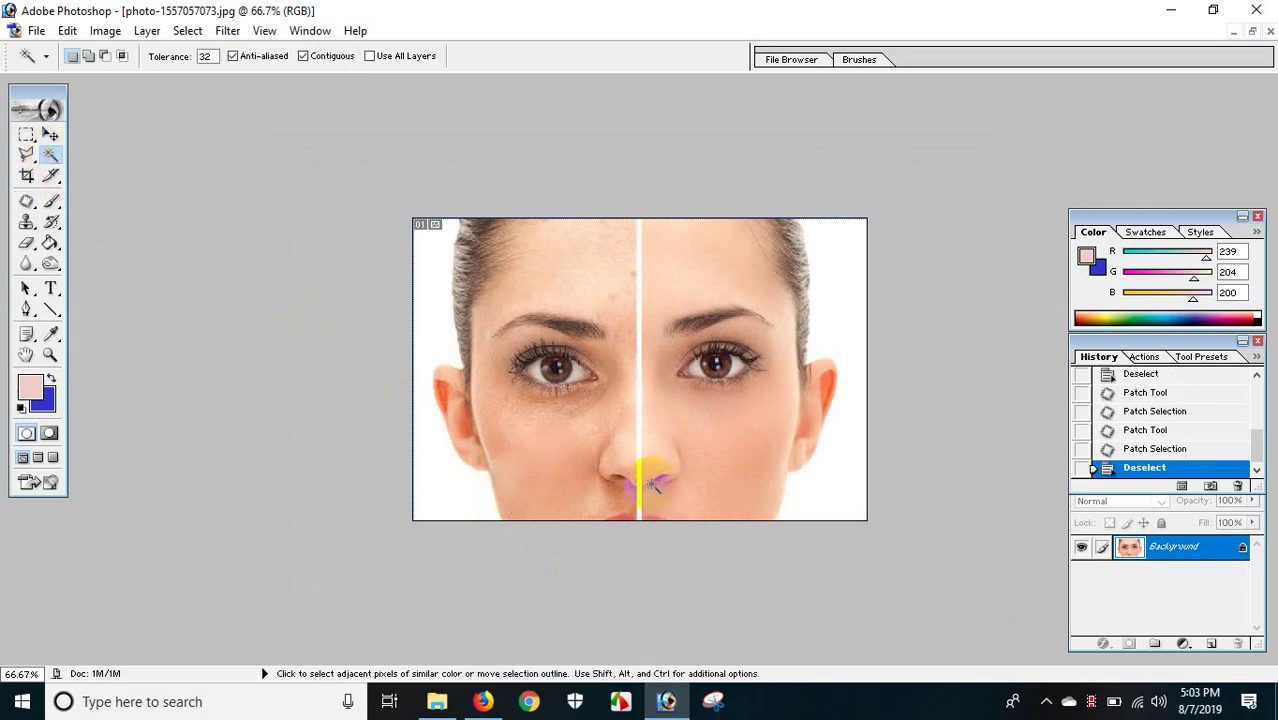
Step: Paint after-side skin tone (RGB 249/185/158) at 21% opacity under the left eye and beside the nose
{"action": "key", "text": "ctrl+plus"}
{"action": "key", "text": "ctrl+plus"}
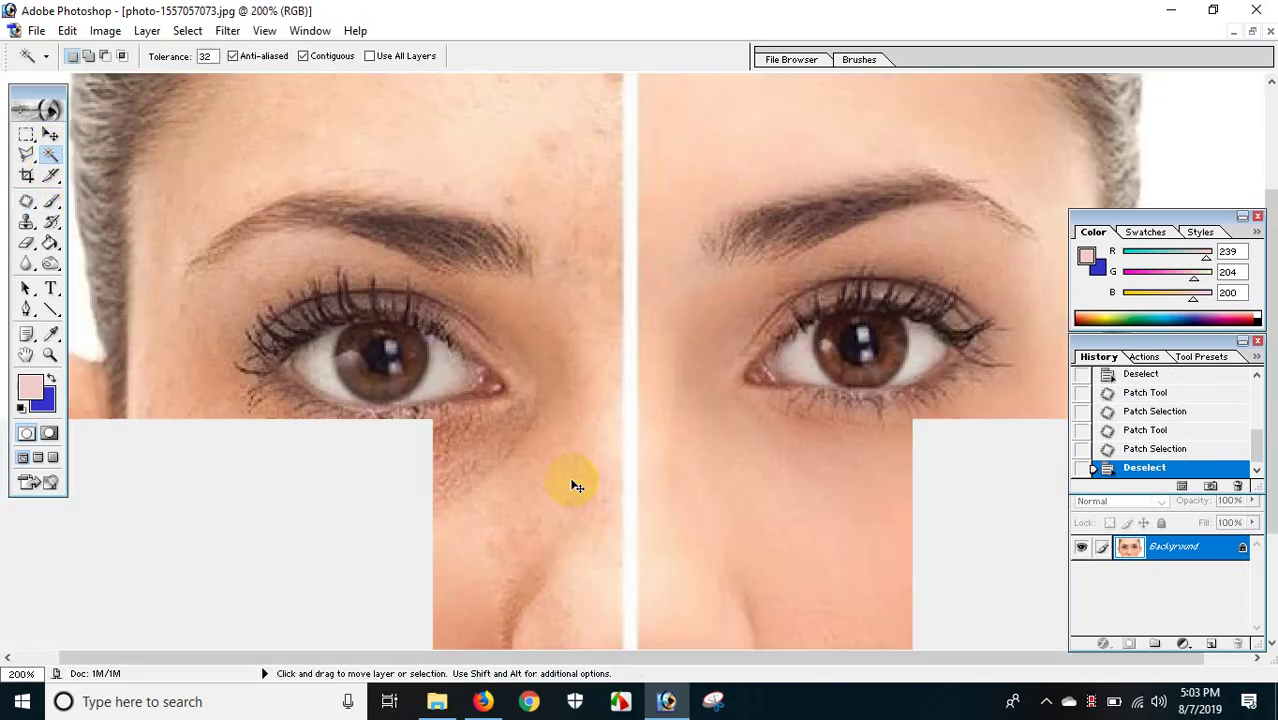
{"action": "key", "text": "ctrl+minus"}
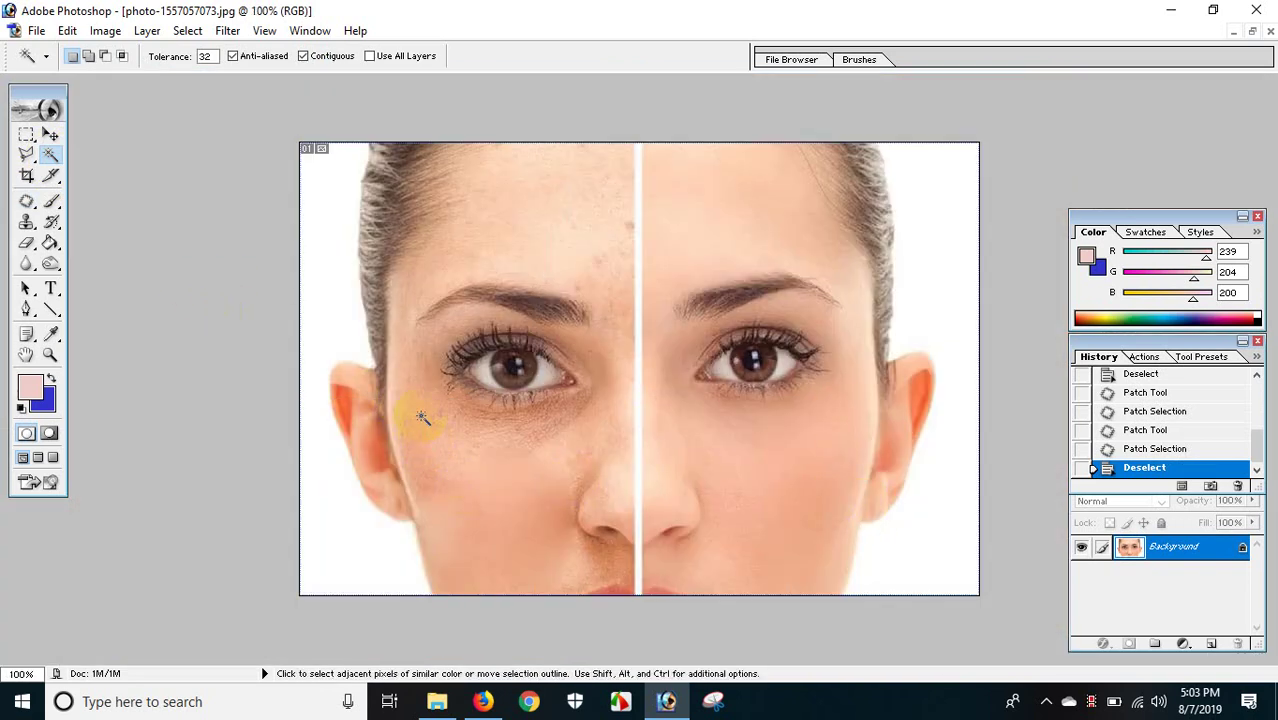
{"action": "left_click", "coordinate": [52, 200]}
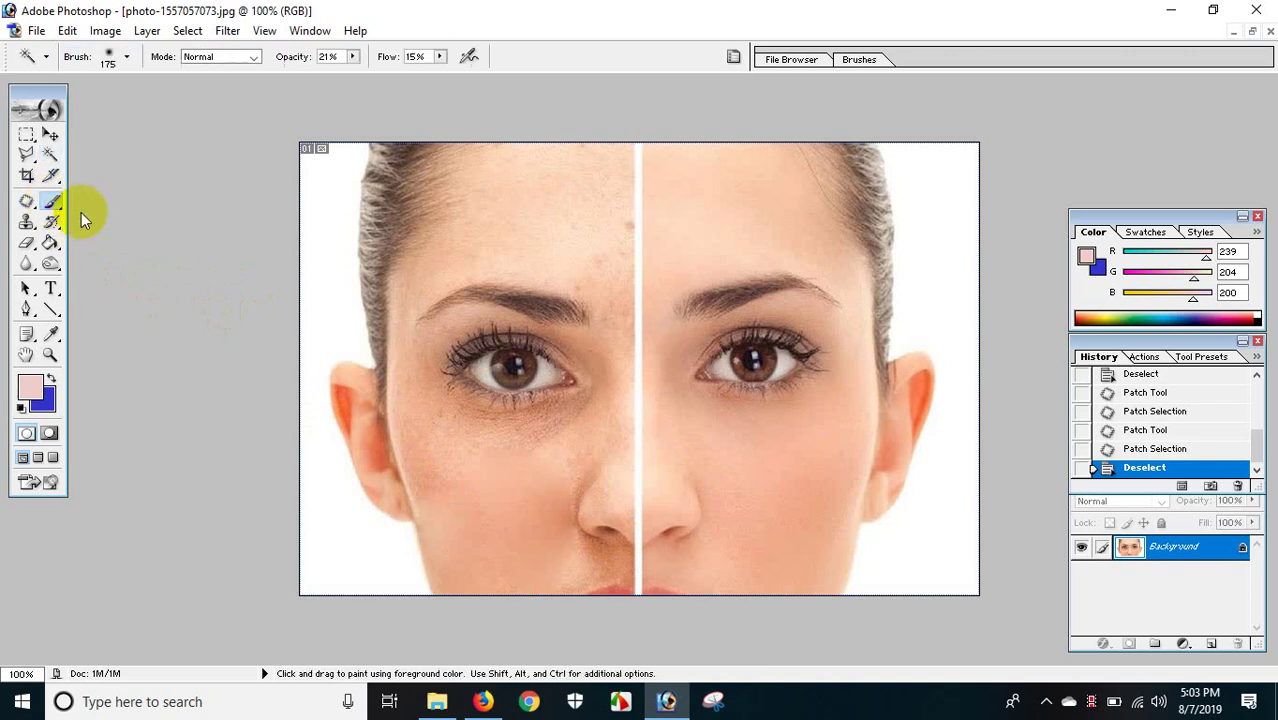
{"action": "left_click", "coordinate": [768, 463], "text": "alt"}
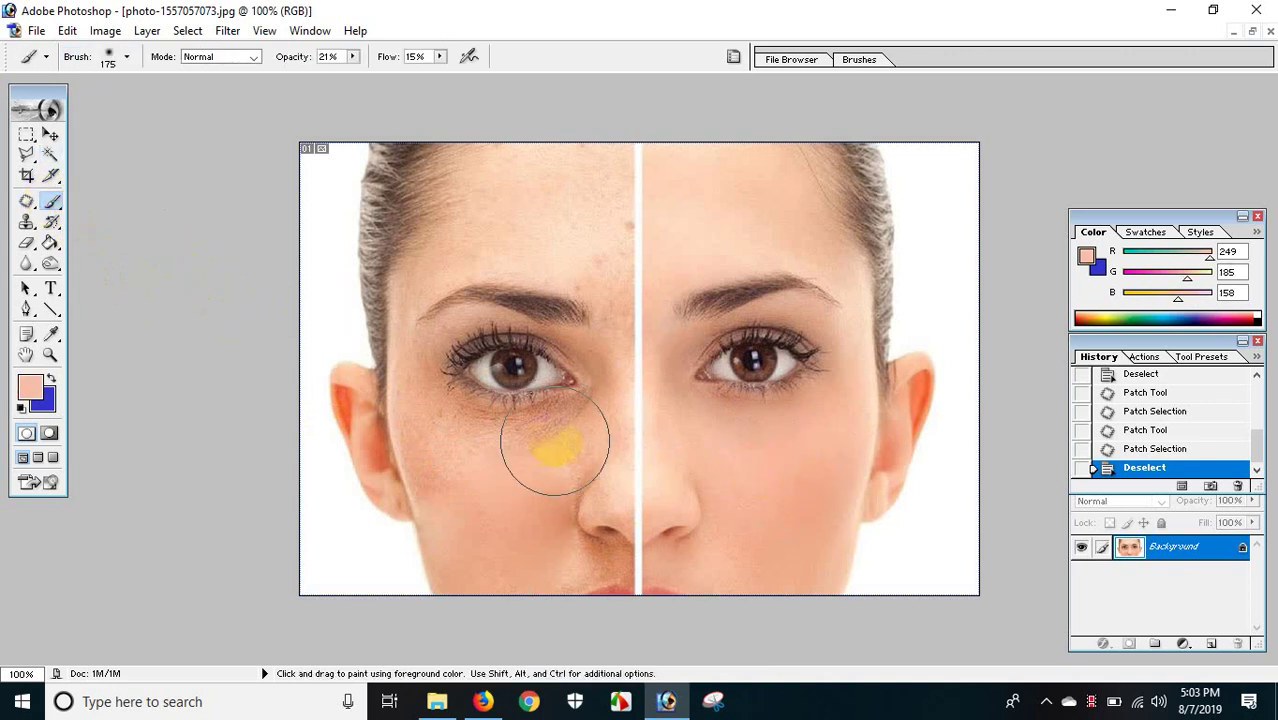
{"action": "key", "text": "bracketleft"}
{"action": "left_click_drag", "start_coordinate": [553, 425], "coordinate": [570, 427]}
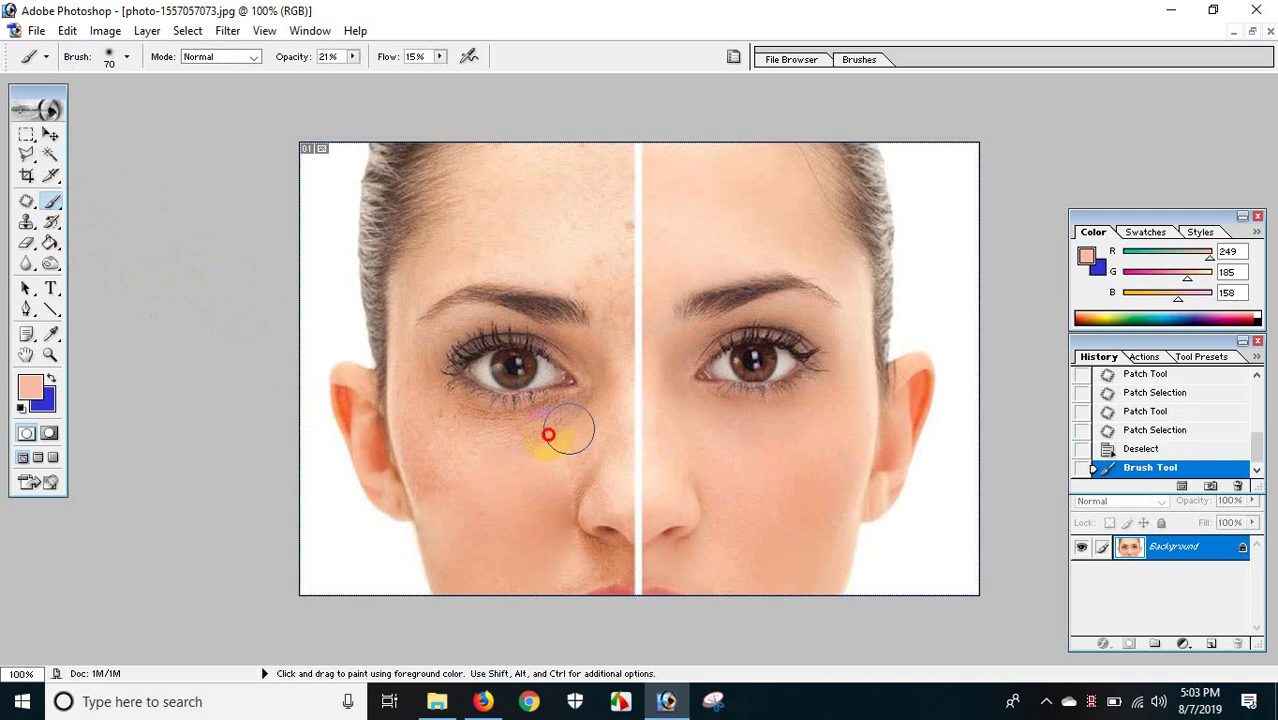
{"action": "left_click_drag", "start_coordinate": [456, 442], "coordinate": [480, 440]}
{"action": "key", "text": "bracketleft"}
{"action": "left_click", "coordinate": [508, 438]}
{"action": "left_click", "coordinate": [569, 422]}
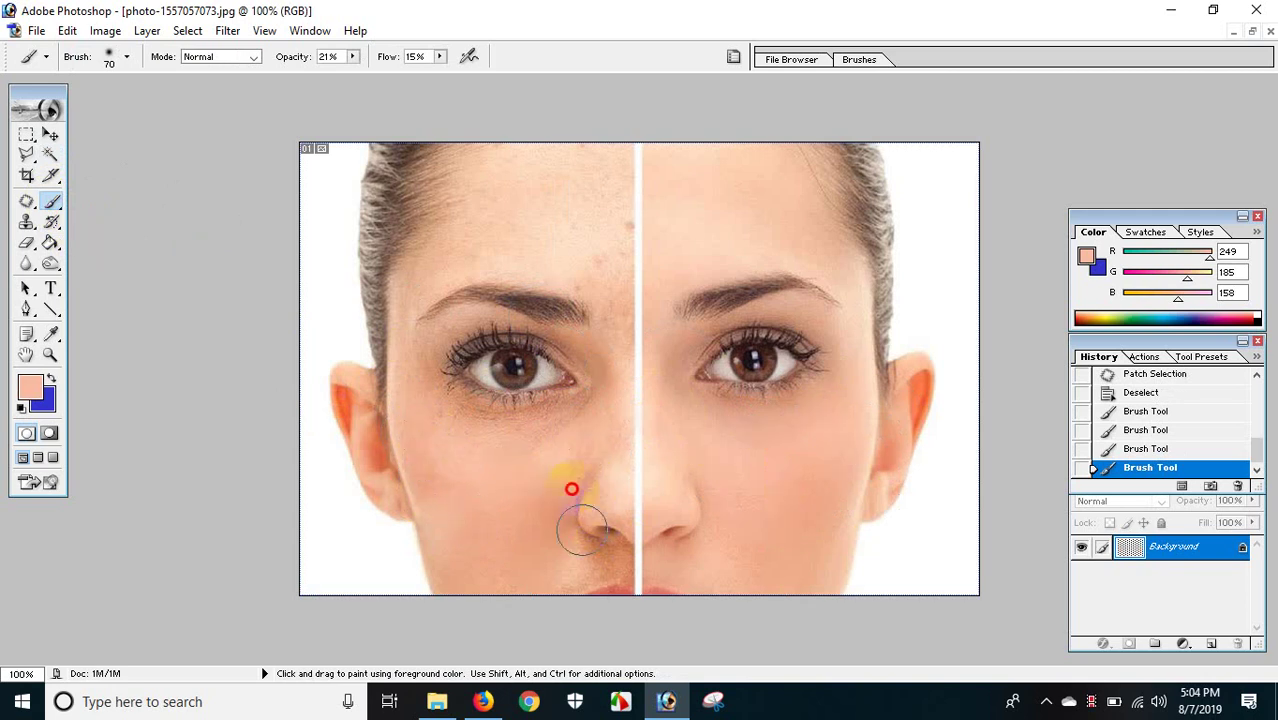
{"action": "left_click_drag", "start_coordinate": [597, 543], "coordinate": [582, 465]}
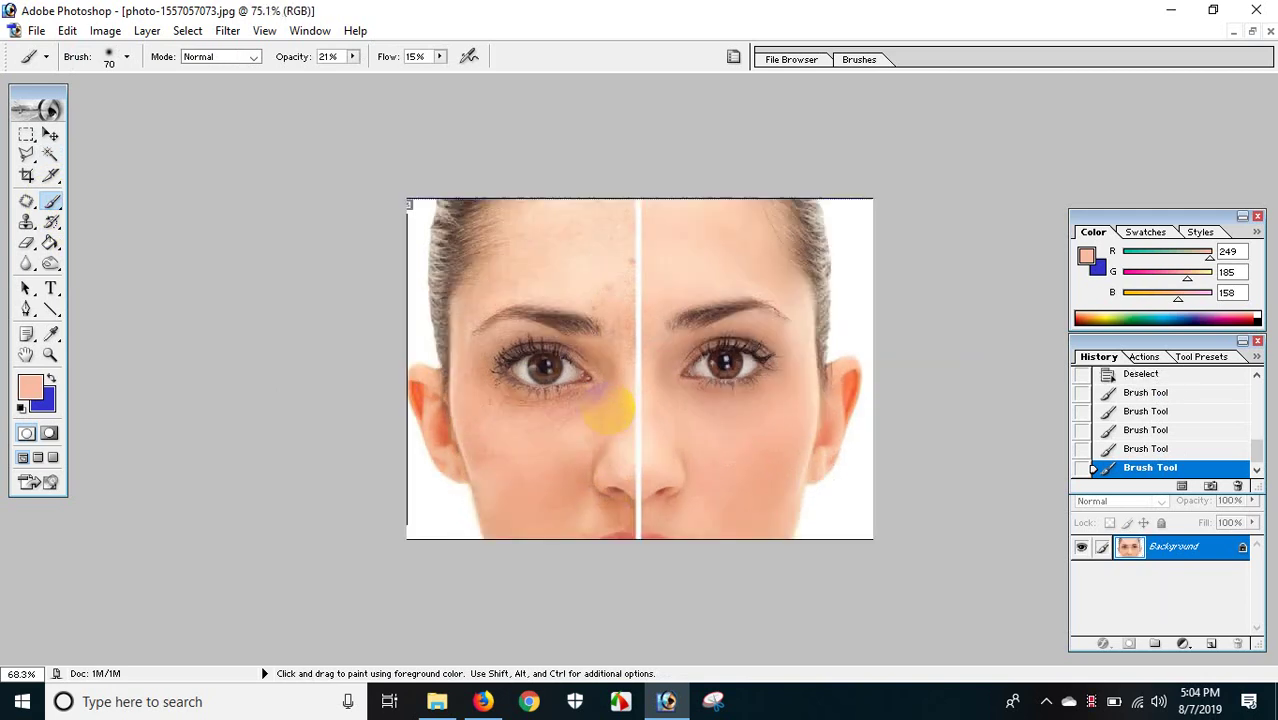
{"action": "scroll", "coordinate": [598, 330], "scroll_direction": "down", "scroll_amount": 2}
{"action": "left_click", "coordinate": [26, 204], "text": "alt"}
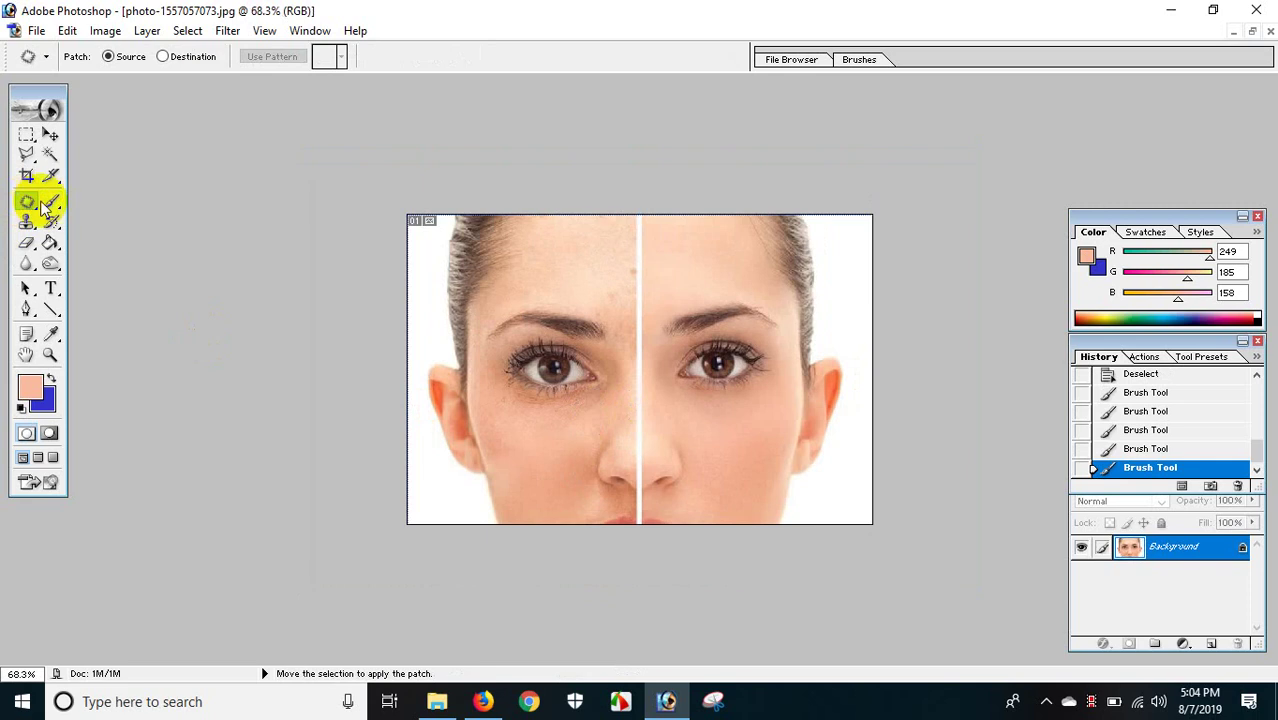
{"action": "left_click", "coordinate": [53, 204]}
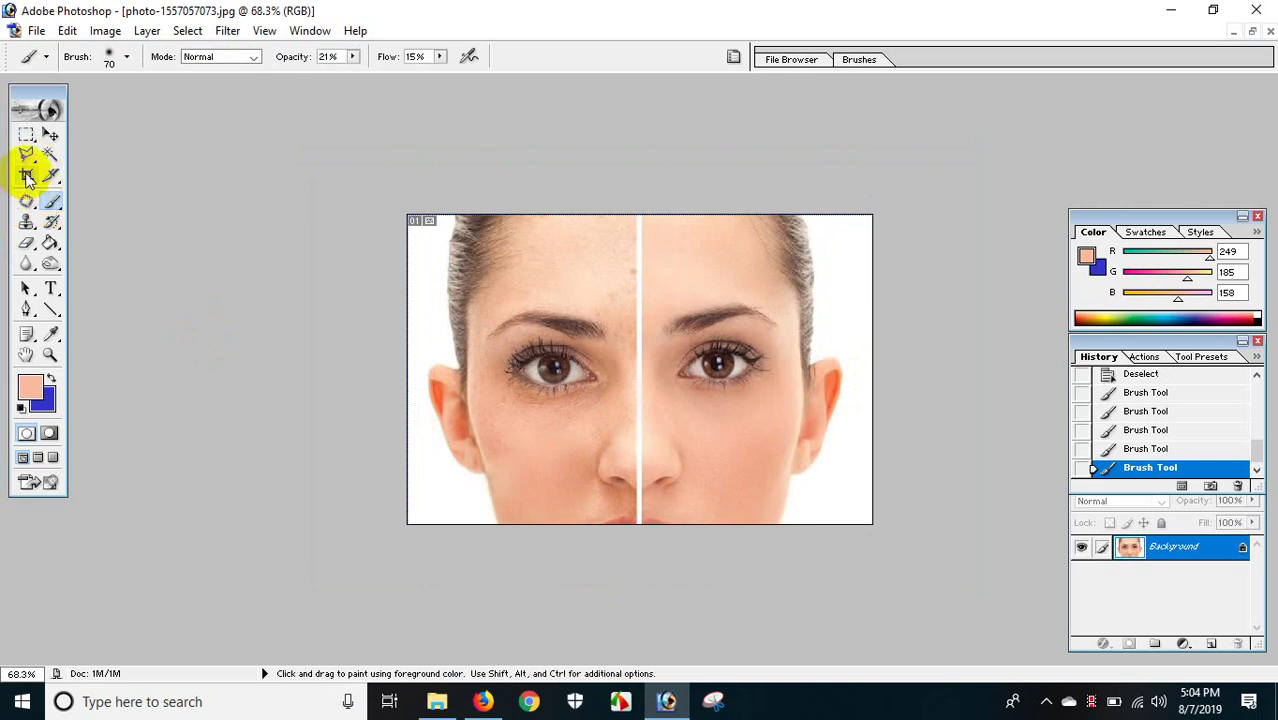
{"action": "left_click", "coordinate": [27, 176]}
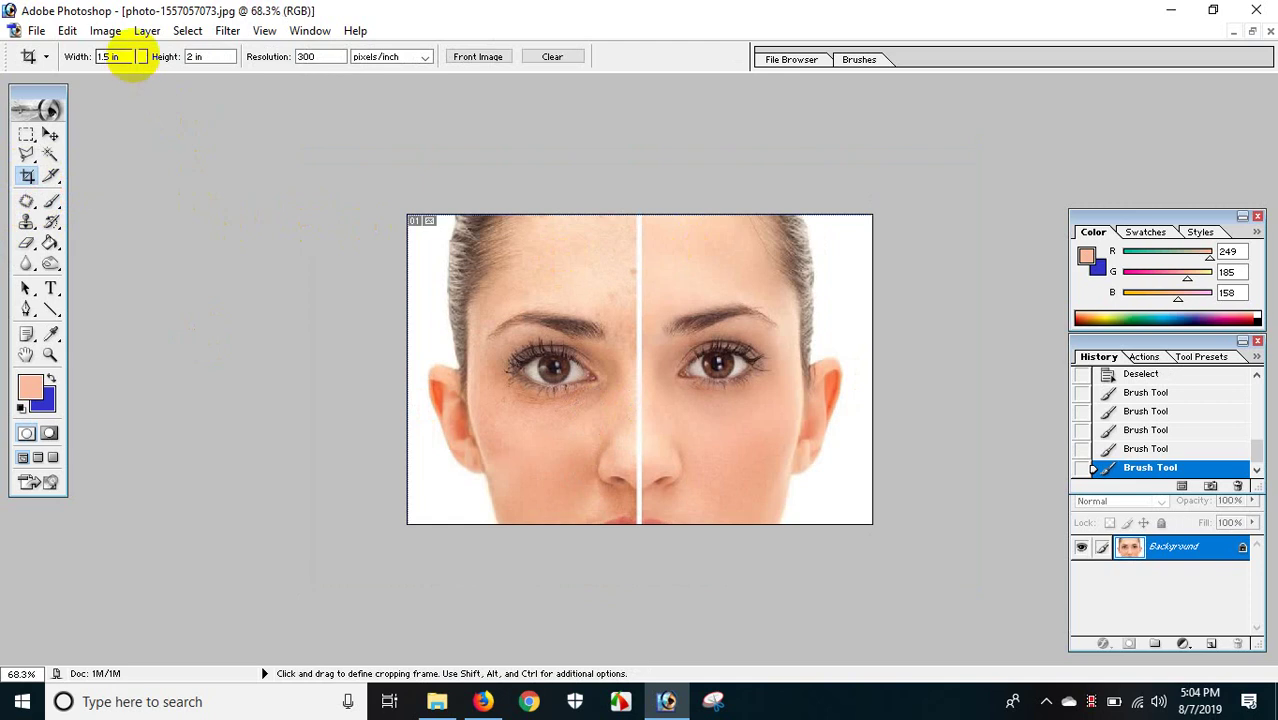
{"action": "left_click", "coordinate": [128, 56]}
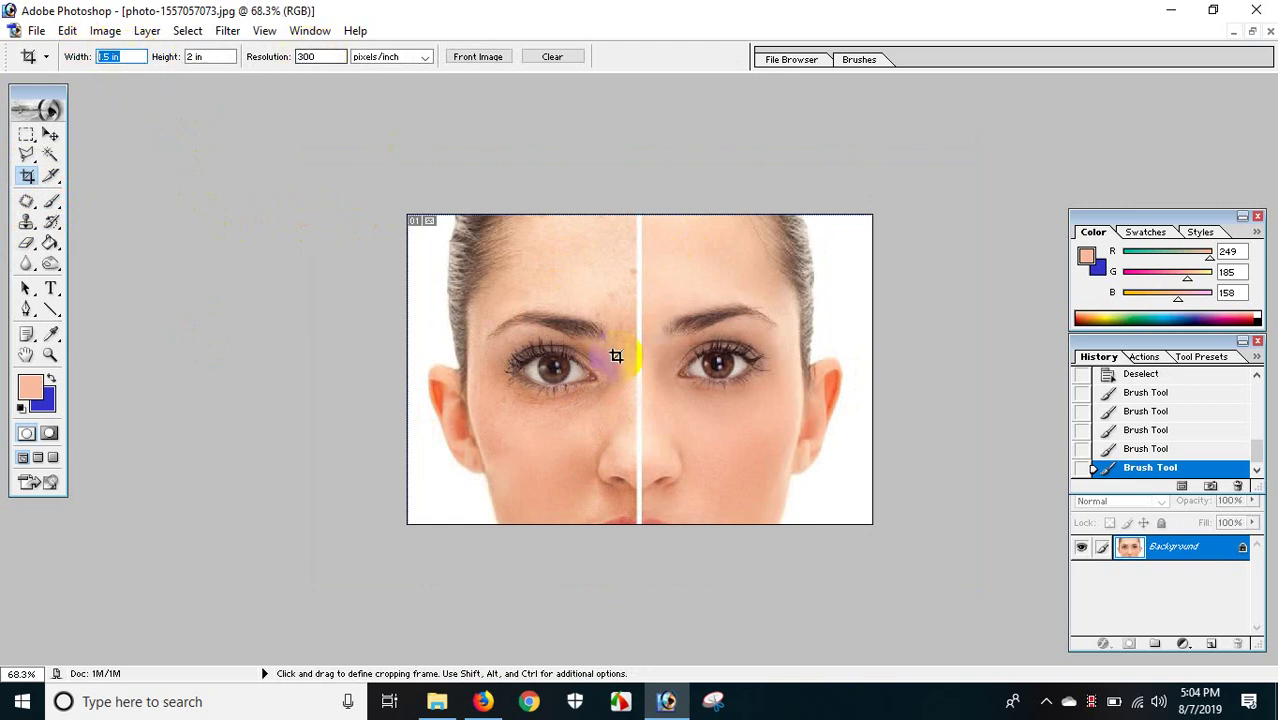
{"action": "left_click_drag", "start_coordinate": [463, 214], "coordinate": [1048, 706]}
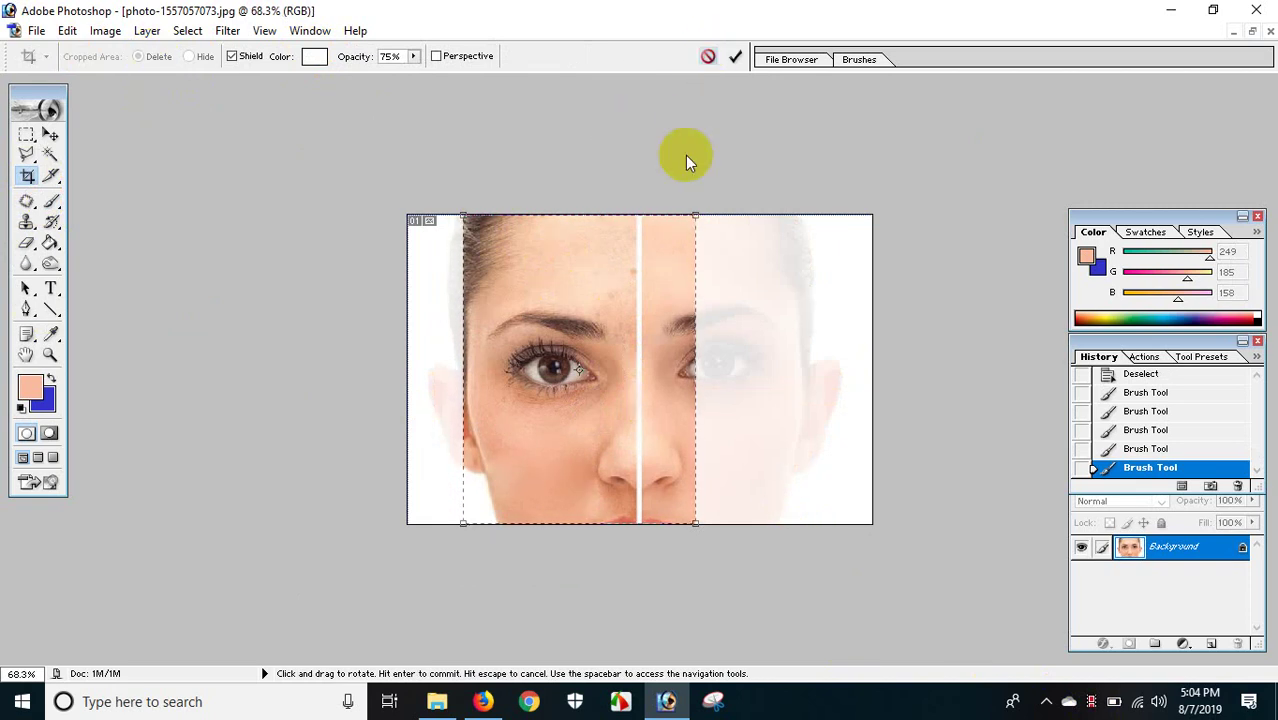
{"action": "key", "text": "Escape"}
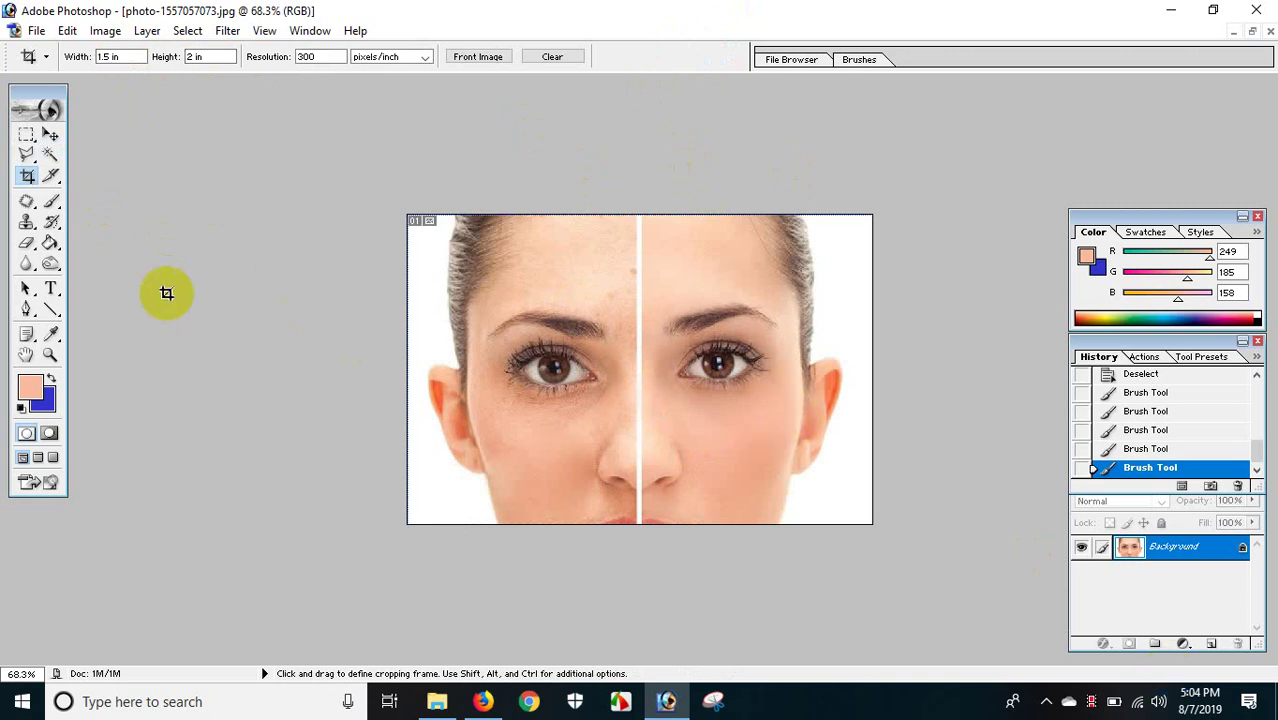
{"action": "left_click", "coordinate": [27, 138]}
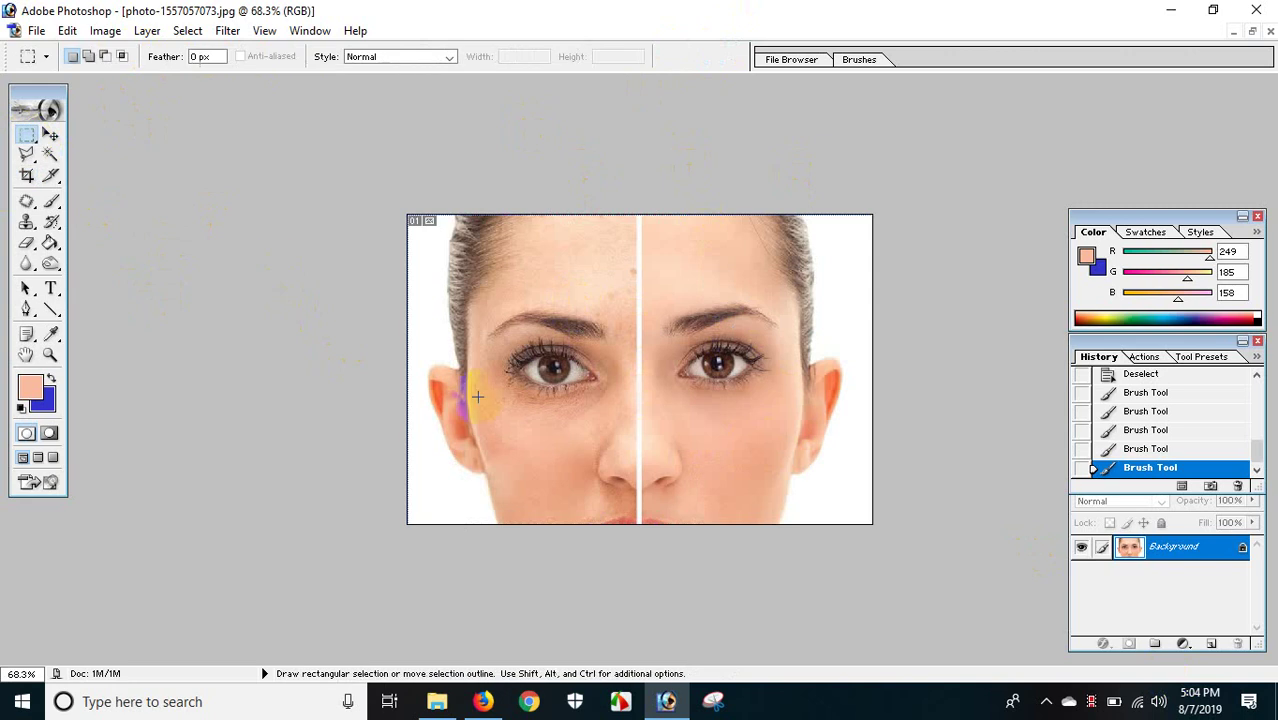
{"action": "left_click_drag", "start_coordinate": [473, 270], "coordinate": [719, 473]}
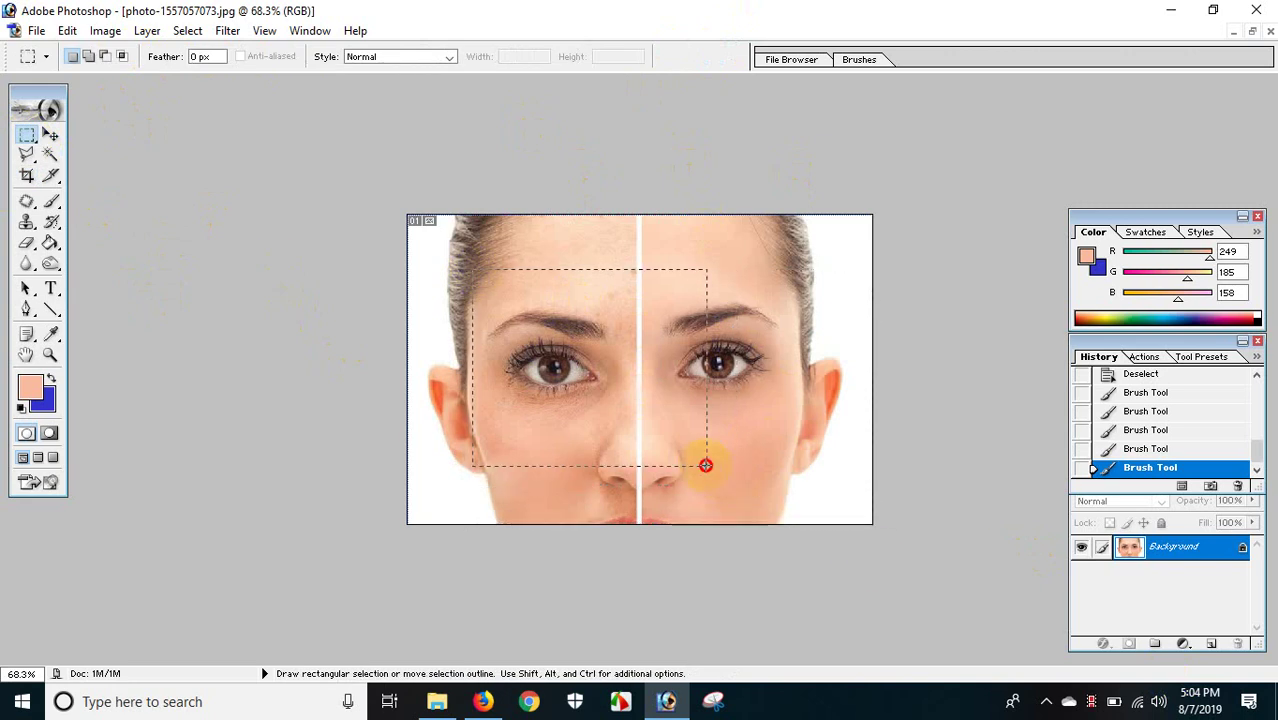
{"action": "key", "text": "ctrl+x"}
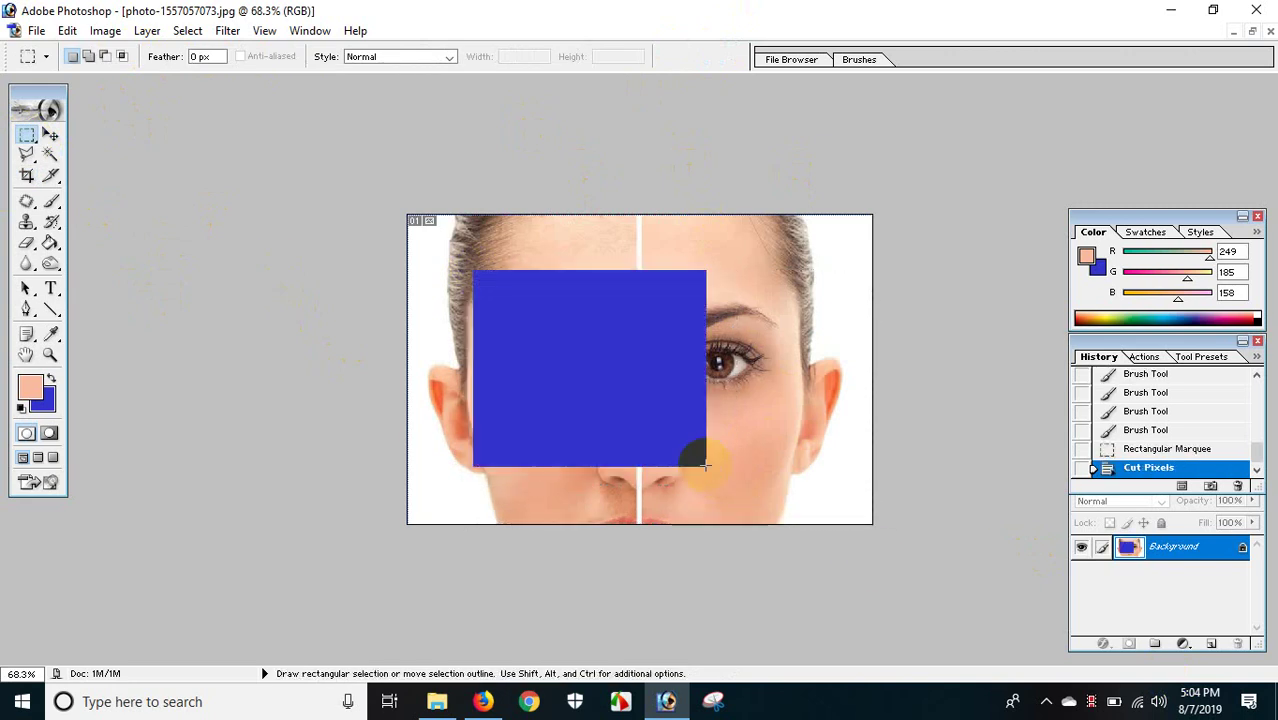
{"action": "key", "text": "ctrl+z"}
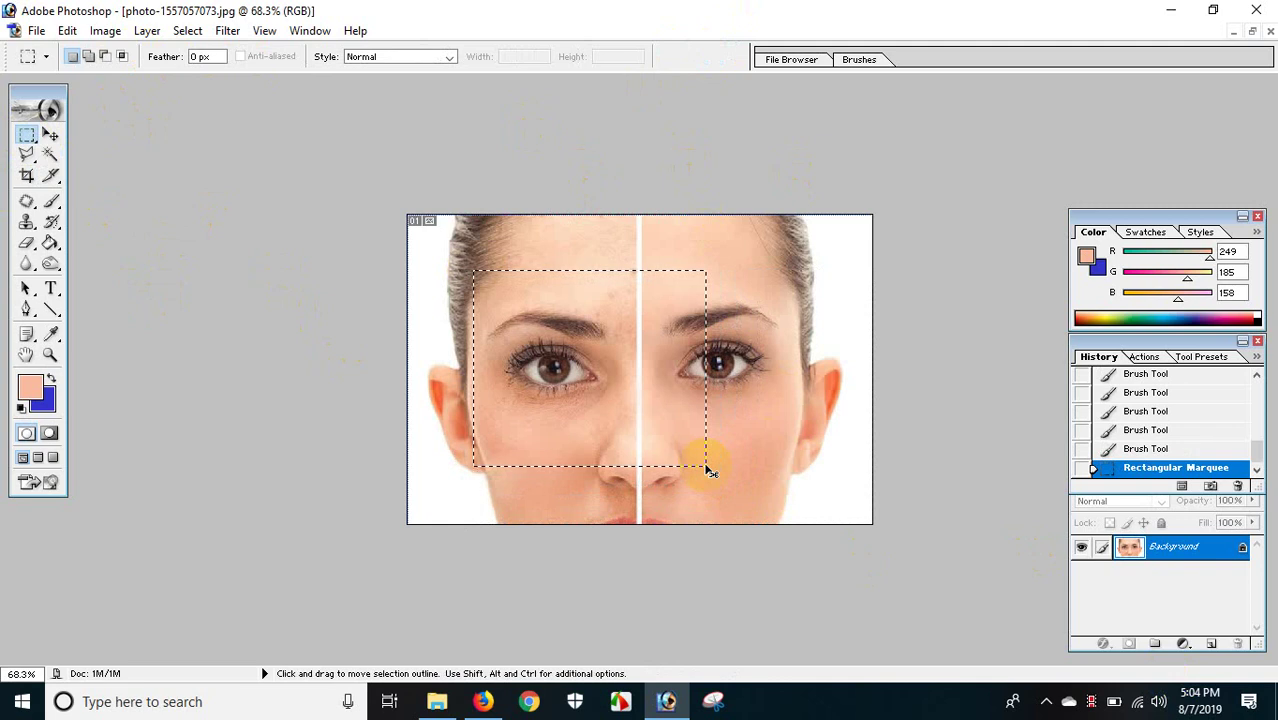
{"action": "key", "text": "ctrl+d"}
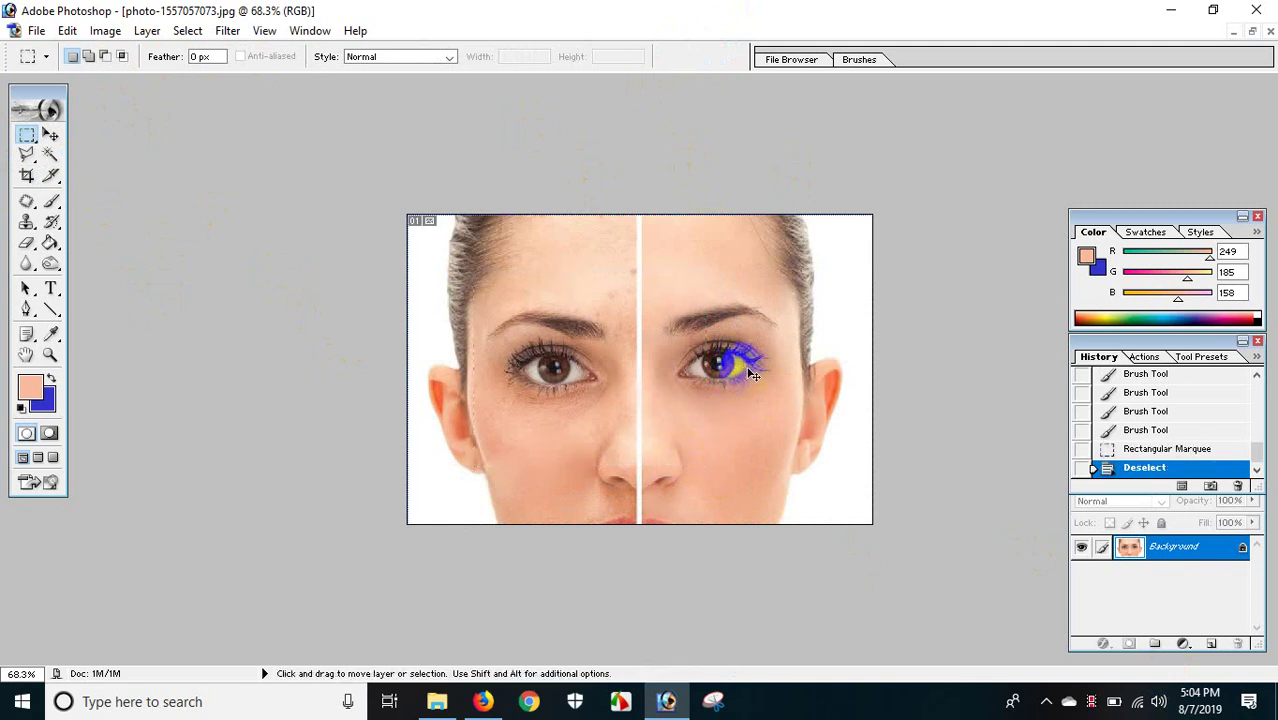
{"action": "key", "text": "ctrl+v"}
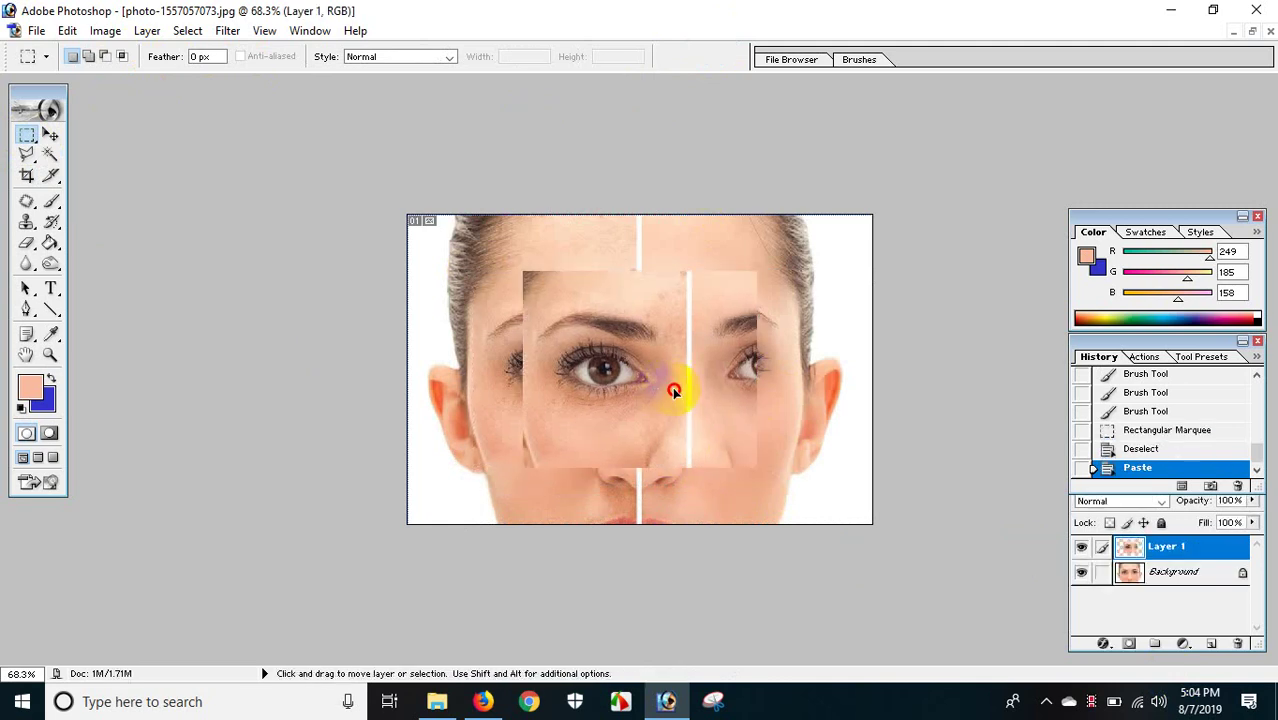
{"action": "left_click_drag", "start_coordinate": [657, 389], "coordinate": [670, 404]}
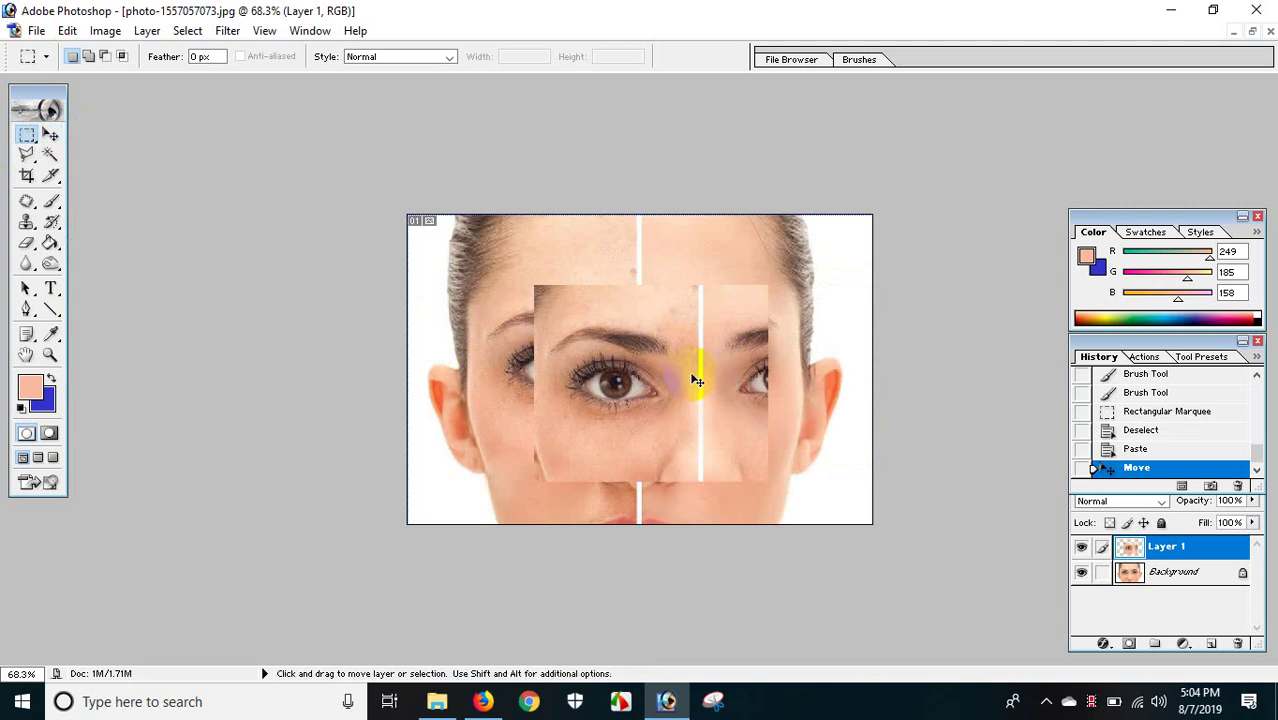
{"action": "left_click", "coordinate": [596, 349]}
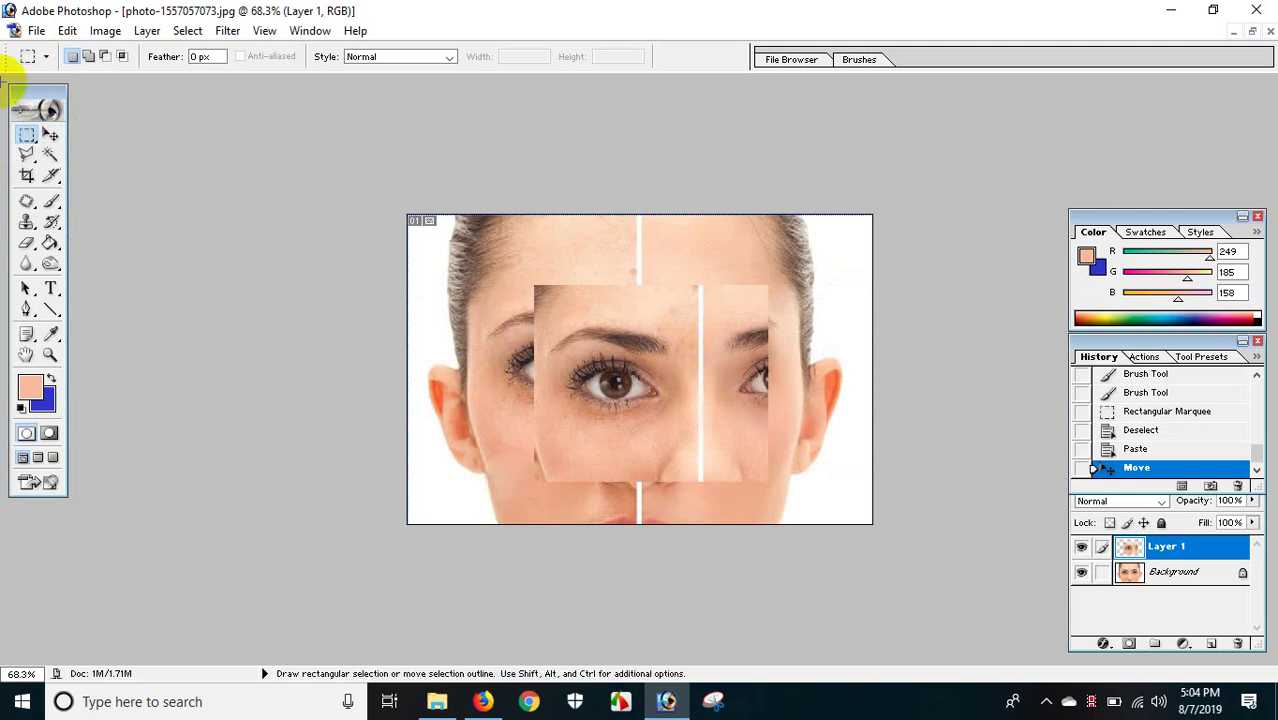
{"action": "left_click", "coordinate": [52, 138]}
{"action": "left_click_drag", "start_coordinate": [683, 354], "coordinate": [698, 335]}
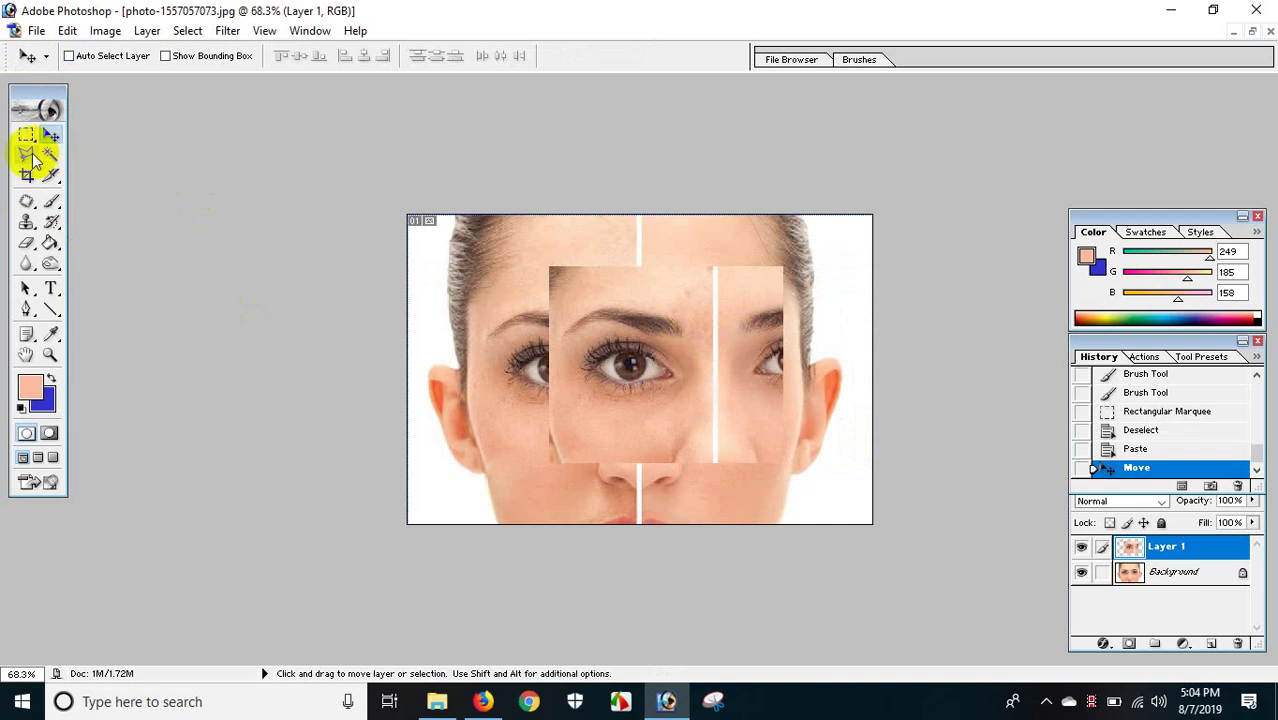
{"action": "key", "text": "ctrl+alt+z"}
{"action": "key", "text": "ctrl+alt+z"}
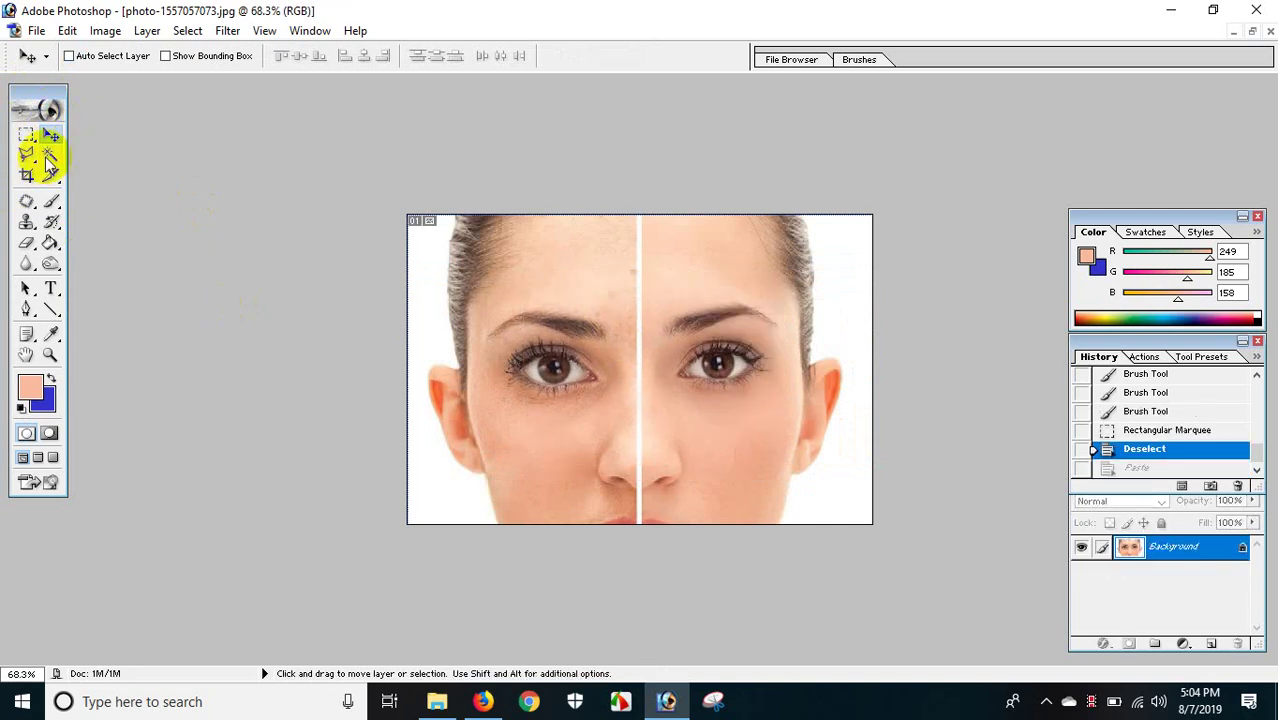
{"action": "left_click", "coordinate": [27, 158]}
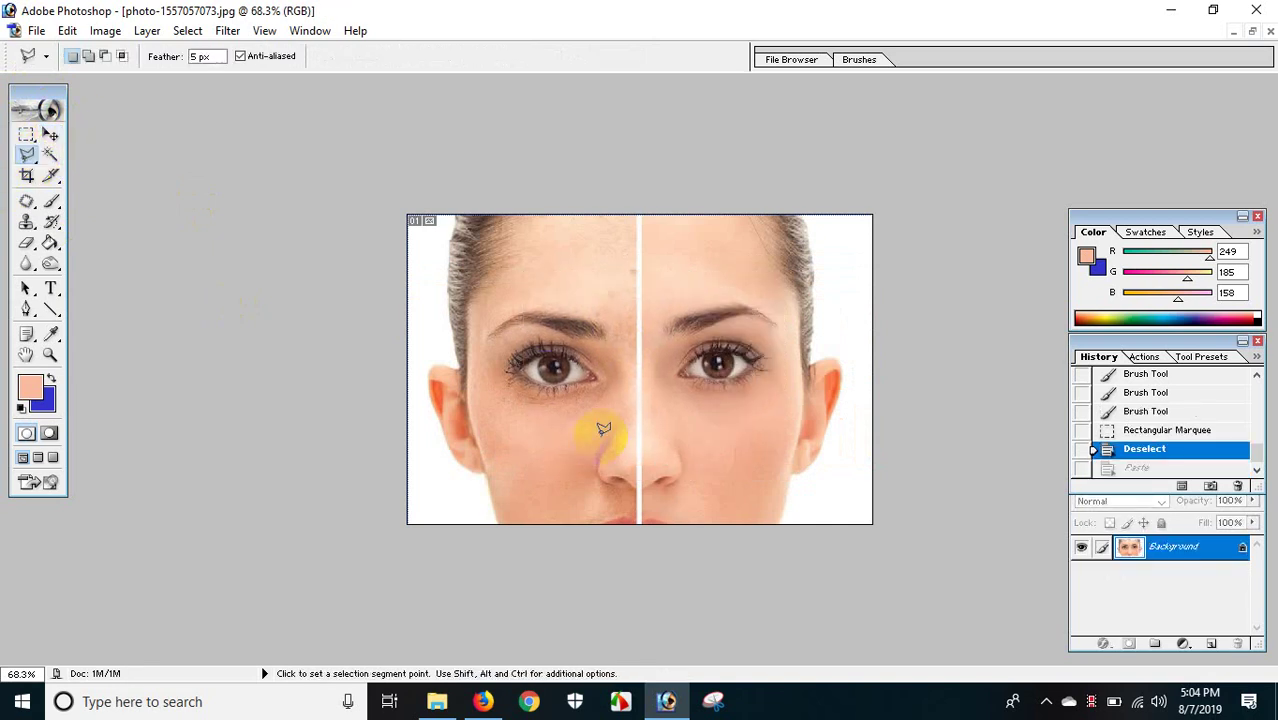
{"action": "key", "text": "ctrl+plus"}
{"action": "key", "text": "ctrl+plus"}
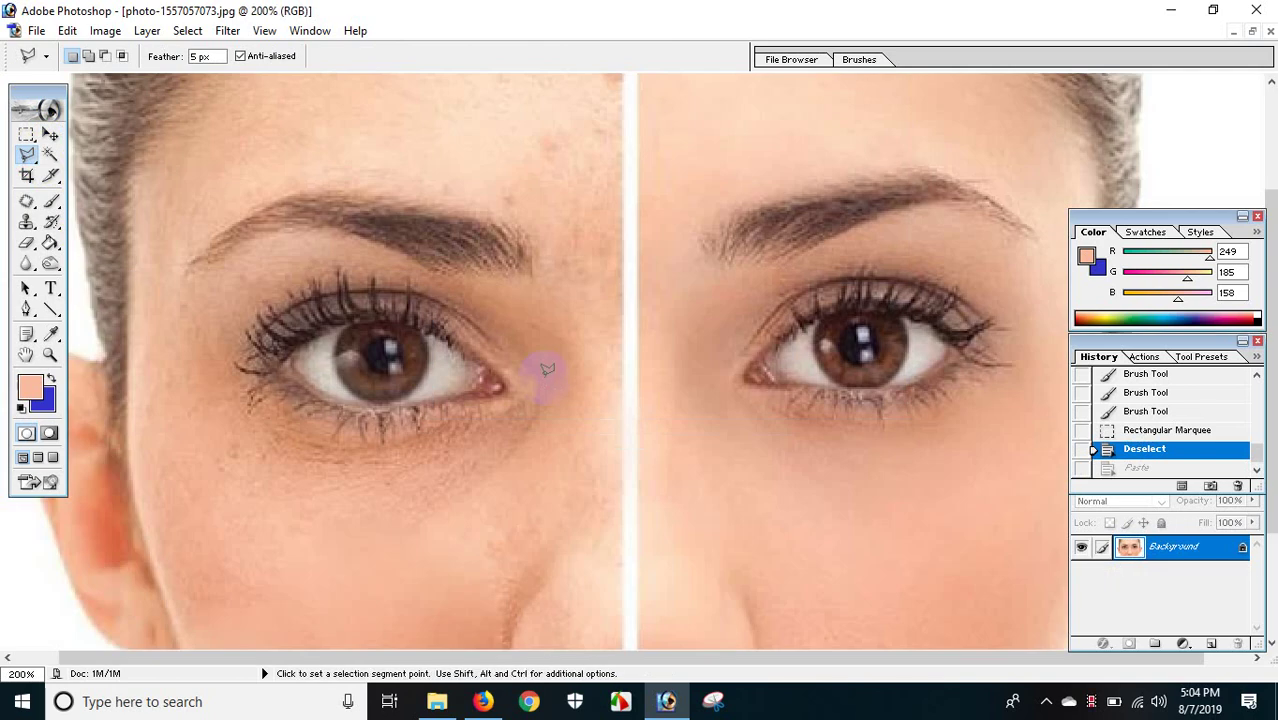
{"action": "scroll", "coordinate": [551, 347], "scroll_direction": "up", "scroll_amount": 1}
{"action": "left_click", "coordinate": [440, 277]}
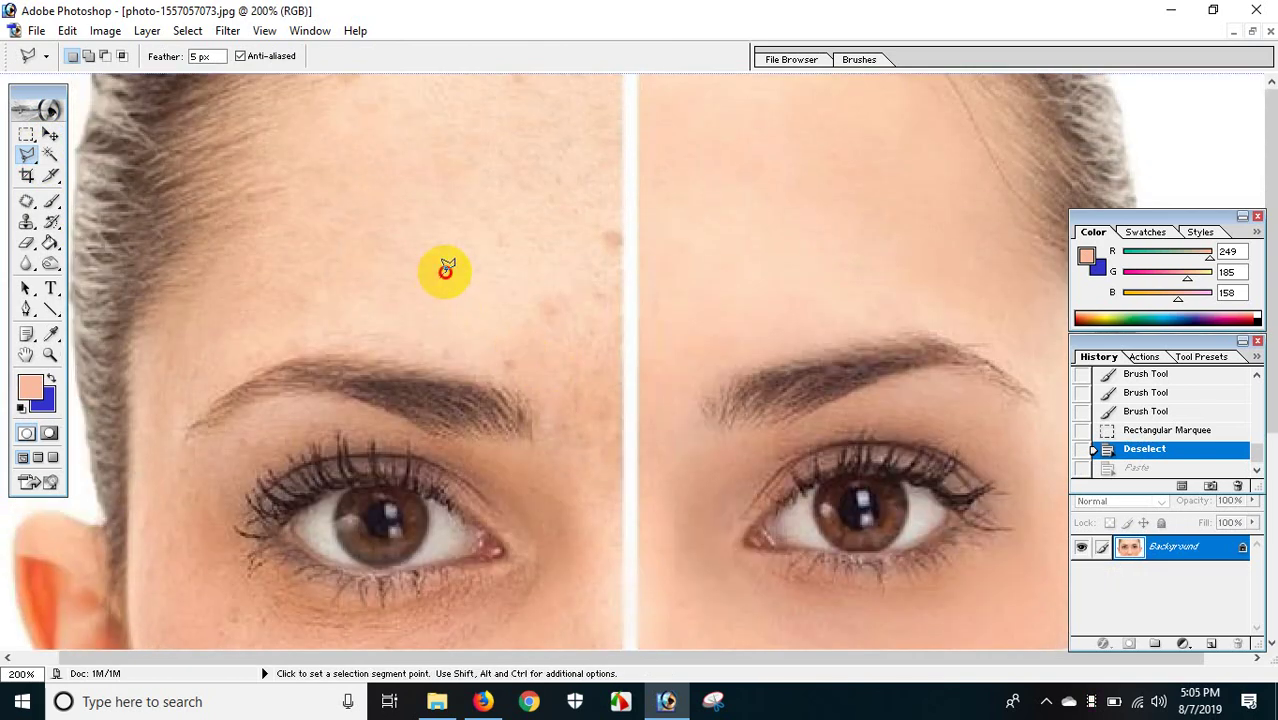
{"action": "left_click", "coordinate": [637, 185]}
{"action": "left_click", "coordinate": [663, 244]}
{"action": "left_click", "coordinate": [663, 291]}
{"action": "left_click", "coordinate": [566, 332]}
{"action": "left_click", "coordinate": [509, 332]}
{"action": "left_click", "coordinate": [431, 309]}
{"action": "left_click", "coordinate": [374, 254]}
{"action": "left_click", "coordinate": [413, 251]}
{"action": "left_click", "coordinate": [502, 206]}
{"action": "left_click", "coordinate": [369, 199]}
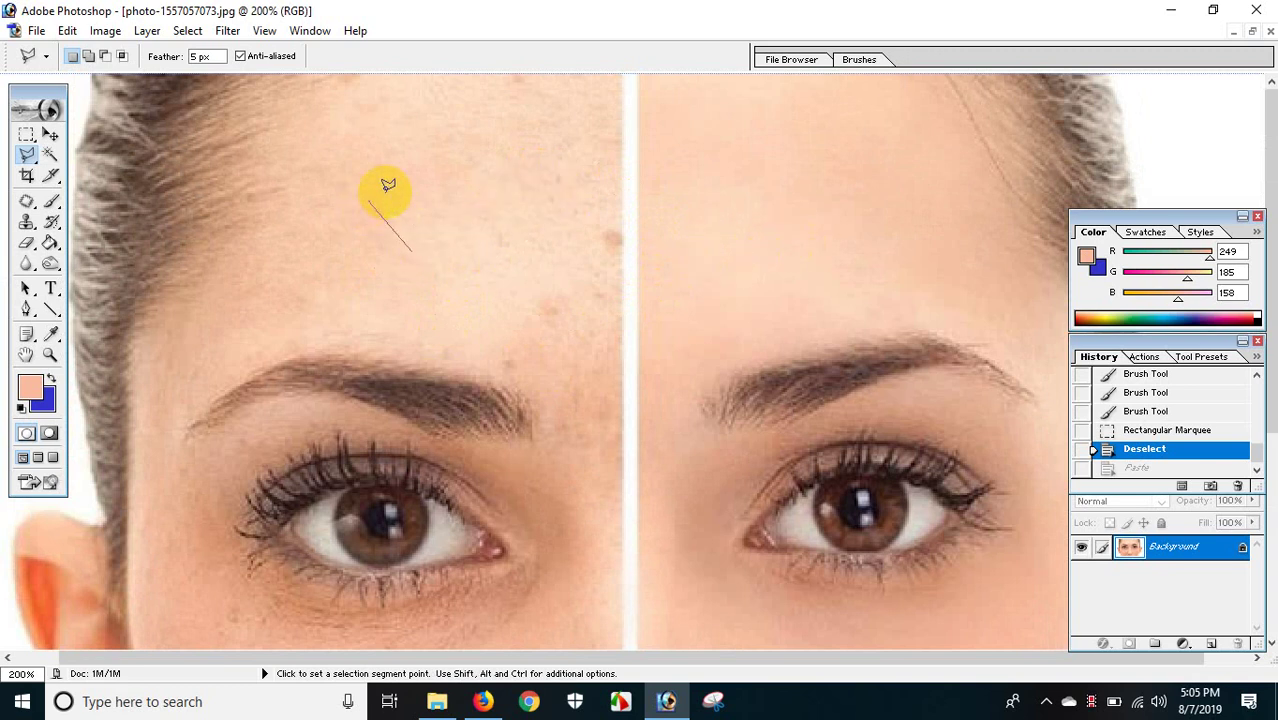
{"action": "left_click", "coordinate": [403, 162]}
{"action": "left_click", "coordinate": [498, 158]}
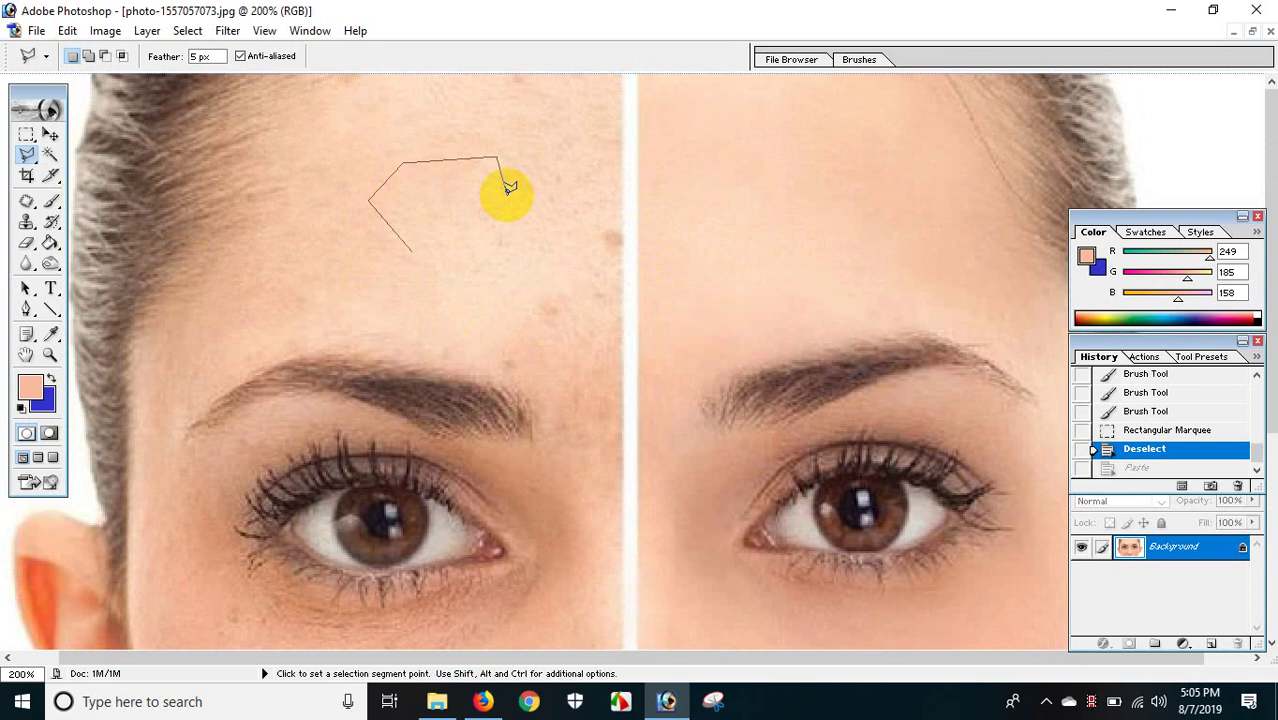
{"action": "key", "text": "BackSpace"}
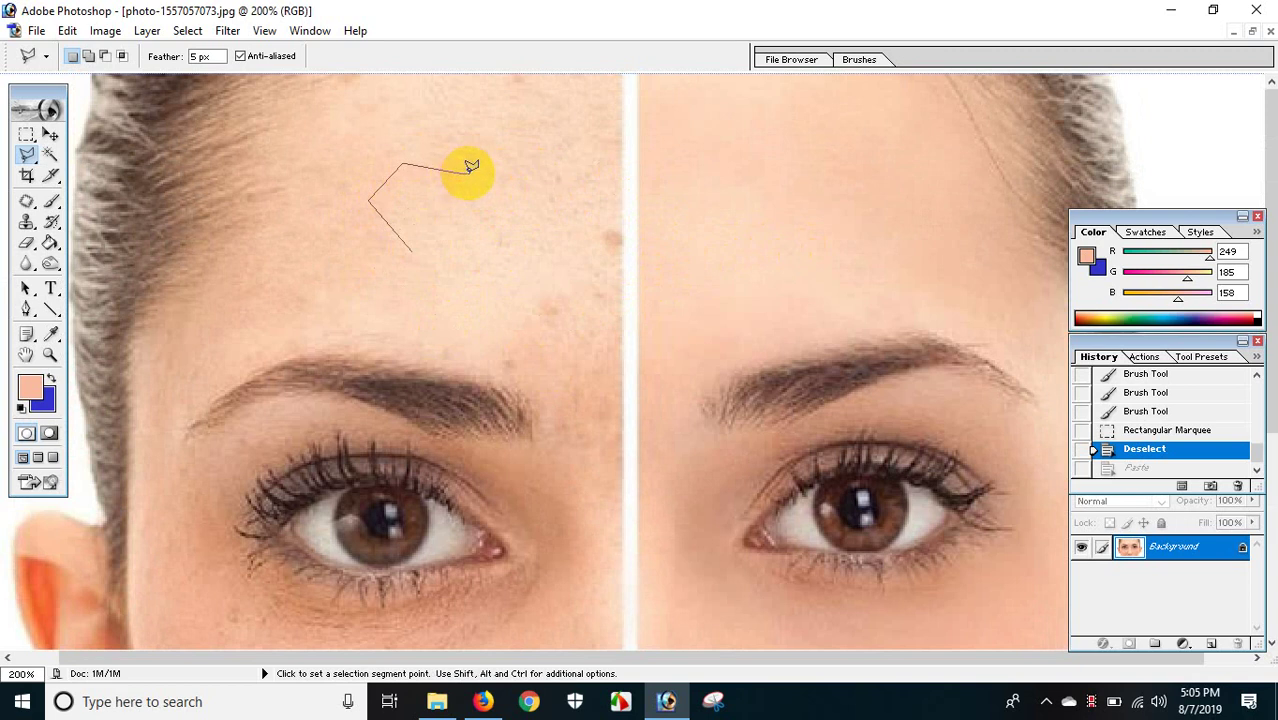
{"action": "left_click", "coordinate": [461, 173]}
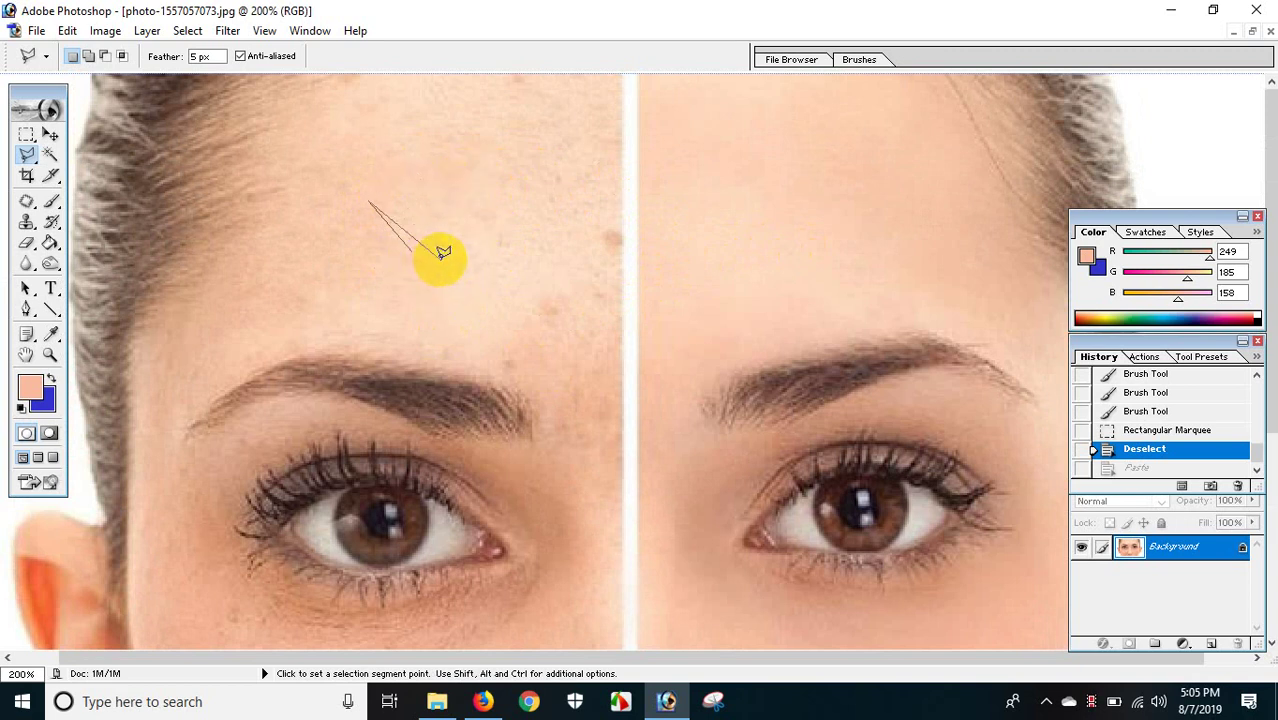
{"action": "key", "text": "Escape"}
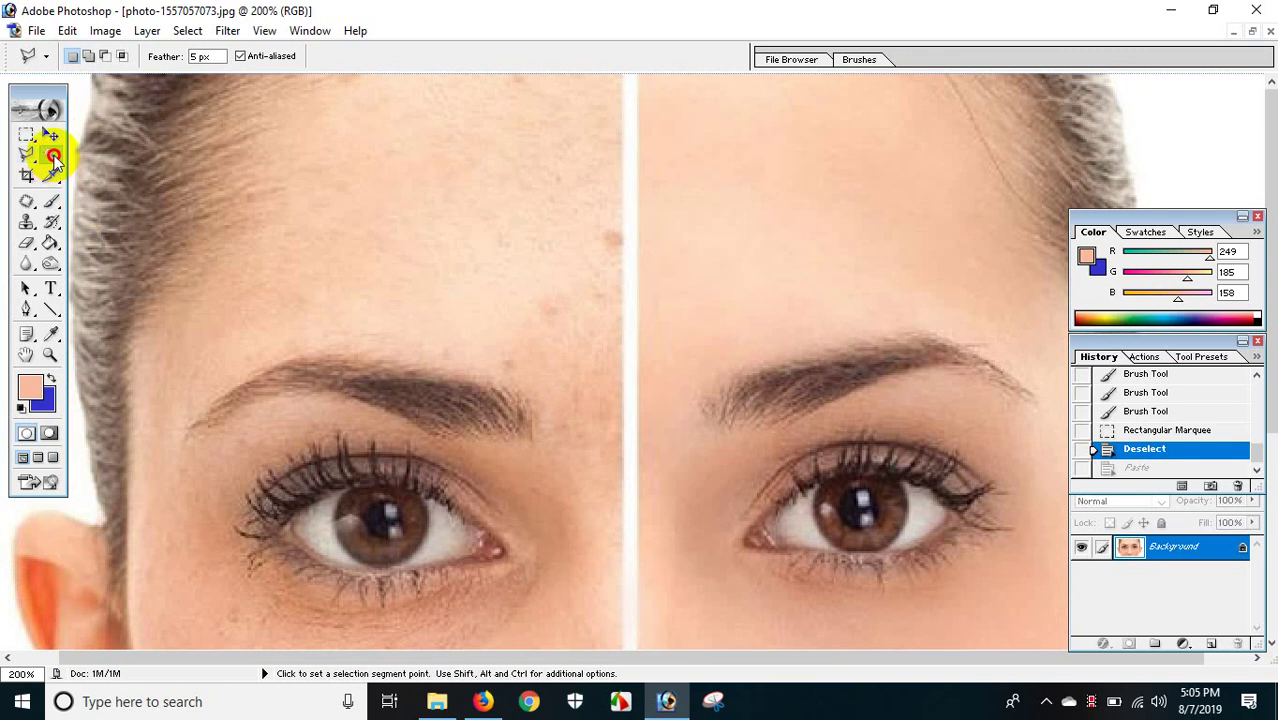
{"action": "left_click", "coordinate": [52, 156]}
{"action": "left_click", "coordinate": [725, 303]}
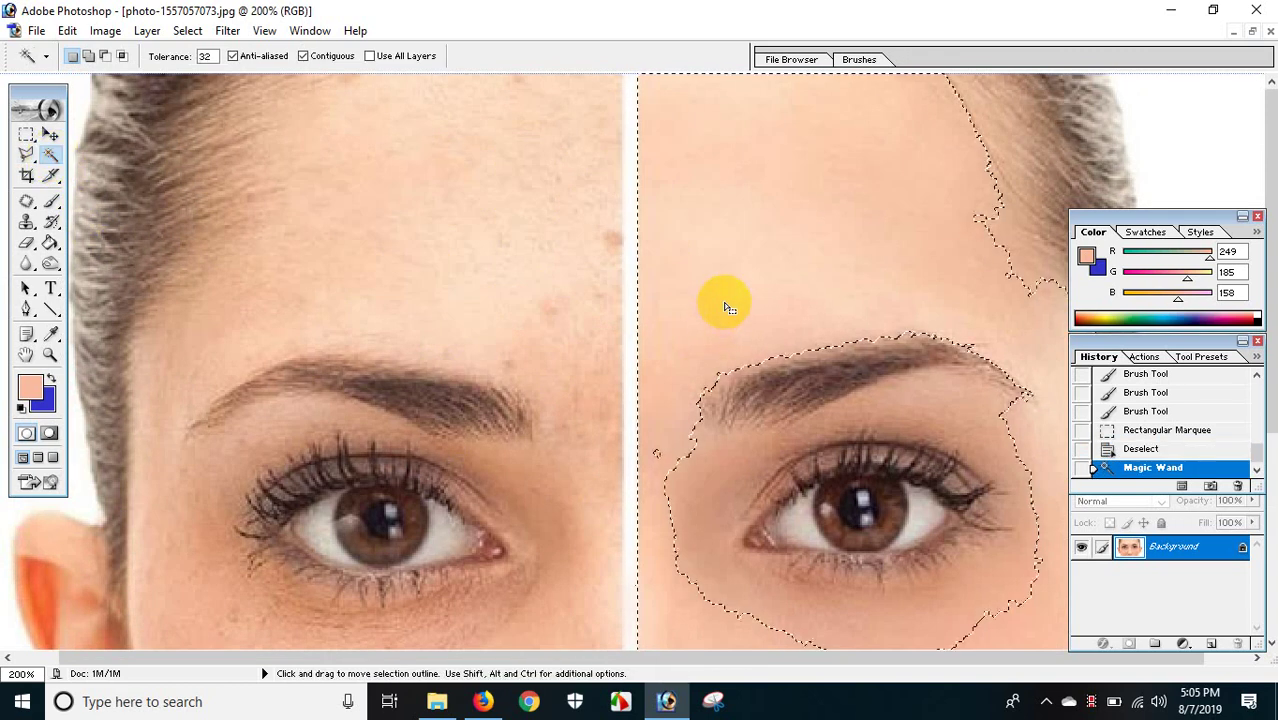
{"action": "key", "text": "ctrl+minus"}
{"action": "key", "text": "ctrl+minus"}
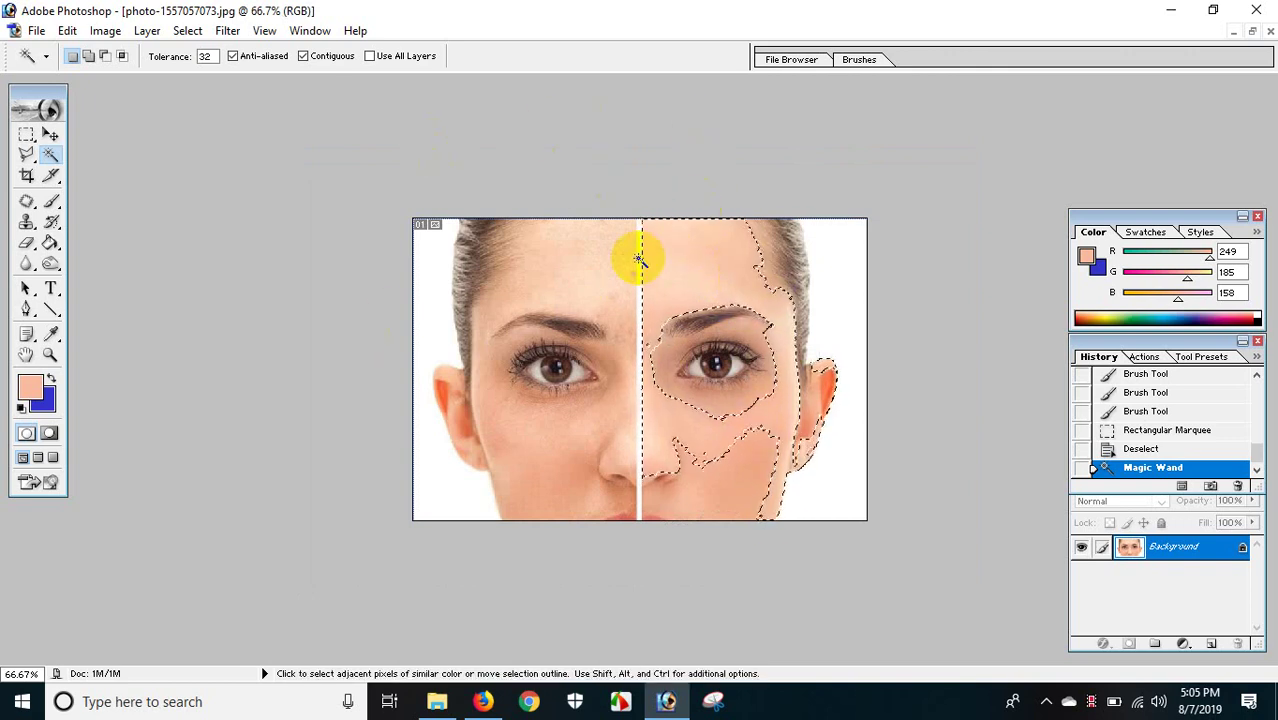
{"action": "left_click", "coordinate": [846, 251]}
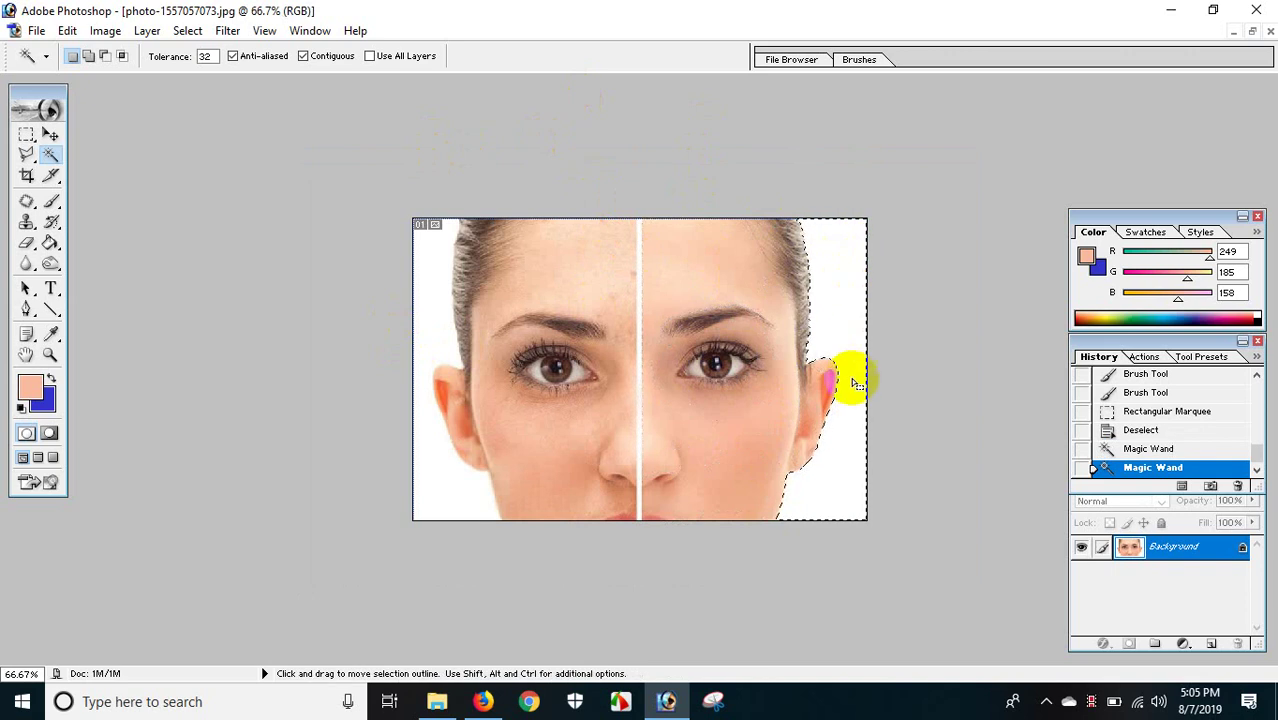
{"action": "key", "text": "Delete"}
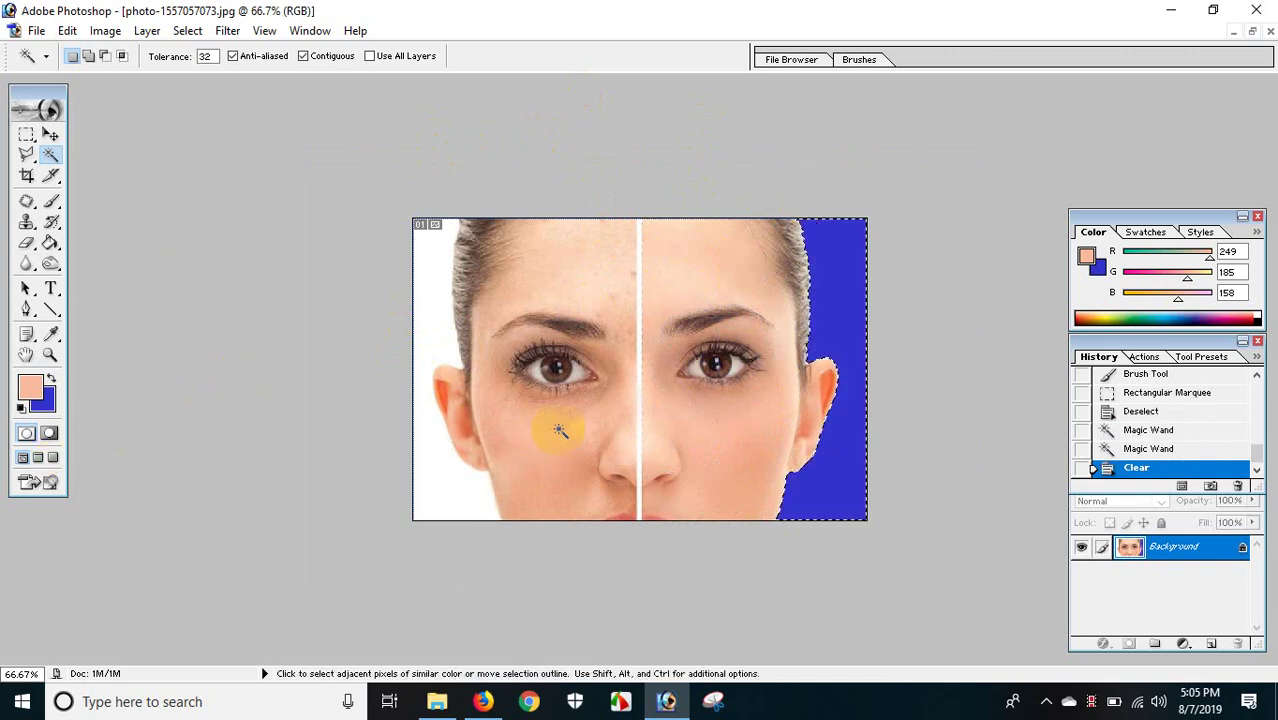
{"action": "left_click", "coordinate": [433, 336]}
{"action": "key", "text": "Delete"}
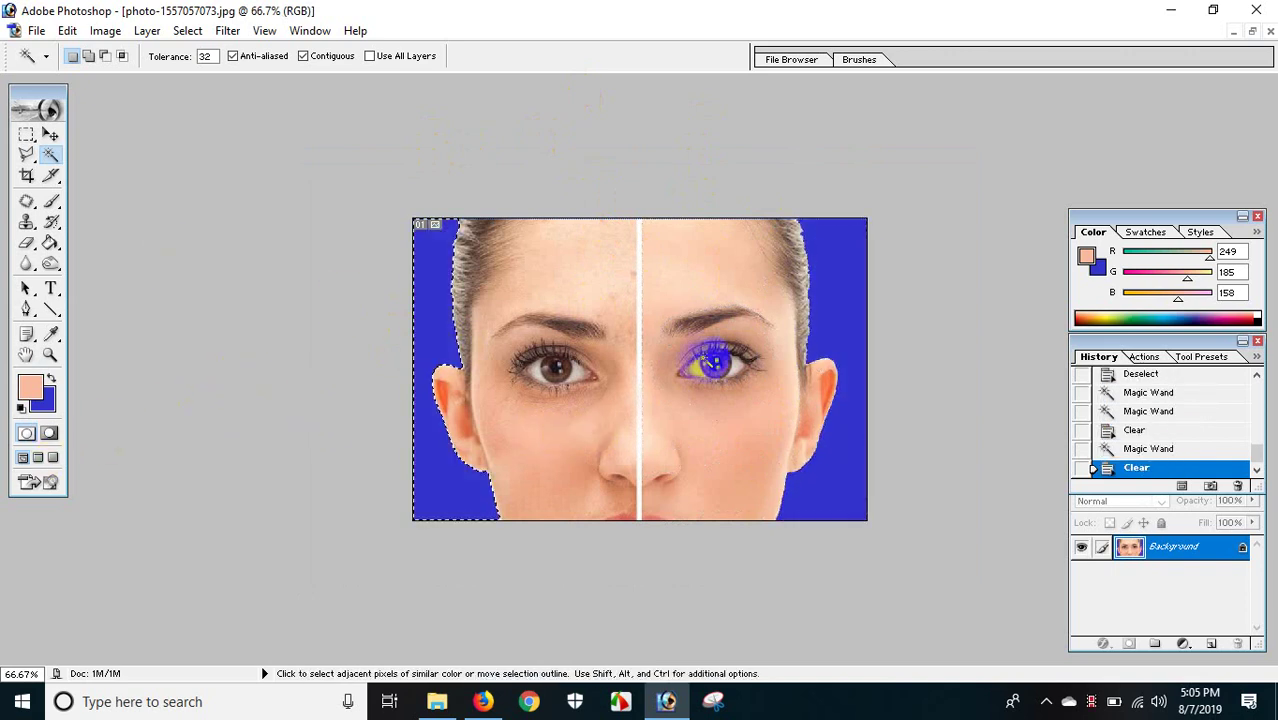
{"action": "left_click", "coordinate": [941, 349]}
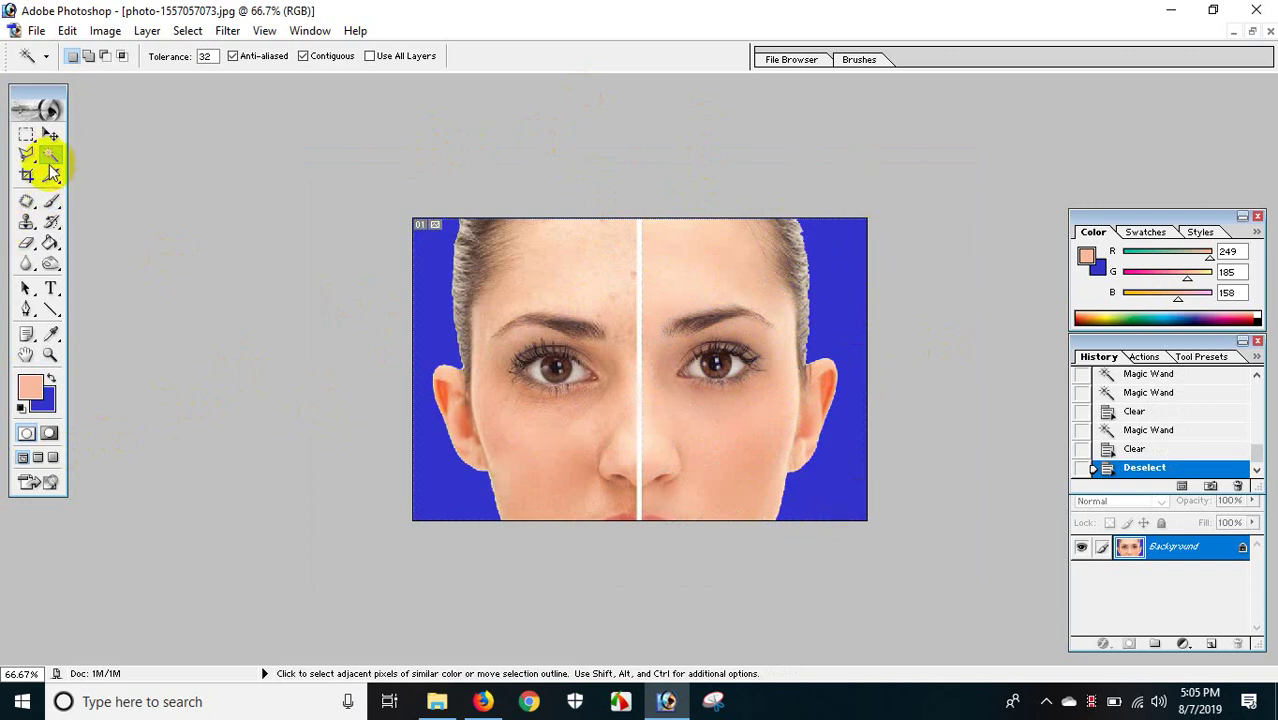
{"action": "key", "text": "ctrl+alt+z"}
{"action": "key", "text": "ctrl+alt+z"}
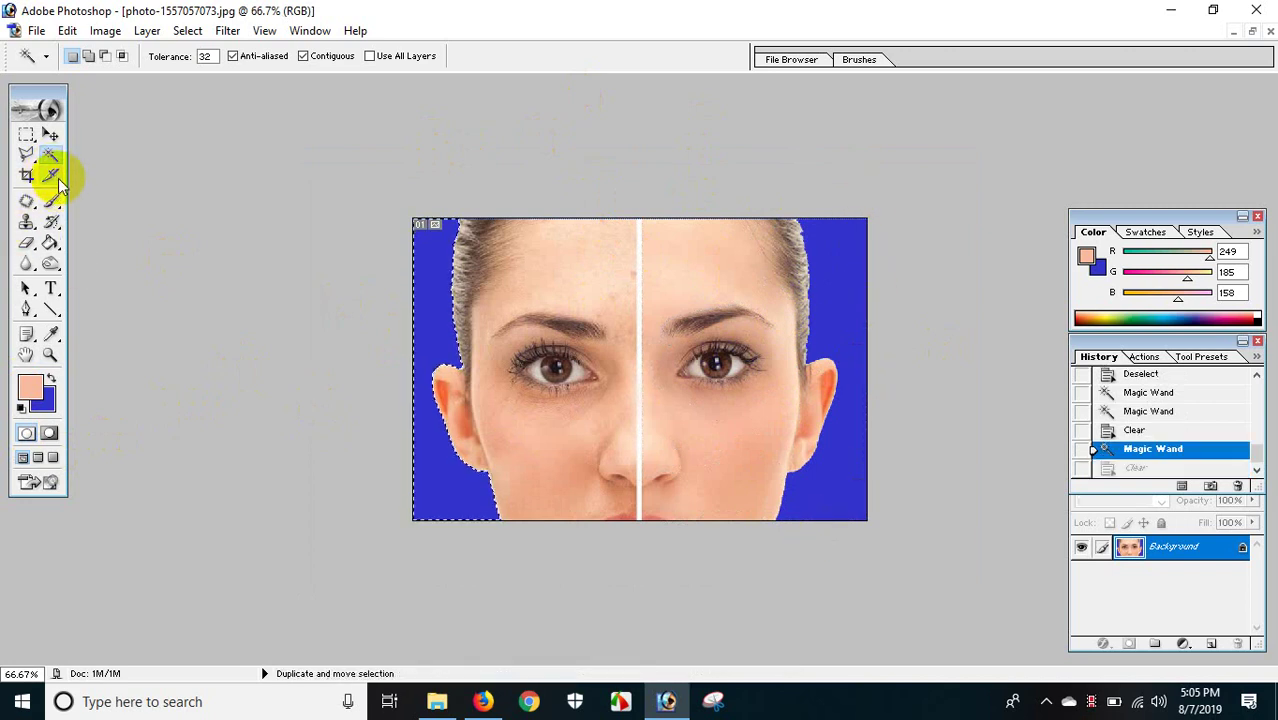
{"action": "key", "text": "ctrl+alt+z"}
{"action": "key", "text": "ctrl+alt+z"}
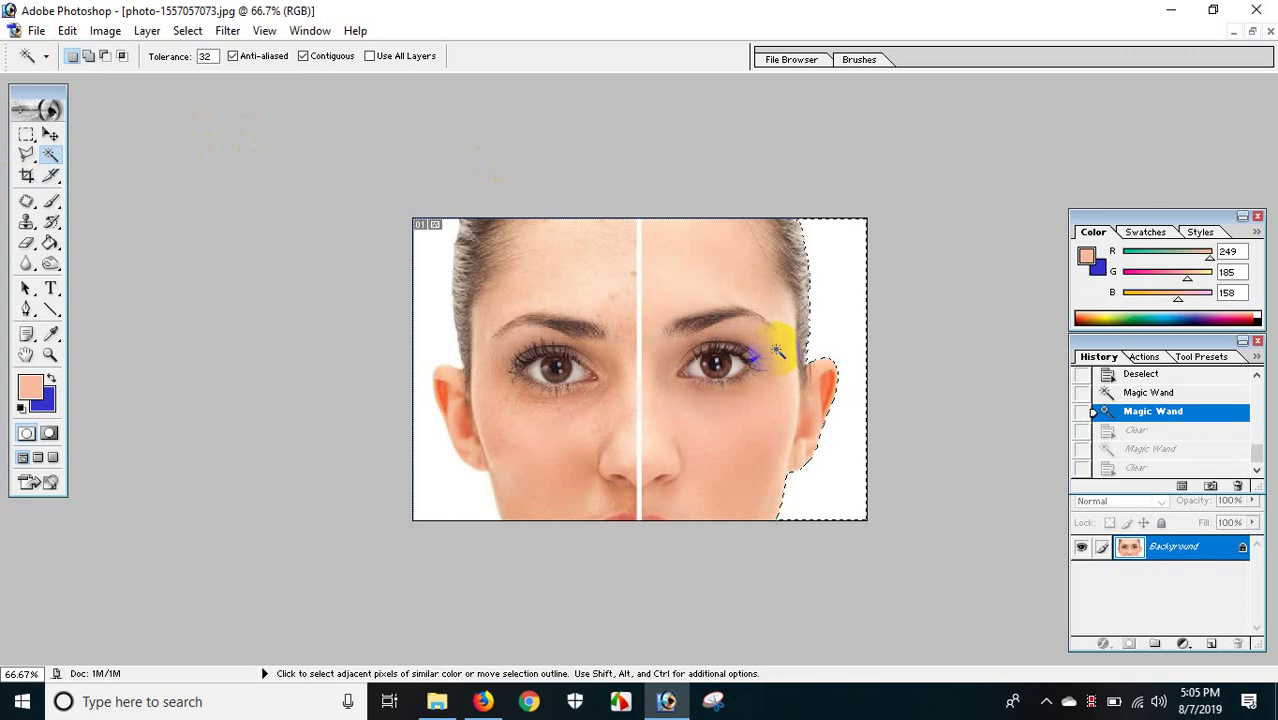
{"action": "left_click", "coordinate": [757, 320]}
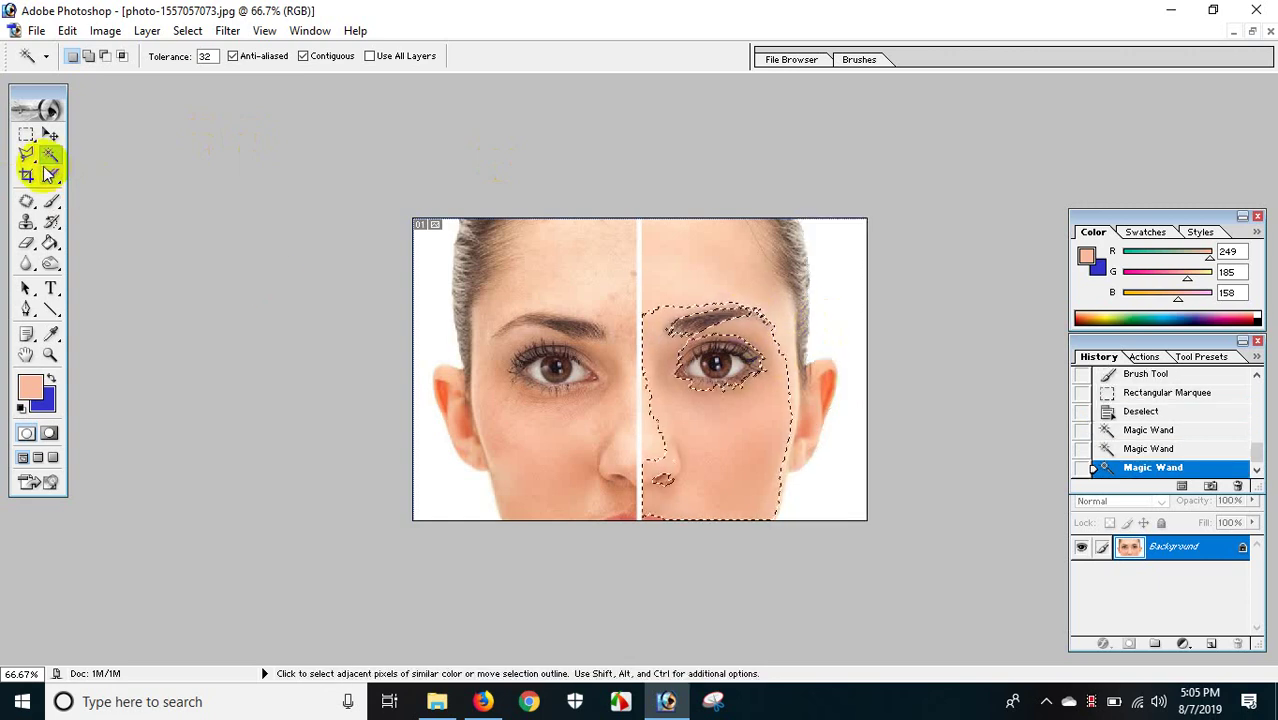
{"action": "left_click", "coordinate": [226, 260]}
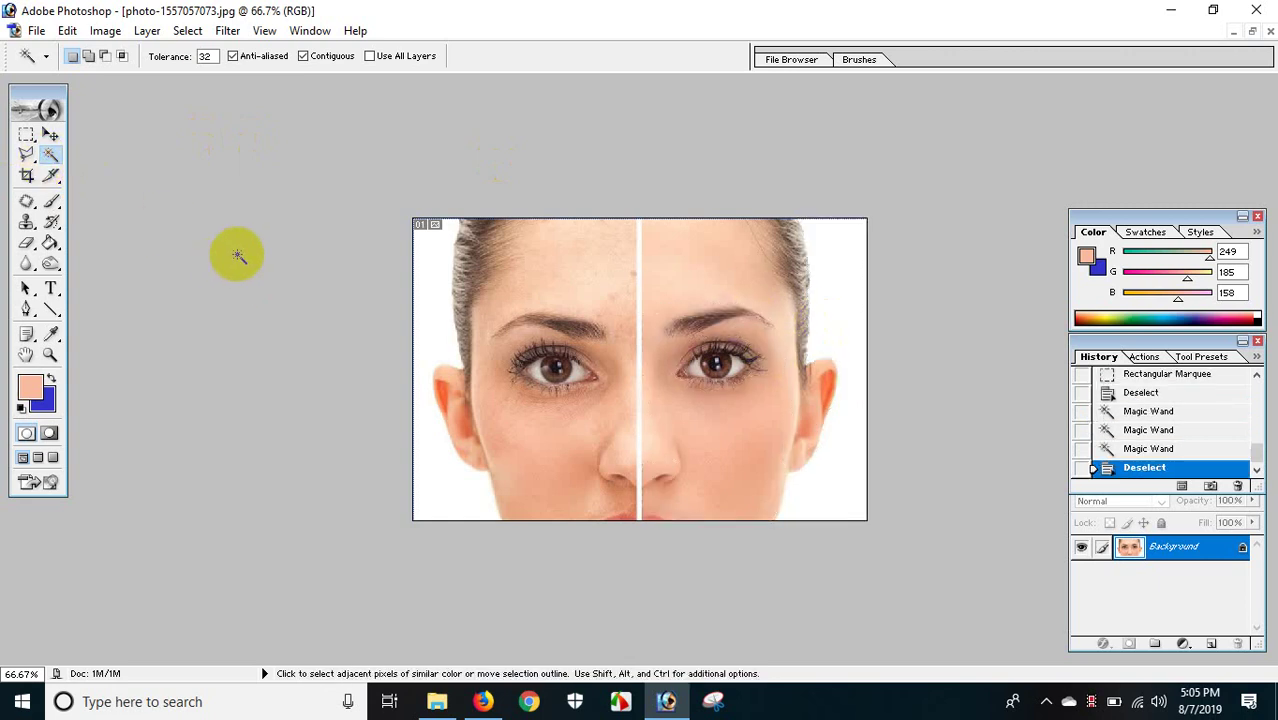
{"action": "left_click", "coordinate": [428, 300]}
{"action": "left_click", "coordinate": [345, 313]}
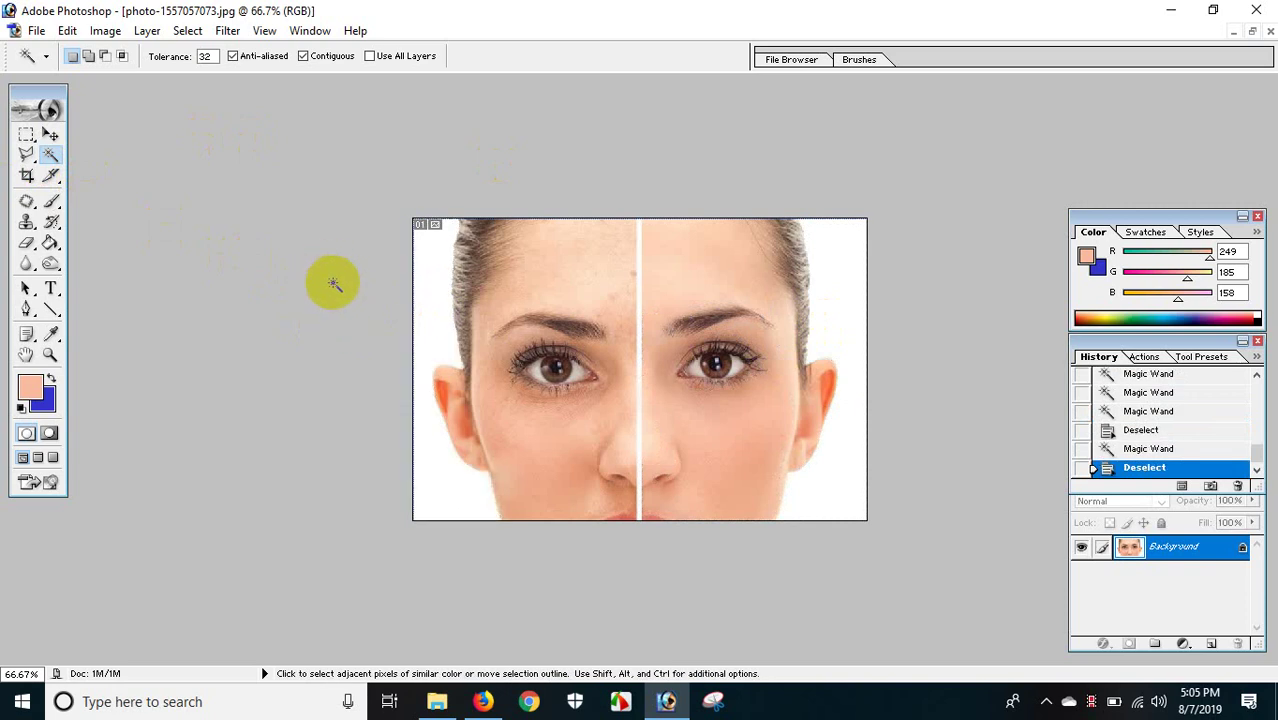
{"action": "left_click", "coordinate": [27, 176]}
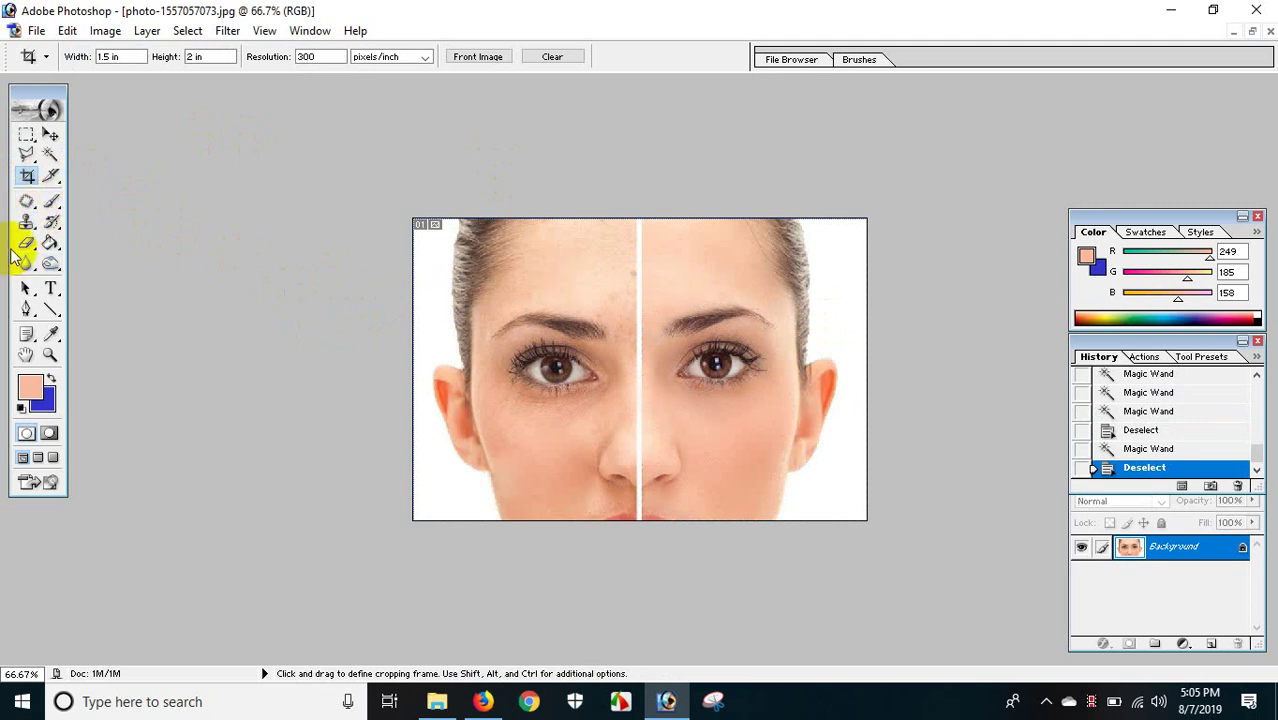
Step: Undo a trial eraser stroke on the forehead and fill both forehead sides with peach
{"action": "left_click", "coordinate": [27, 243]}
{"action": "mouse_move", "coordinate": [621, 245]}
{"action": "left_mouse_down"}
{"action": "mouse_move", "coordinate": [619, 362]}
{"action": "mouse_move", "coordinate": [627, 323]}
{"action": "left_mouse_up"}
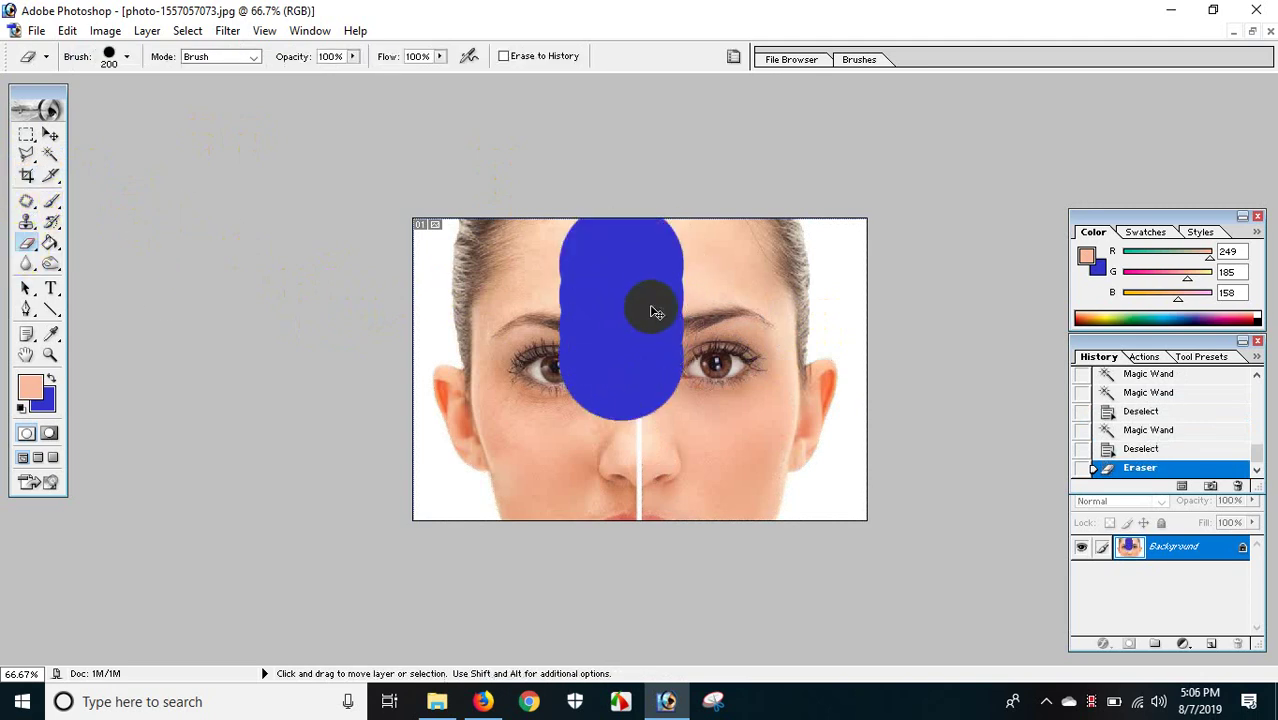
{"action": "key", "text": "ctrl+z"}
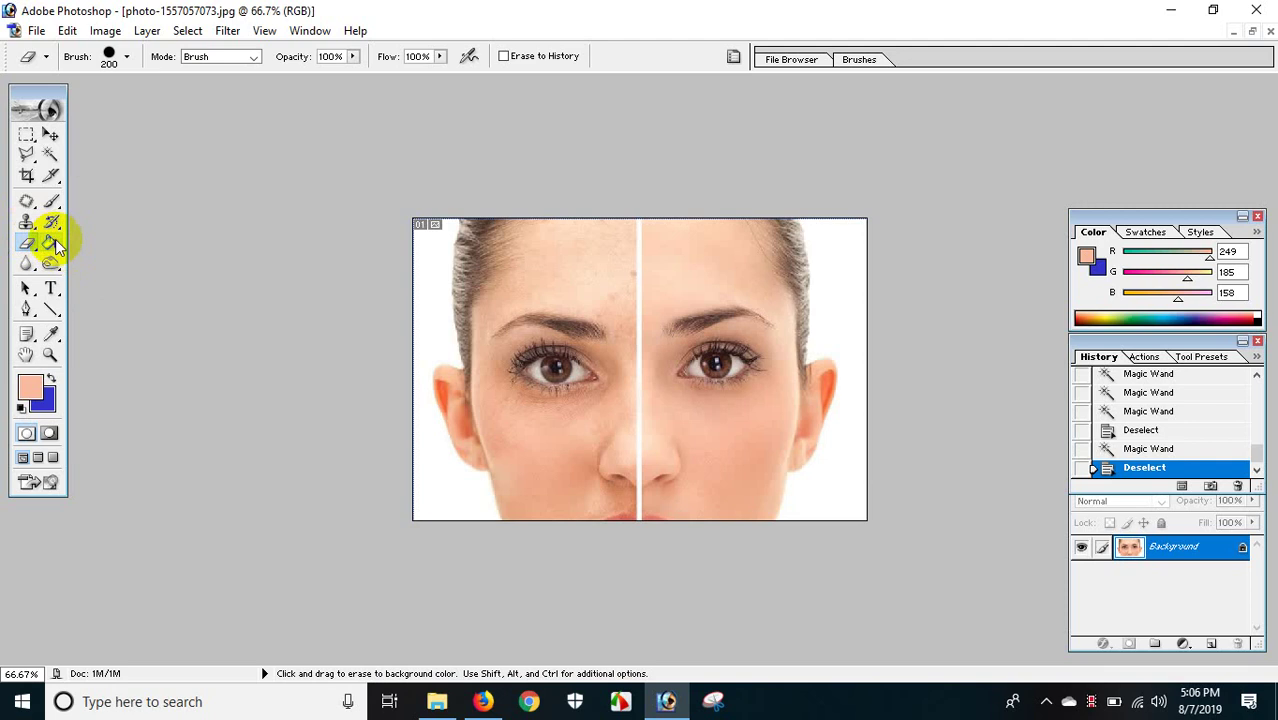
{"action": "left_click", "coordinate": [55, 239]}
{"action": "left_click", "coordinate": [600, 285]}
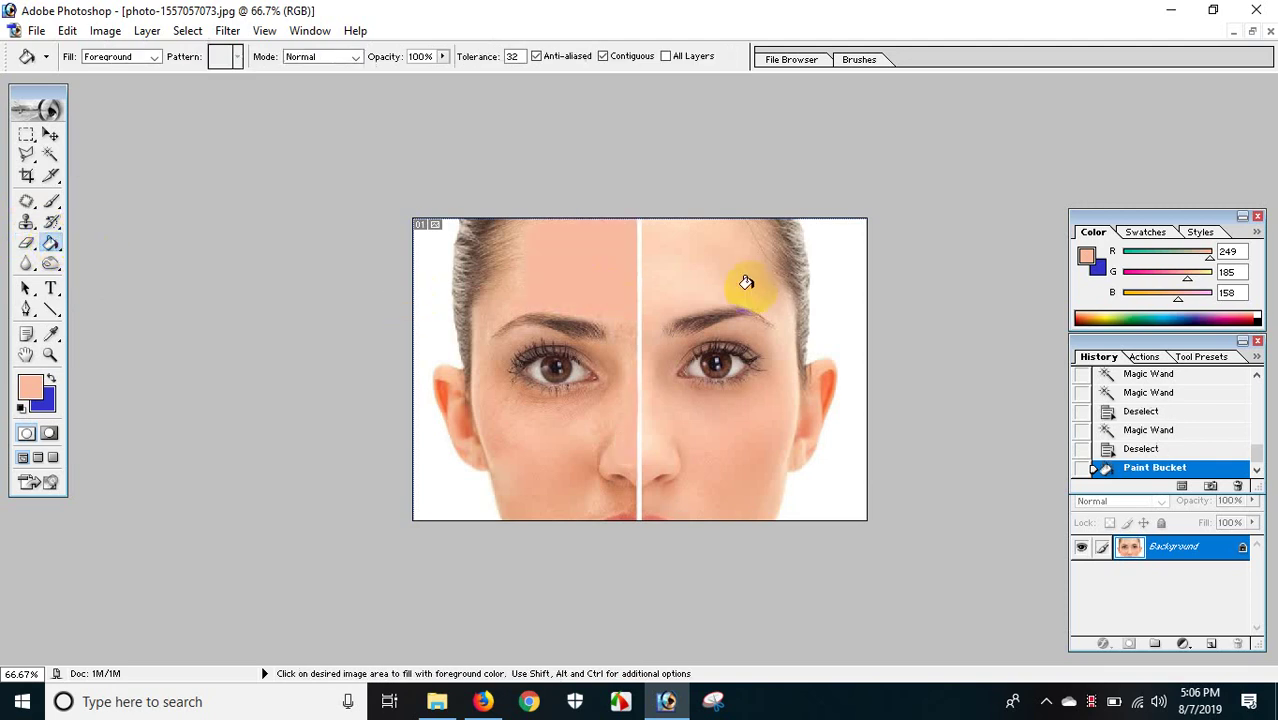
{"action": "left_click", "coordinate": [688, 280]}
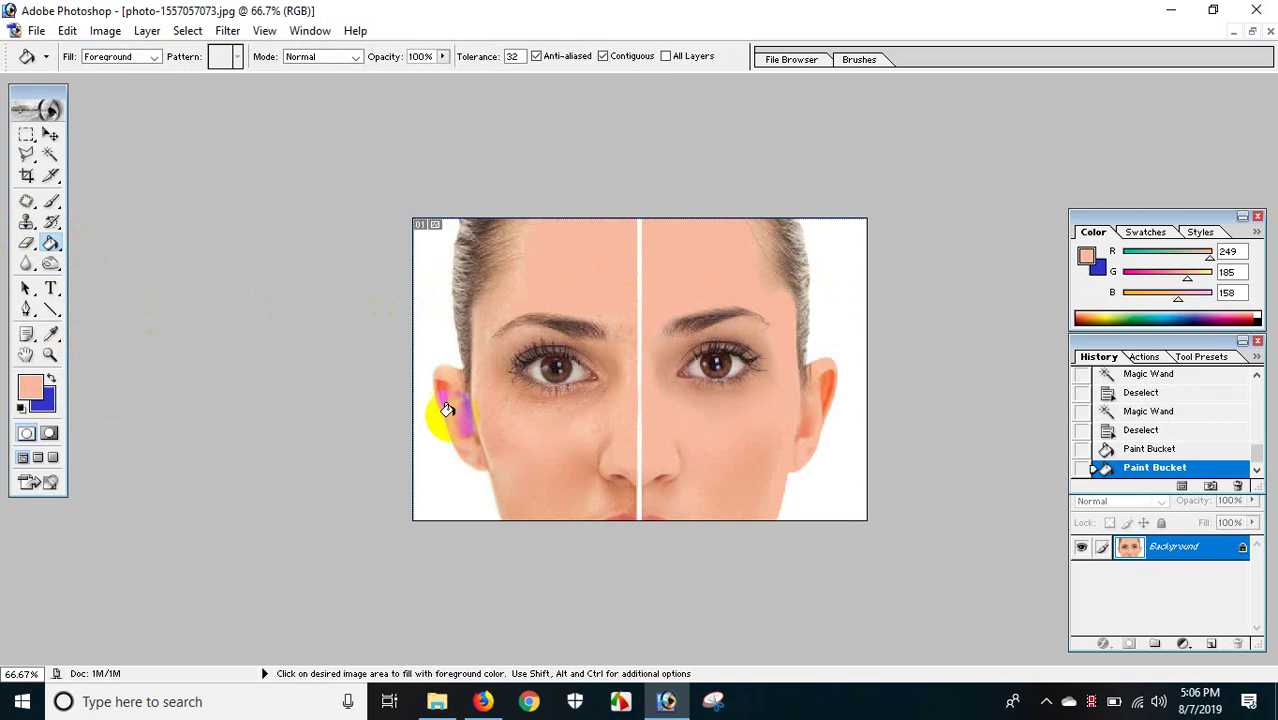
Step: Fill more skin and the background with peach, then undo the background fills back to white
{"action": "left_click", "coordinate": [562, 365]}
{"action": "left_click", "coordinate": [842, 325]}
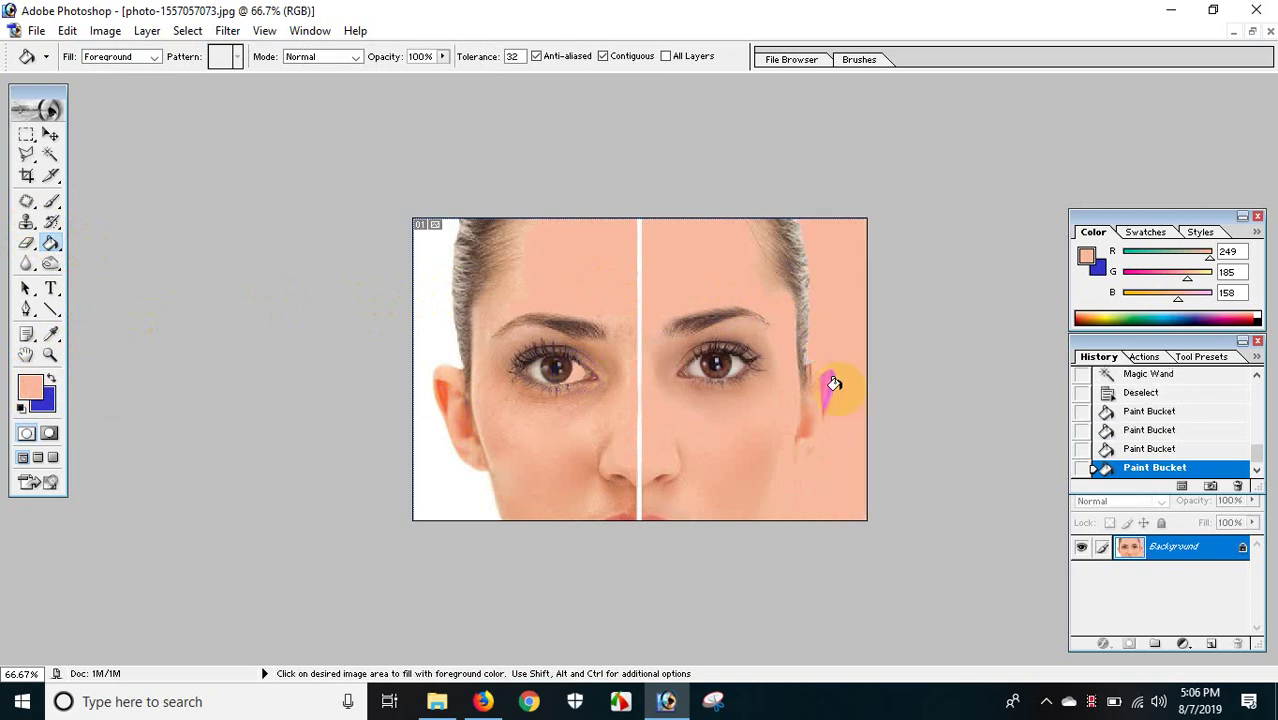
{"action": "left_click", "coordinate": [435, 328]}
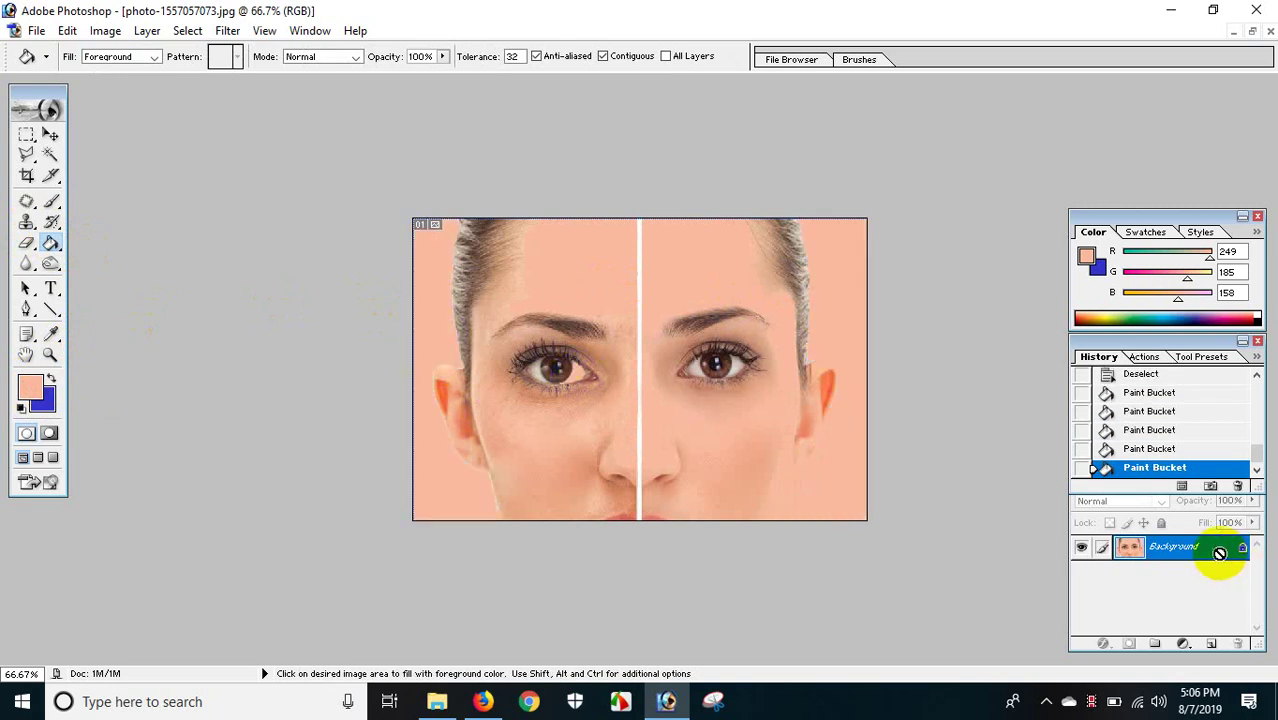
{"action": "key", "text": "ctrl+alt+z"}
{"action": "key", "text": "ctrl+alt+z"}
{"action": "key", "text": "ctrl+alt+z"}
{"action": "key", "text": "ctrl+alt+z"}
{"action": "key", "text": "ctrl+alt+z"}
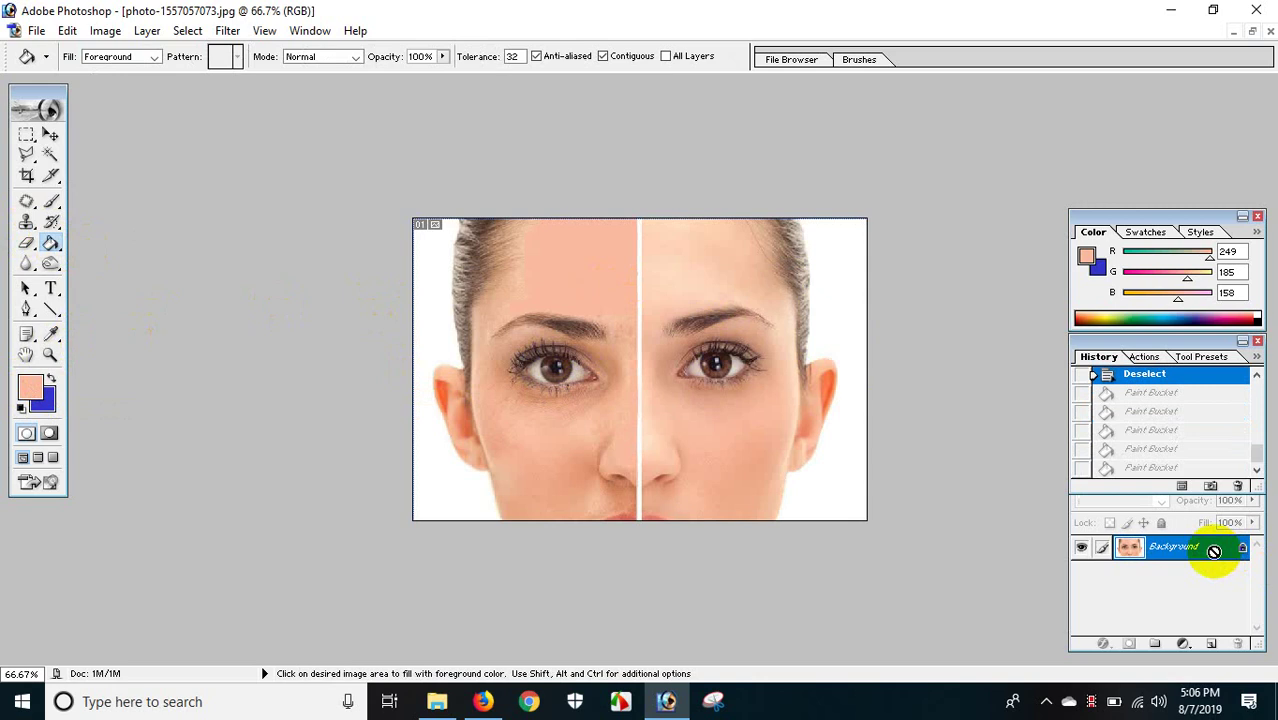
{"action": "key", "text": "ctrl+alt+z"}
{"action": "key", "text": "ctrl+alt+z"}
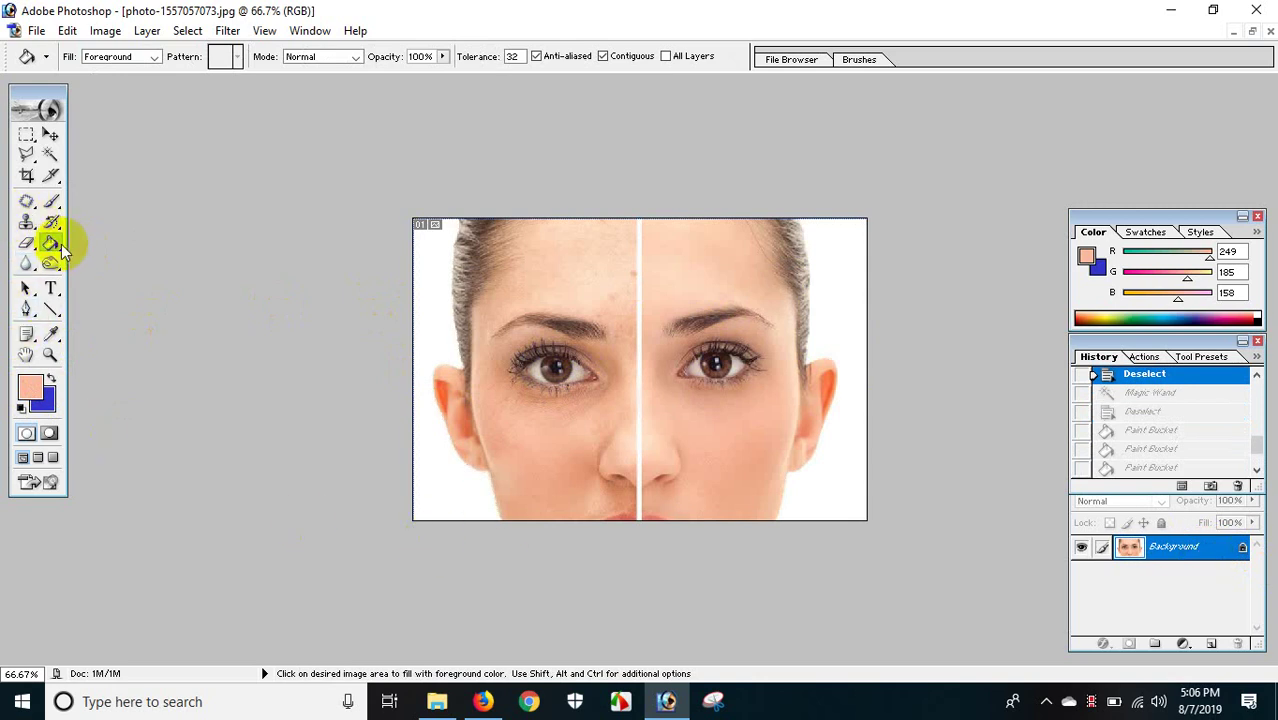
Step: Blur the blemished left cheek with light Blur tool strokes at 38% strength
{"action": "left_click", "coordinate": [26, 265]}
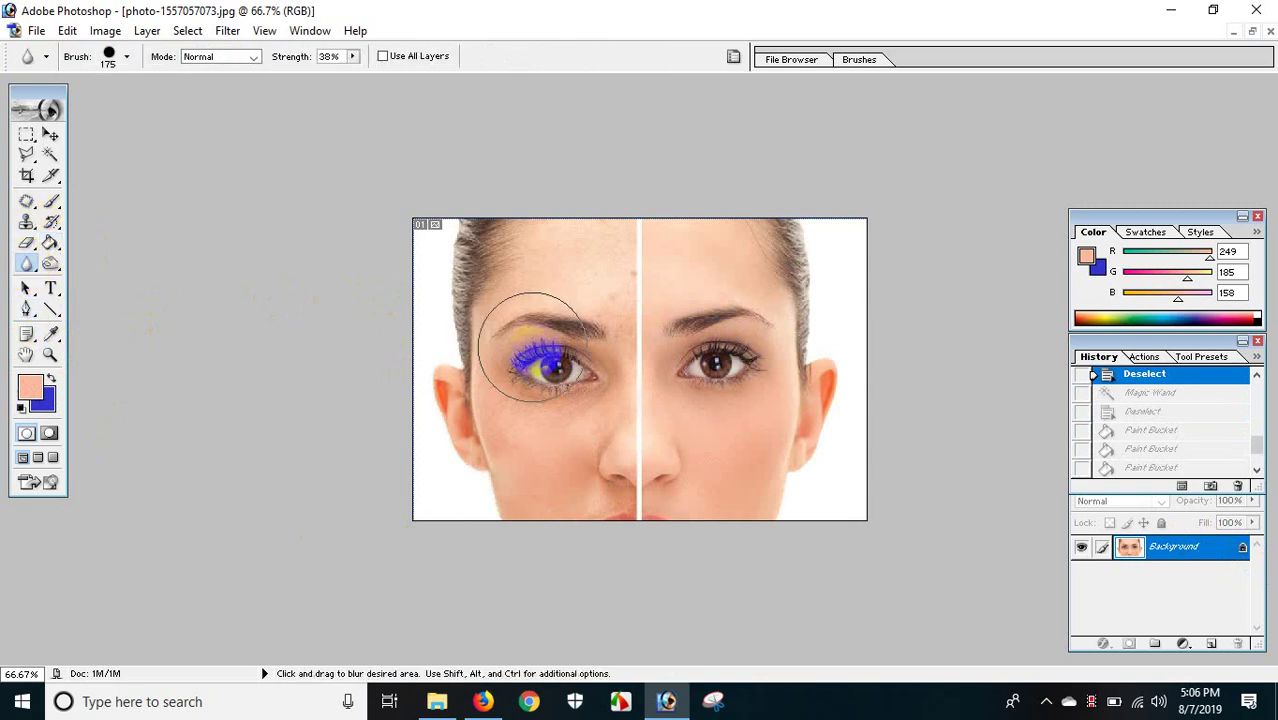
{"action": "key", "text": "ctrl+plus"}
{"action": "key", "text": "ctrl+plus"}
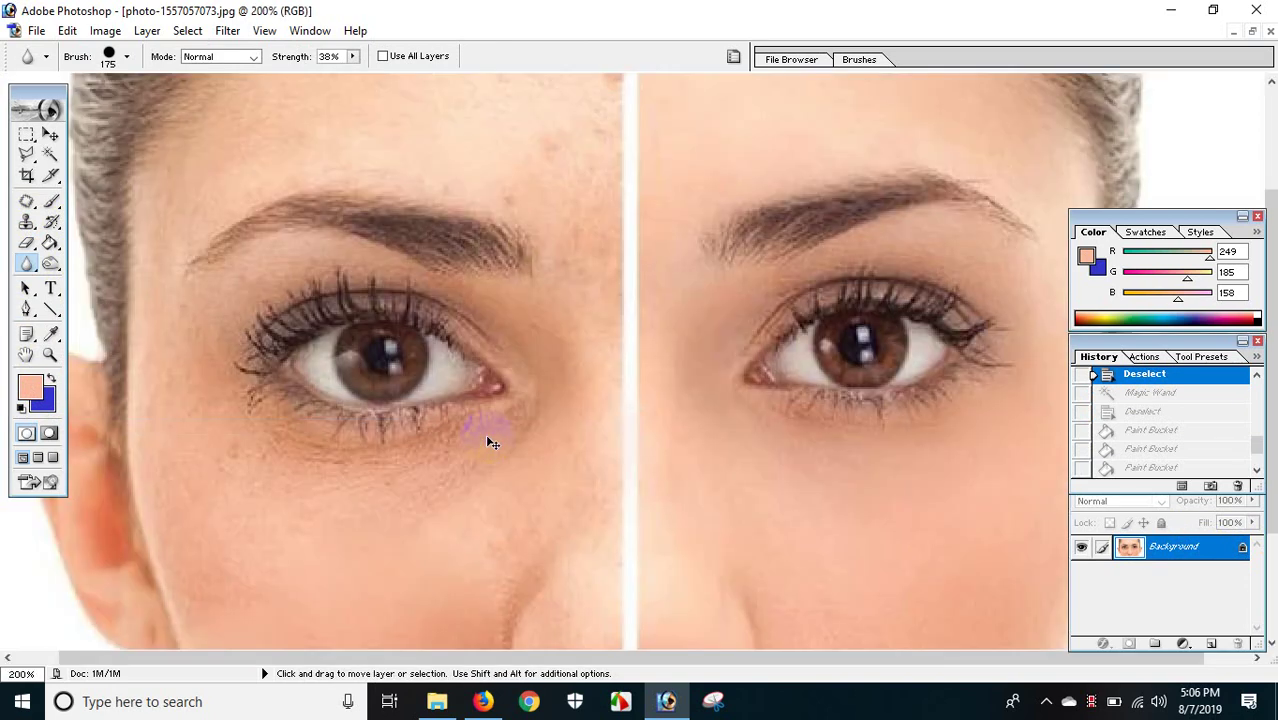
{"action": "key", "text": "ctrl+minus"}
{"action": "key", "text": "ctrl+minus"}
{"action": "key", "text": "bracketleft"}
{"action": "key", "text": "bracketleft"}
{"action": "key", "text": "bracketleft"}
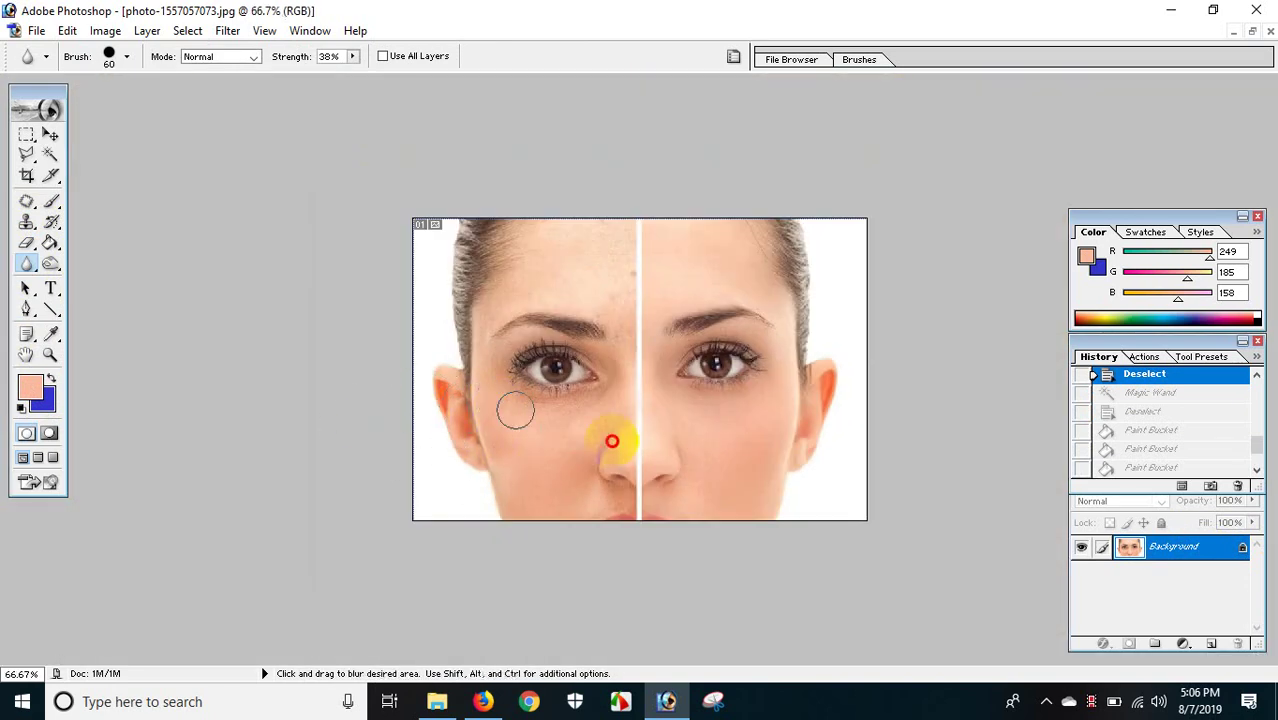
{"action": "left_click_drag", "start_coordinate": [493, 401], "coordinate": [530, 415]}
{"action": "key", "text": "bracketright"}
{"action": "left_click_drag", "start_coordinate": [487, 376], "coordinate": [485, 382]}
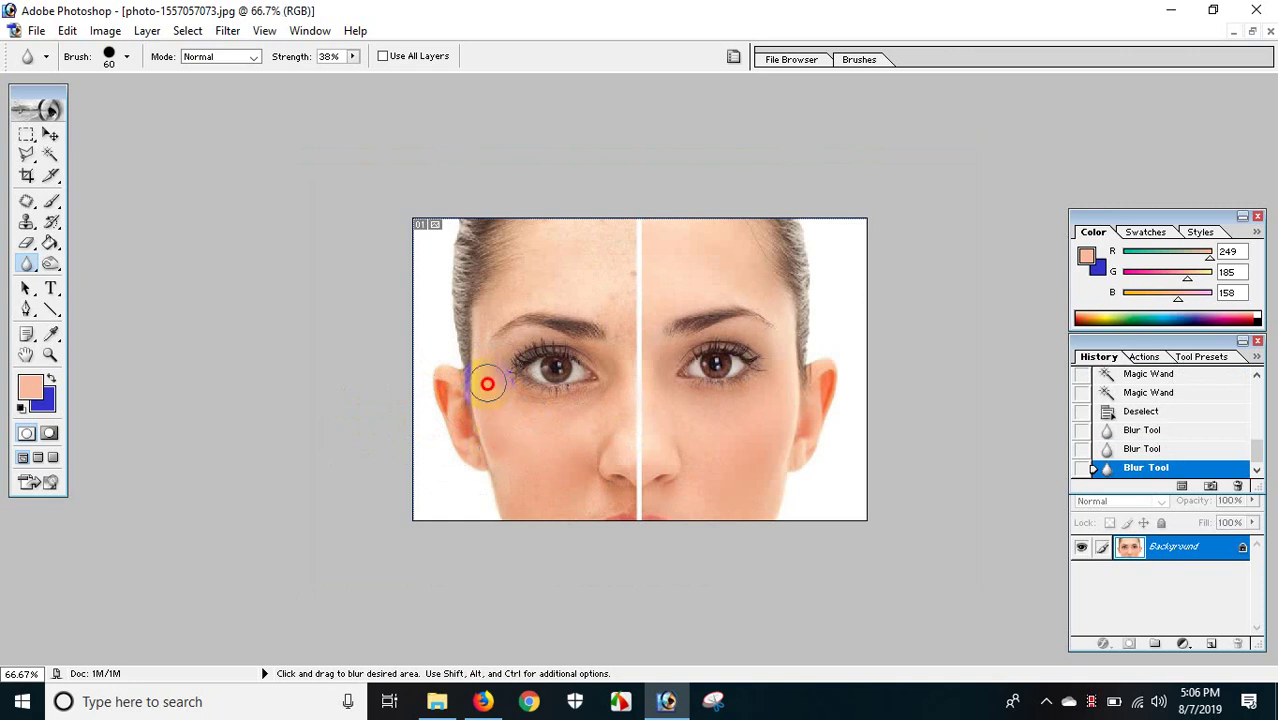
{"action": "mouse_move", "coordinate": [502, 438]}
{"action": "left_mouse_down"}
{"action": "mouse_move", "coordinate": [556, 408]}
{"action": "mouse_move", "coordinate": [508, 443]}
{"action": "left_mouse_up"}
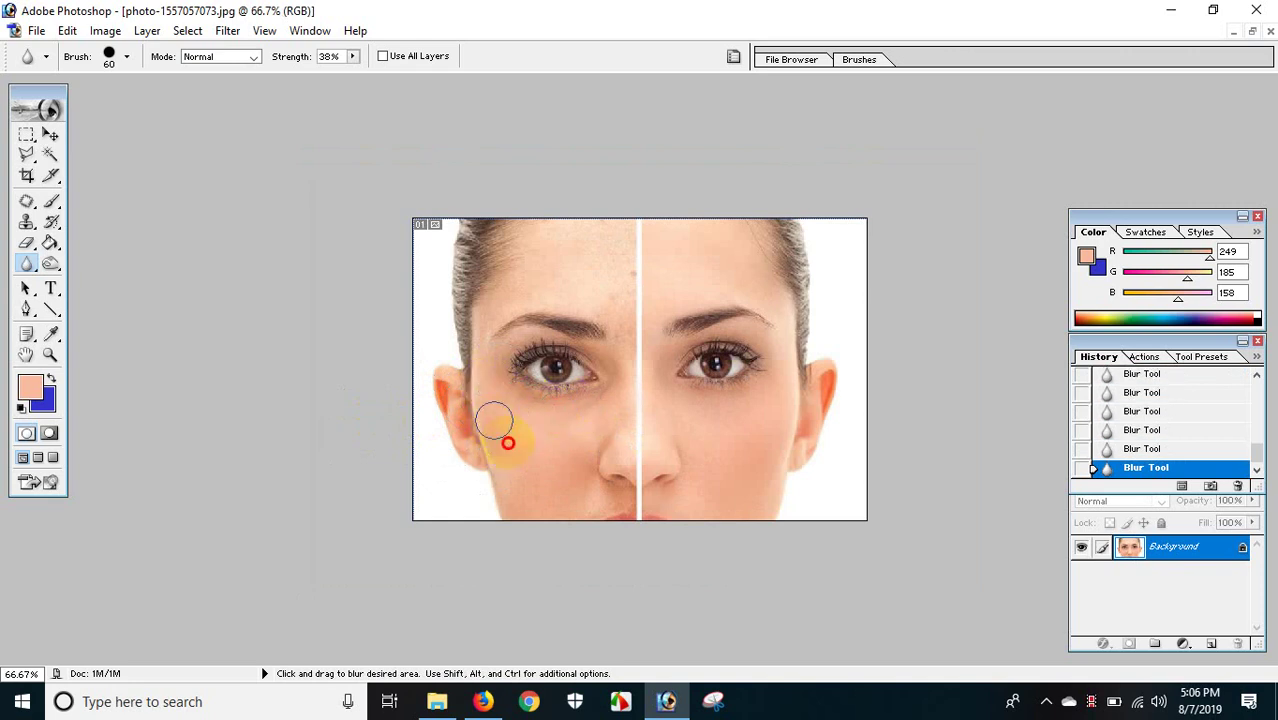
Step: Blur beside the nose and right cheek, then undo those later blur strokes
{"action": "key", "text": "ctrl+0"}
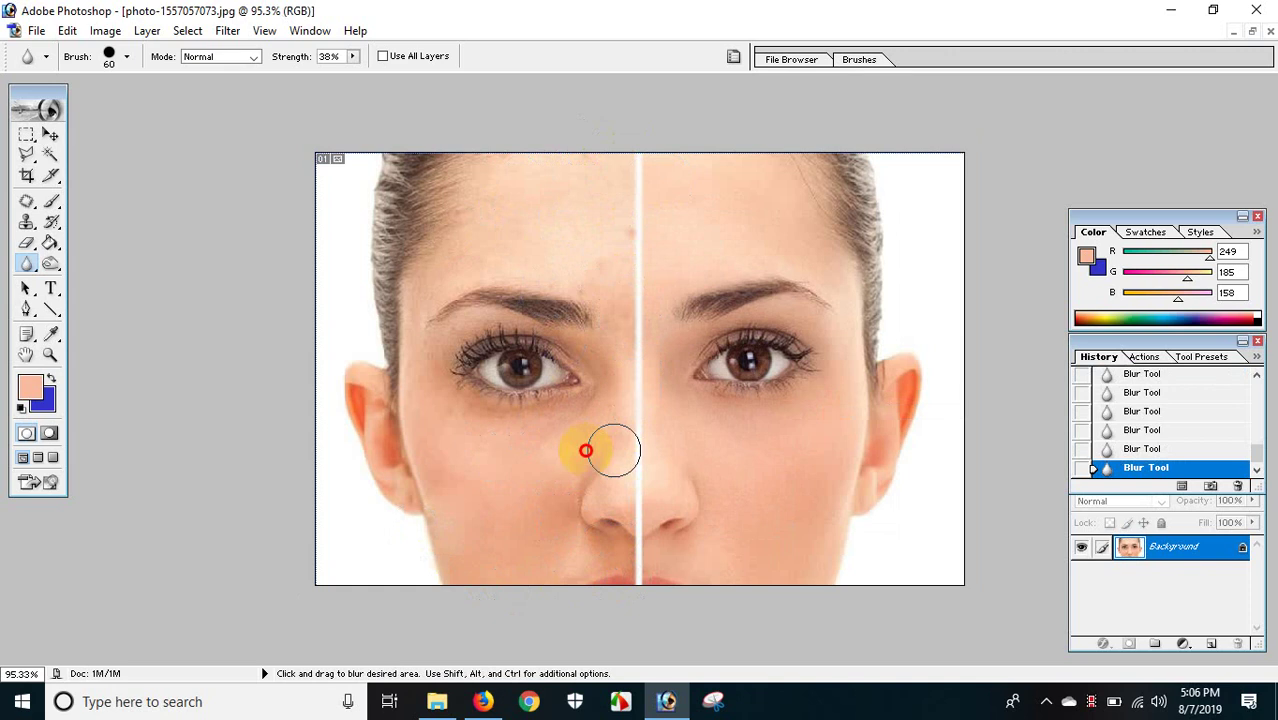
{"action": "mouse_move", "coordinate": [716, 479]}
{"action": "left_mouse_down"}
{"action": "mouse_move", "coordinate": [584, 485]}
{"action": "mouse_move", "coordinate": [593, 533]}
{"action": "mouse_move", "coordinate": [712, 479]}
{"action": "left_mouse_up"}
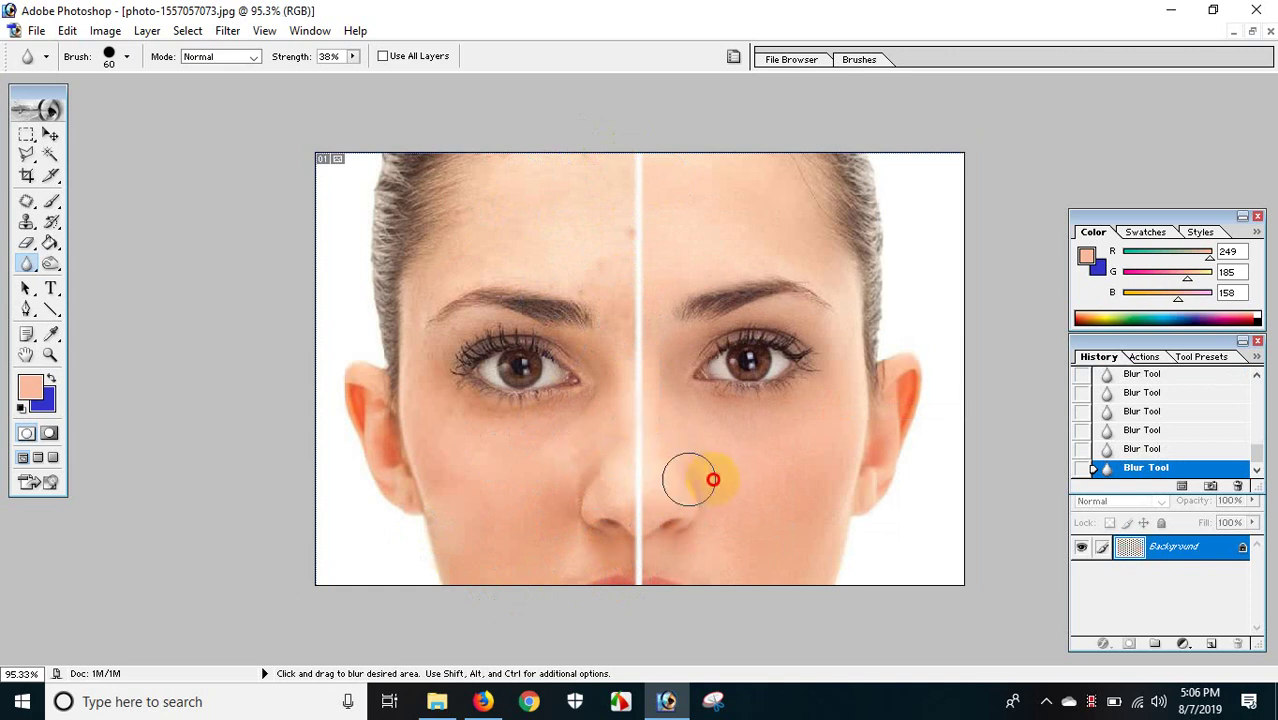
{"action": "key", "text": "bracketright"}
{"action": "left_click_drag", "start_coordinate": [764, 527], "coordinate": [806, 473]}
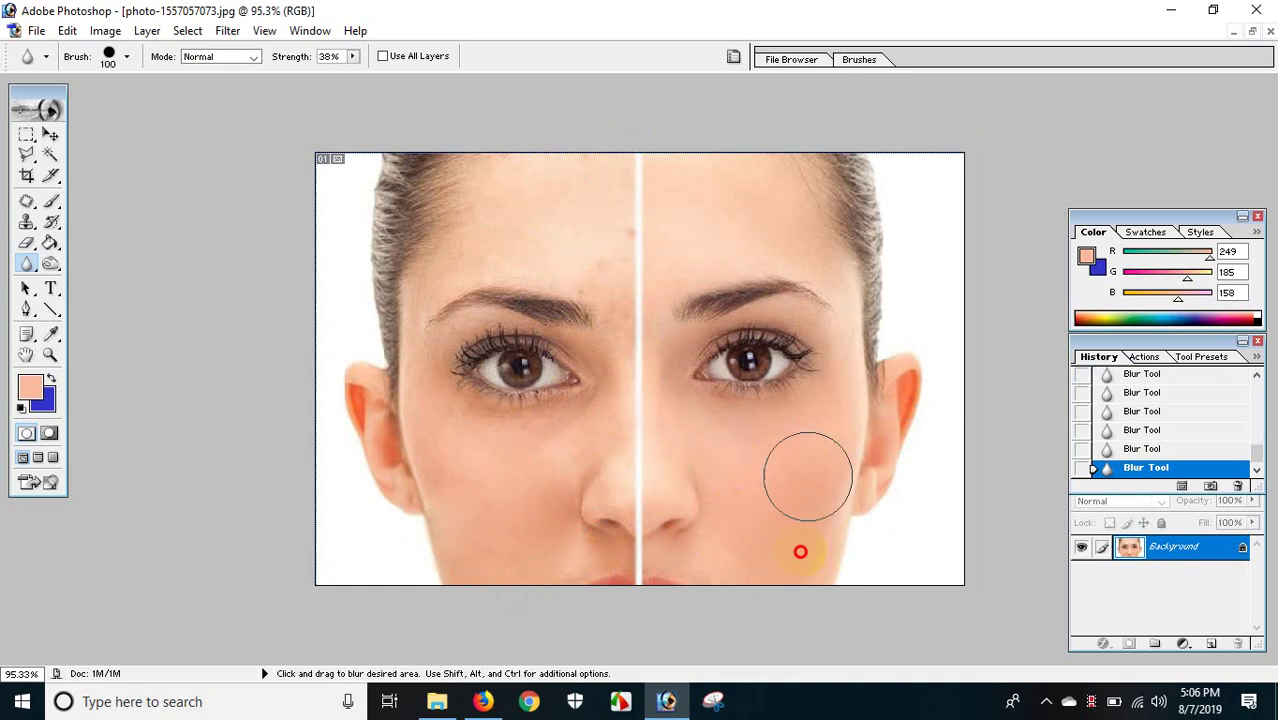
{"action": "key", "text": "ctrl+minus"}
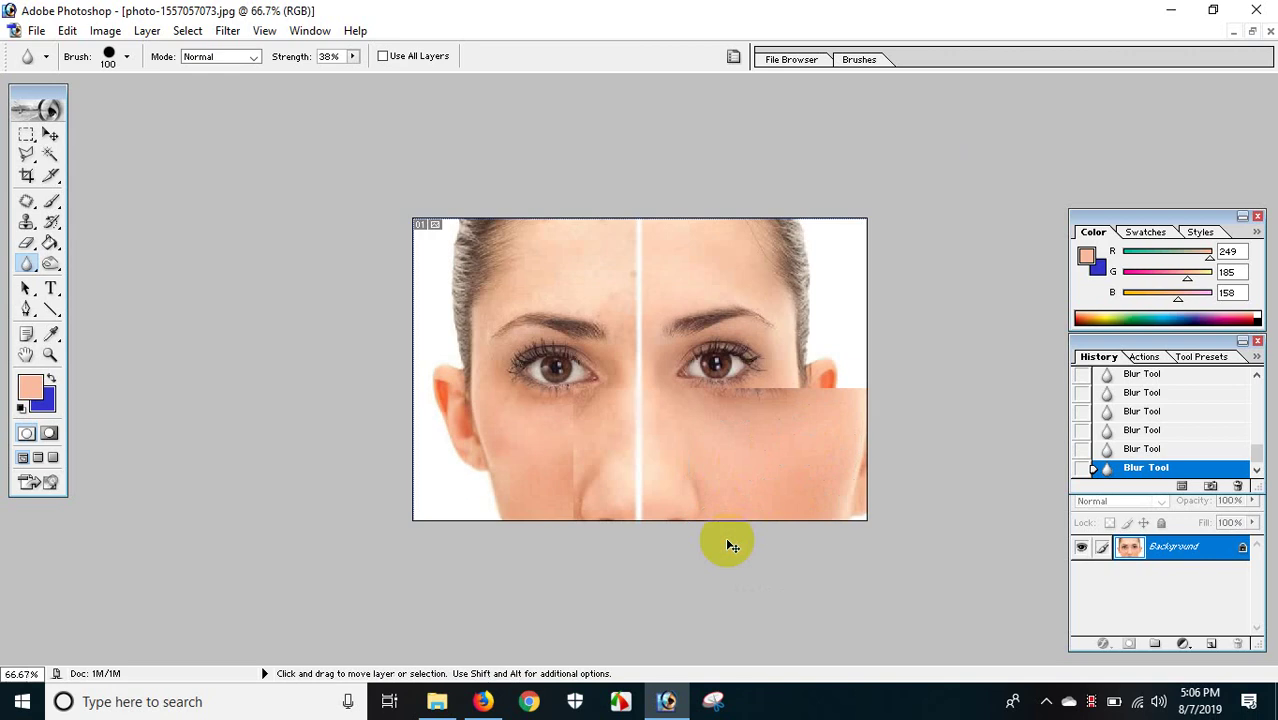
{"action": "key", "text": "ctrl+minus"}
{"action": "key", "text": "ctrl+minus"}
{"action": "key", "text": "ctrl+z"}
{"action": "key", "text": "ctrl+alt+z"}
{"action": "key", "text": "ctrl+alt+z"}
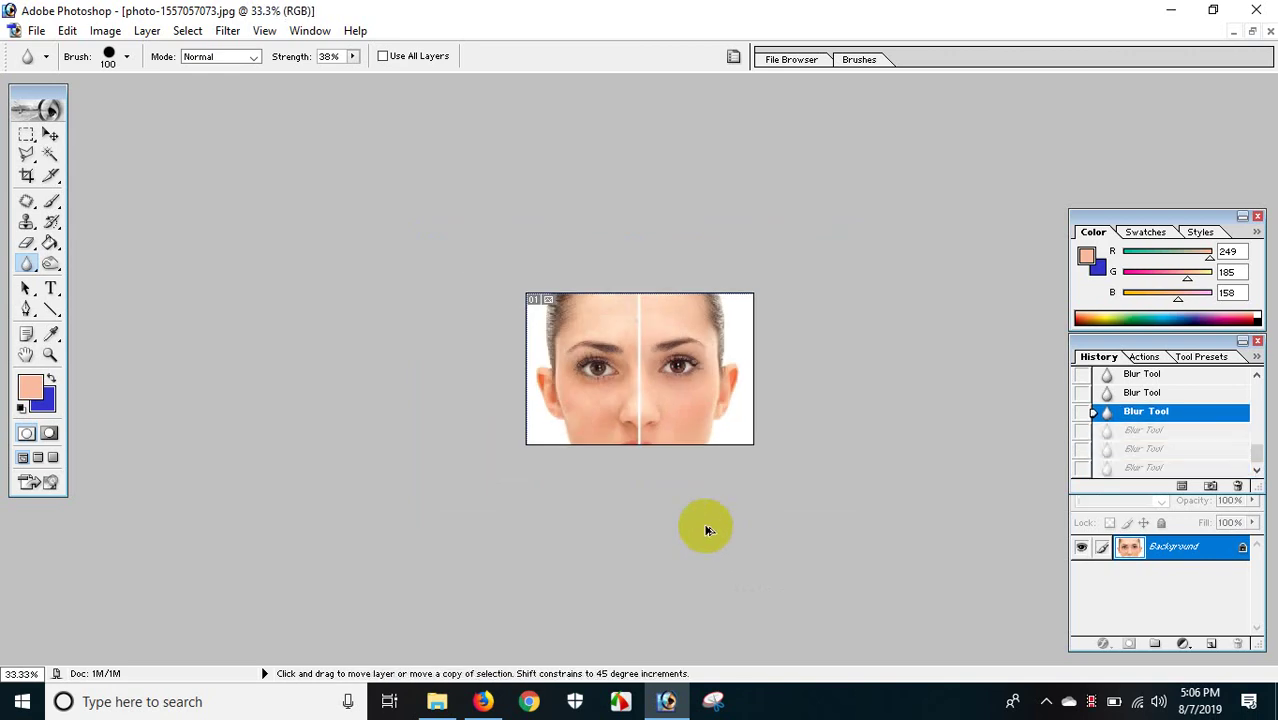
{"action": "key", "text": "ctrl+alt+z"}
{"action": "key", "text": "ctrl+alt+z"}
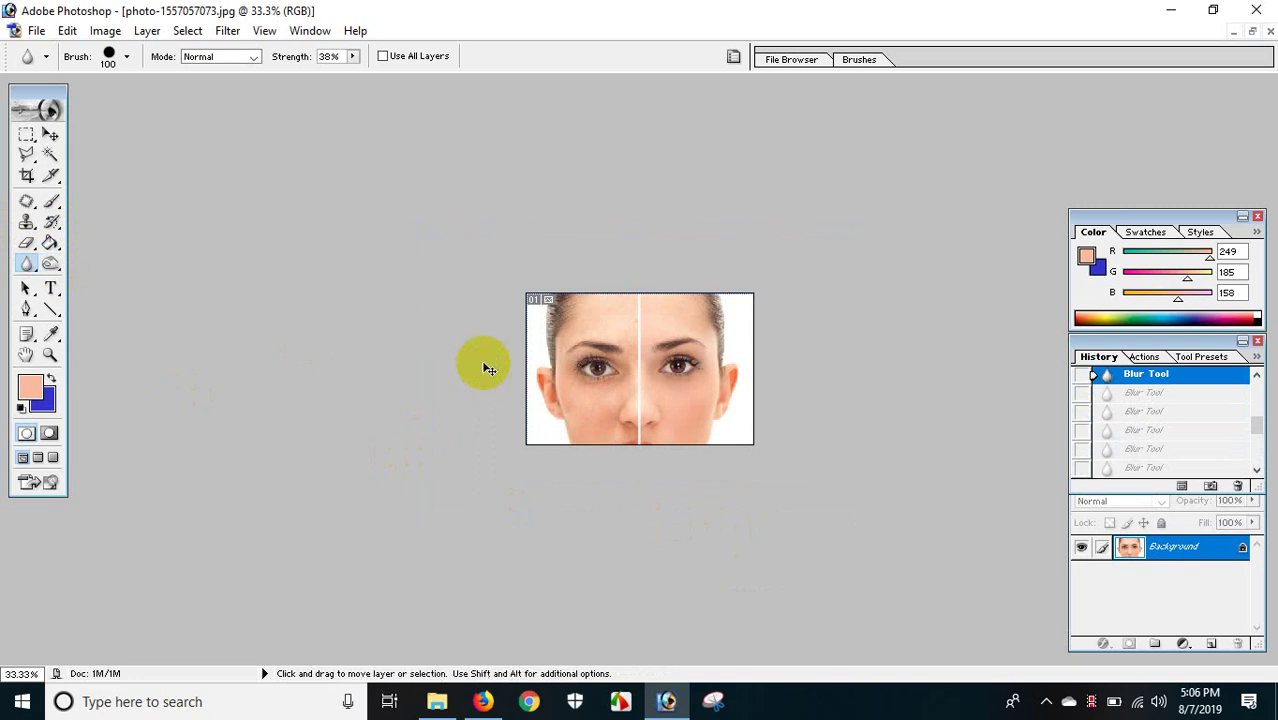
{"action": "key", "text": "ctrl+plus"}
{"action": "key", "text": "ctrl+plus"}
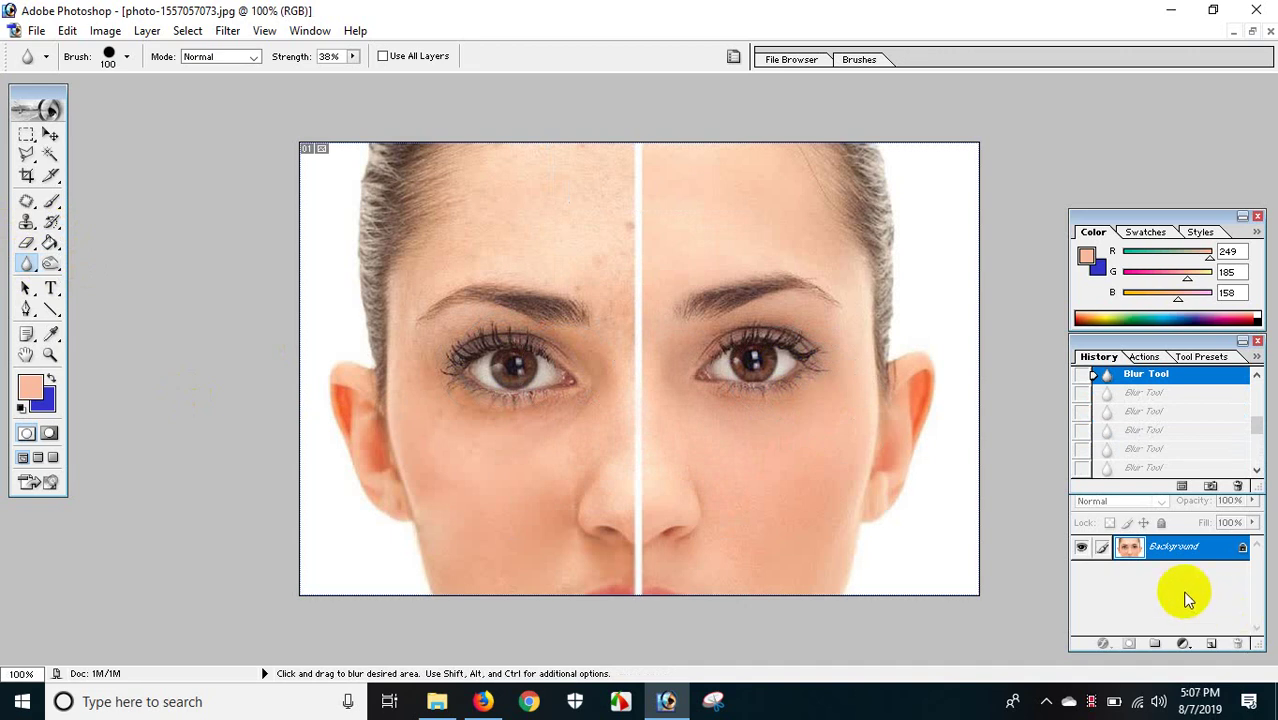
Step: Darken both irises with the Burn tool at Midtones, 60% exposure, 70-px brush
{"action": "left_click", "coordinate": [51, 268]}
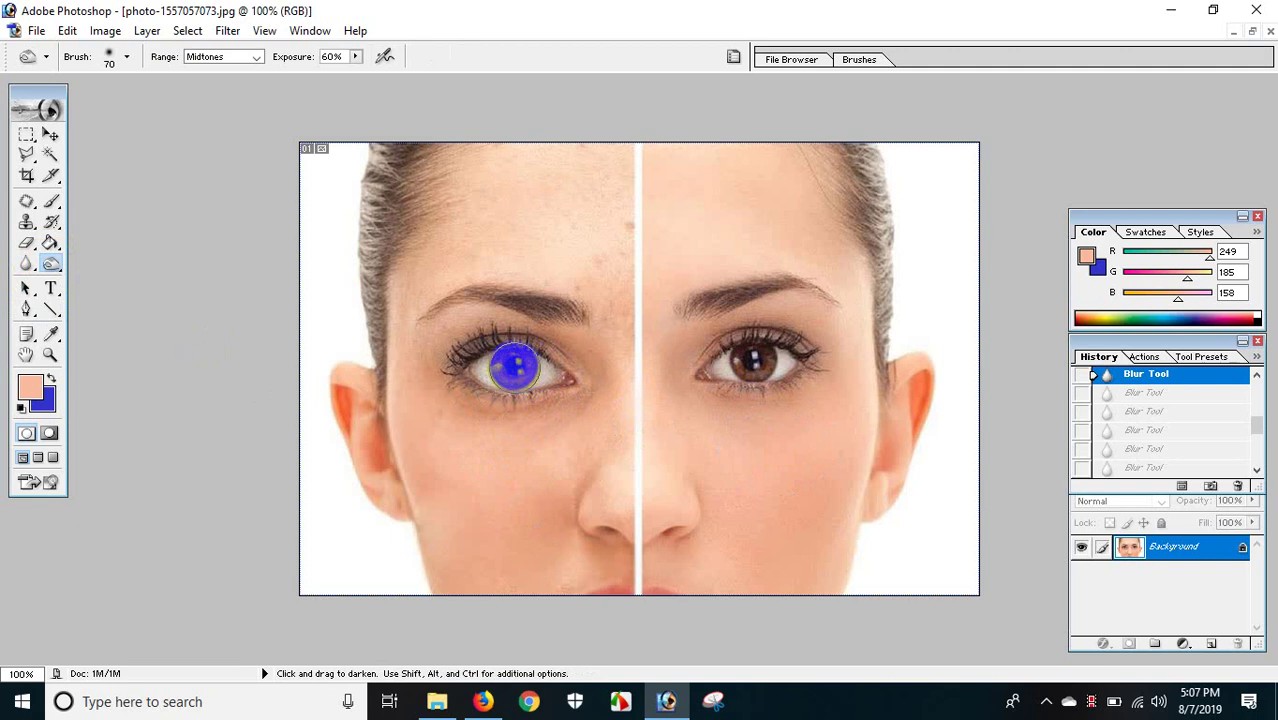
{"action": "left_click", "coordinate": [514, 368]}
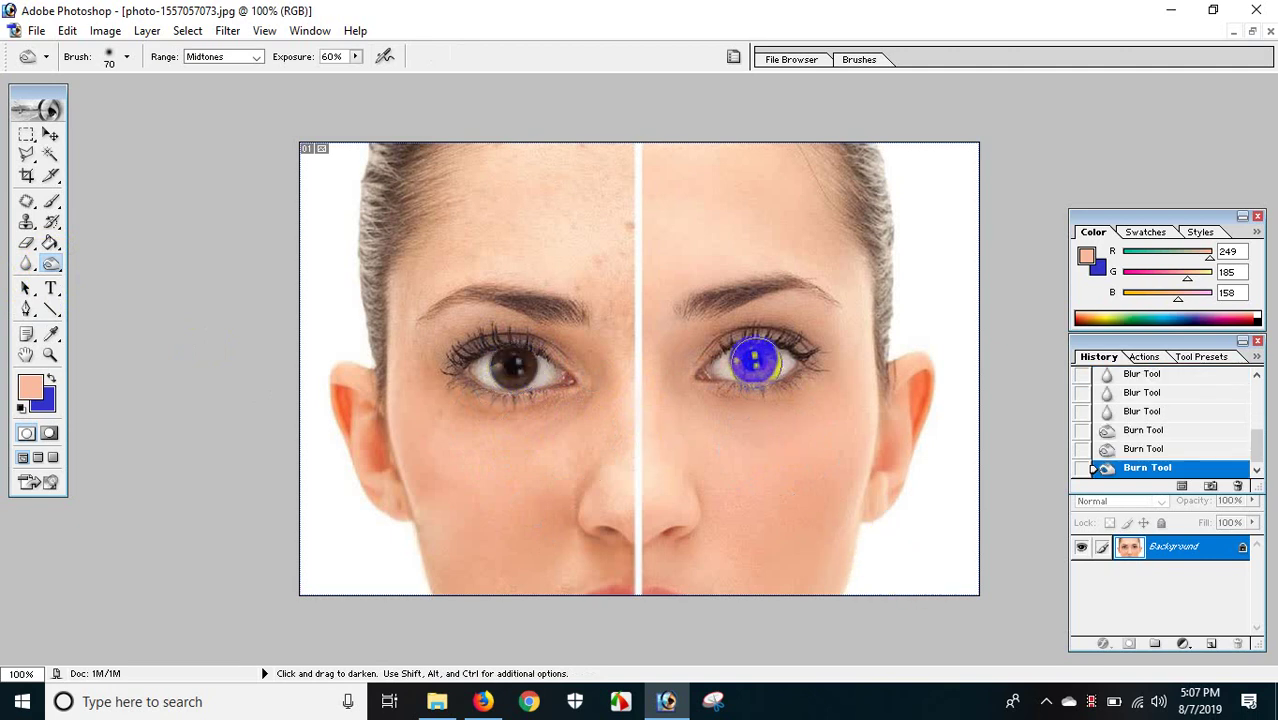
{"action": "left_click", "coordinate": [755, 360]}
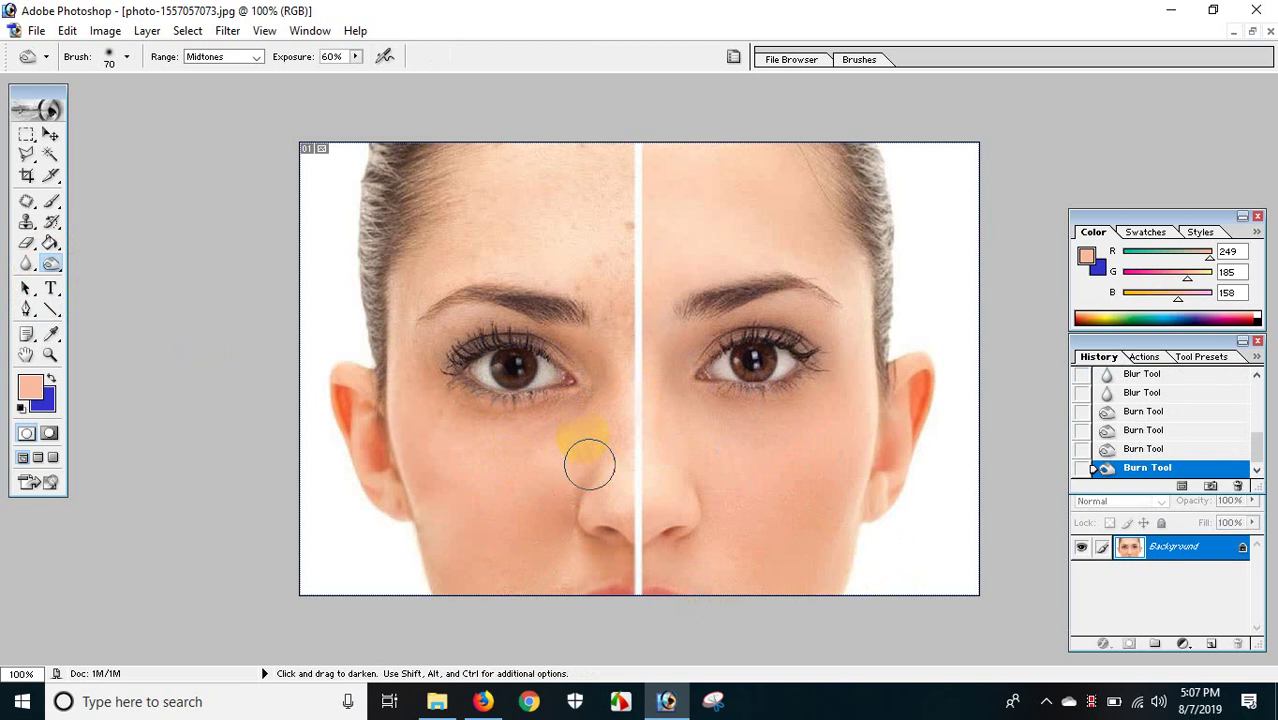
{"action": "key", "text": "ctrl+plus"}
{"action": "key", "text": "ctrl+plus"}
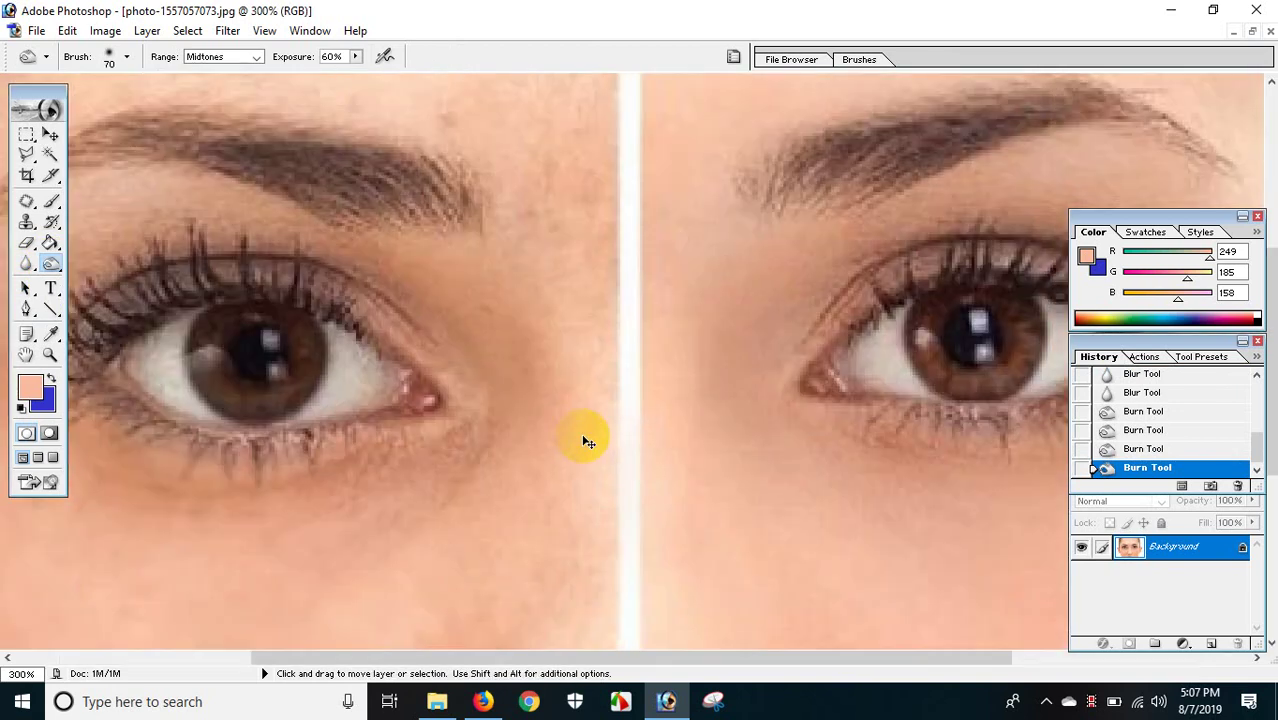
{"action": "key", "text": "ctrl+minus"}
{"action": "key", "text": "ctrl+minus"}
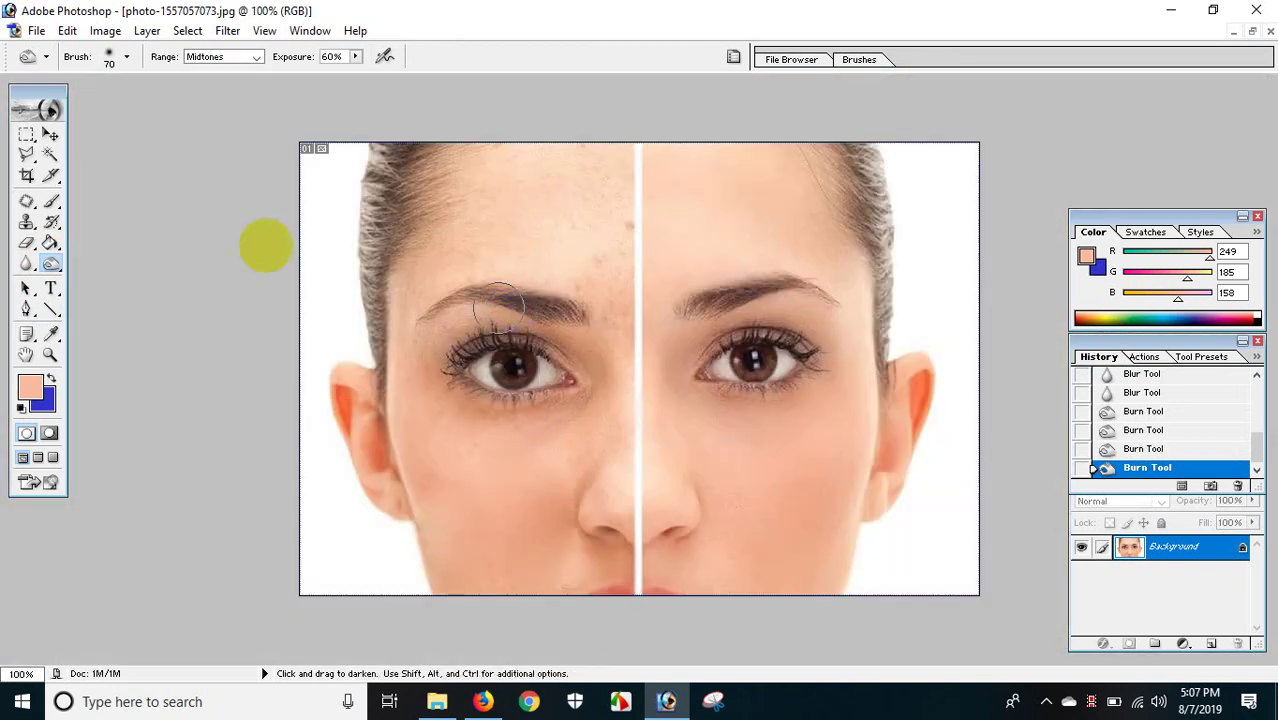
Step: Burn both eyebrows, the left lashes and the right eye darker
{"action": "left_click", "coordinate": [555, 300]}
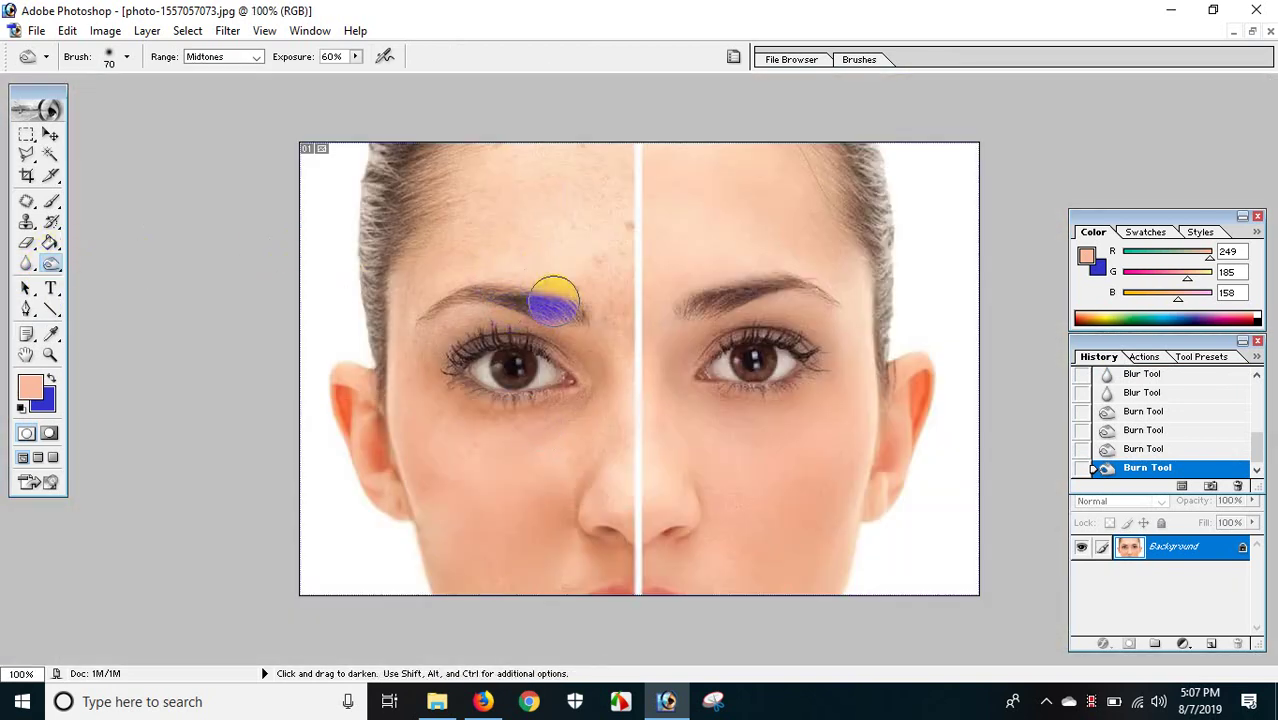
{"action": "mouse_move", "coordinate": [566, 313]}
{"action": "left_mouse_down"}
{"action": "mouse_move", "coordinate": [499, 291]}
{"action": "mouse_move", "coordinate": [460, 302]}
{"action": "mouse_move", "coordinate": [448, 323]}
{"action": "left_mouse_up"}
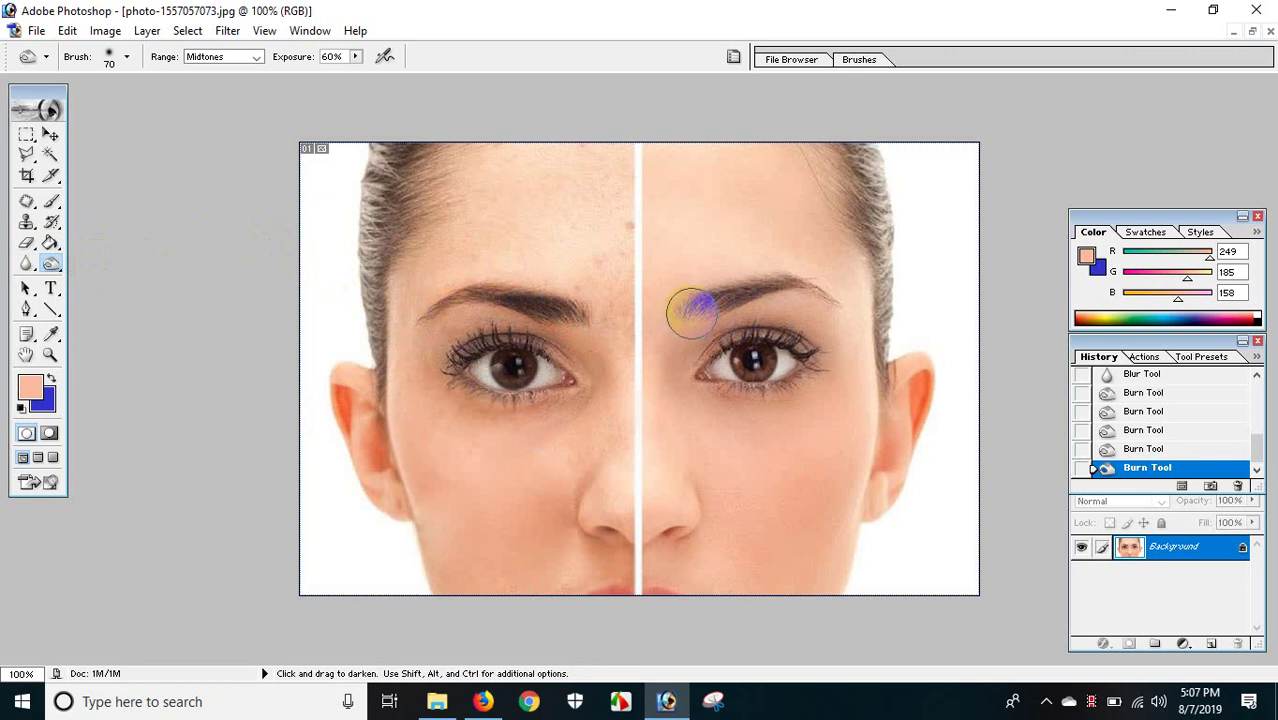
{"action": "mouse_move", "coordinate": [693, 313]}
{"action": "left_mouse_down"}
{"action": "mouse_move", "coordinate": [747, 289]}
{"action": "mouse_move", "coordinate": [827, 291]}
{"action": "left_mouse_up"}
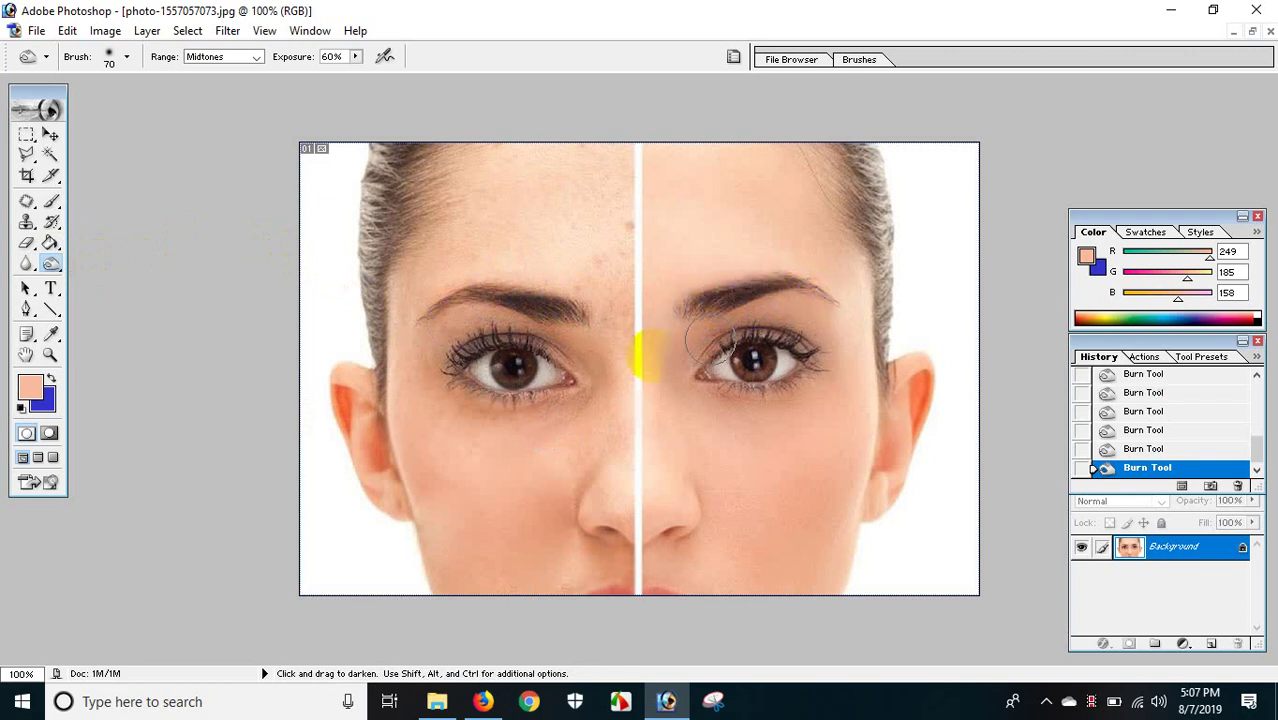
{"action": "mouse_move", "coordinate": [513, 365]}
{"action": "left_mouse_down"}
{"action": "mouse_move", "coordinate": [447, 355]}
{"action": "mouse_move", "coordinate": [484, 348]}
{"action": "left_mouse_up"}
{"action": "left_click", "coordinate": [507, 372]}
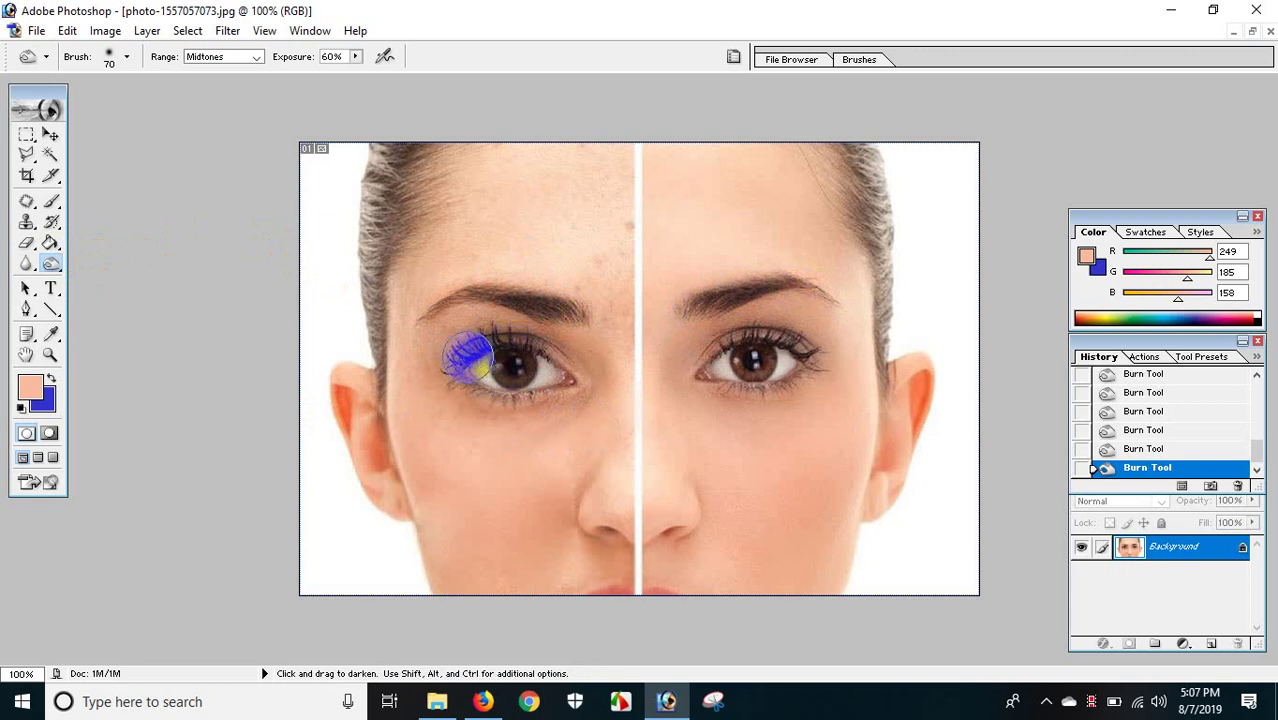
{"action": "left_click_drag", "start_coordinate": [750, 351], "coordinate": [805, 352]}
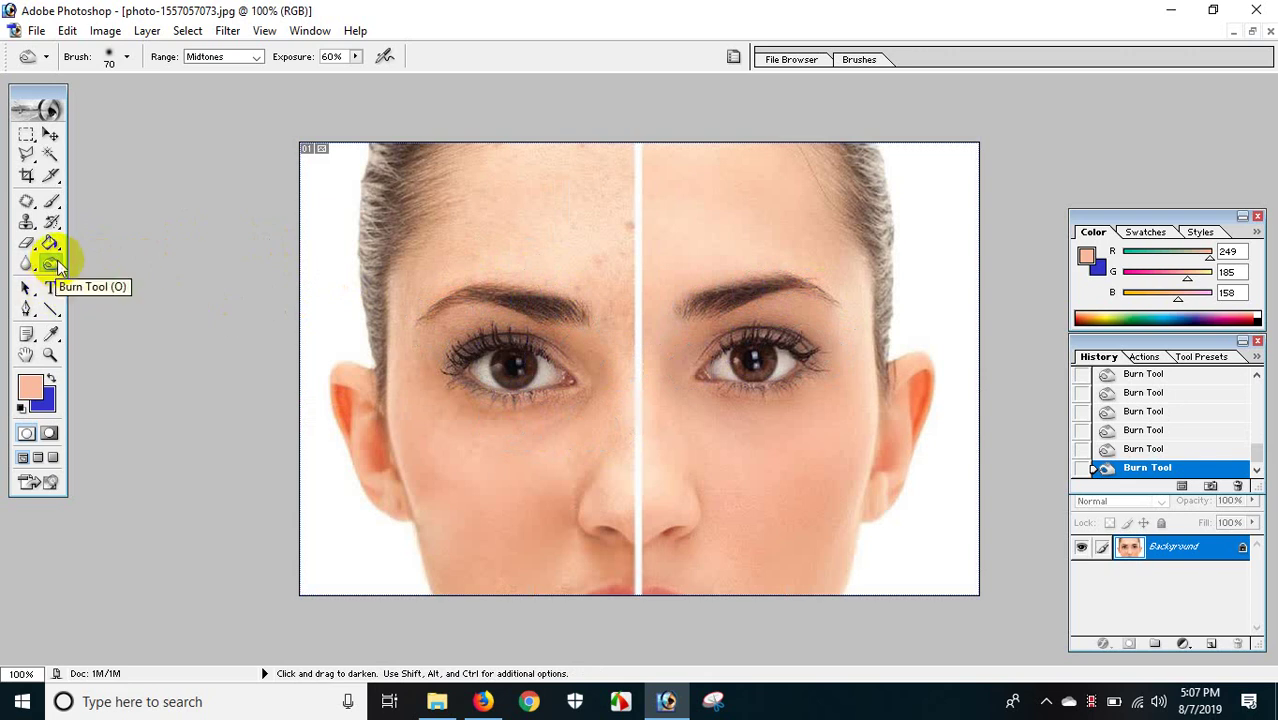
Step: Darken the left brow area again and the hair at the top right
{"action": "left_click_drag", "start_coordinate": [650, 292], "coordinate": [606, 306]}
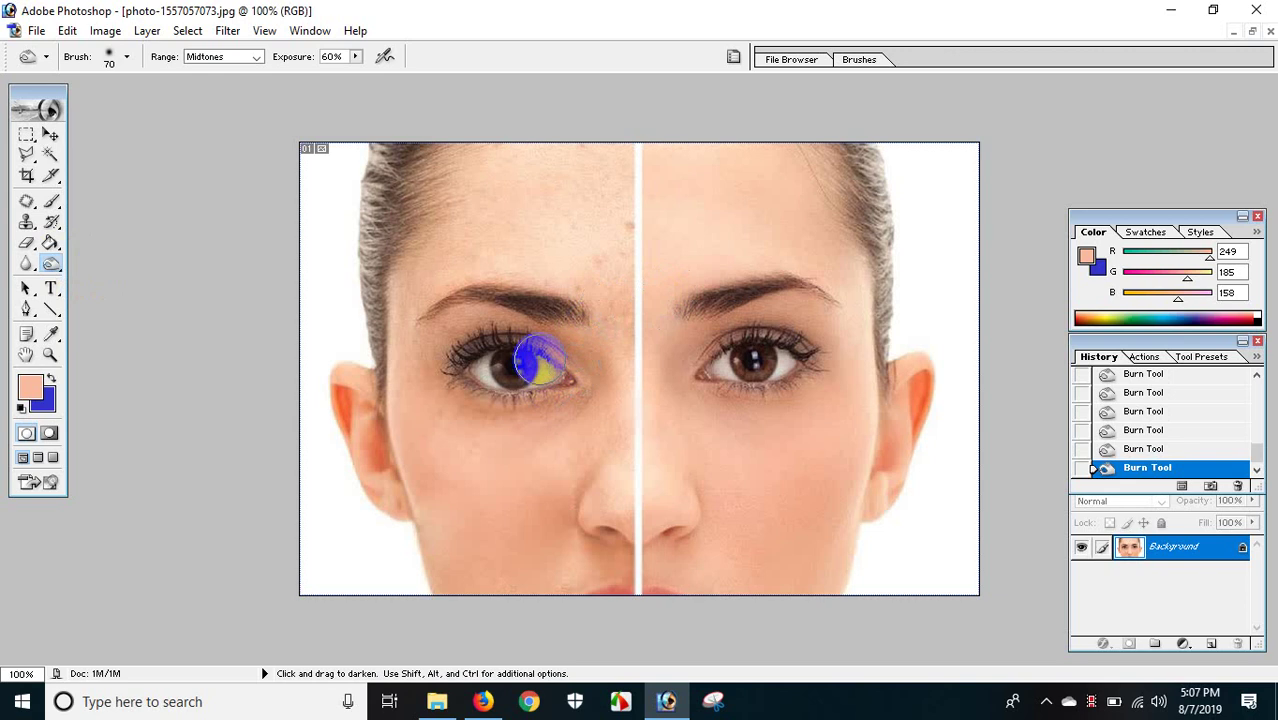
{"action": "key", "text": "ctrl+minus"}
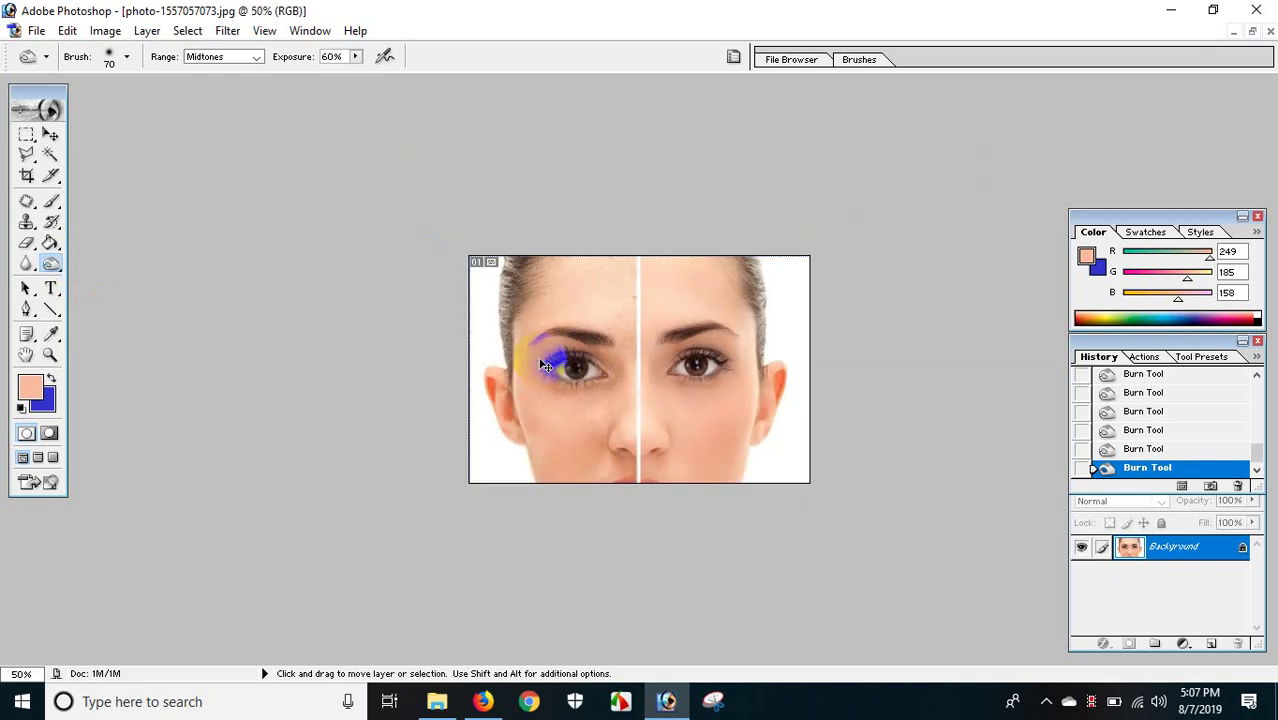
{"action": "left_click", "coordinate": [545, 365], "text": "ctrl"}
{"action": "left_click", "coordinate": [843, 288], "text": "alt"}
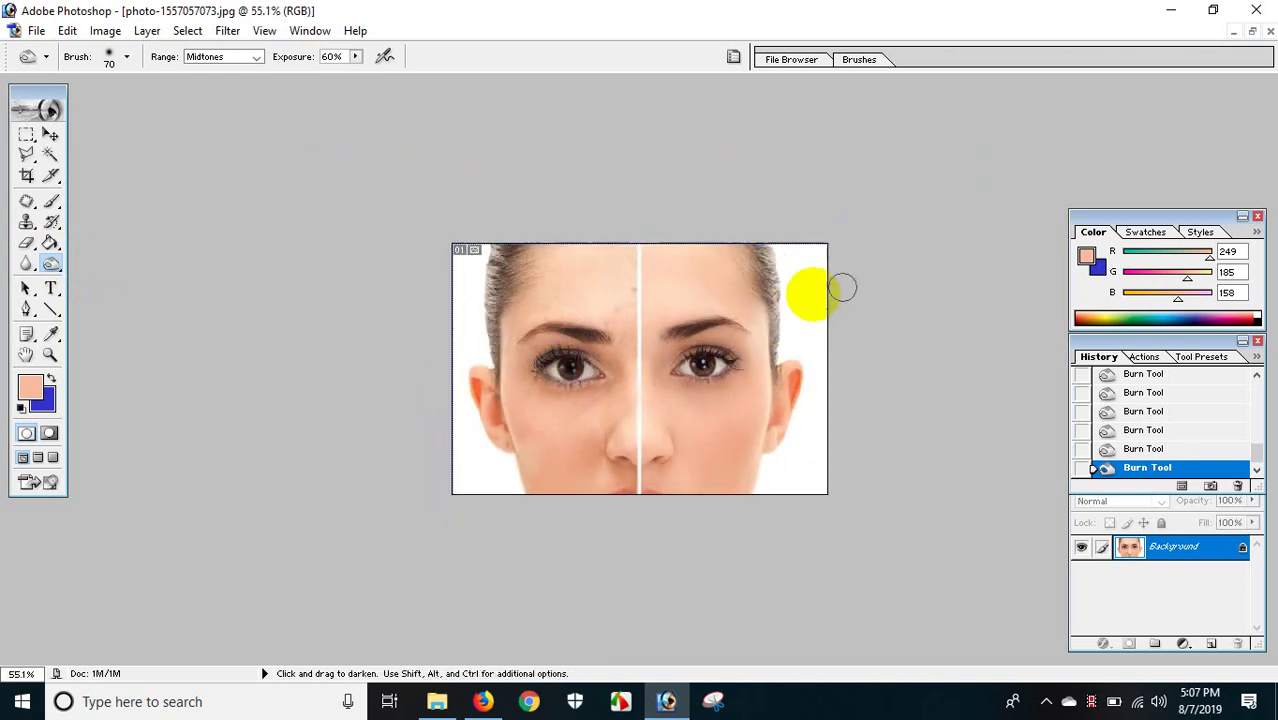
{"action": "mouse_move", "coordinate": [843, 288]}
{"action": "left_mouse_down"}
{"action": "mouse_move", "coordinate": [760, 262]}
{"action": "mouse_move", "coordinate": [779, 360]}
{"action": "mouse_move", "coordinate": [760, 250]}
{"action": "mouse_move", "coordinate": [790, 314]}
{"action": "mouse_move", "coordinate": [500, 250]}
{"action": "mouse_move", "coordinate": [474, 314]}
{"action": "mouse_move", "coordinate": [505, 245]}
{"action": "mouse_move", "coordinate": [491, 382]}
{"action": "mouse_move", "coordinate": [515, 296]}
{"action": "mouse_move", "coordinate": [510, 250]}
{"action": "left_mouse_up"}
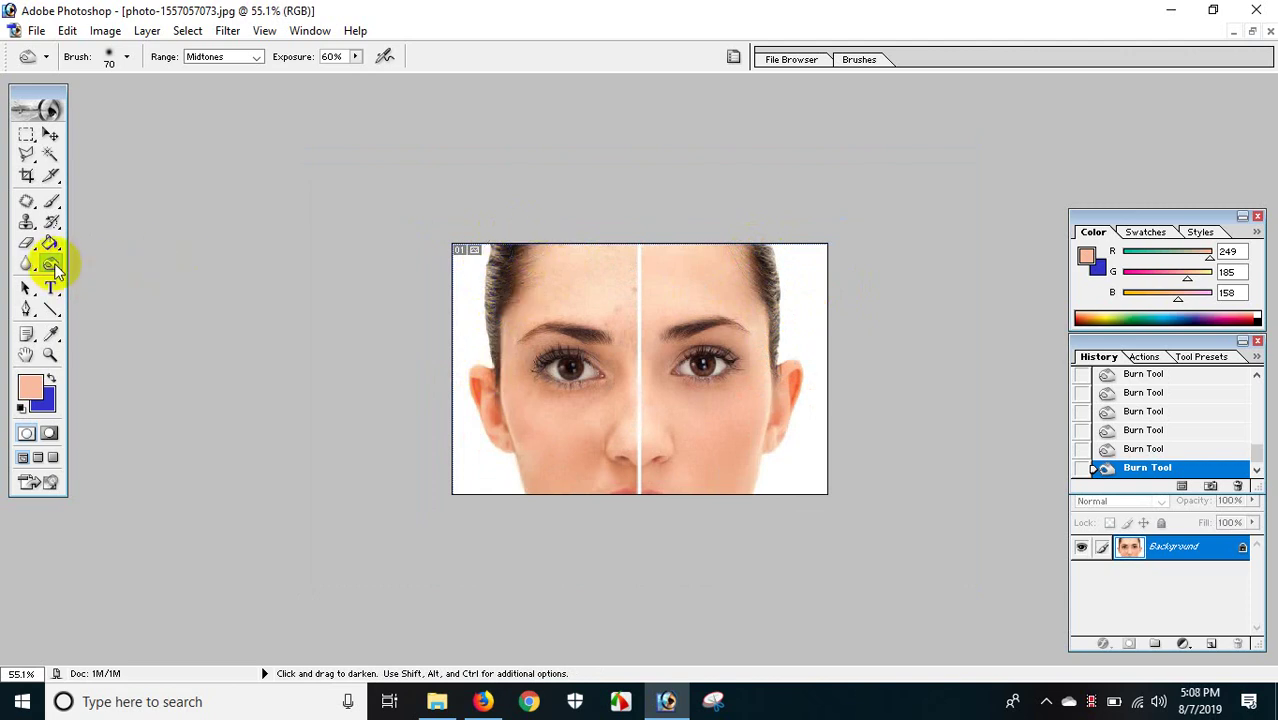
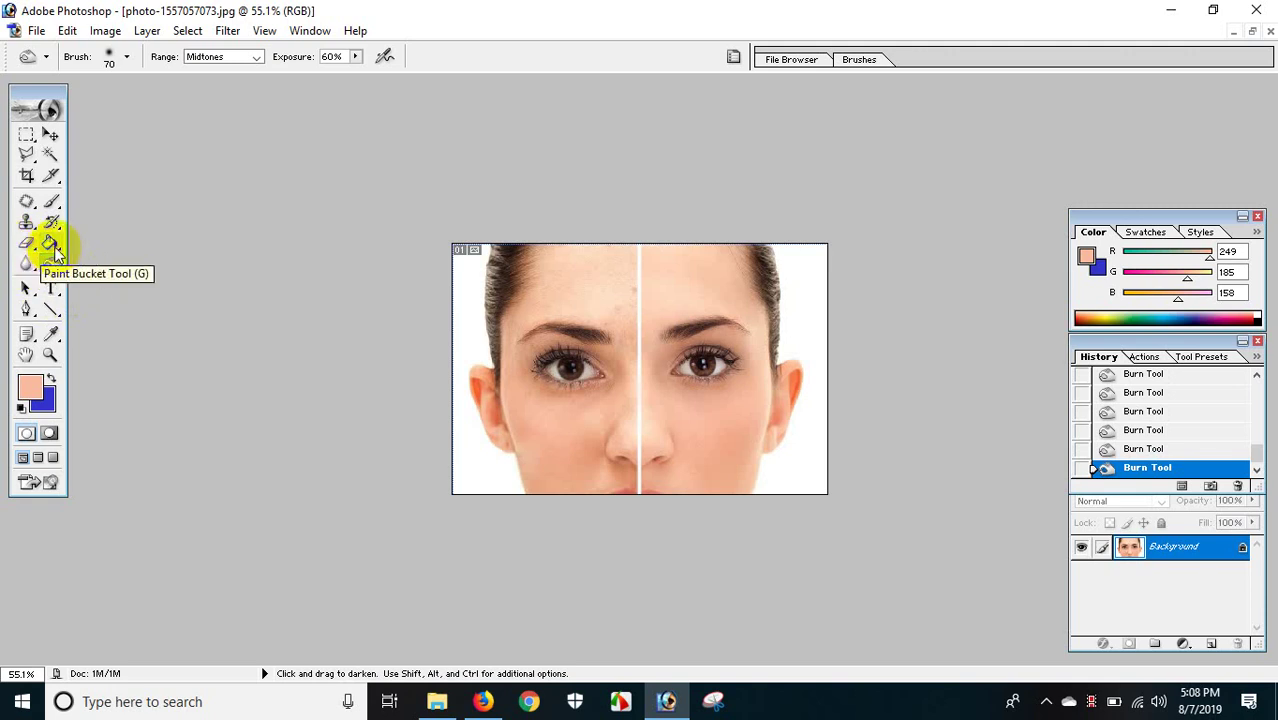
Step: Try the Paint Bucket, Eraser and Clone Stamp tools, ending on the Healing Brush
{"action": "left_click", "coordinate": [55, 253]}
{"action": "right_click", "coordinate": [55, 252]}
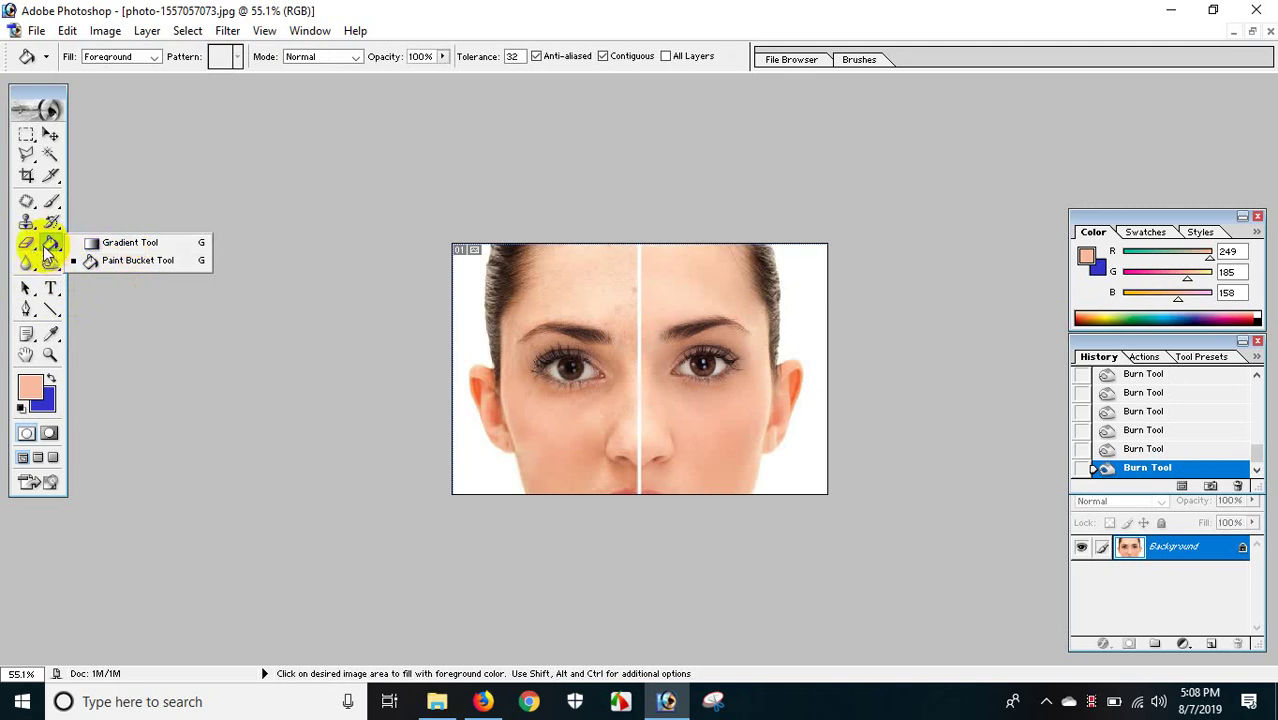
{"action": "left_click", "coordinate": [29, 246]}
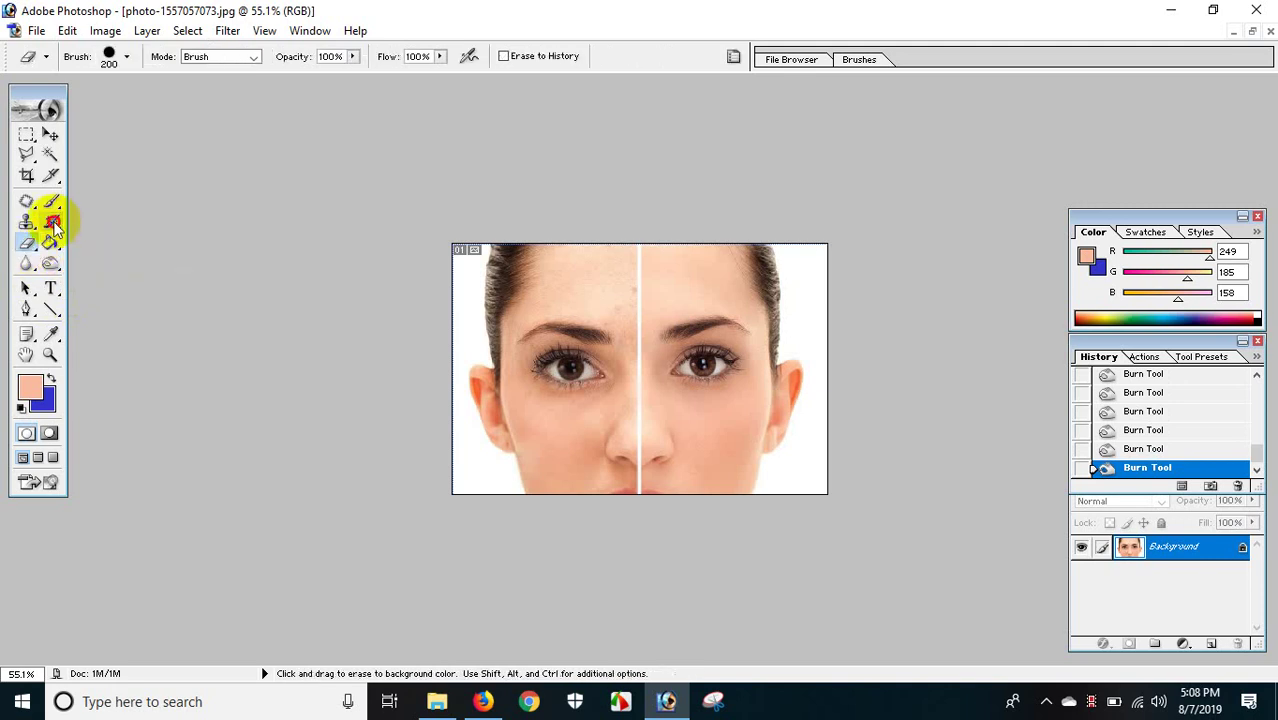
{"action": "left_click", "coordinate": [53, 224]}
{"action": "left_click", "coordinate": [29, 229]}
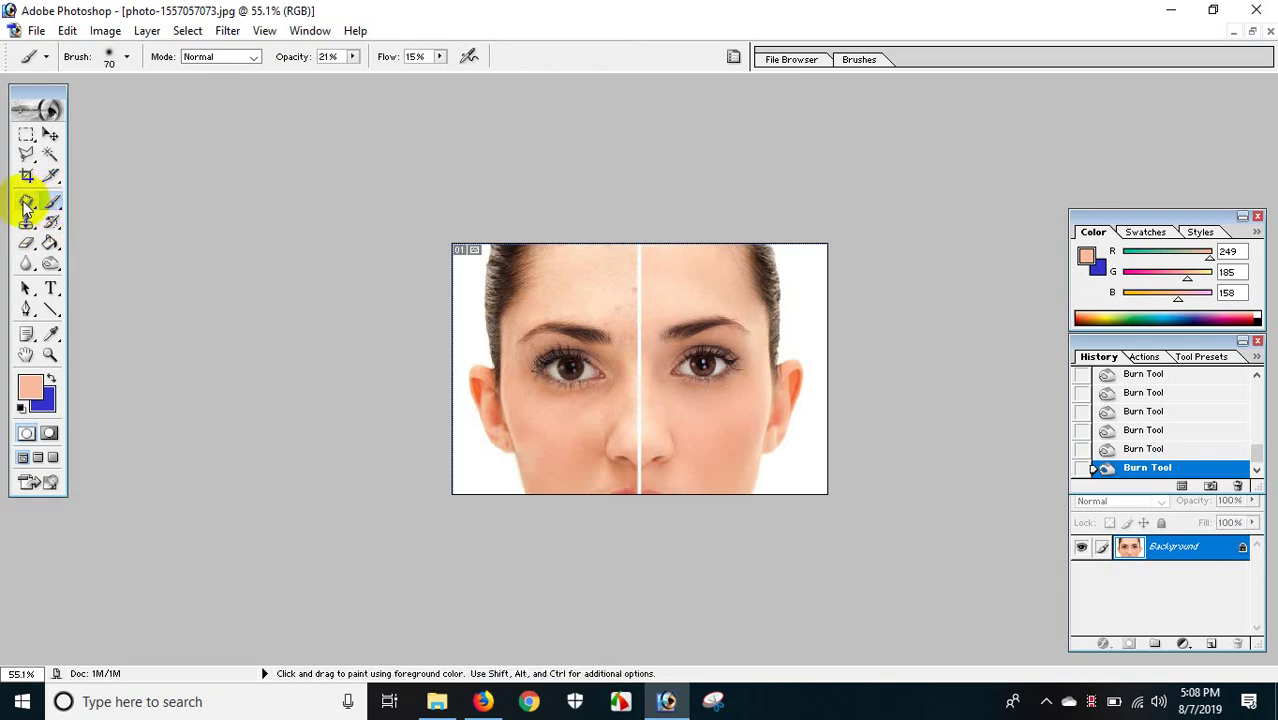
{"action": "left_click", "coordinate": [27, 201]}
{"action": "left_click", "coordinate": [112, 201]}
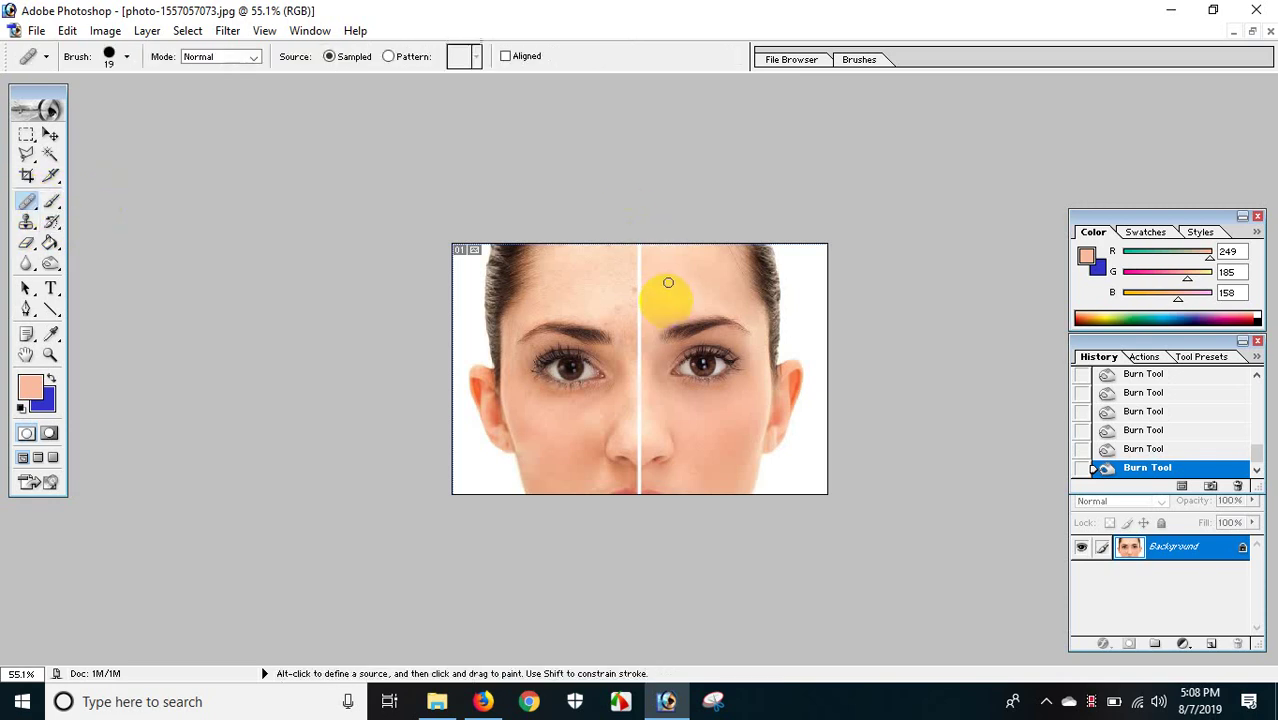
Step: Zoom in on the eyes, return to 100%, and close the photo without saving
{"action": "key", "text": "ctrl+plus"}
{"action": "key", "text": "ctrl+plus"}
{"action": "key", "text": "ctrl+plus"}
{"action": "key", "text": "ctrl+plus"}
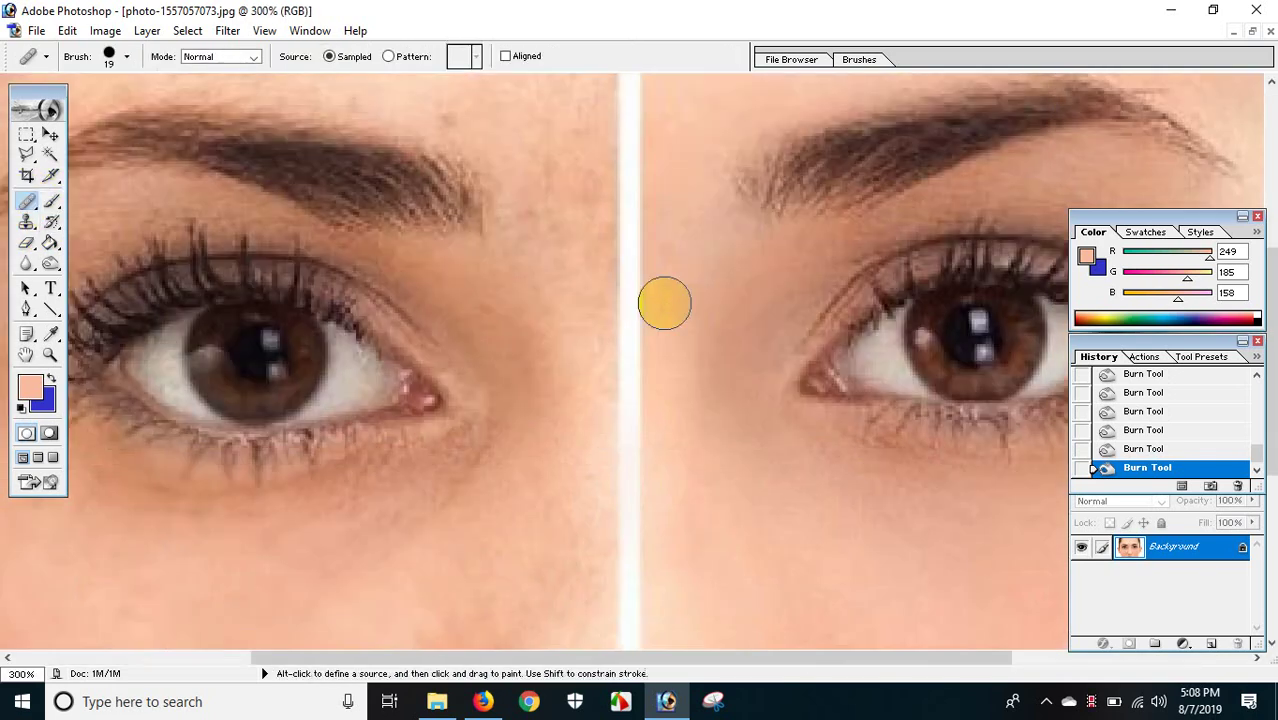
{"action": "key", "text": "ctrl+alt+0"}
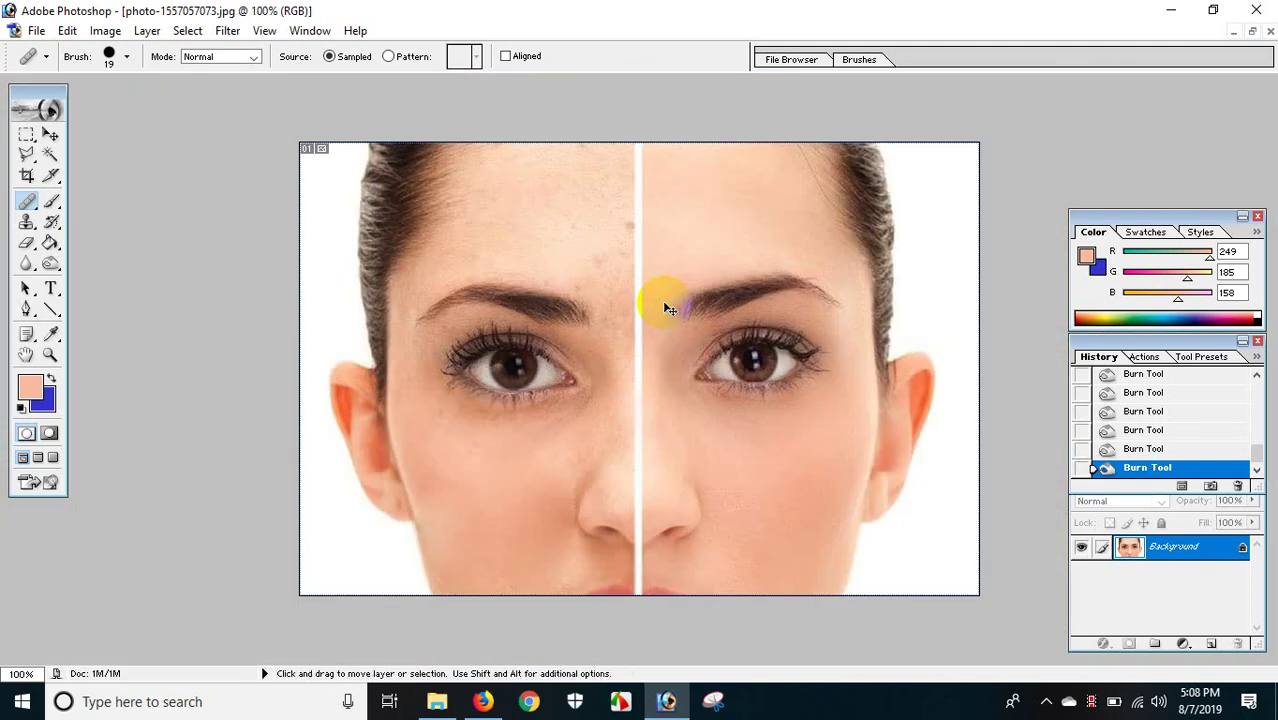
{"action": "key", "text": "ctrl+w"}
{"action": "left_click", "coordinate": [648, 276]}
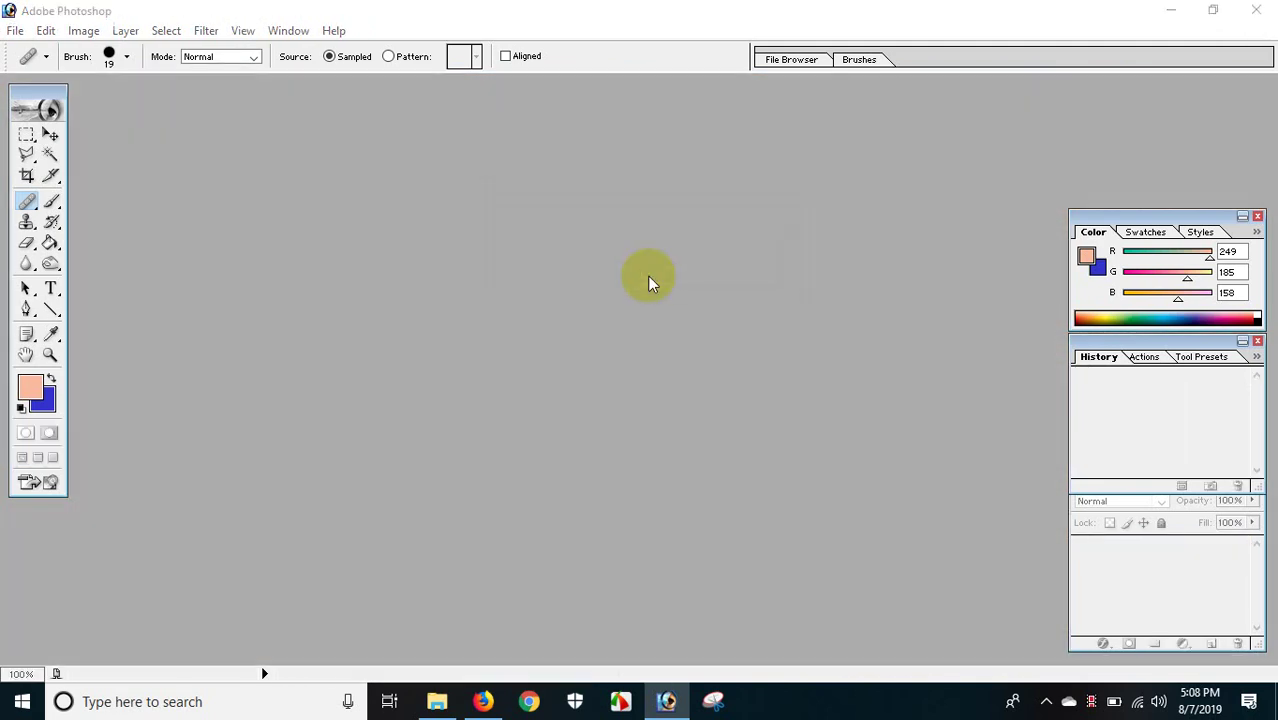
{"action": "key", "text": "ctrl+o"}
{"action": "left_click", "coordinate": [680, 232]}
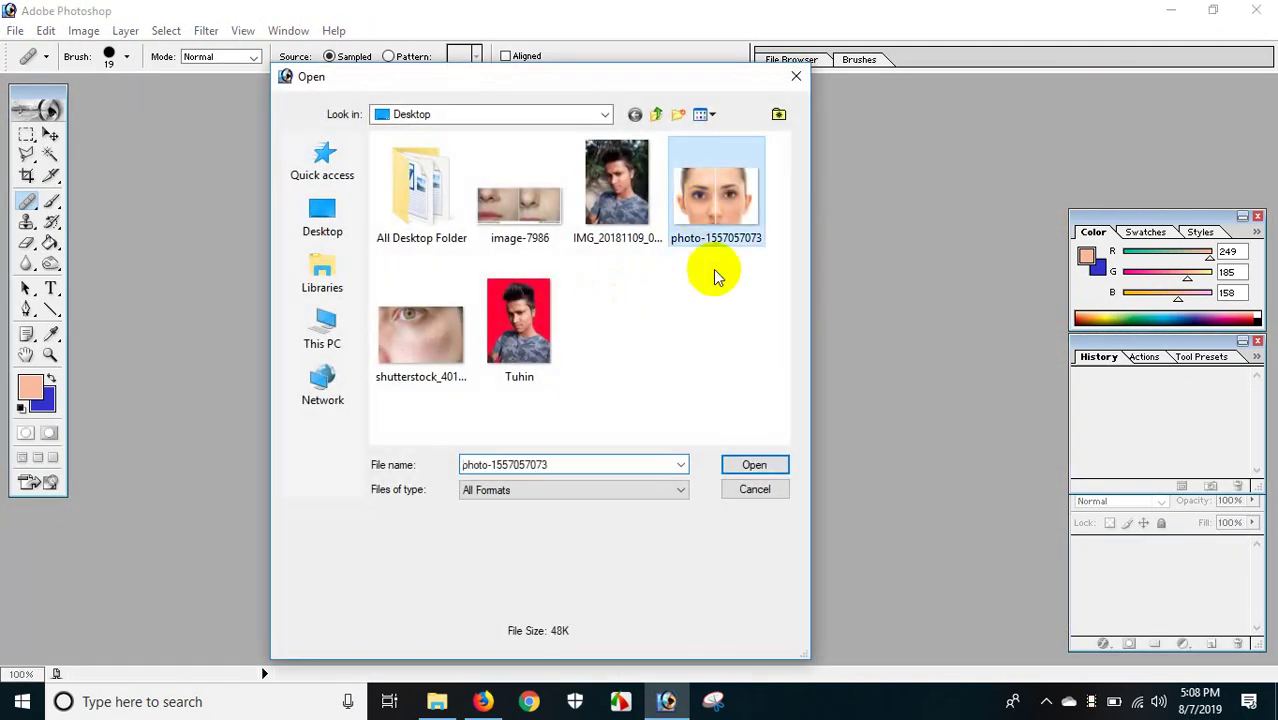
{"action": "left_click", "coordinate": [752, 462]}
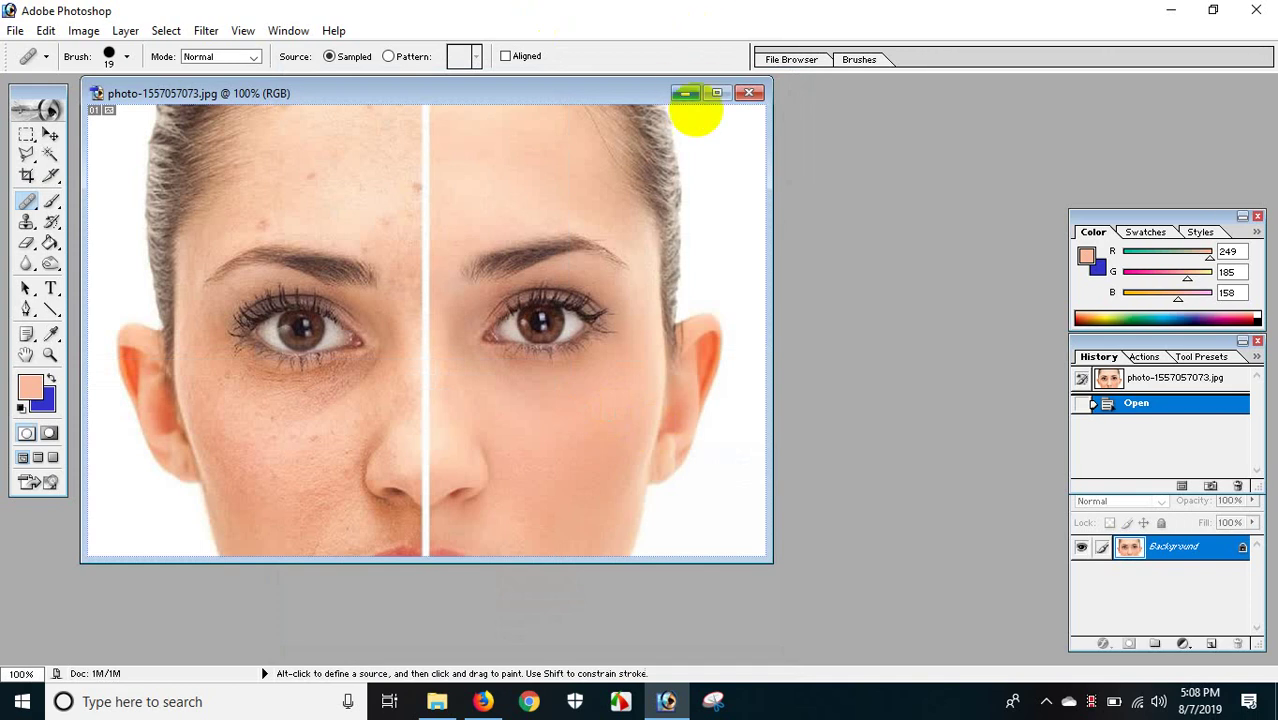
{"action": "left_click", "coordinate": [716, 93]}
{"action": "key", "text": "ctrl+plus"}
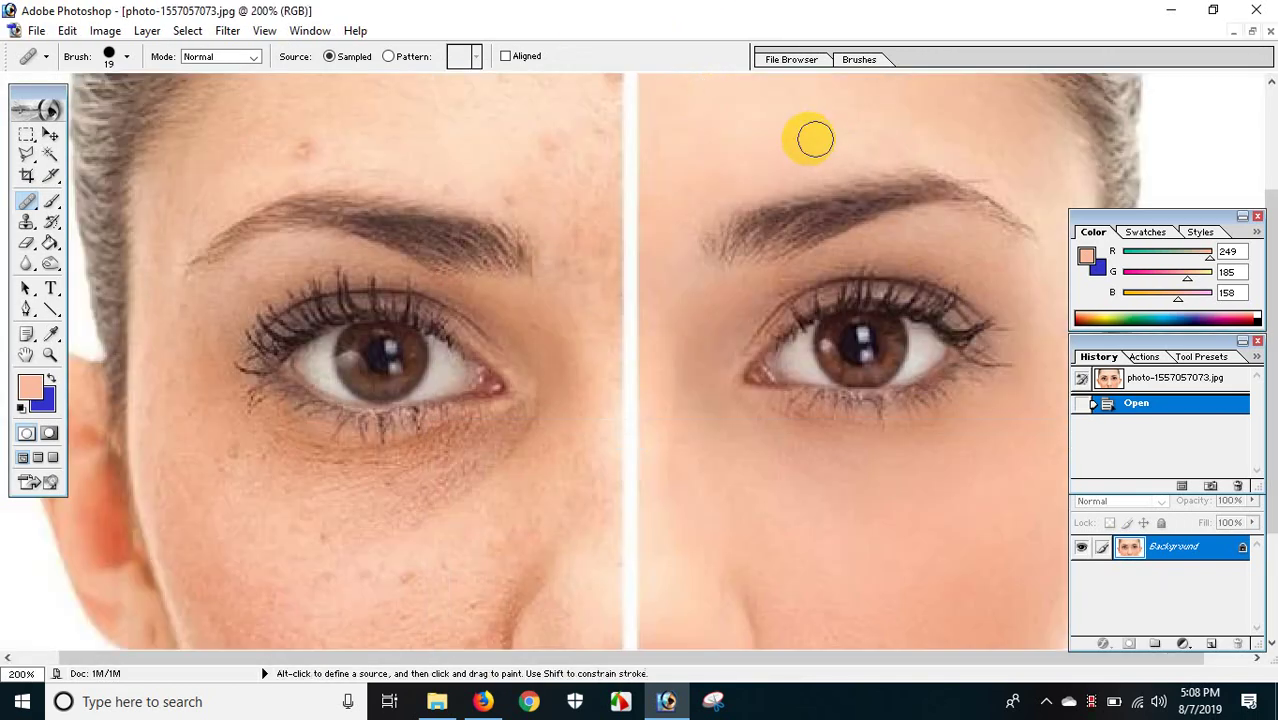
{"action": "left_click", "coordinate": [699, 126], "text": "alt"}
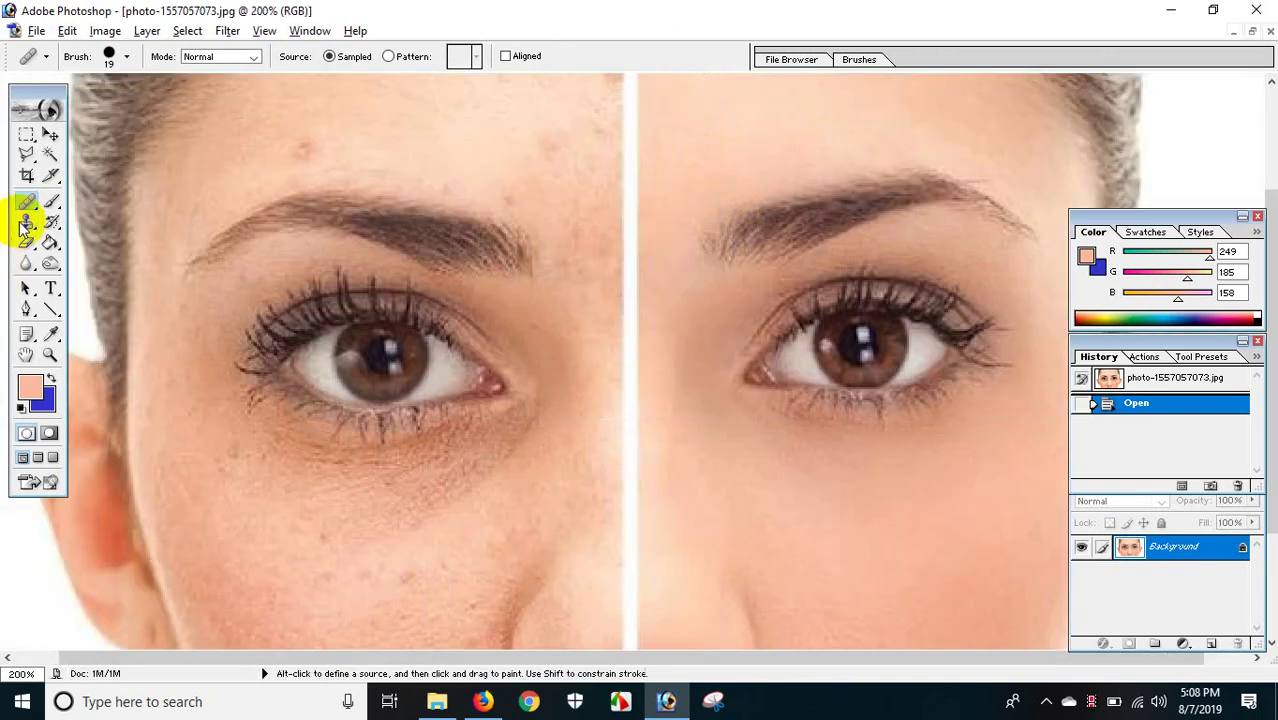
Step: Try healing near the left eye without a source point and dismiss the Alt-click warning
{"action": "left_click", "coordinate": [357, 308]}
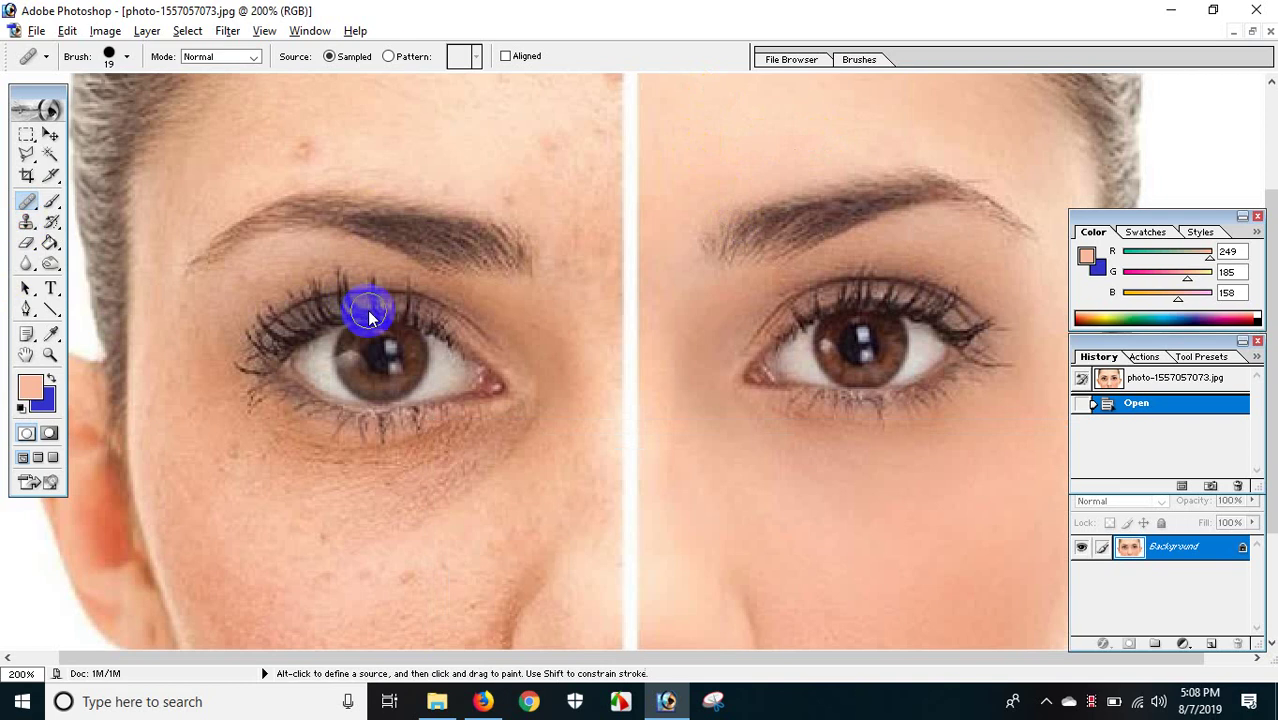
{"action": "left_click", "coordinate": [620, 313]}
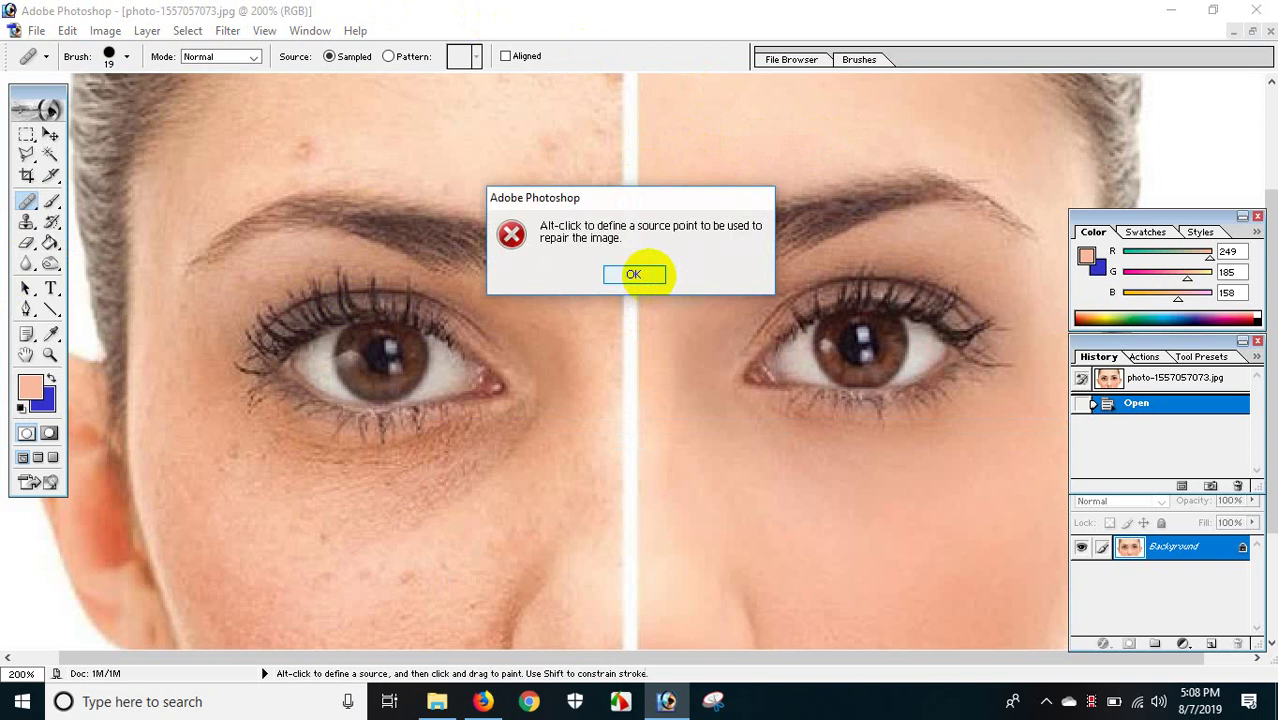
{"action": "left_click", "coordinate": [640, 274]}
{"action": "key", "text": "ctrl+minus"}
{"action": "key", "text": "ctrl+minus"}
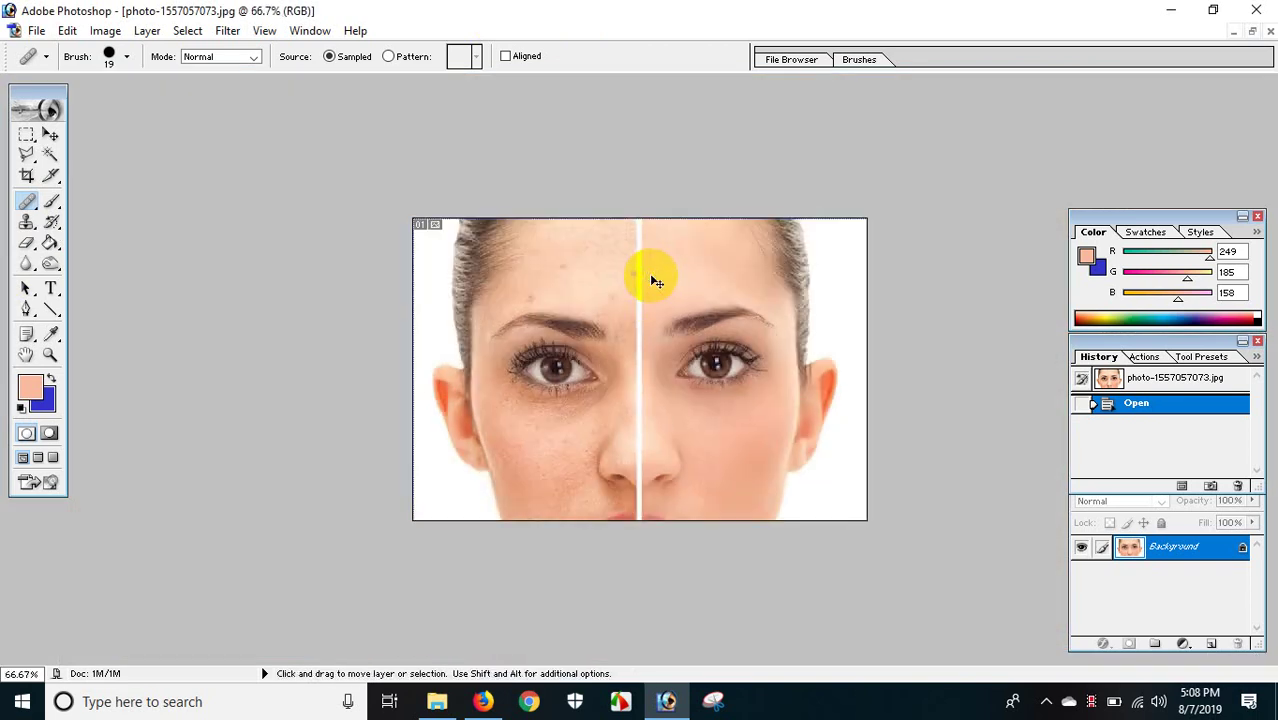
{"action": "key", "text": "ctrl+plus"}
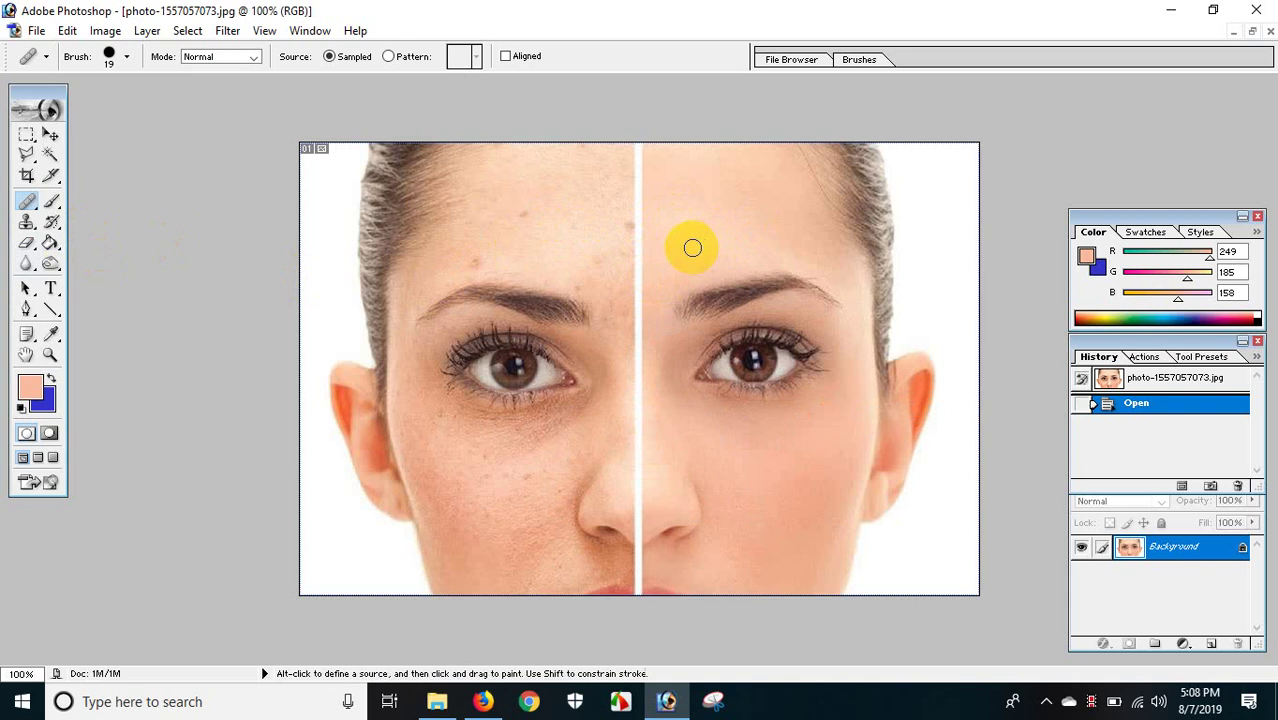
Step: Set a forehead healing source, enlarge the brush, and heal the left forehead spots and streak
{"action": "left_click", "coordinate": [685, 248], "text": "alt"}
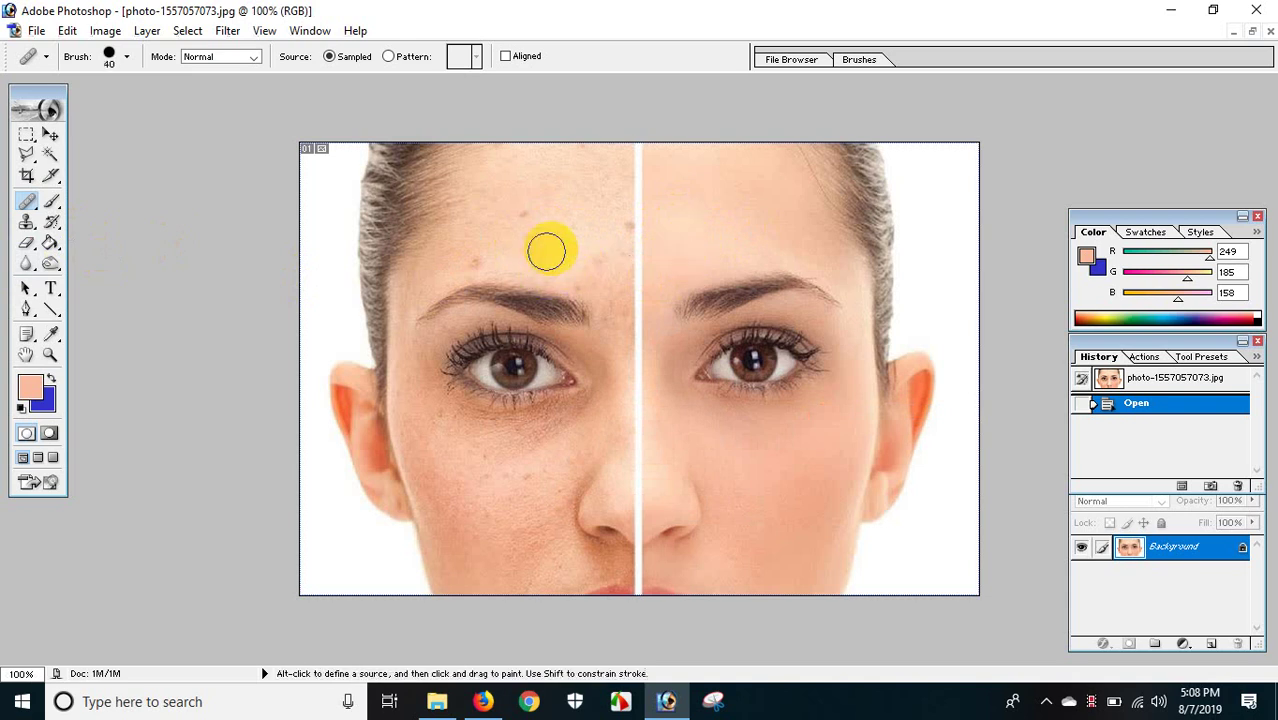
{"action": "key", "text": "bracketright"}
{"action": "key", "text": "bracketright"}
{"action": "key", "text": "bracketright"}
{"action": "left_click", "coordinate": [517, 222]}
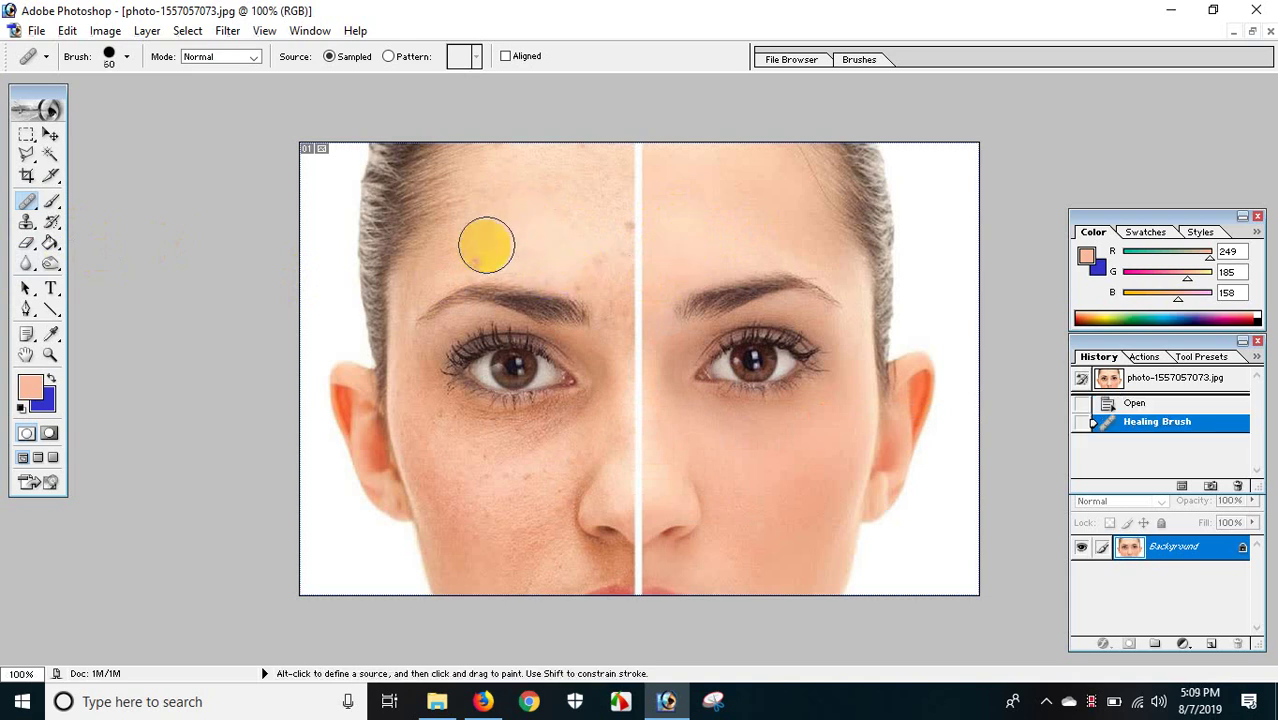
{"action": "left_click", "coordinate": [484, 245]}
{"action": "left_click", "coordinate": [560, 240]}
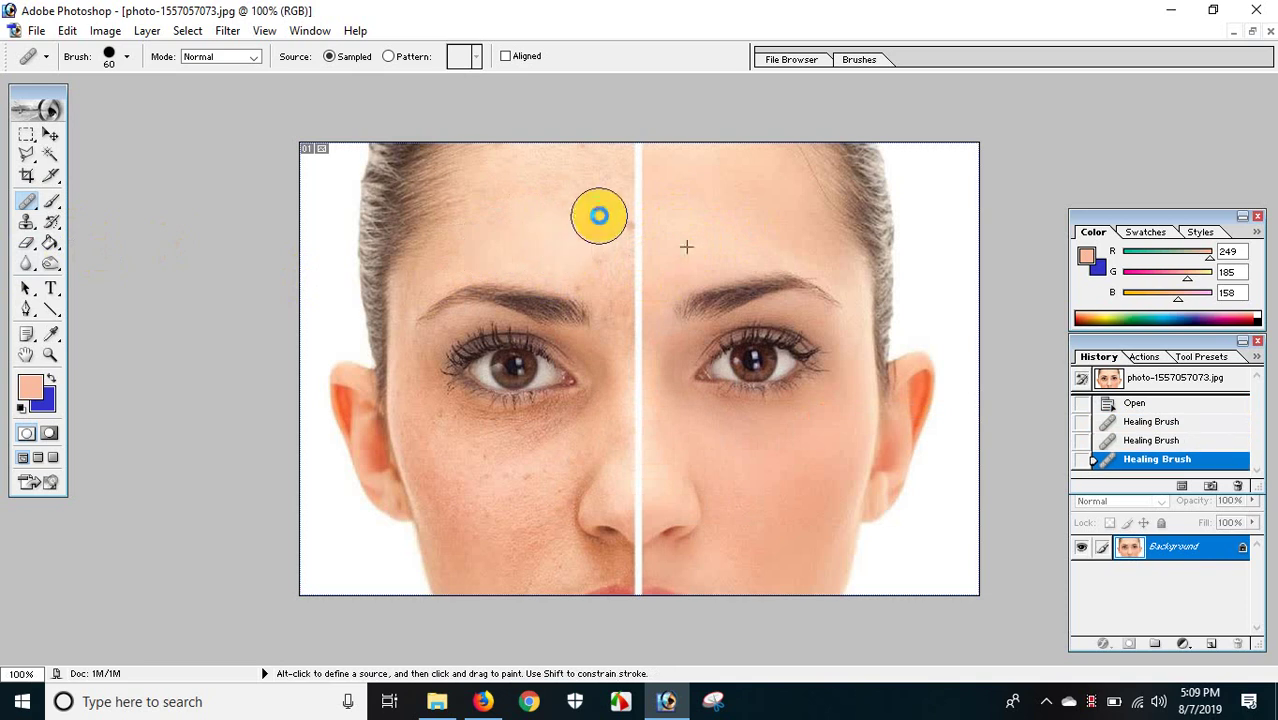
{"action": "left_click", "coordinate": [599, 216]}
{"action": "left_click", "coordinate": [596, 188]}
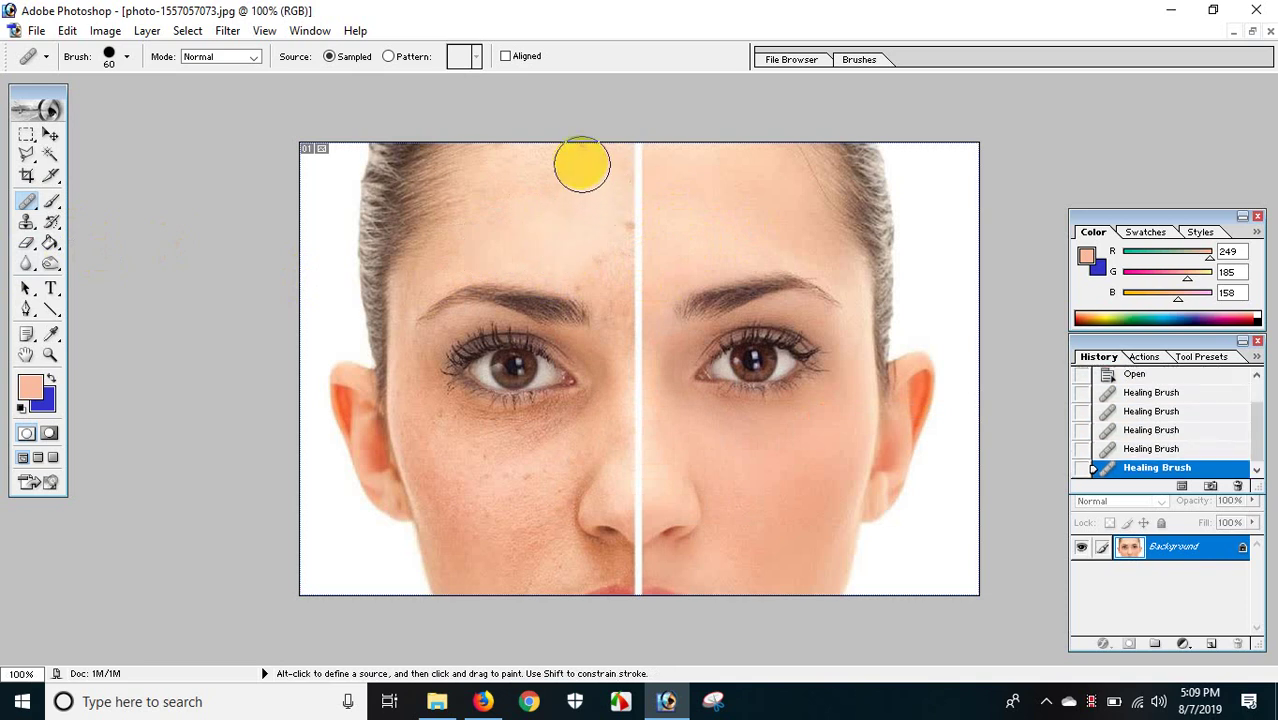
{"action": "left_click_drag", "start_coordinate": [618, 178], "coordinate": [550, 166]}
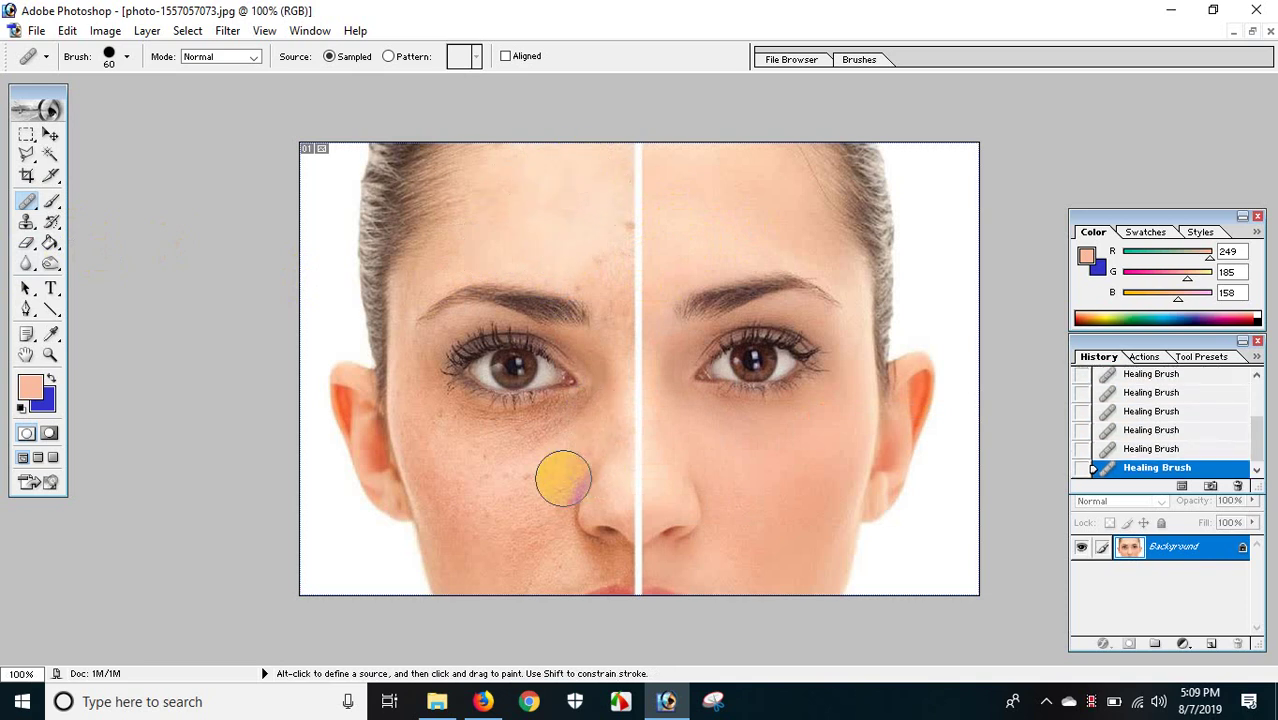
{"action": "key", "text": "alt"}
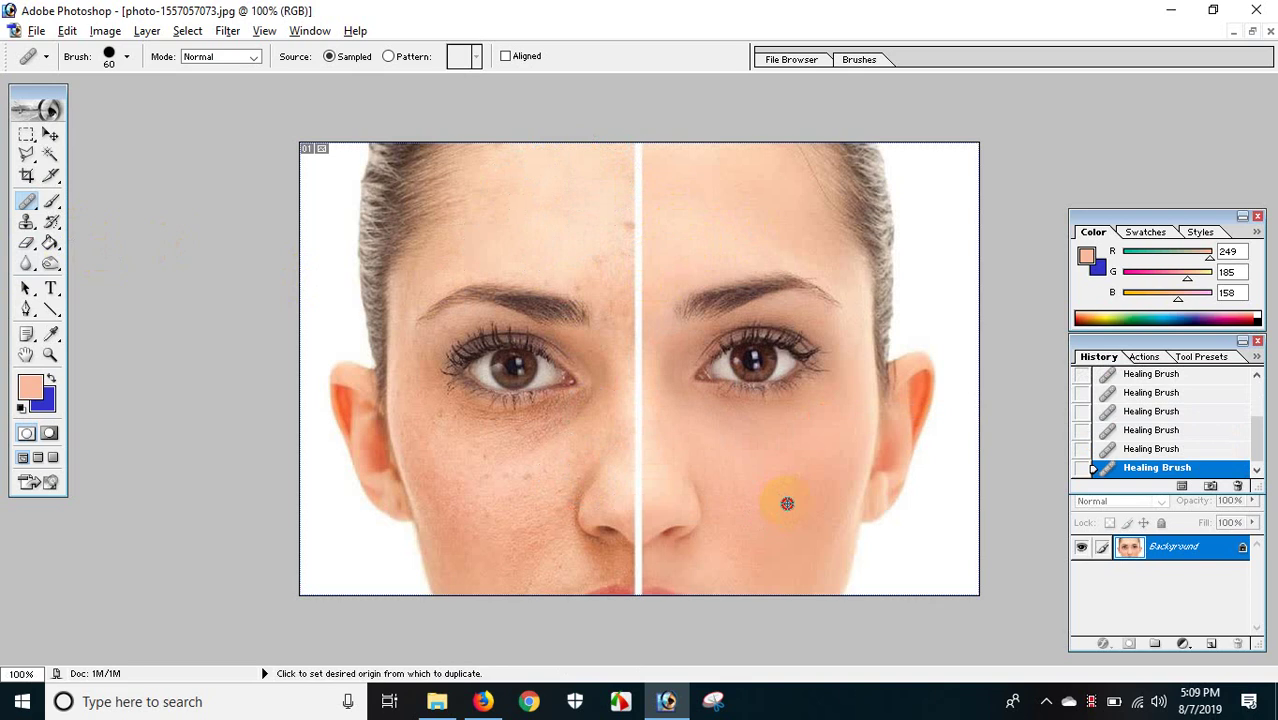
Step: Heal the skin beside the nose, under both eyes and on the left cheek, then close
{"action": "left_click_drag", "start_coordinate": [550, 497], "coordinate": [619, 510]}
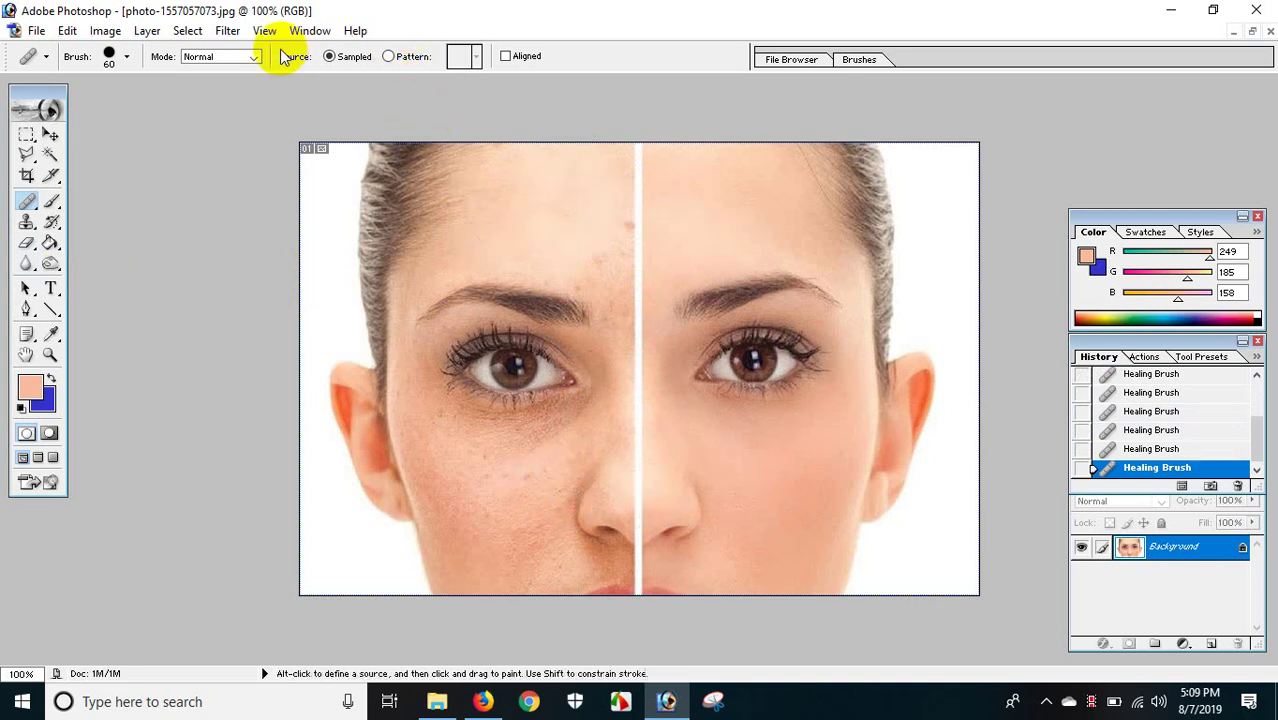
{"action": "left_click_drag", "start_coordinate": [745, 390], "coordinate": [760, 405]}
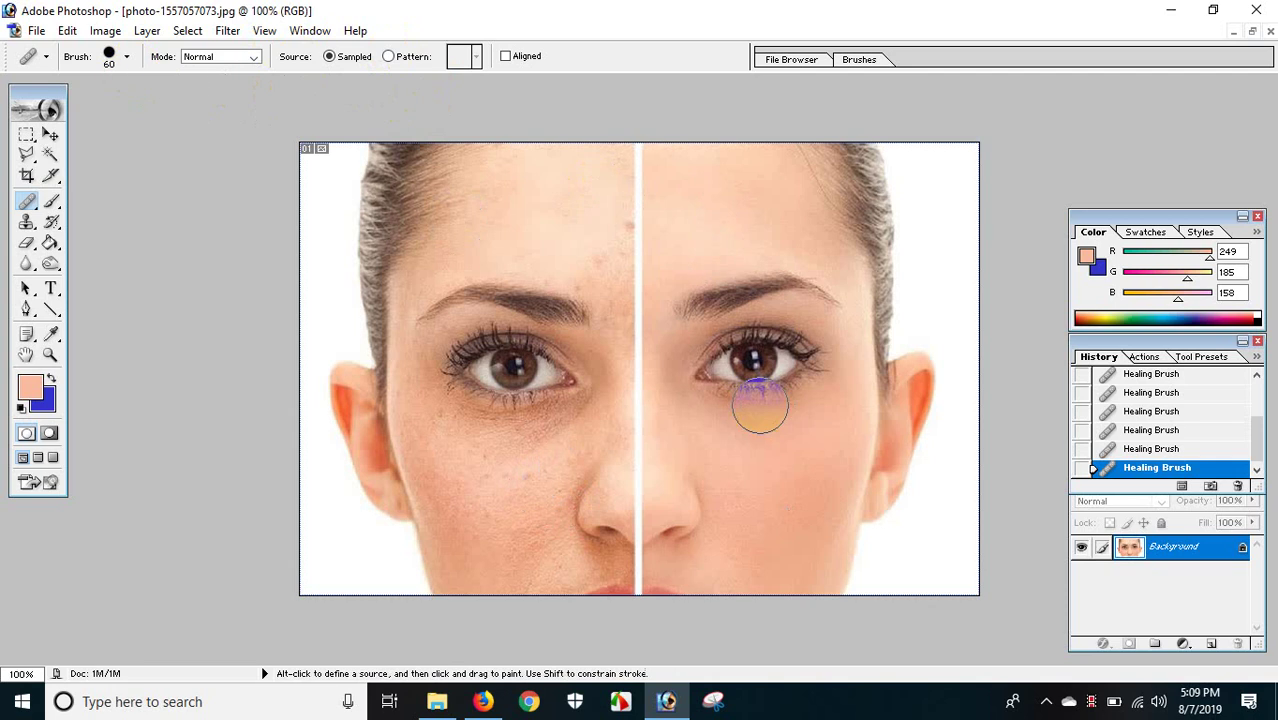
{"action": "left_click", "coordinate": [775, 485], "text": "alt"}
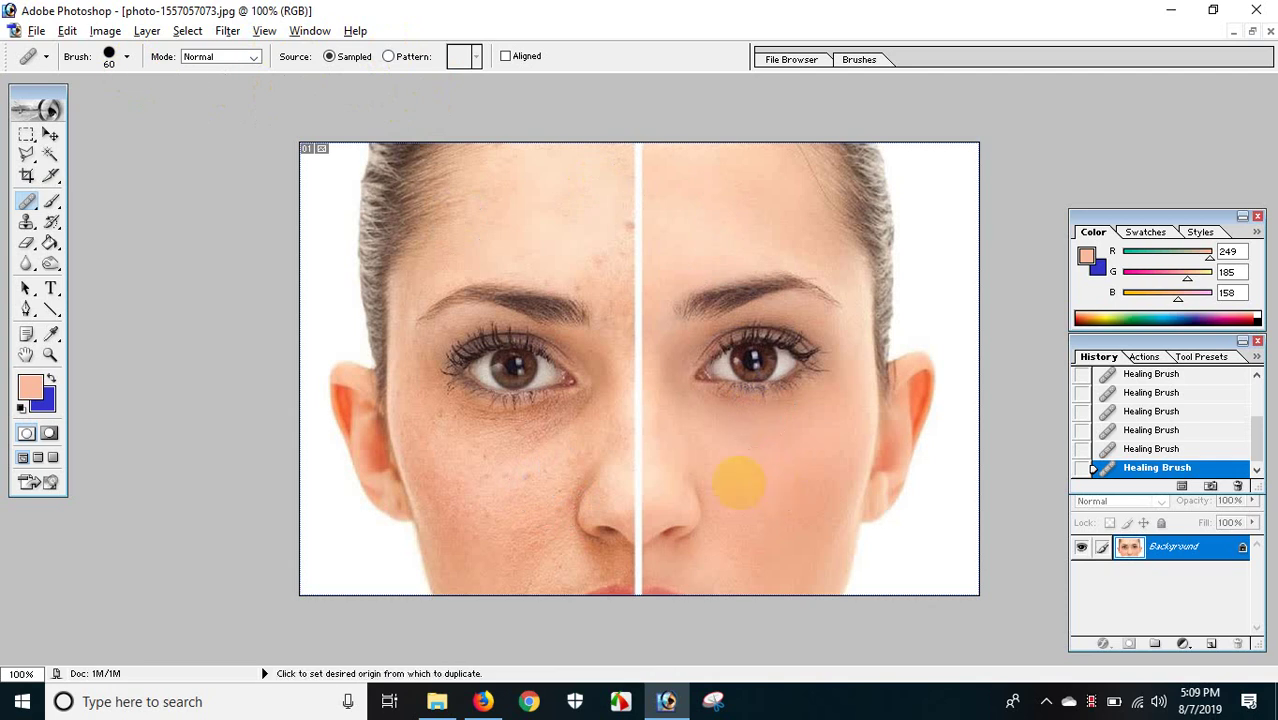
{"action": "scroll", "coordinate": [740, 485], "scroll_direction": "up", "scroll_amount": 1}
{"action": "left_click_drag", "start_coordinate": [491, 456], "coordinate": [465, 499]}
{"action": "left_click", "coordinate": [415, 485]}
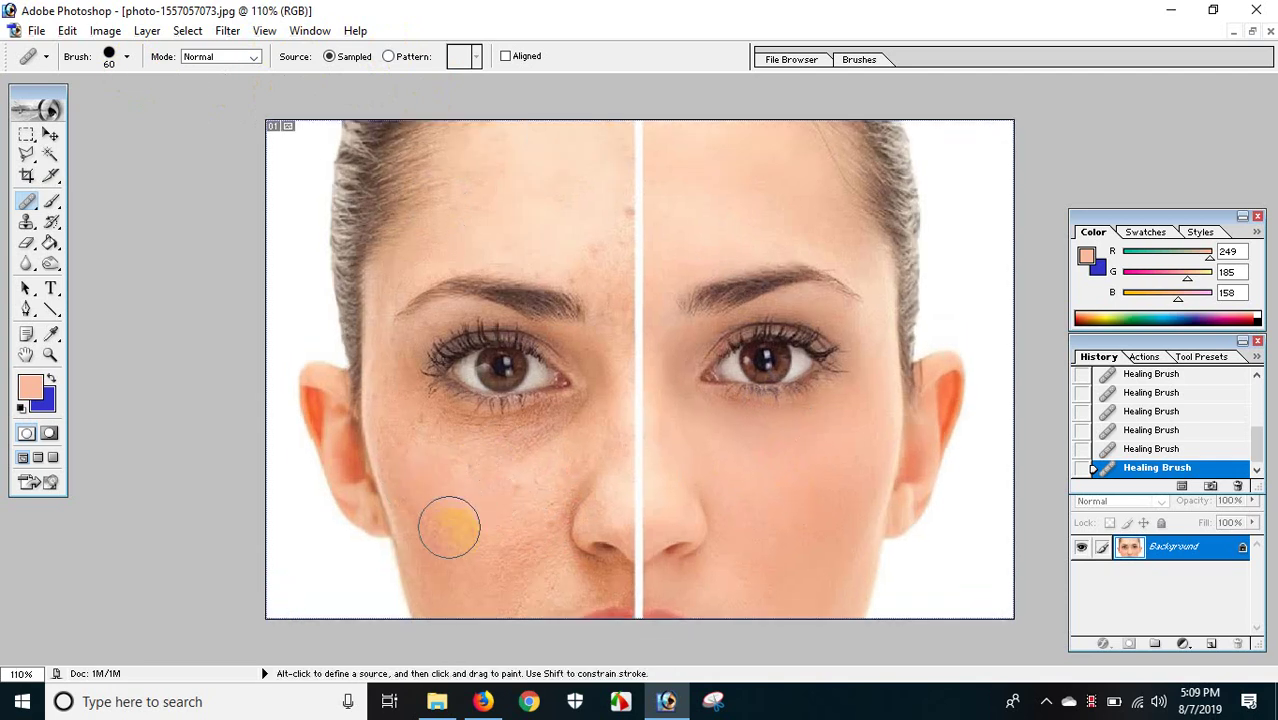
{"action": "key", "text": "bracketright"}
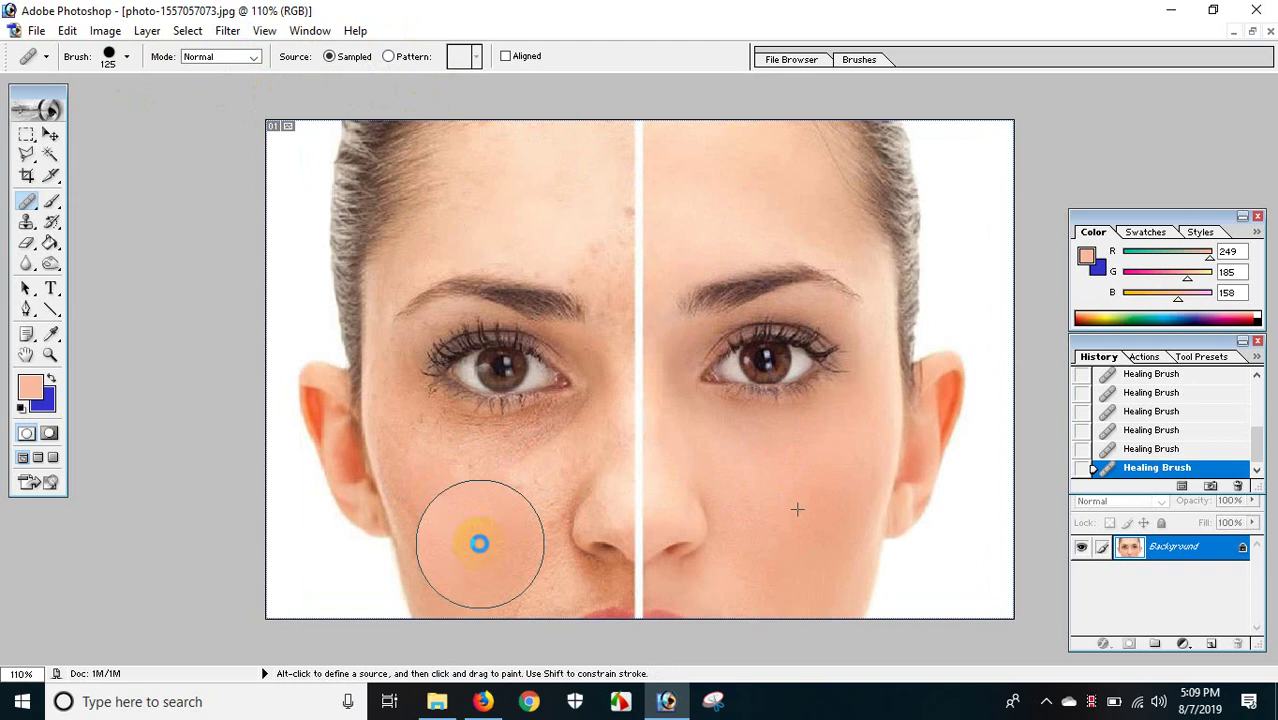
{"action": "left_click_drag", "start_coordinate": [479, 541], "coordinate": [596, 568]}
{"action": "key", "text": "ctrl+minus"}
{"action": "key", "text": "ctrl+minus"}
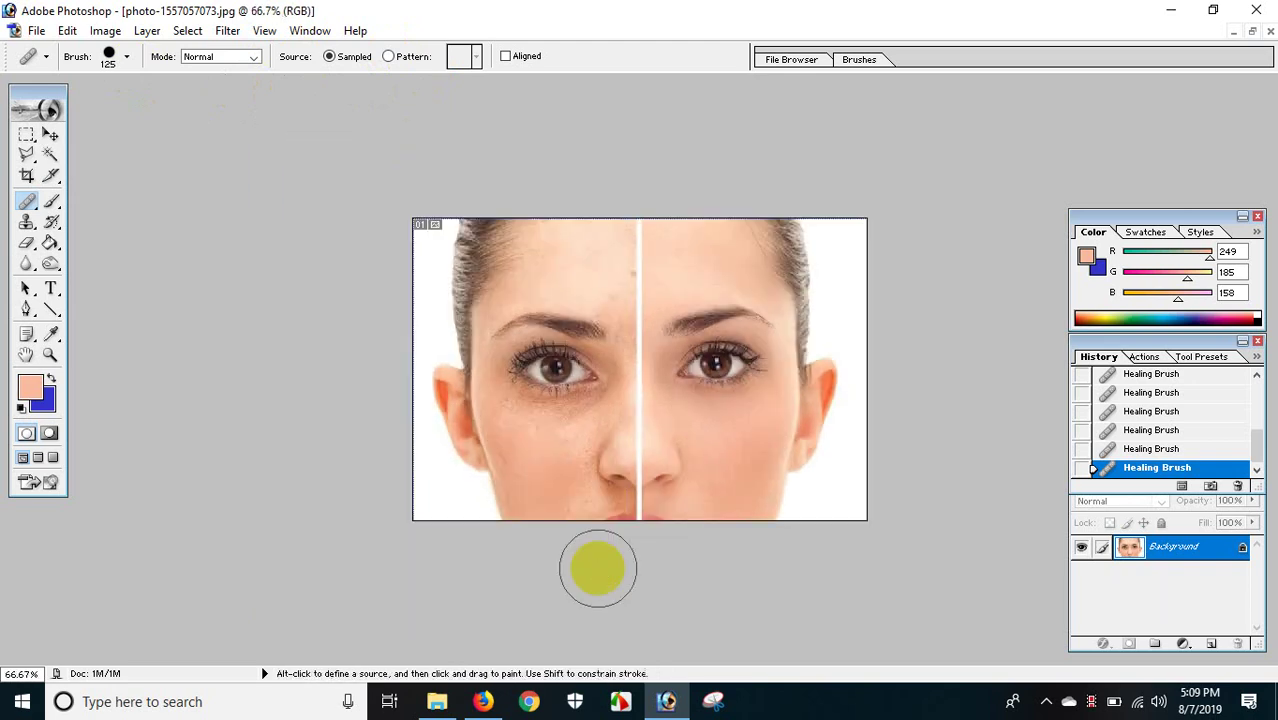
{"action": "left_click_drag", "start_coordinate": [556, 388], "coordinate": [563, 408]}
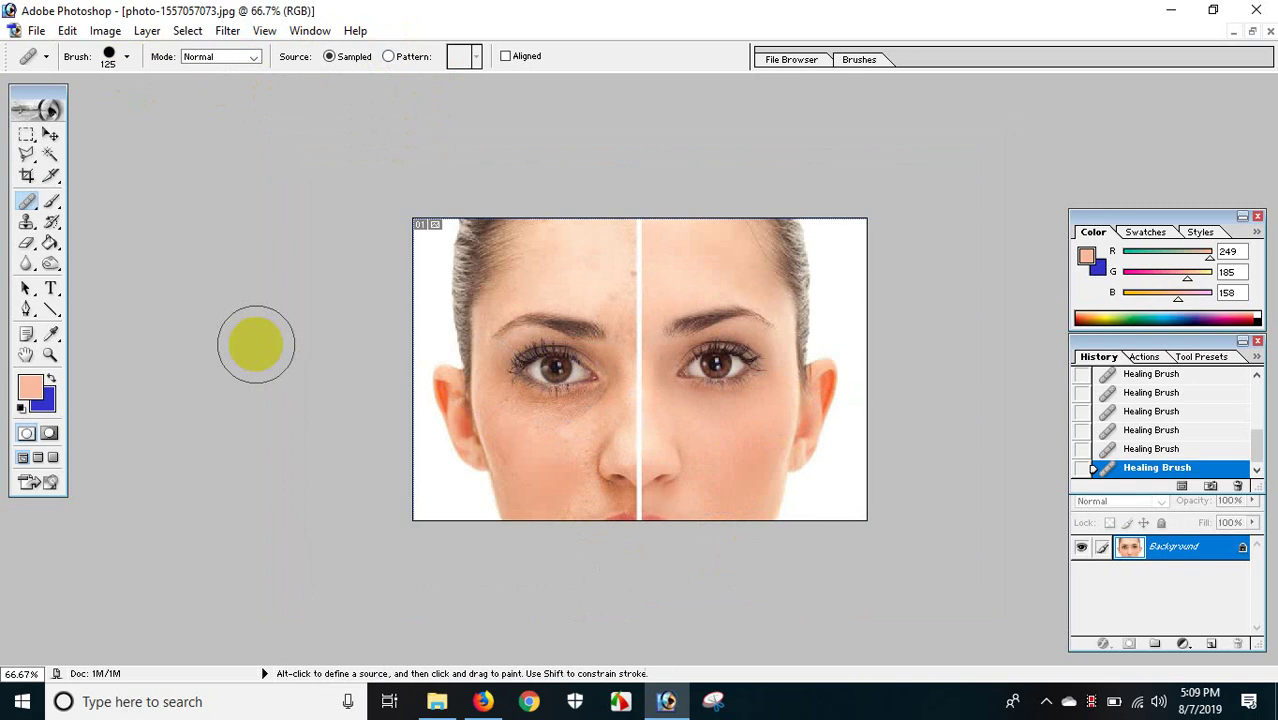
{"action": "key", "text": "ctrl+w"}
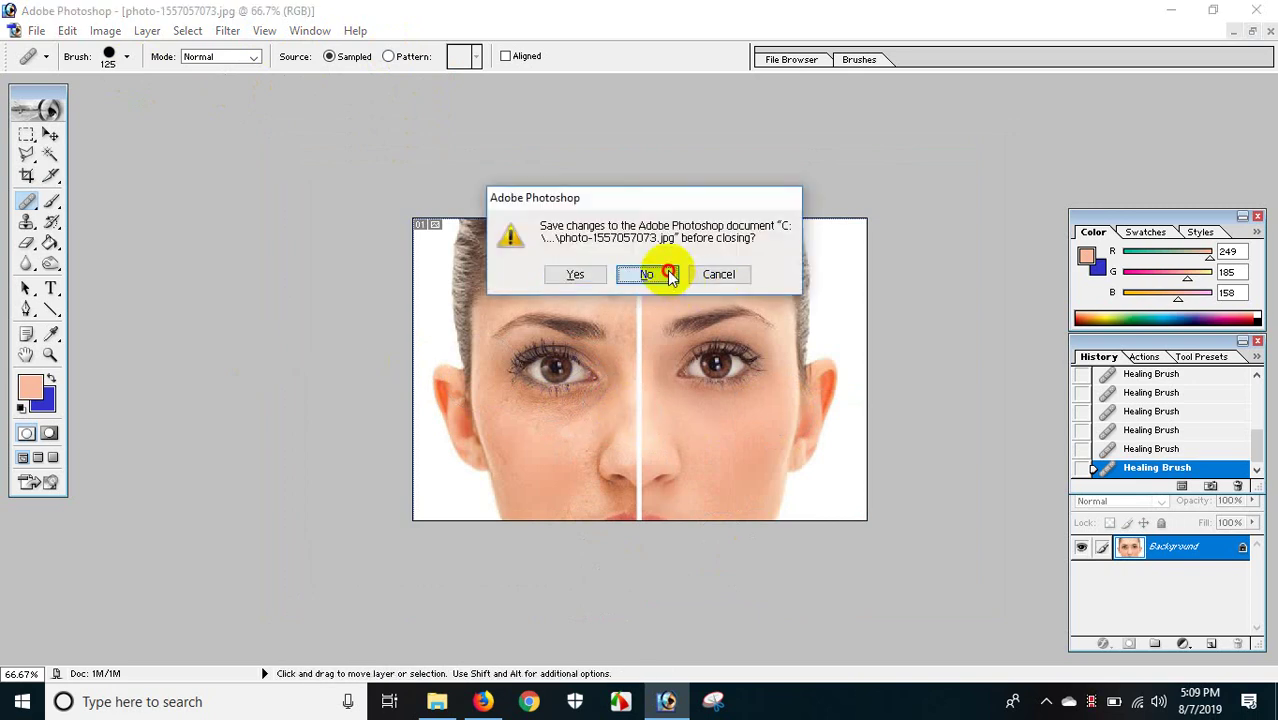
Step: Discard the face photo's changes and open the shutterstock_401008543.jpg cheek close-up maximized
{"action": "left_click", "coordinate": [668, 275]}
{"action": "key", "text": "ctrl+o"}
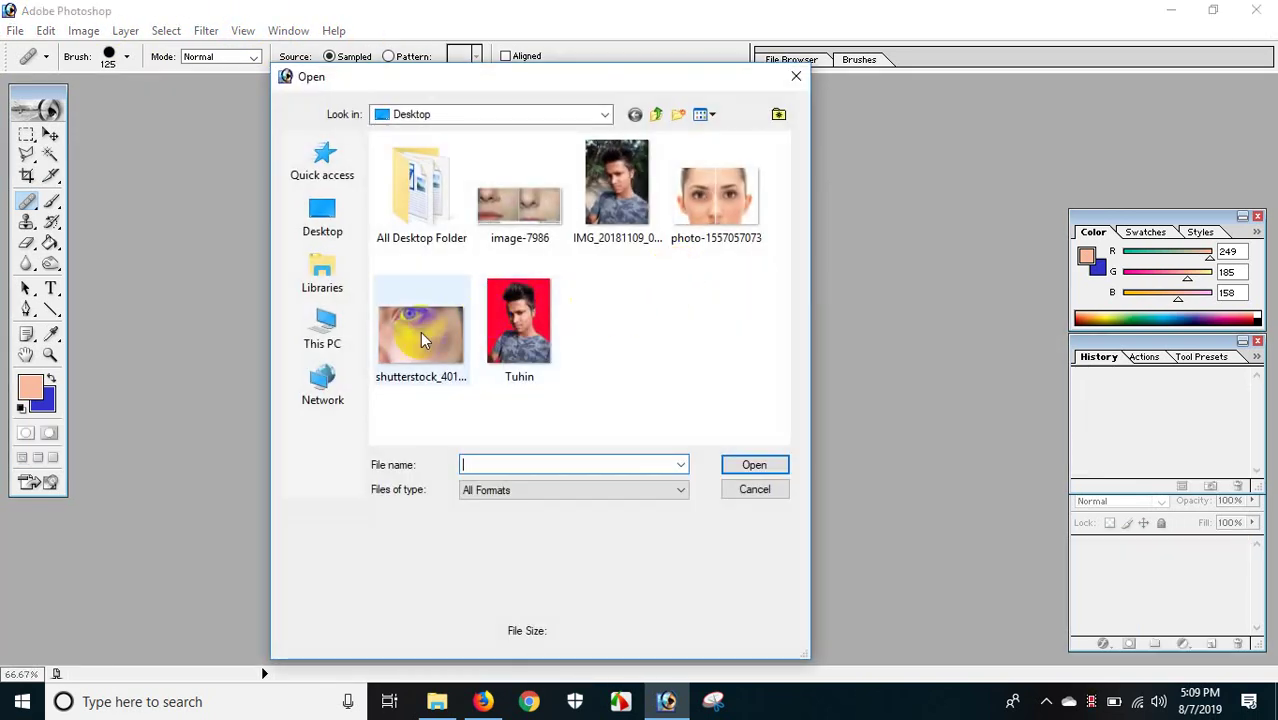
{"action": "left_click", "coordinate": [420, 340]}
{"action": "left_click", "coordinate": [768, 465]}
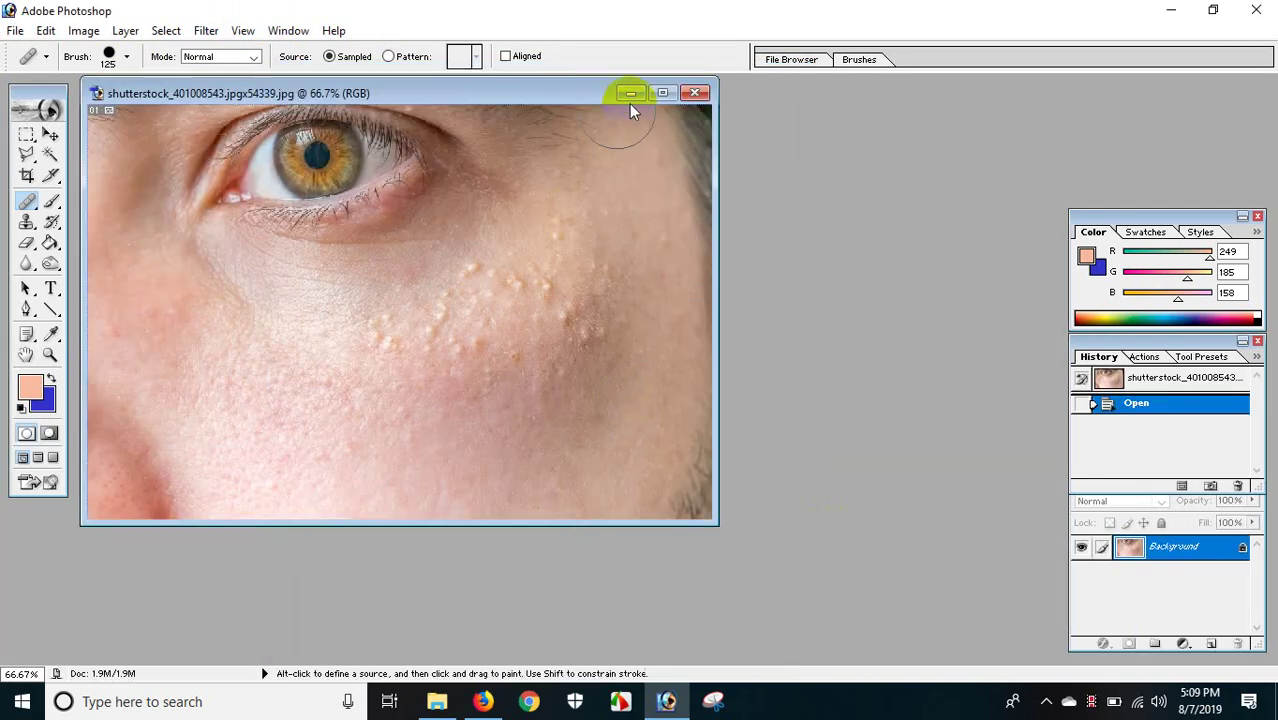
{"action": "left_click", "coordinate": [659, 93]}
Step: Shrink the Healing Brush to 80 and sample a clean skin source point
{"action": "key", "text": "bracketleft"}
{"action": "key", "text": "bracketleft"}
{"action": "key", "text": "bracketleft"}
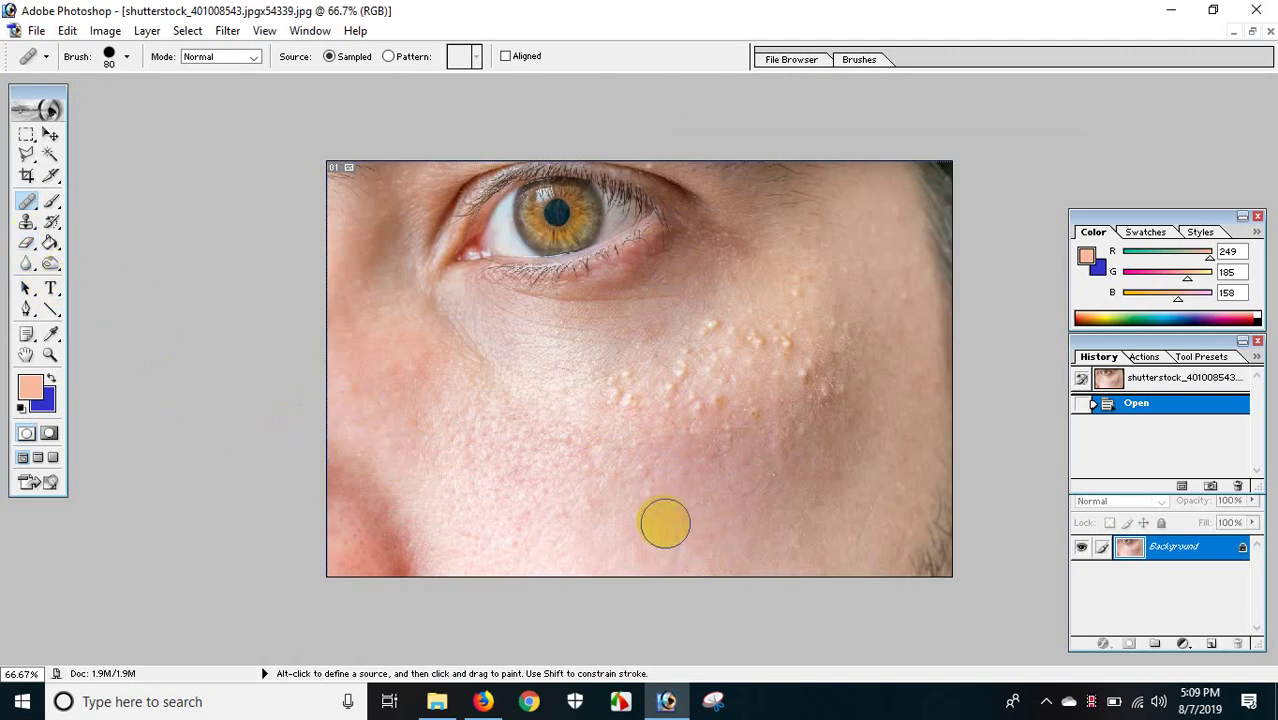
{"action": "key", "text": "alt"}
{"action": "left_click", "coordinate": [660, 524], "text": "alt"}
Step: Heal the upper cheek bumps and those near the cheek's edge and lower right
{"action": "mouse_move", "coordinate": [581, 372]}
{"action": "left_mouse_down"}
{"action": "mouse_move", "coordinate": [628, 396]}
{"action": "mouse_move", "coordinate": [735, 415]}
{"action": "mouse_move", "coordinate": [803, 397]}
{"action": "left_mouse_up"}
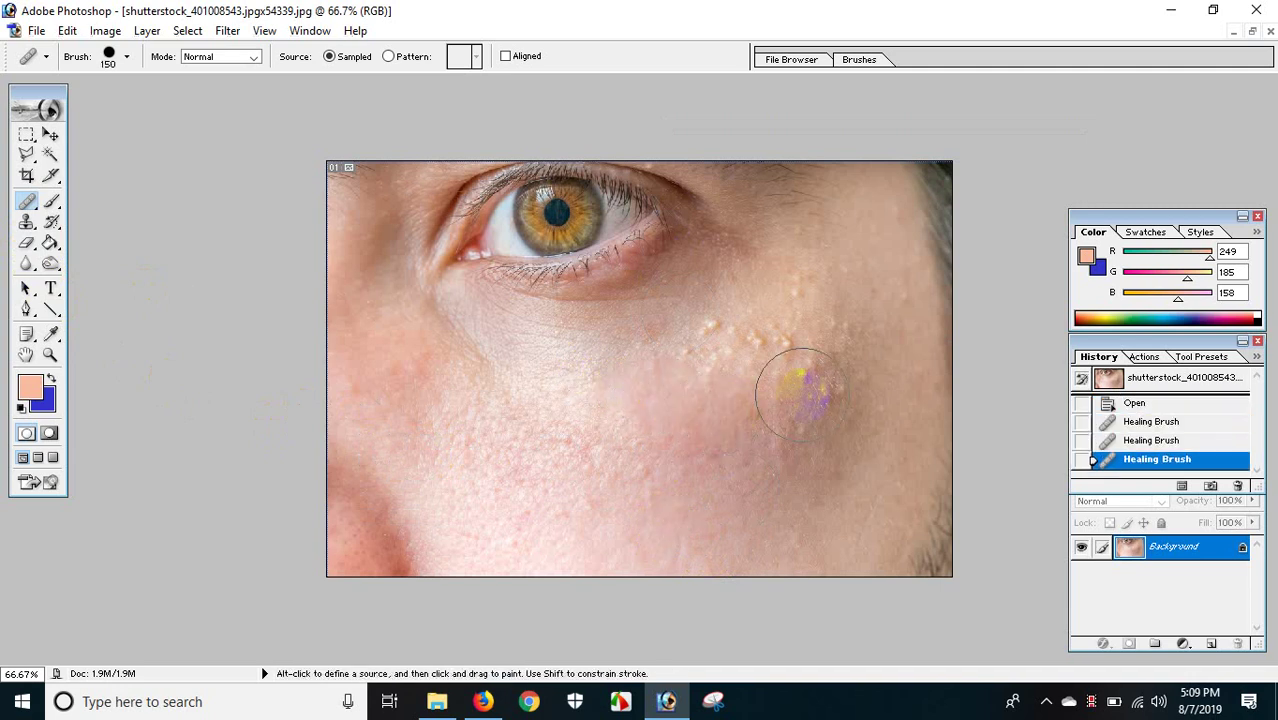
{"action": "left_click", "coordinate": [800, 395]}
{"action": "key", "text": "]"}
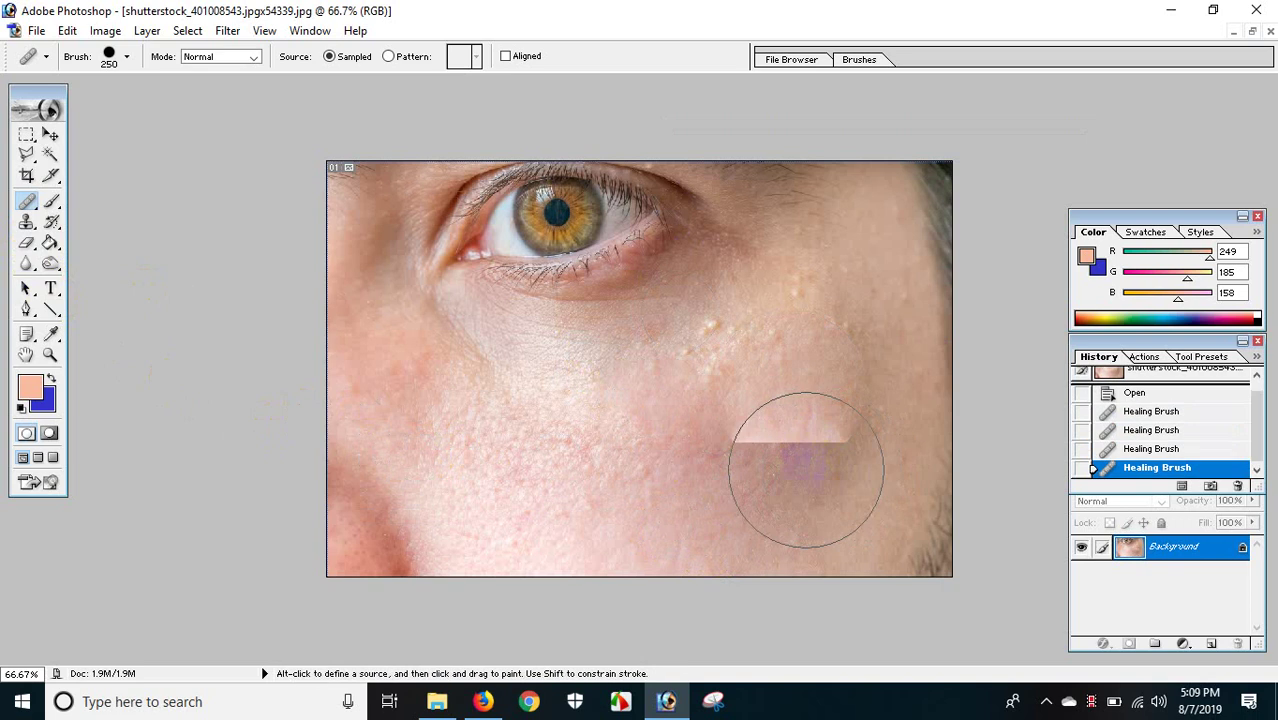
{"action": "left_click", "coordinate": [798, 462]}
{"action": "left_click", "coordinate": [800, 480]}
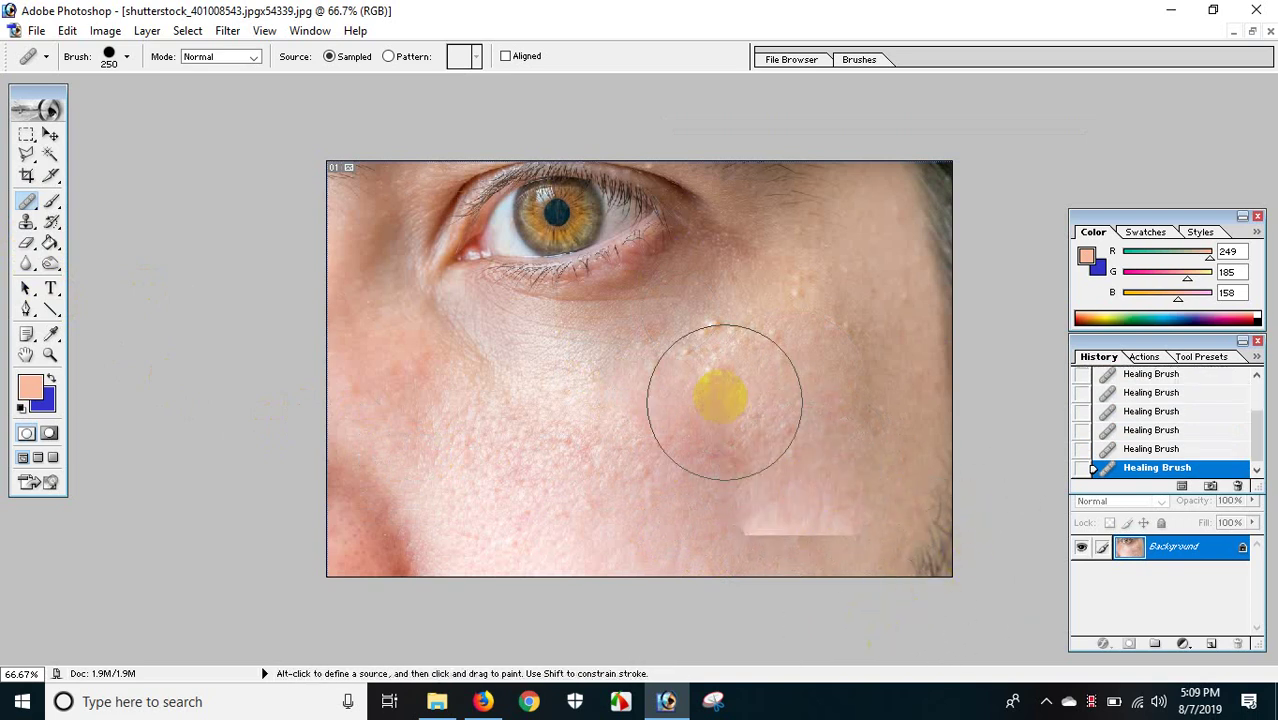
{"action": "left_click", "coordinate": [575, 498], "text": "alt"}
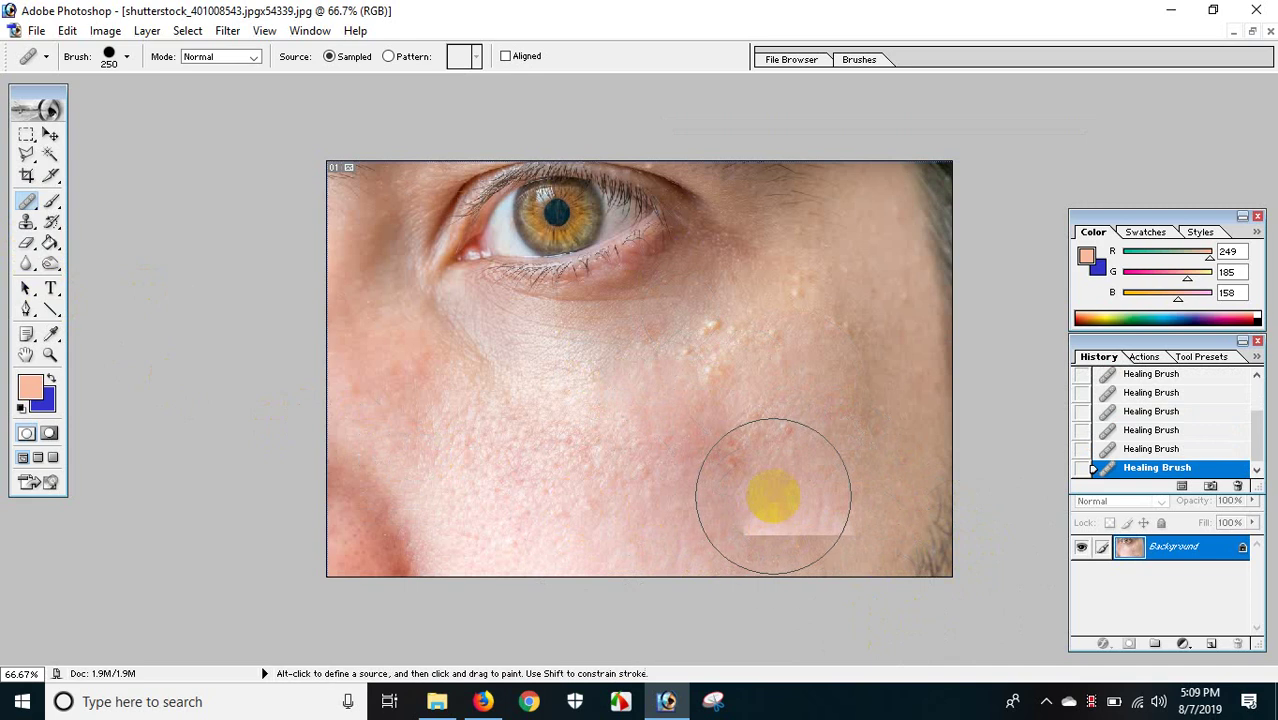
{"action": "key", "text": "bracketleft"}
{"action": "key", "text": "bracketleft"}
{"action": "key", "text": "bracketleft"}
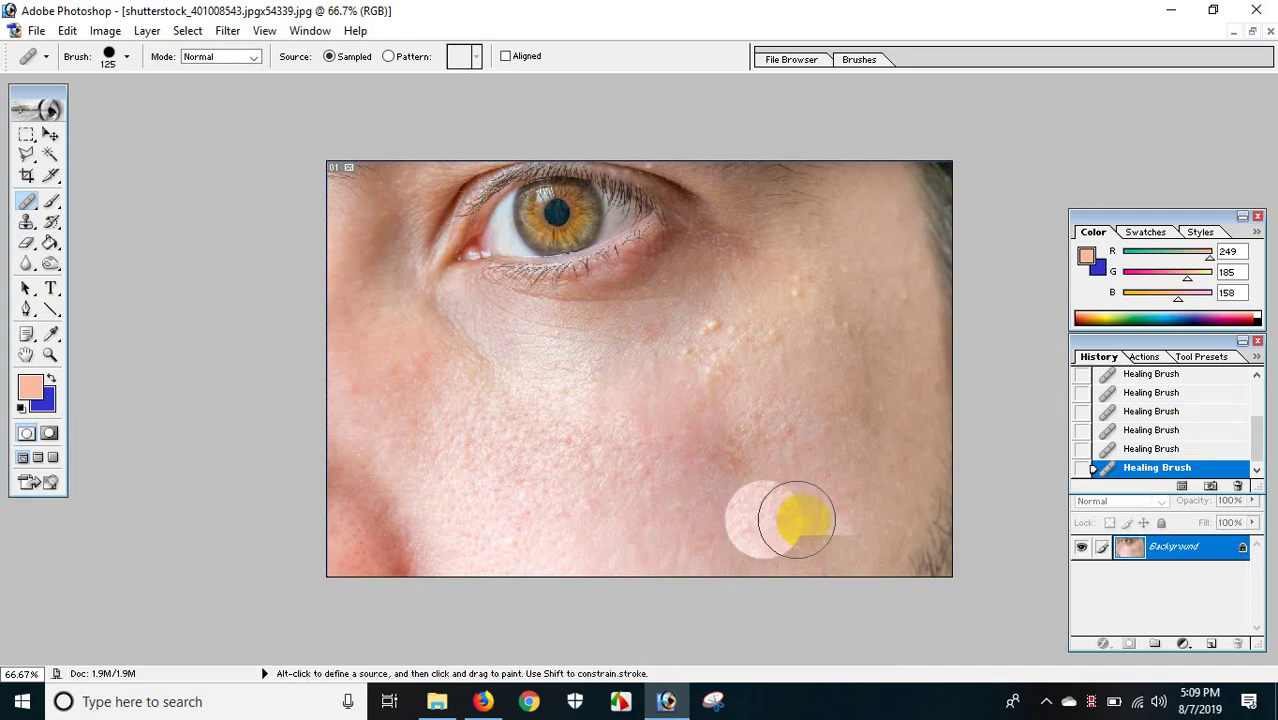
{"action": "left_click", "coordinate": [812, 521]}
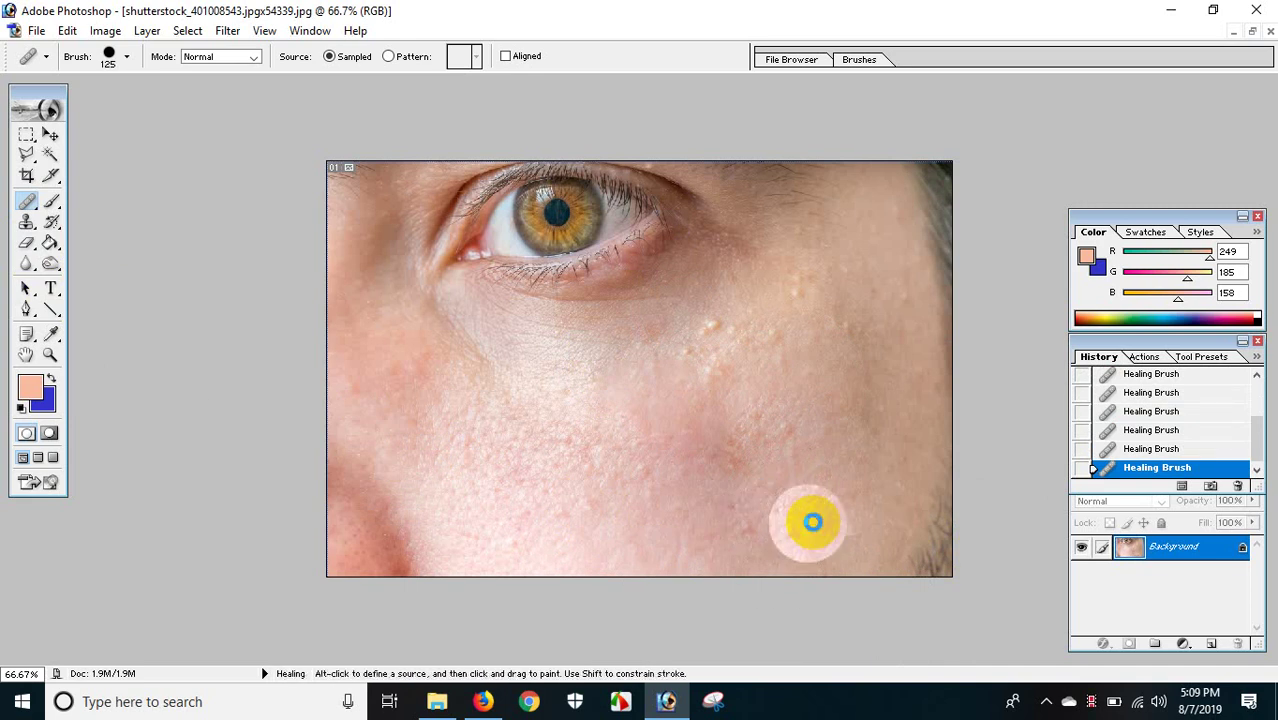
Step: Resample clean skin and heal the rough mid-cheek and lower-right cheek spots
{"action": "left_click", "coordinate": [657, 453], "text": "alt"}
{"action": "left_click", "coordinate": [727, 348]}
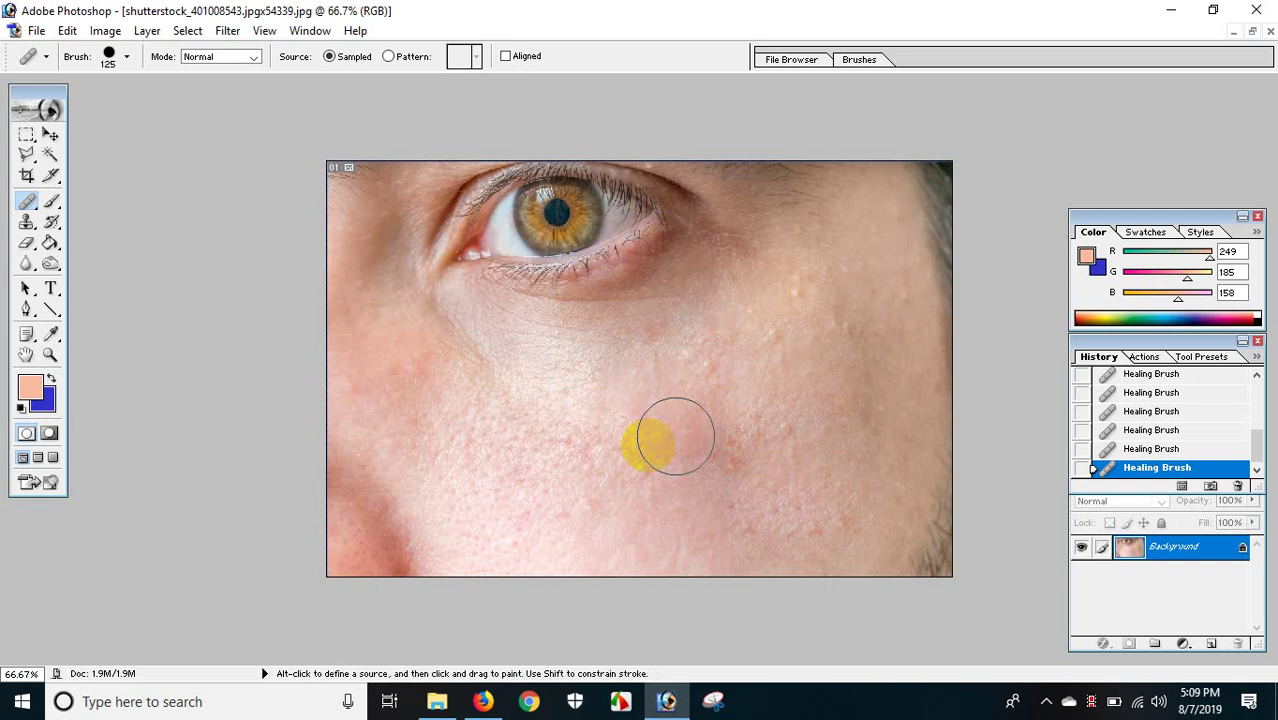
{"action": "left_click", "coordinate": [653, 388]}
{"action": "left_click", "coordinate": [722, 434], "text": "alt"}
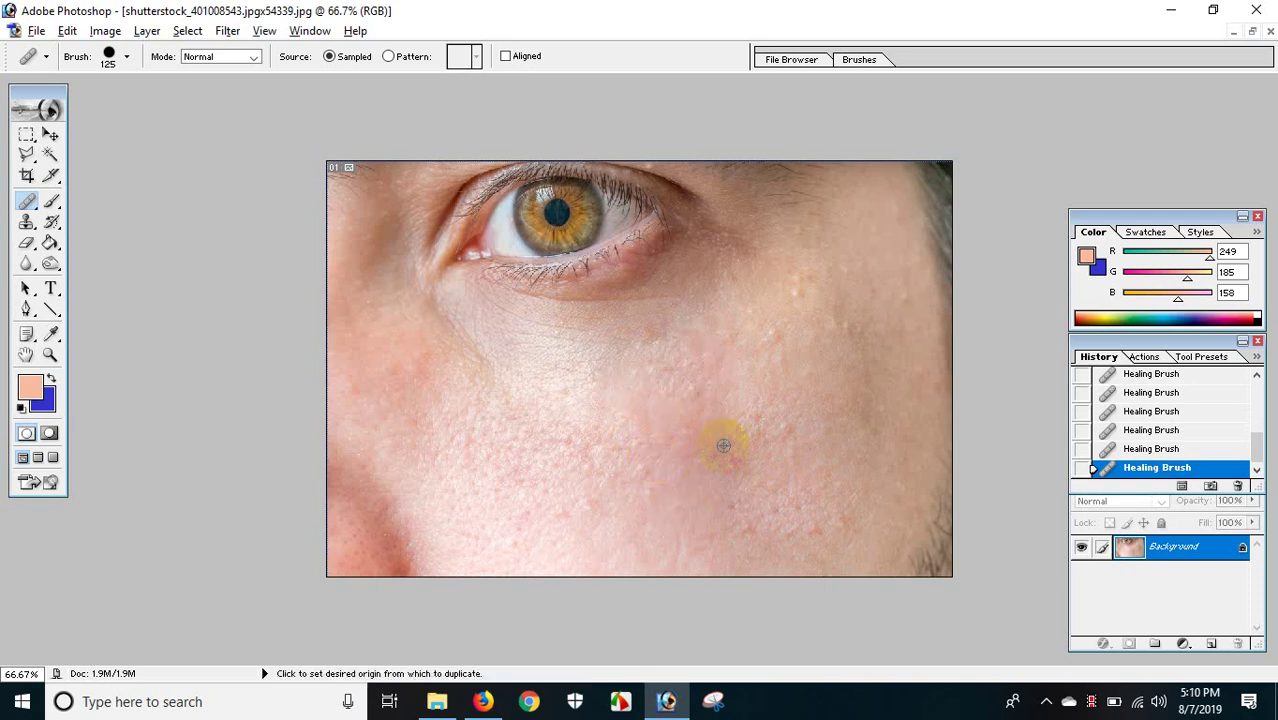
{"action": "left_click", "coordinate": [760, 425]}
{"action": "left_click", "coordinate": [601, 455], "text": "alt"}
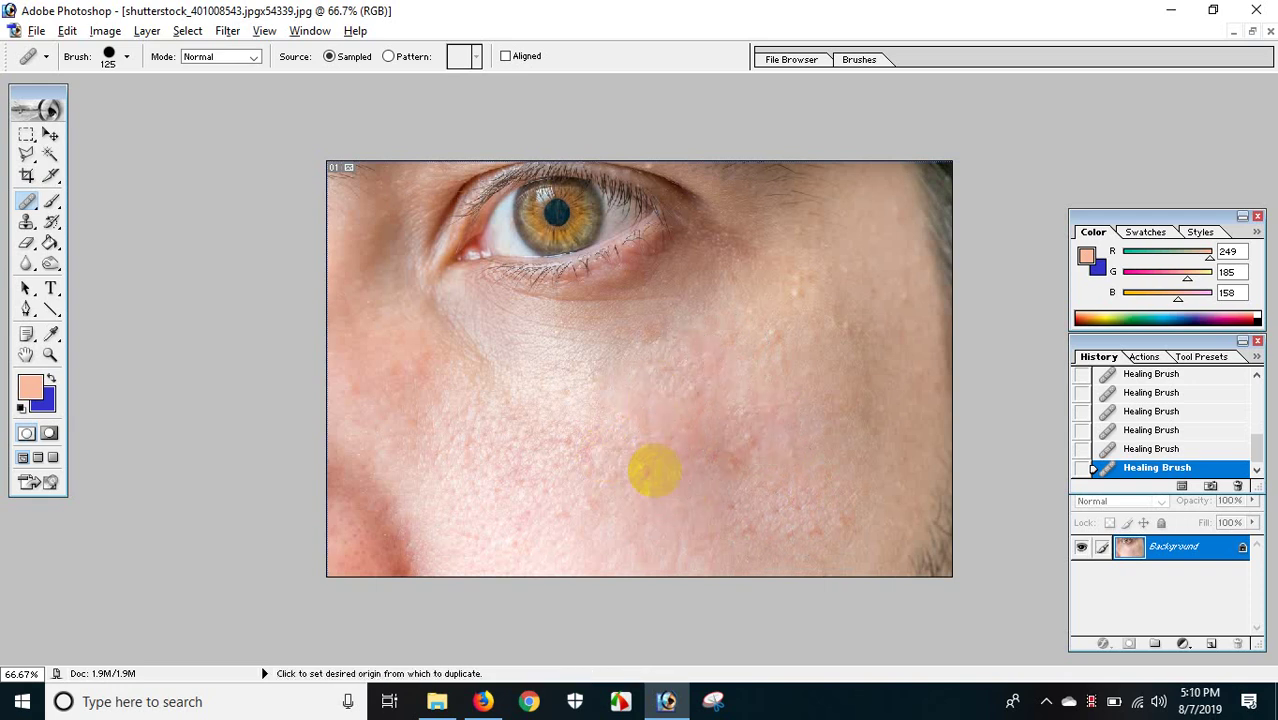
{"action": "left_click", "coordinate": [722, 463]}
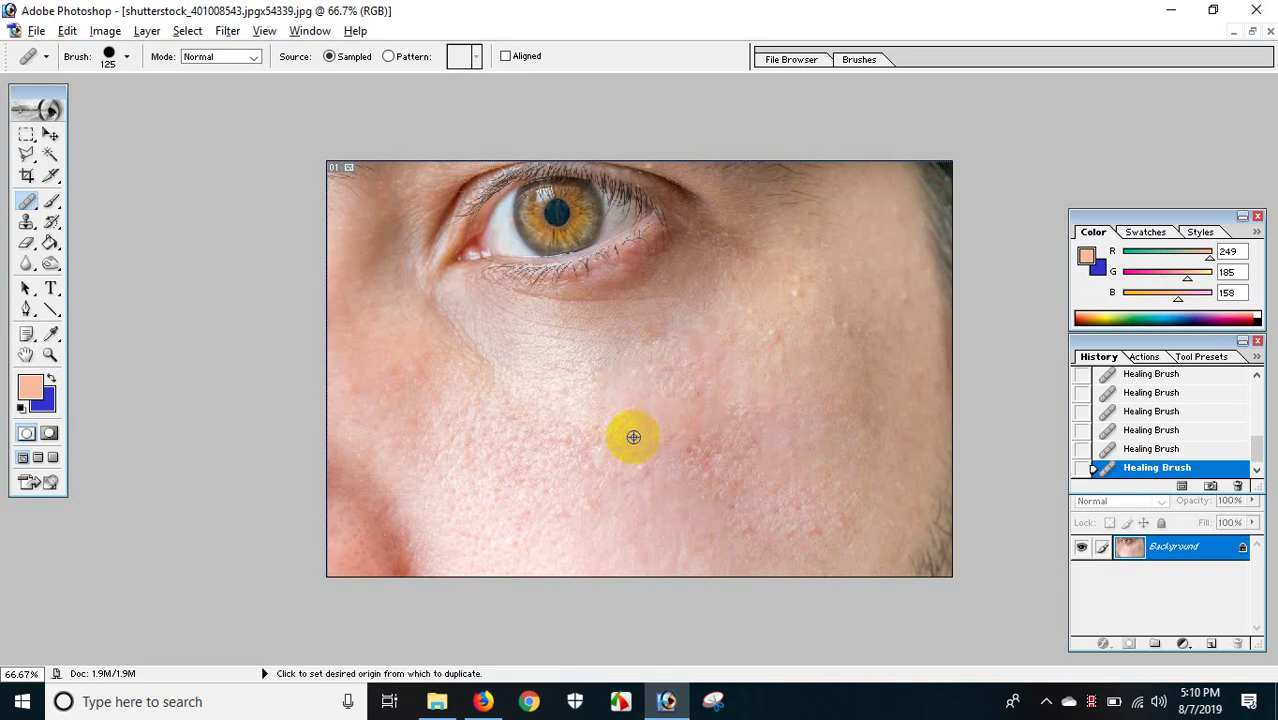
Step: Resample again and heal the lower cheek patch and upper-right cheek bumps
{"action": "left_click", "coordinate": [559, 511], "text": "alt"}
{"action": "left_click", "coordinate": [706, 468]}
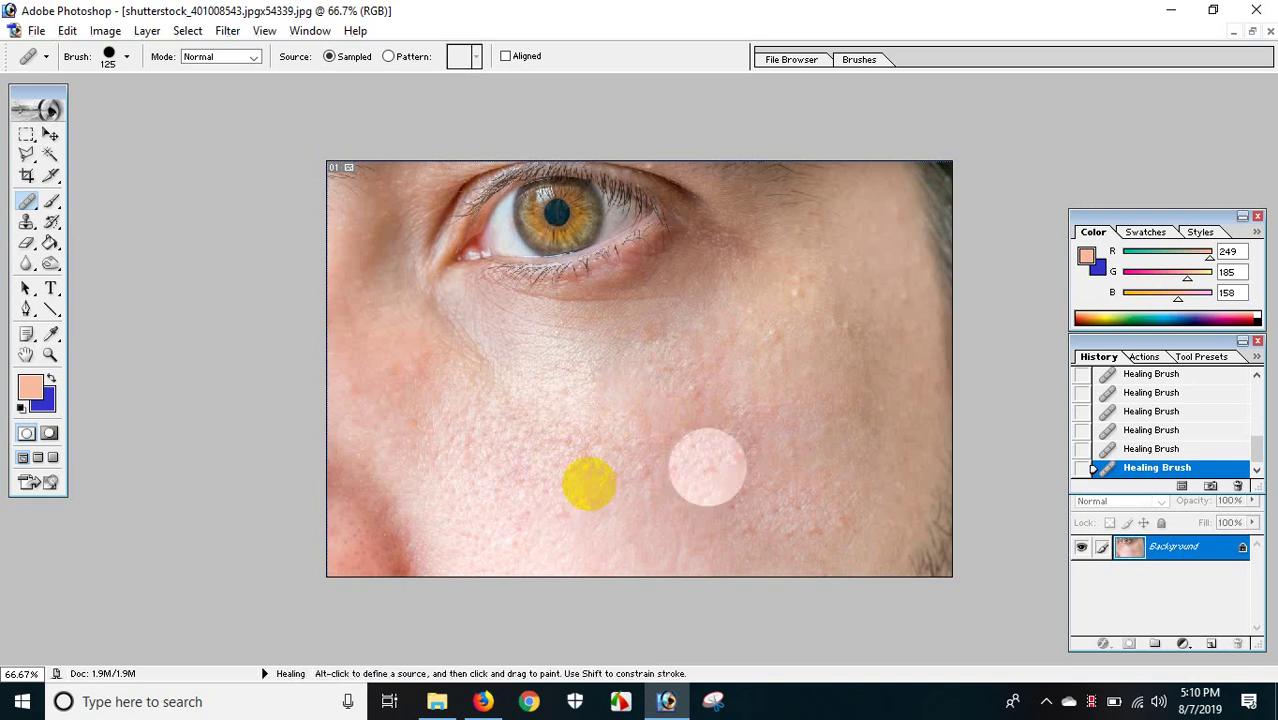
{"action": "left_click", "coordinate": [546, 442], "text": "alt"}
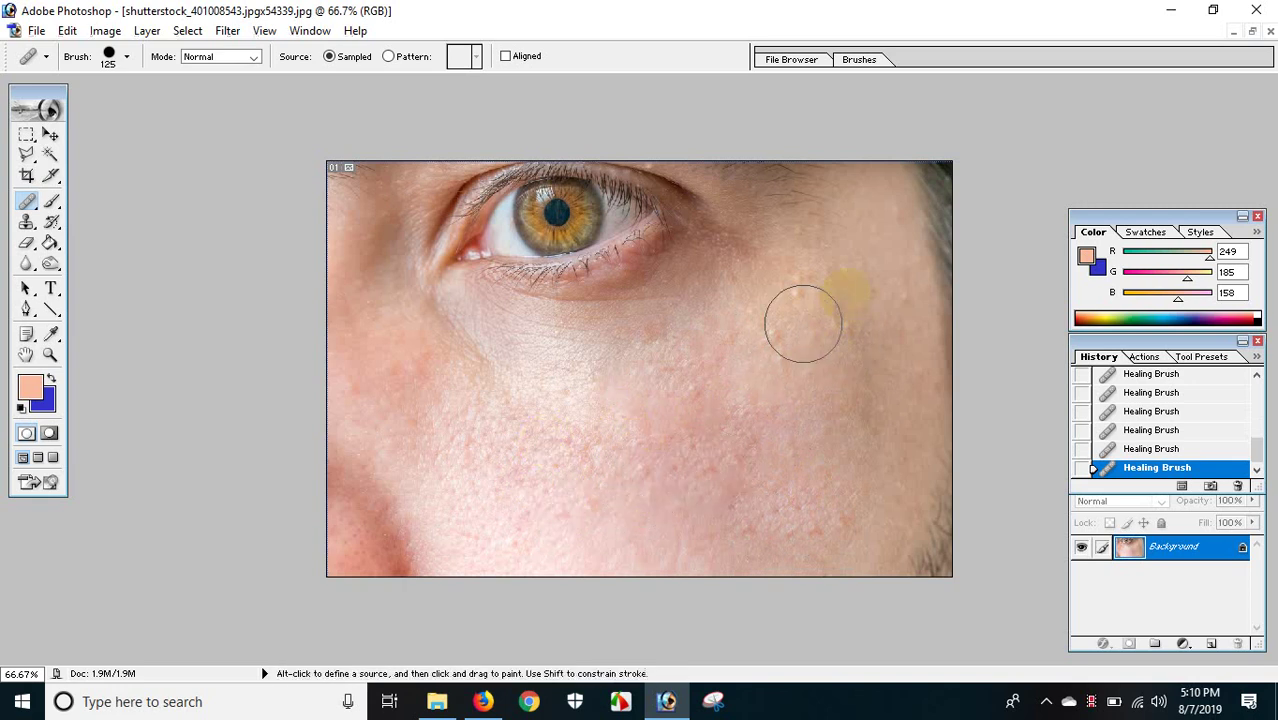
{"action": "left_click", "coordinate": [797, 306]}
{"action": "left_click", "coordinate": [813, 408]}
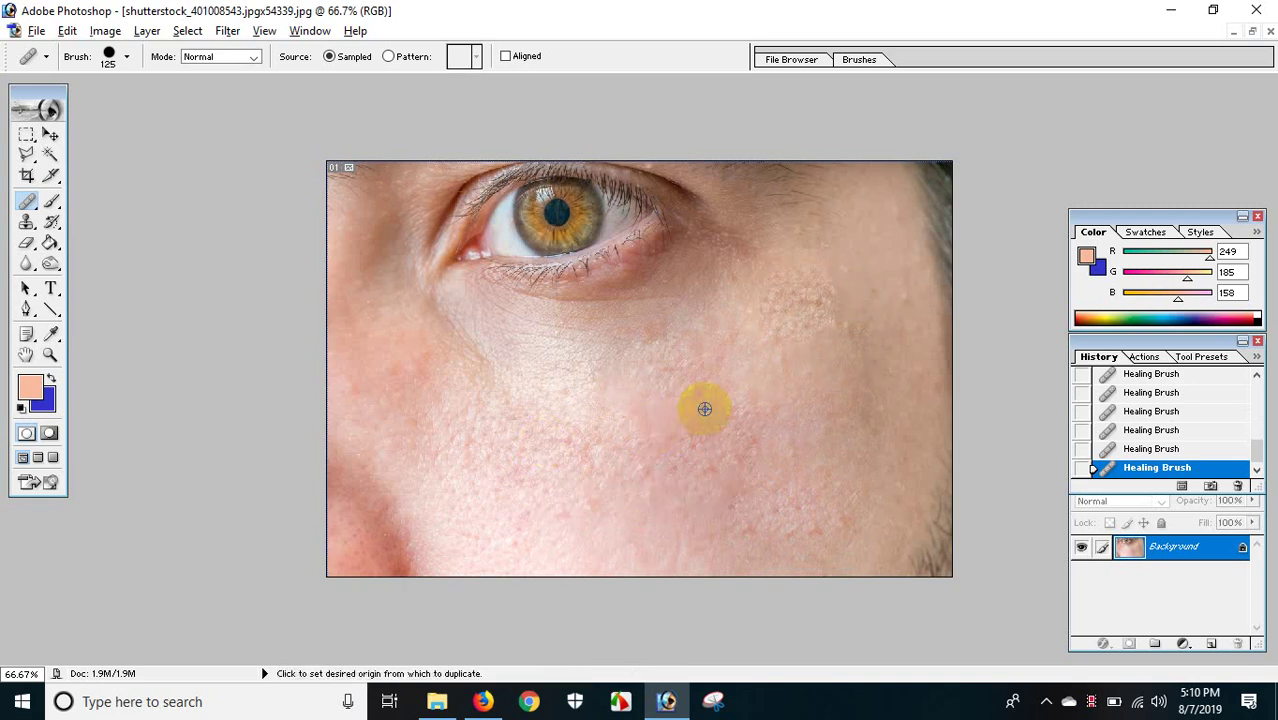
{"action": "left_click", "coordinate": [801, 322]}
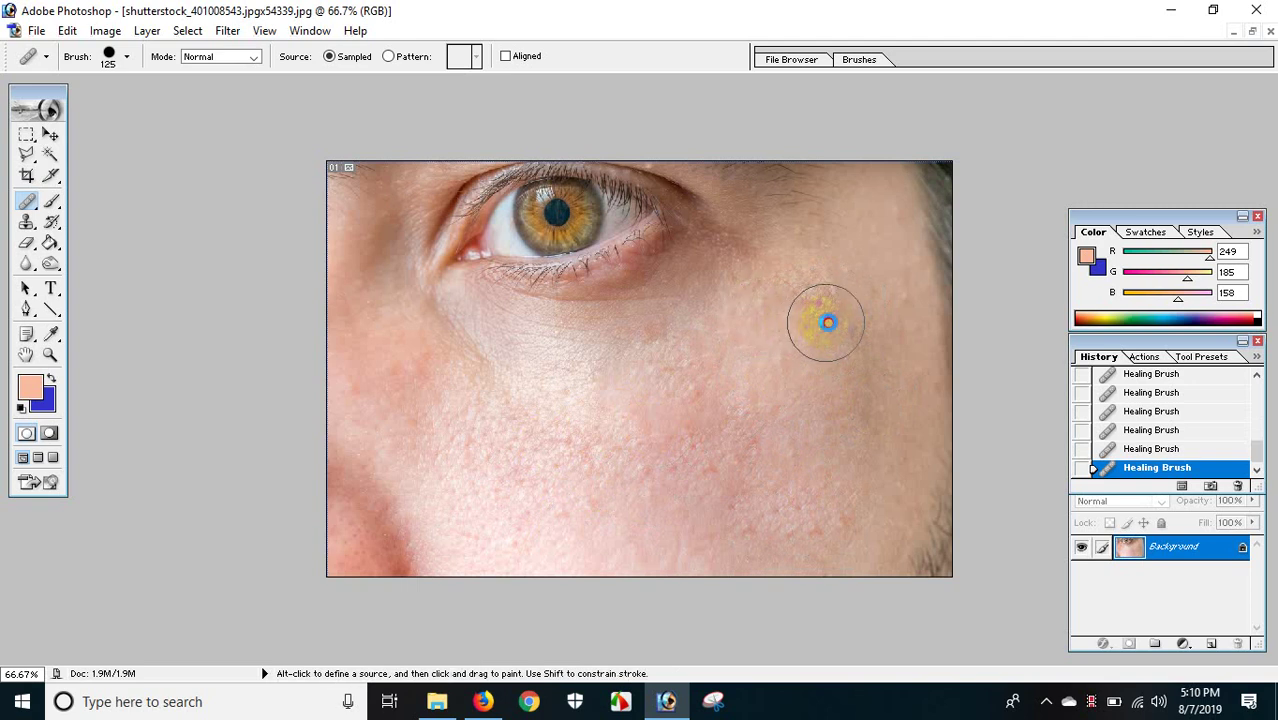
{"action": "key", "text": "ctrl+minus"}
{"action": "key", "text": "ctrl+minus"}
{"action": "key", "text": "ctrl+minus"}
Step: At 33.3% zoom, brush the right cheek with the Blur tool at 38% strength
{"action": "key", "text": "ctrl+minus"}
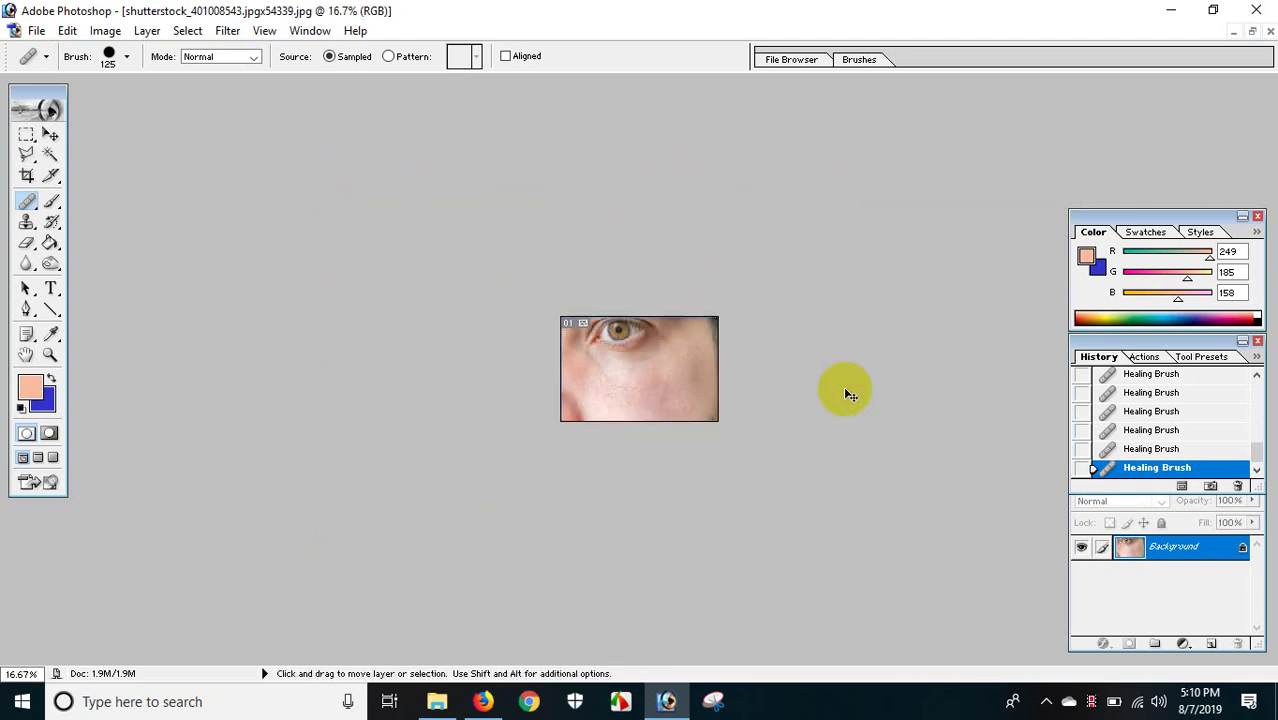
{"action": "key", "text": "ctrl+minus"}
{"action": "key", "text": "ctrl+plus"}
{"action": "key", "text": "ctrl+plus"}
{"action": "key", "text": "ctrl+minus"}
{"action": "key", "text": "ctrl+plus"}
{"action": "key", "text": "ctrl+plus"}
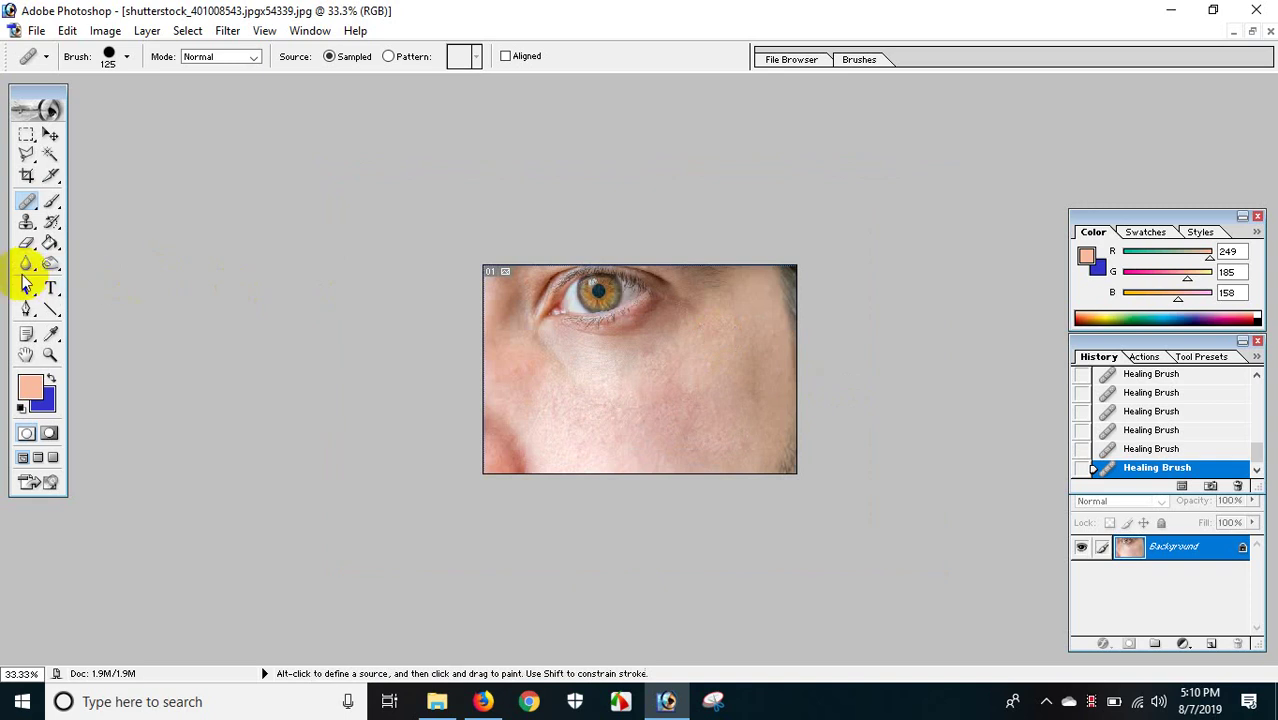
{"action": "left_click", "coordinate": [28, 264]}
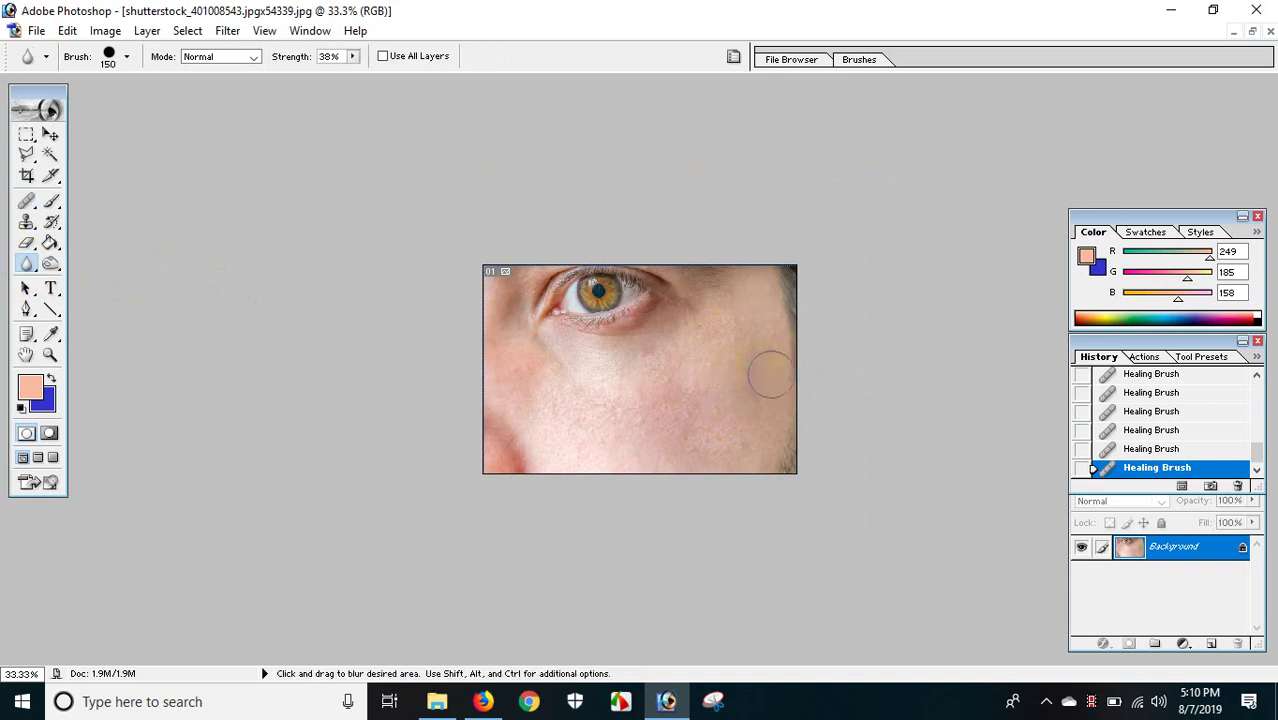
{"action": "left_click_drag", "start_coordinate": [744, 366], "coordinate": [599, 402]}
{"action": "mouse_move", "coordinate": [707, 371]}
{"action": "left_mouse_down"}
{"action": "mouse_move", "coordinate": [590, 402]}
{"action": "mouse_move", "coordinate": [731, 422]}
{"action": "mouse_move", "coordinate": [528, 400]}
{"action": "mouse_move", "coordinate": [590, 440]}
{"action": "mouse_move", "coordinate": [739, 368]}
{"action": "mouse_move", "coordinate": [736, 428]}
{"action": "mouse_move", "coordinate": [650, 428]}
{"action": "mouse_move", "coordinate": [717, 401]}
{"action": "mouse_move", "coordinate": [622, 379]}
{"action": "mouse_move", "coordinate": [685, 351]}
{"action": "mouse_move", "coordinate": [633, 371]}
{"action": "mouse_move", "coordinate": [655, 410]}
{"action": "mouse_move", "coordinate": [596, 419]}
{"action": "mouse_move", "coordinate": [648, 451]}
{"action": "mouse_move", "coordinate": [716, 428]}
{"action": "mouse_move", "coordinate": [700, 390]}
{"action": "mouse_move", "coordinate": [622, 403]}
{"action": "mouse_move", "coordinate": [725, 386]}
{"action": "mouse_move", "coordinate": [679, 420]}
{"action": "mouse_move", "coordinate": [608, 413]}
{"action": "mouse_move", "coordinate": [762, 436]}
{"action": "mouse_move", "coordinate": [786, 337]}
{"action": "left_mouse_up"}
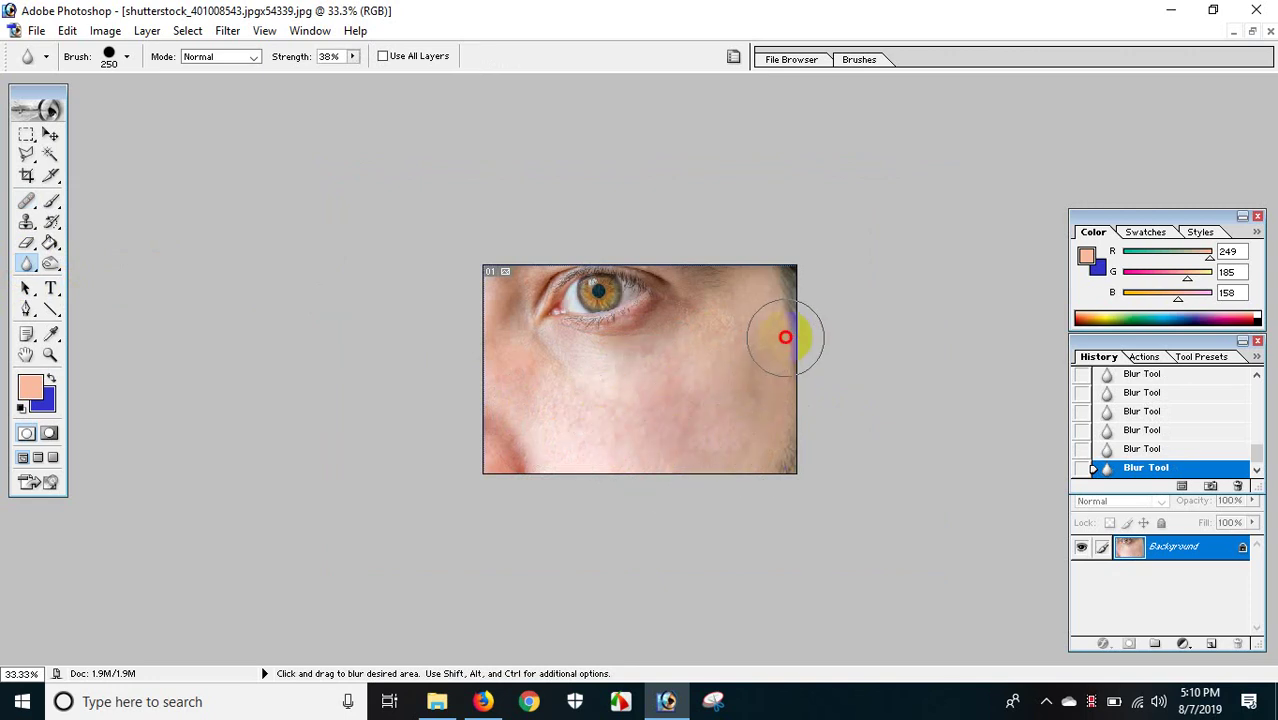
{"action": "key", "text": "v"}
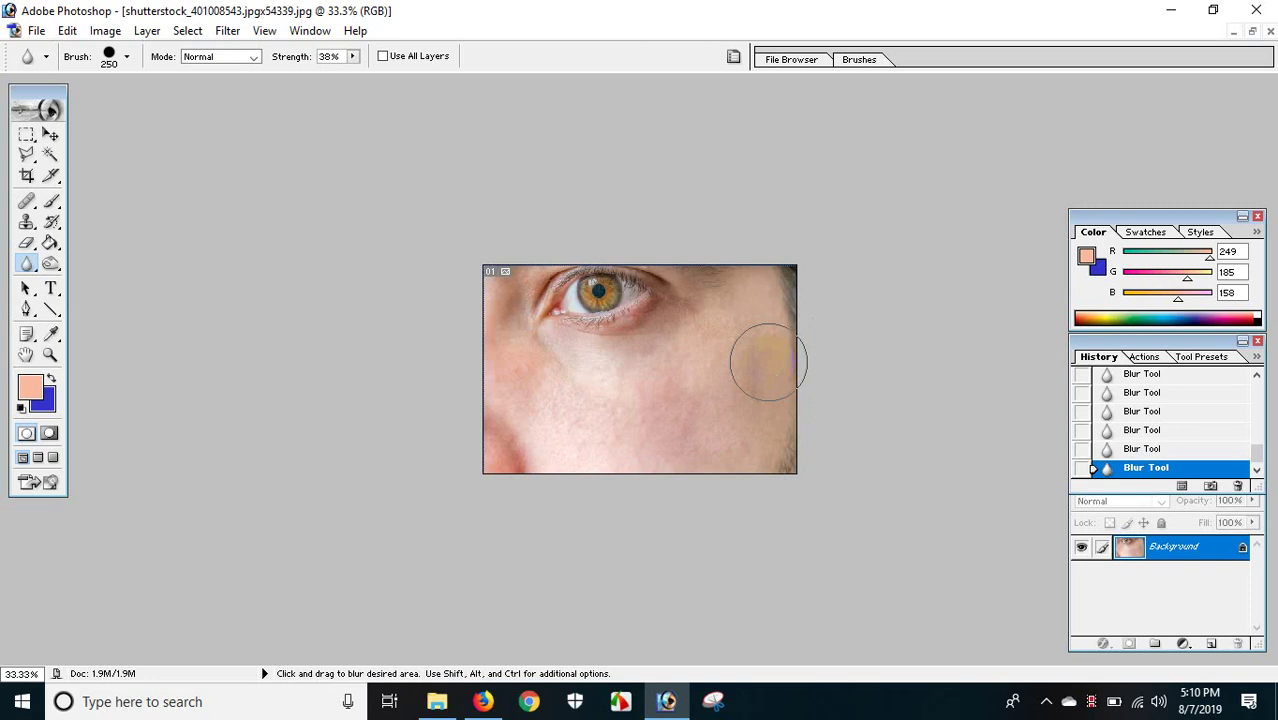
Step: Switch the healing tool over to the Patch Tool
{"action": "left_click", "coordinate": [29, 204]}
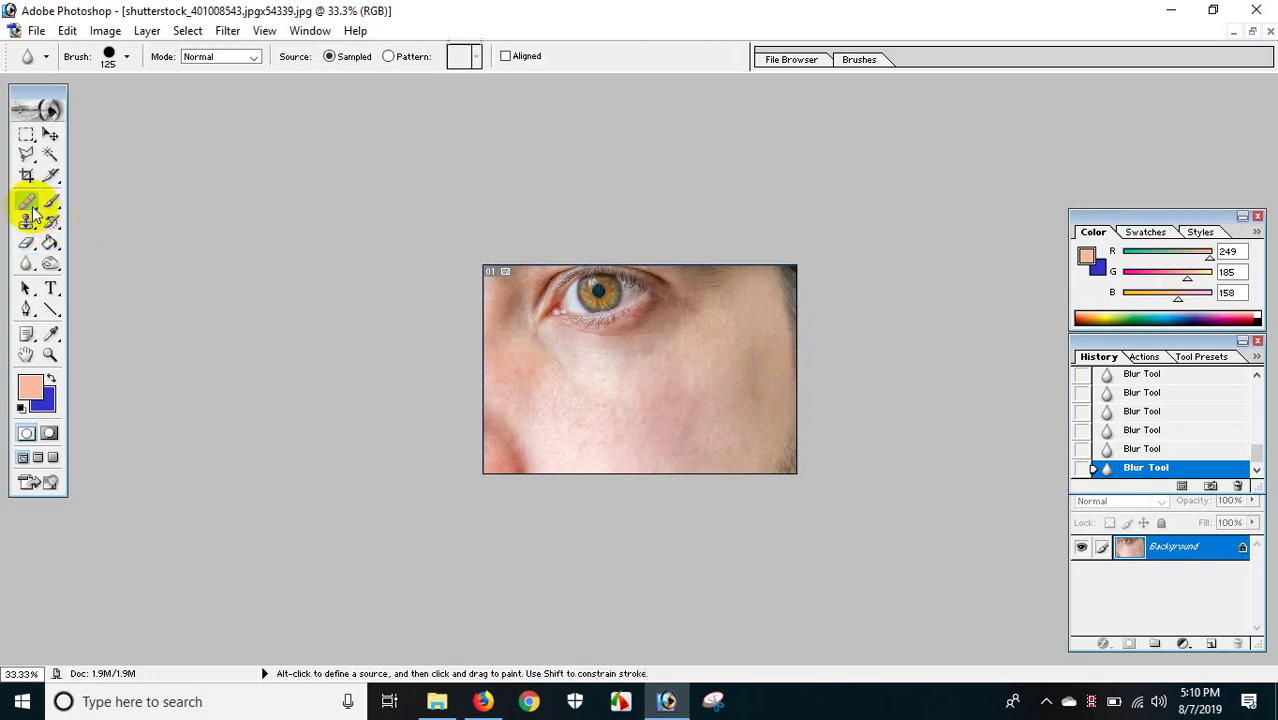
{"action": "left_click_drag", "start_coordinate": [33, 214], "coordinate": [108, 224]}
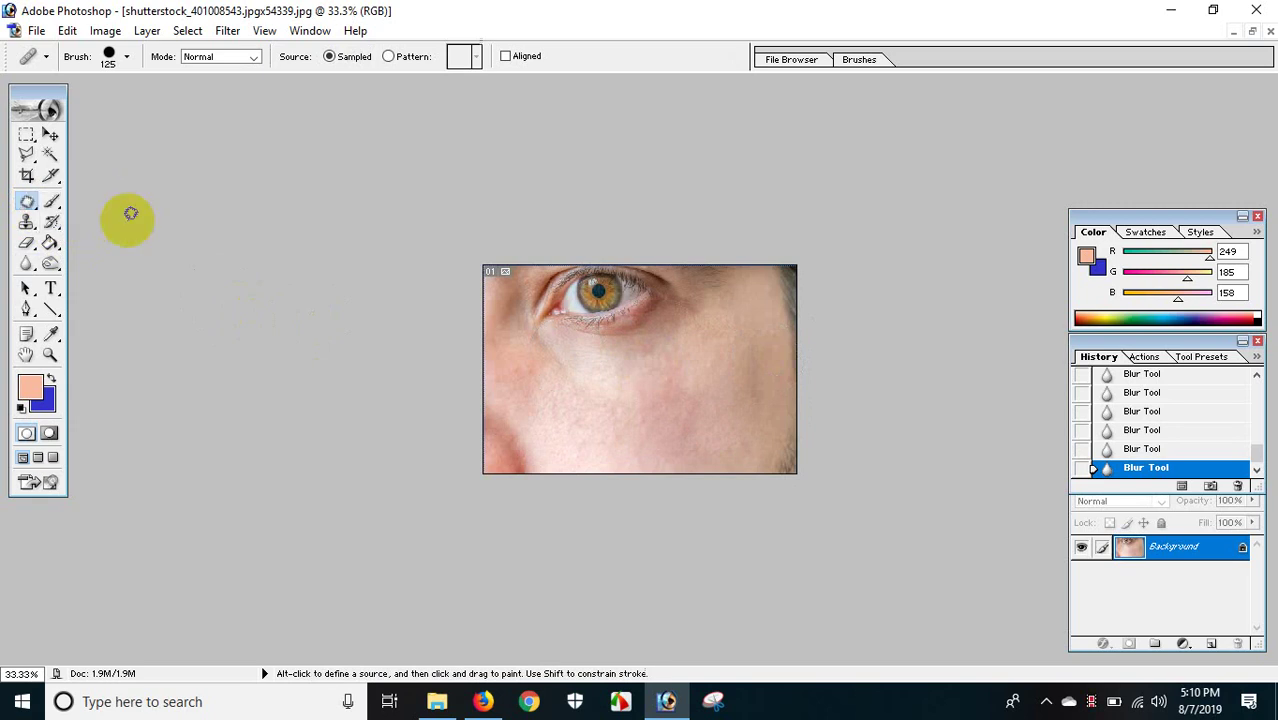
{"action": "left_click", "coordinate": [25, 208]}
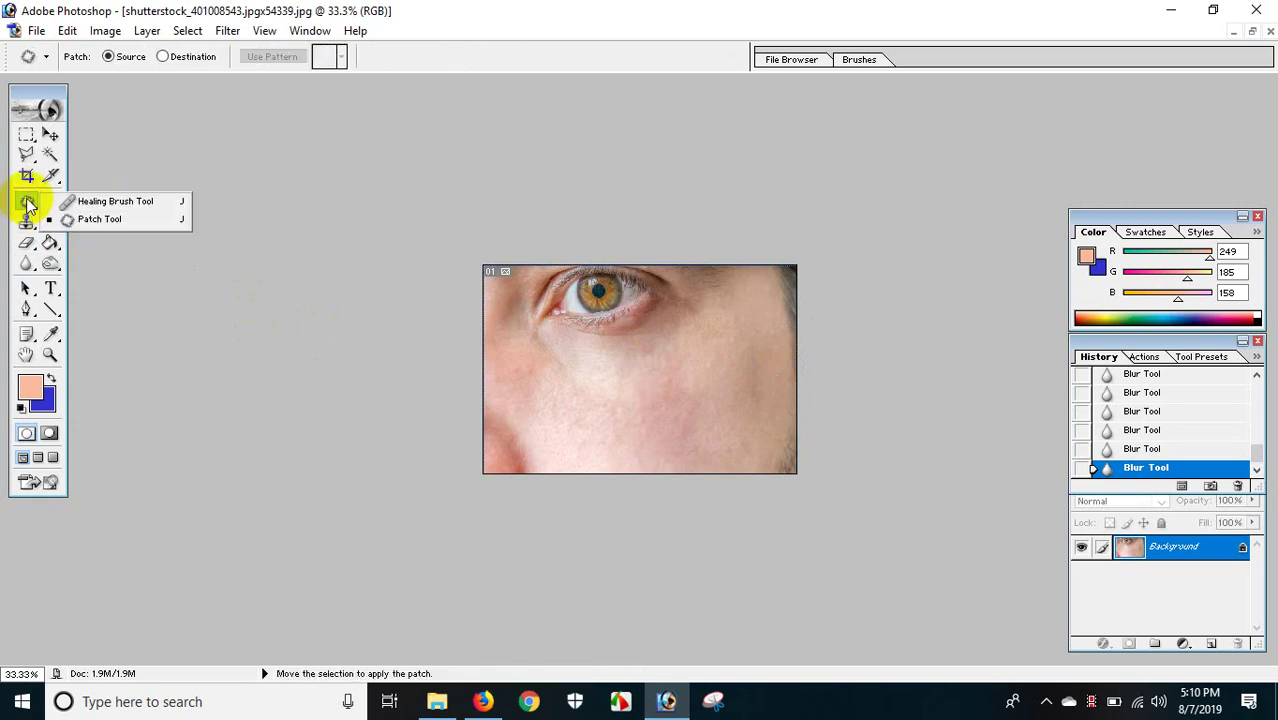
{"action": "left_click", "coordinate": [30, 199]}
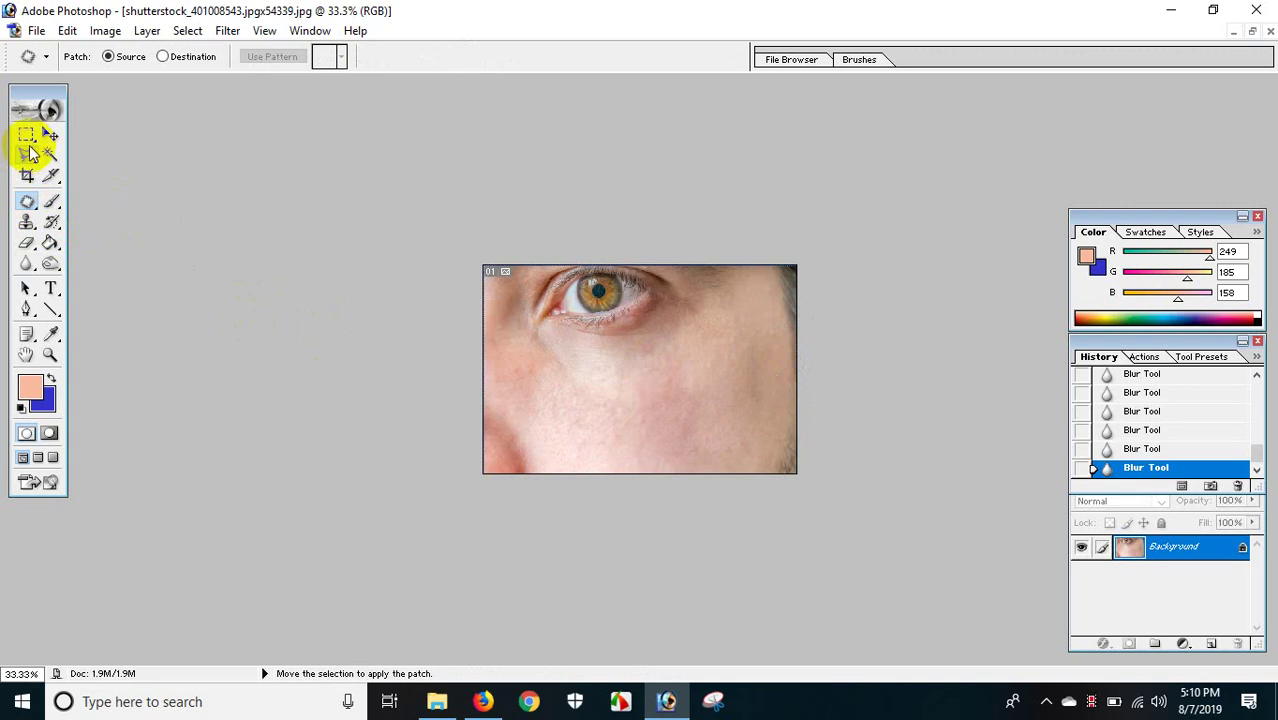
Step: Draw elliptical and rectangular marquee selections on the lower cheek and below the eye
{"action": "left_click_drag", "start_coordinate": [26, 134], "coordinate": [148, 172]}
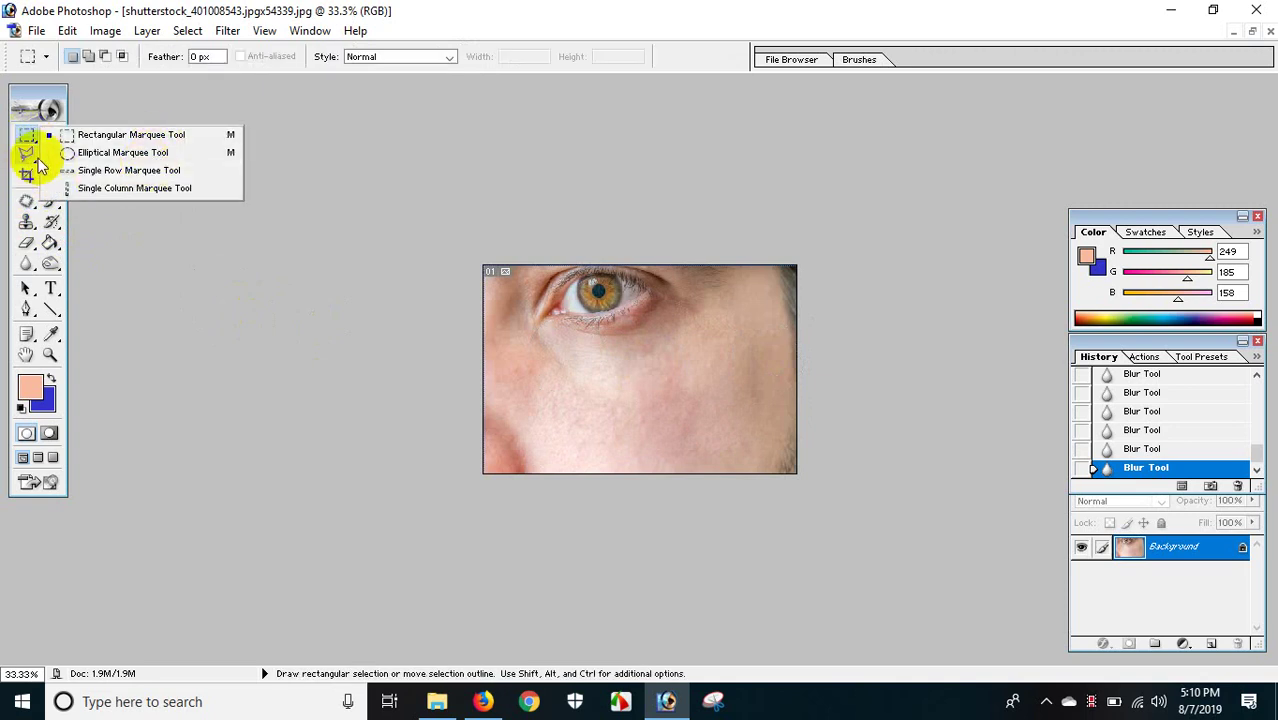
{"action": "left_click", "coordinate": [95, 153]}
{"action": "left_click_drag", "start_coordinate": [542, 360], "coordinate": [672, 452]}
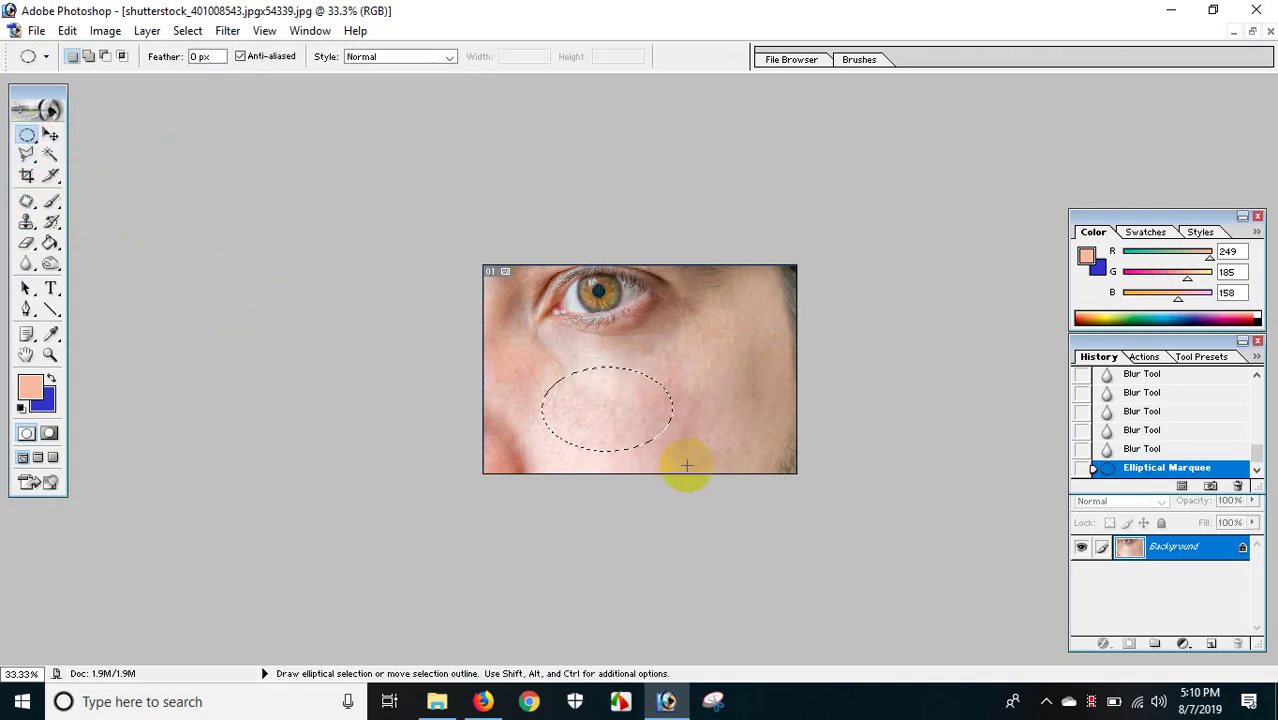
{"action": "left_click_drag", "start_coordinate": [27, 134], "coordinate": [103, 147]}
{"action": "left_click", "coordinate": [103, 140]}
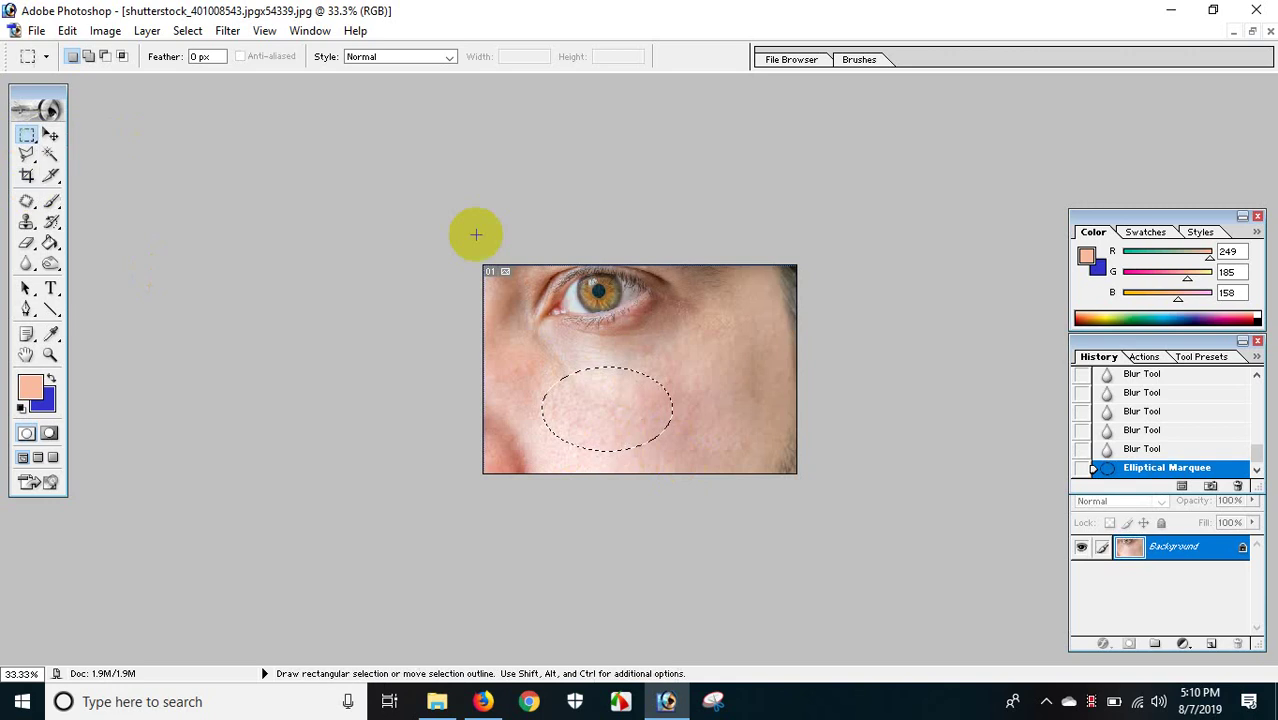
{"action": "left_click_drag", "start_coordinate": [685, 331], "coordinate": [807, 427]}
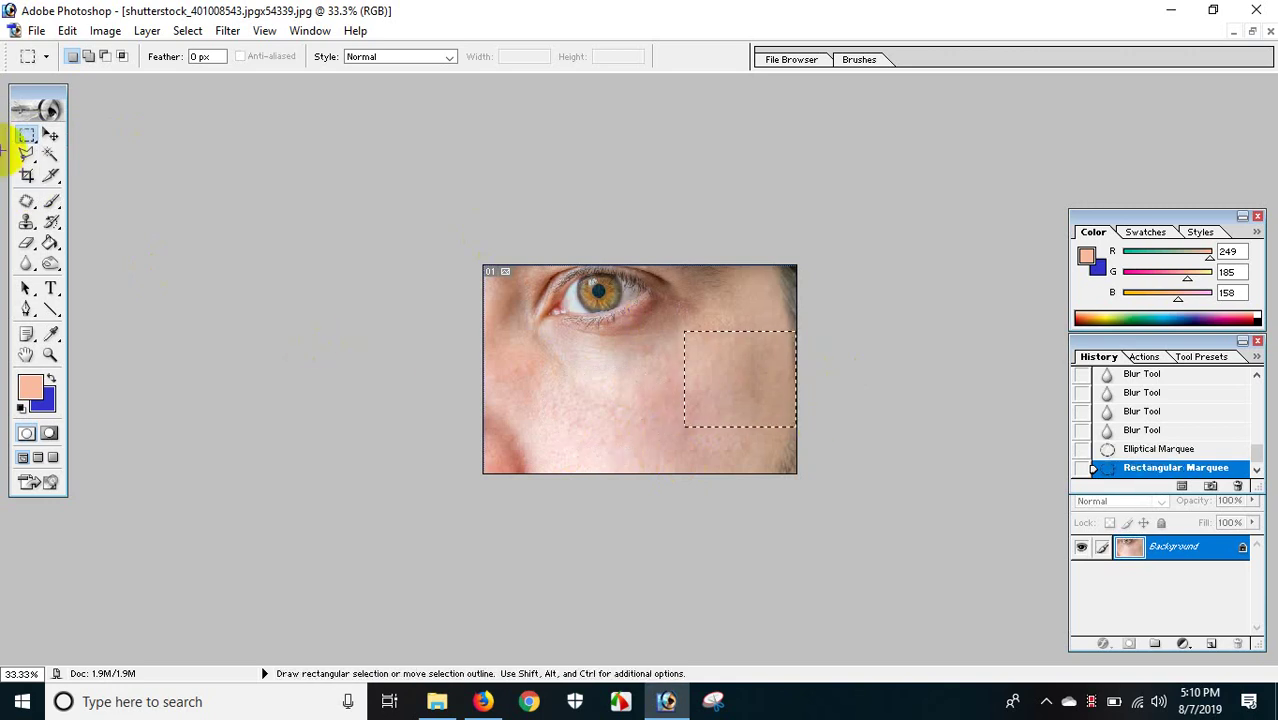
{"action": "left_click_drag", "start_coordinate": [27, 134], "coordinate": [68, 156]}
{"action": "left_click", "coordinate": [68, 156]}
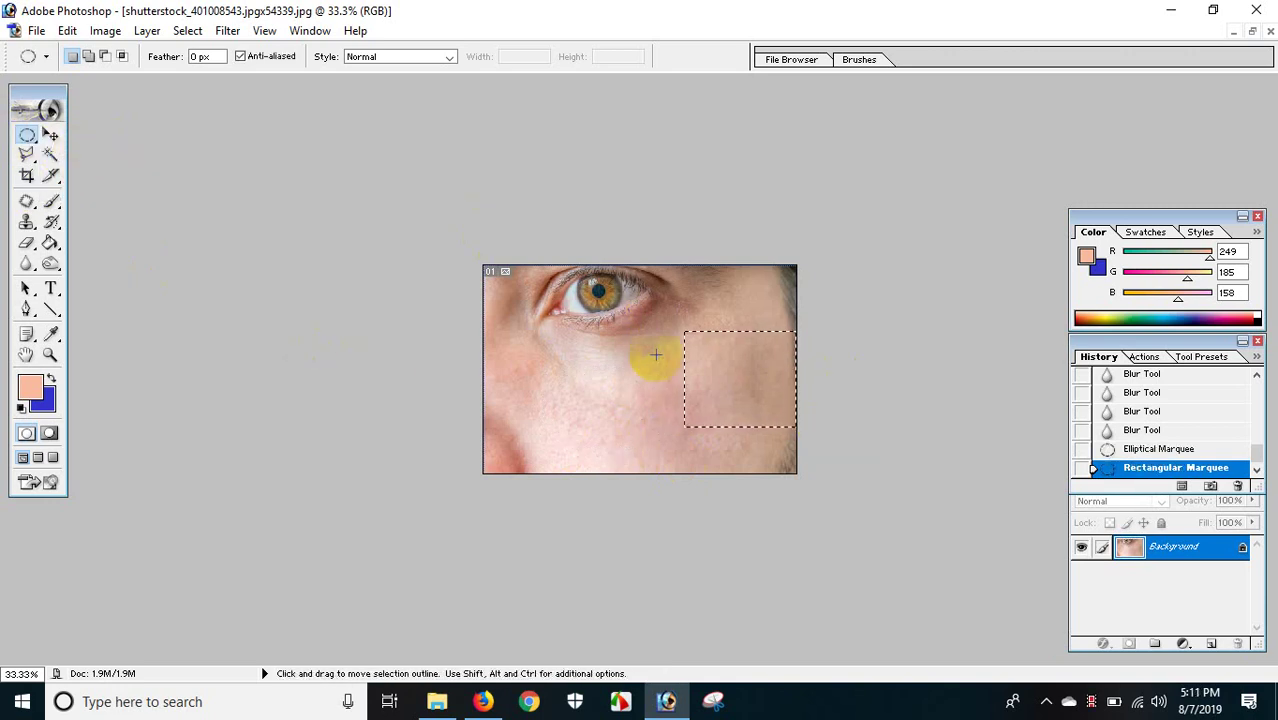
{"action": "left_click_drag", "start_coordinate": [592, 351], "coordinate": [662, 405]}
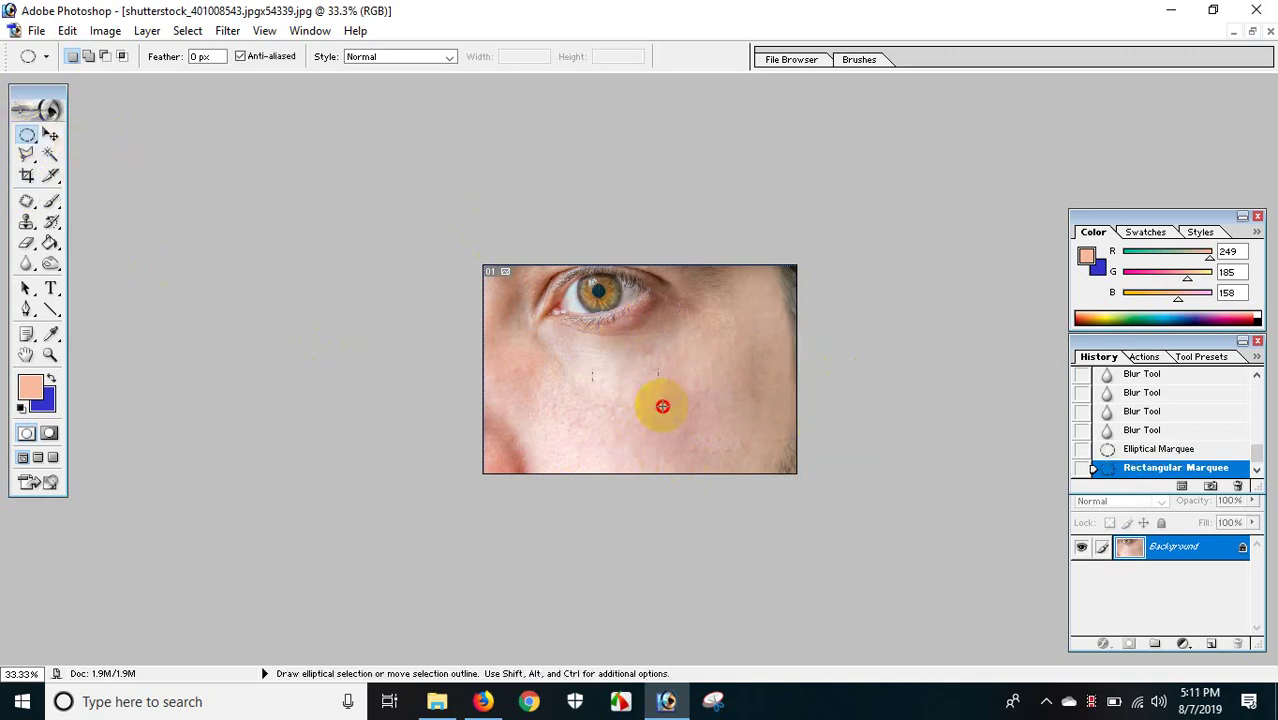
Step: Dismiss the Adobe Online notice, lasso part of the cheek, try other selection tools, deselect
{"action": "left_click", "coordinate": [25, 110]}
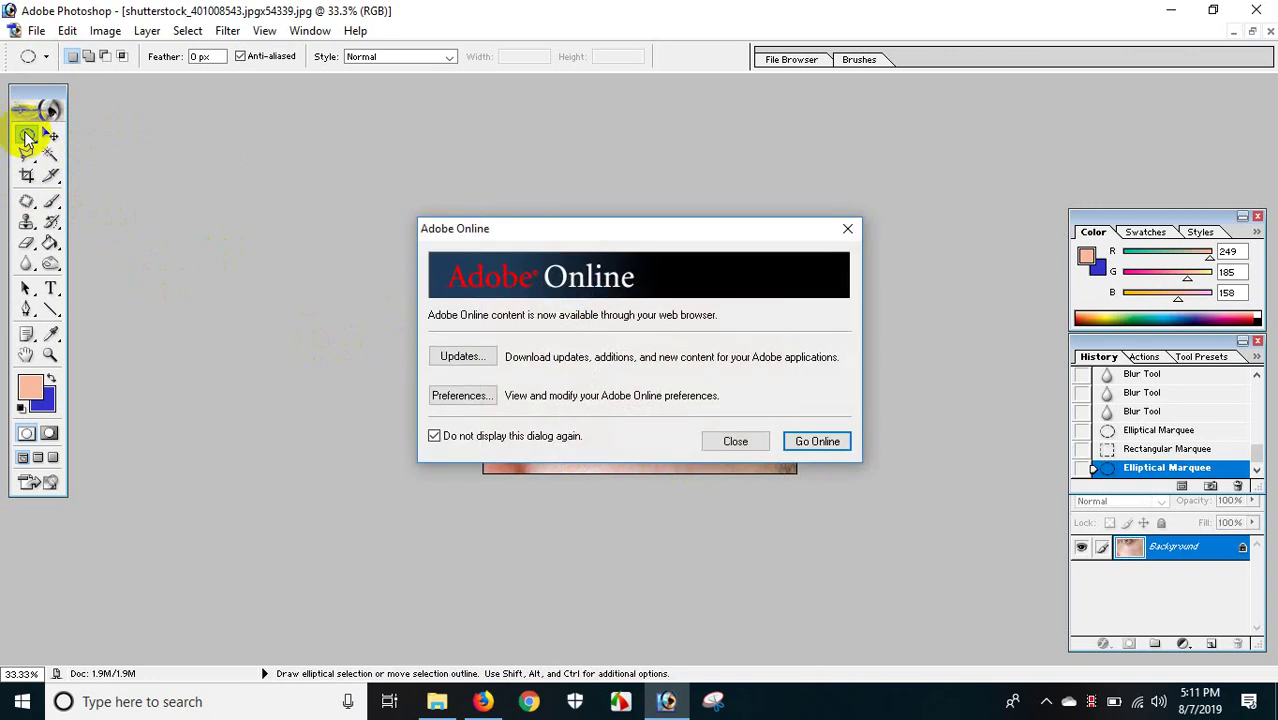
{"action": "left_click", "coordinate": [847, 228]}
{"action": "left_click_drag", "start_coordinate": [27, 134], "coordinate": [57, 152]}
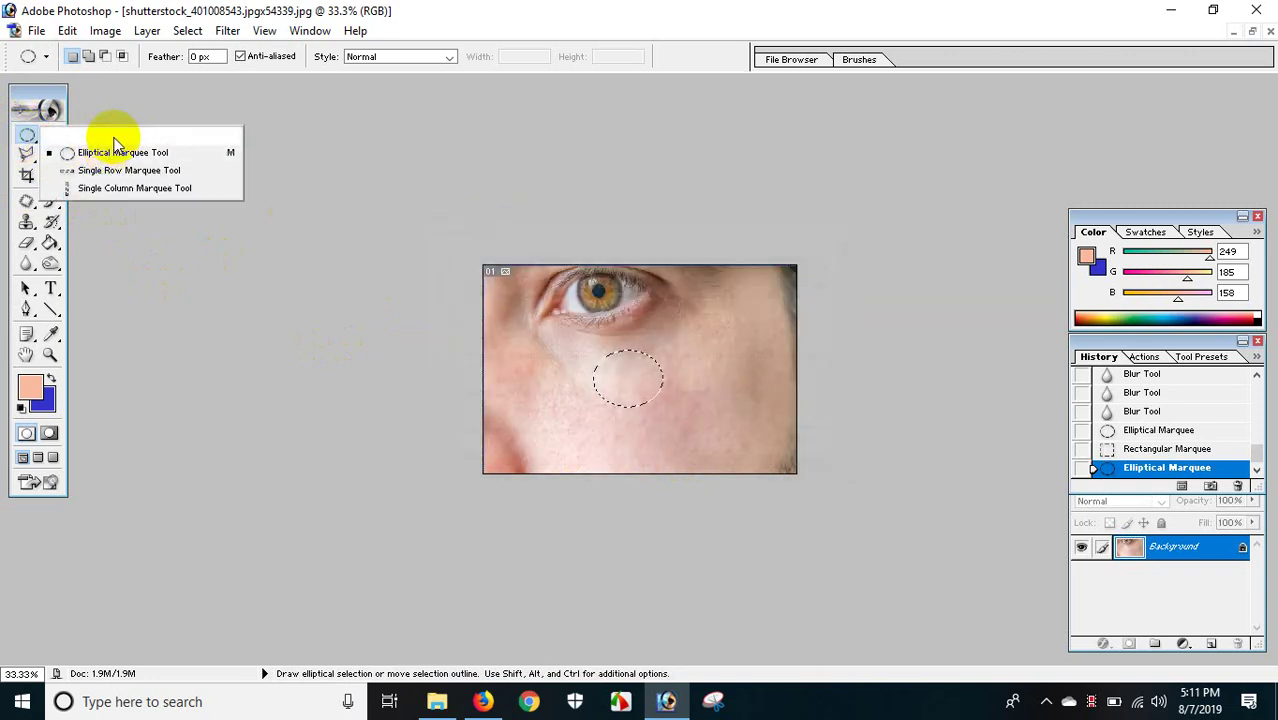
{"action": "left_click", "coordinate": [100, 134]}
{"action": "left_click", "coordinate": [52, 143]}
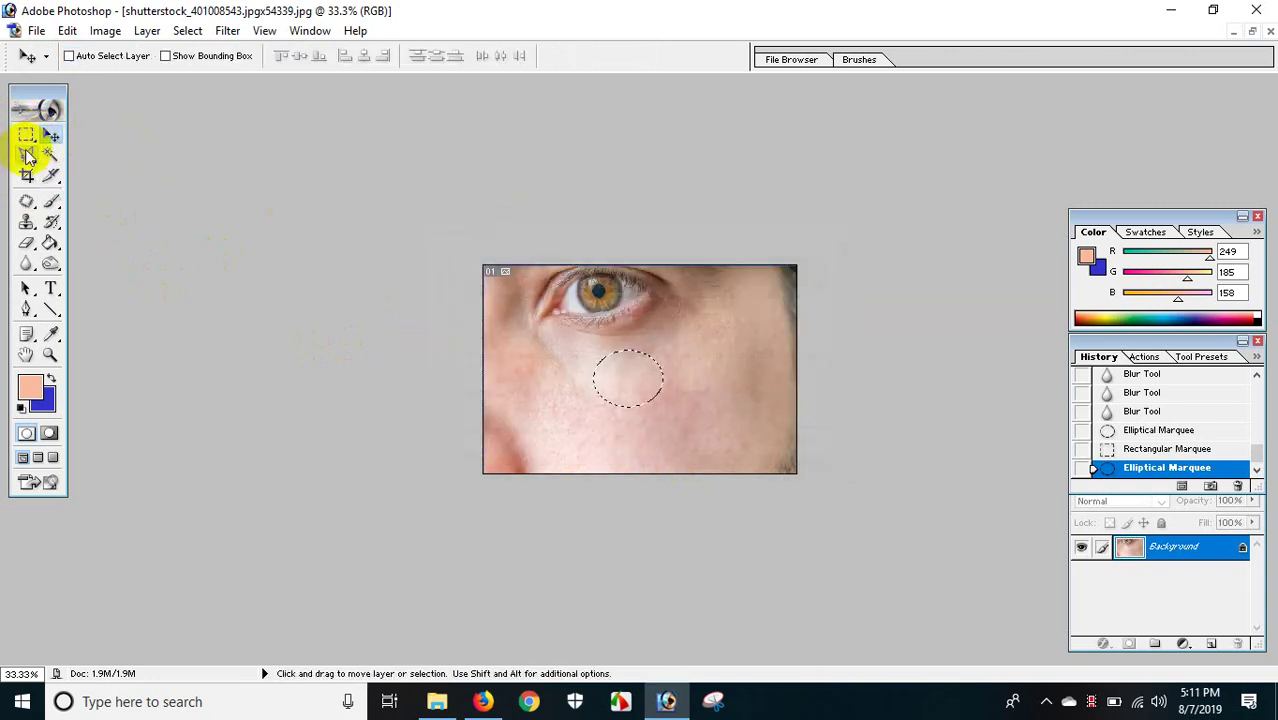
{"action": "left_click_drag", "start_coordinate": [26, 154], "coordinate": [72, 163]}
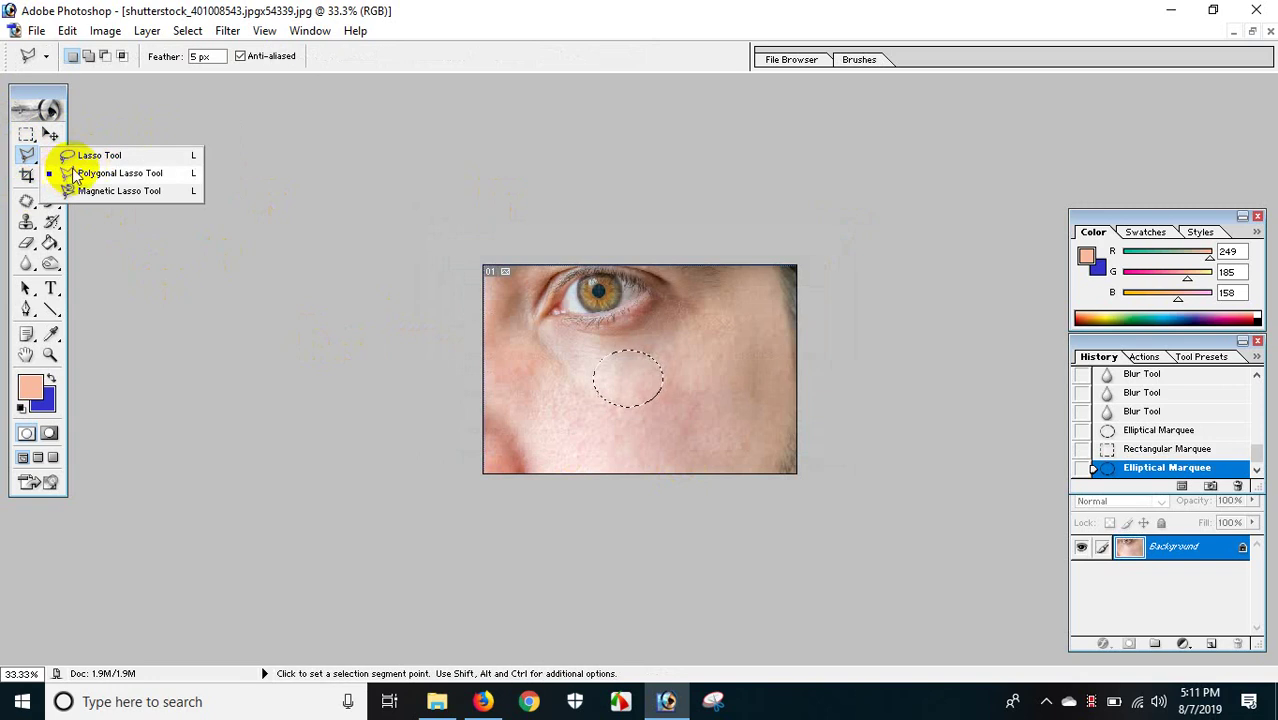
{"action": "left_click", "coordinate": [86, 159]}
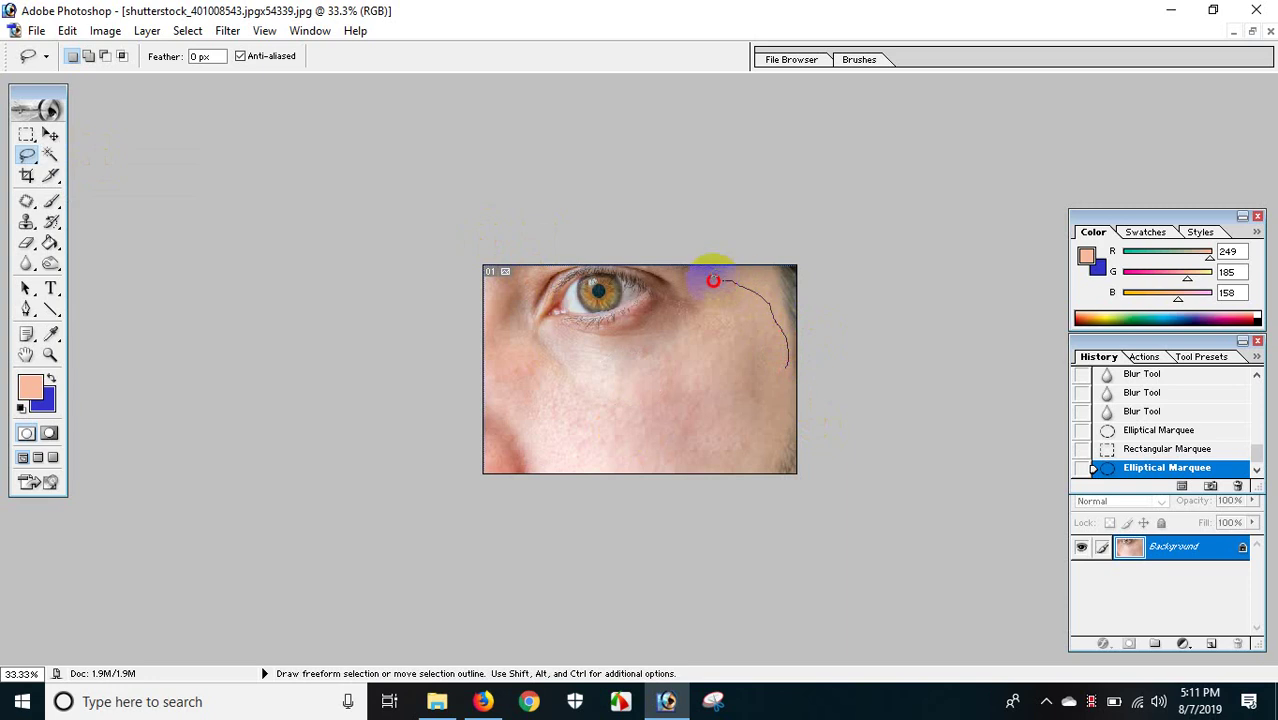
{"action": "left_click_drag", "start_coordinate": [744, 414], "coordinate": [800, 380]}
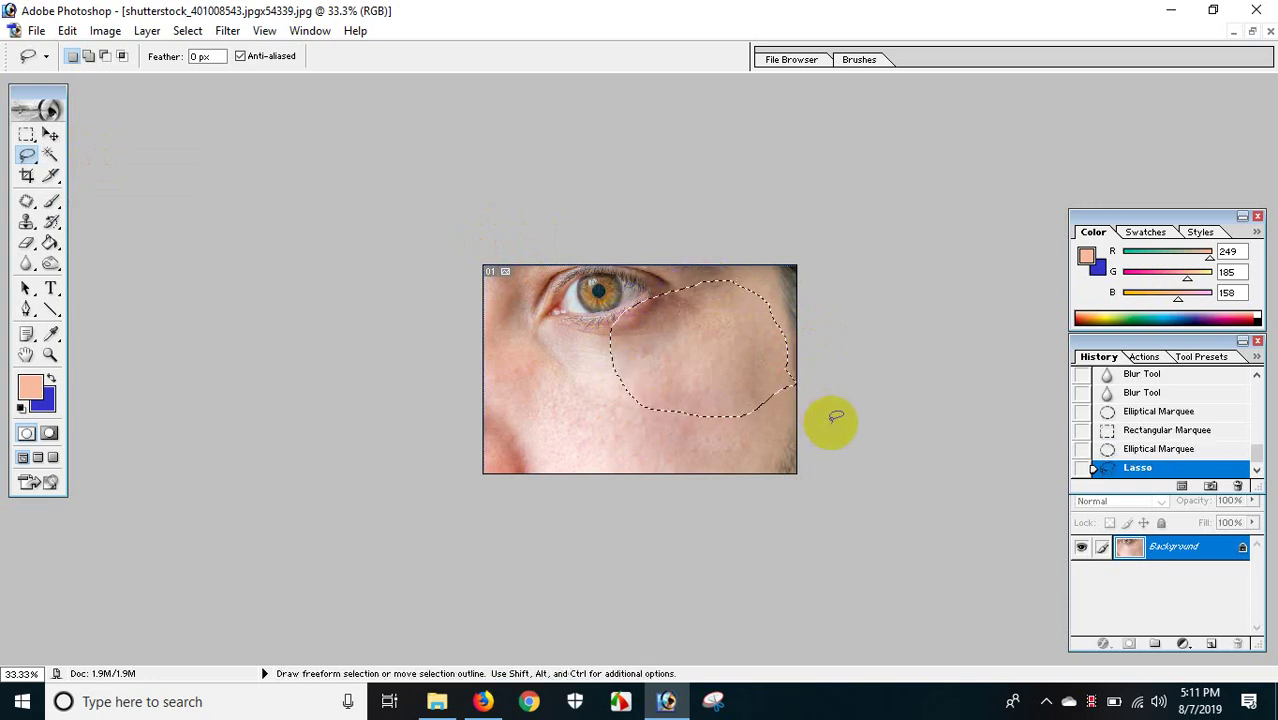
{"action": "left_click", "coordinate": [26, 155]}
{"action": "left_click", "coordinate": [98, 174]}
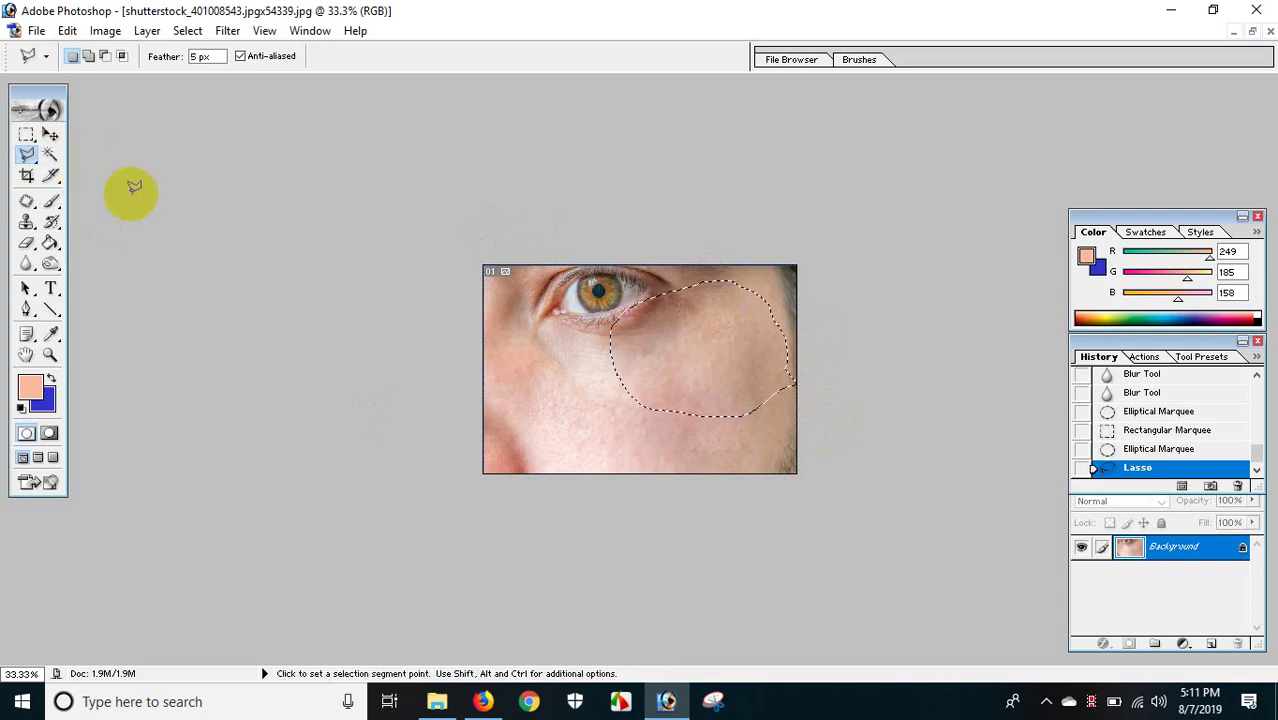
{"action": "left_click", "coordinate": [50, 155]}
{"action": "key", "text": "ctrl+d"}
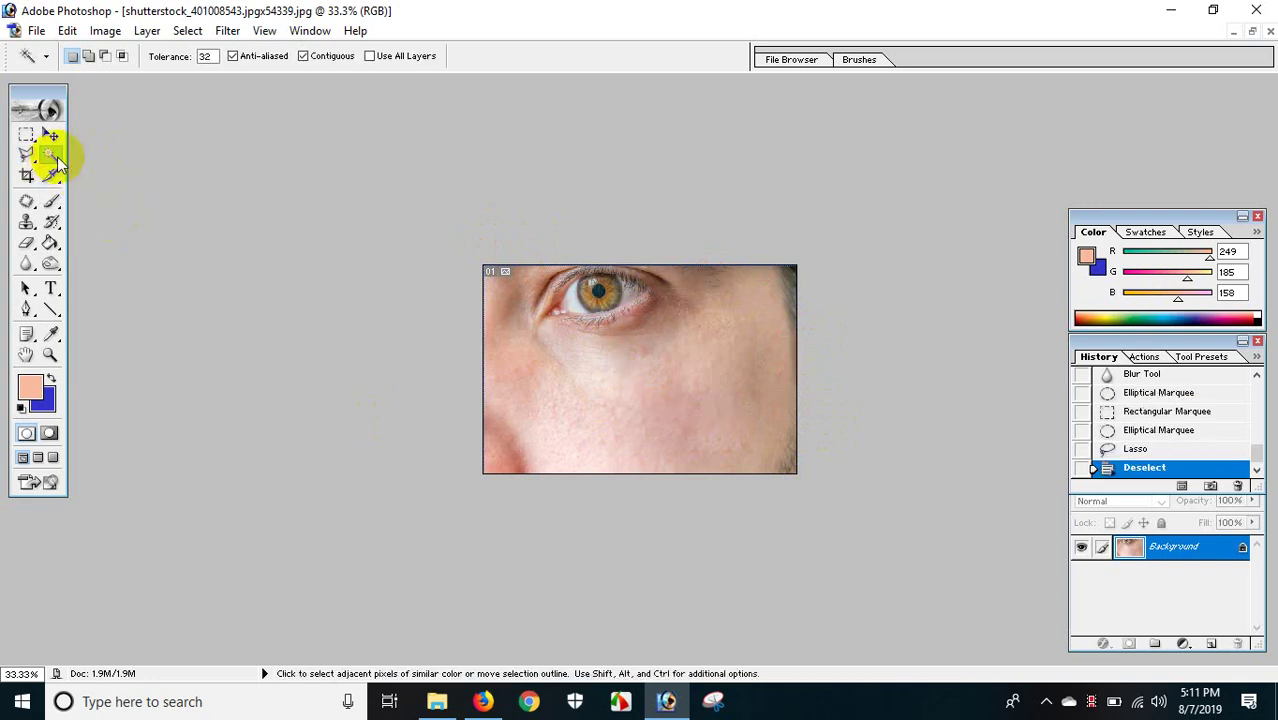
Step: Cycle through Crop, Slice, Patch and Brush to the Pencil Tool, viewing at 100%
{"action": "left_click", "coordinate": [27, 176]}
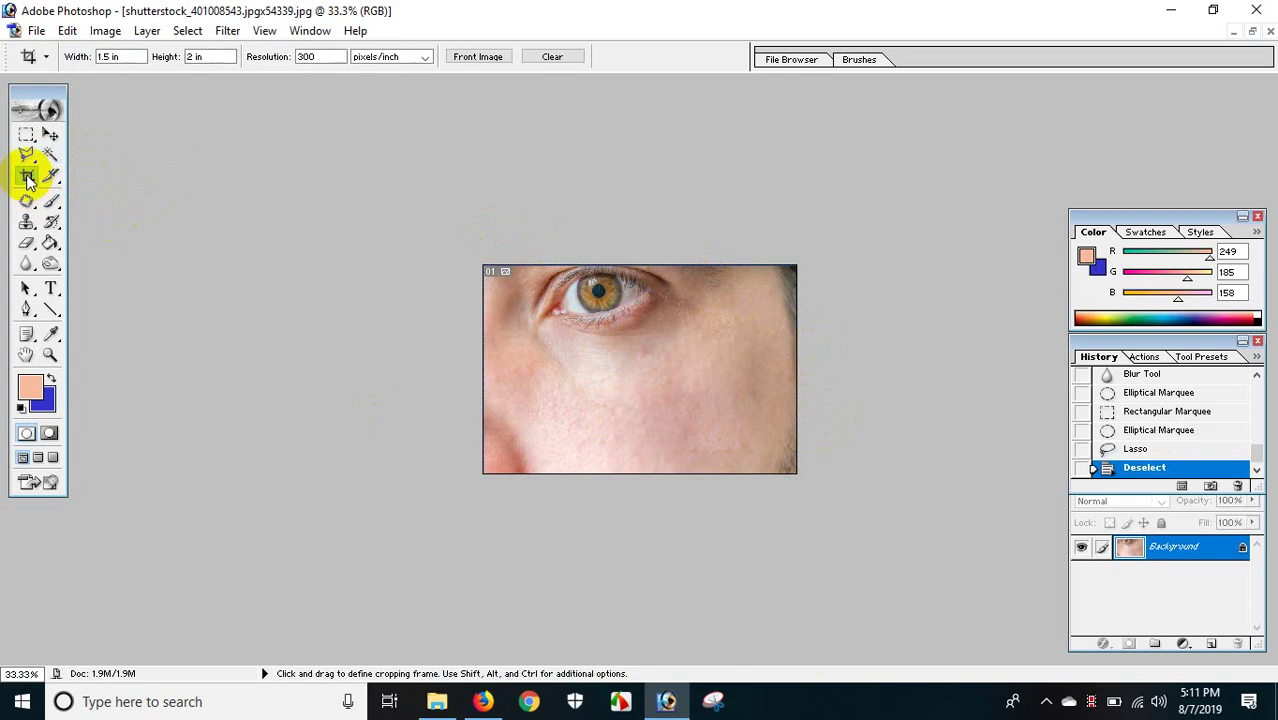
{"action": "left_click", "coordinate": [52, 177]}
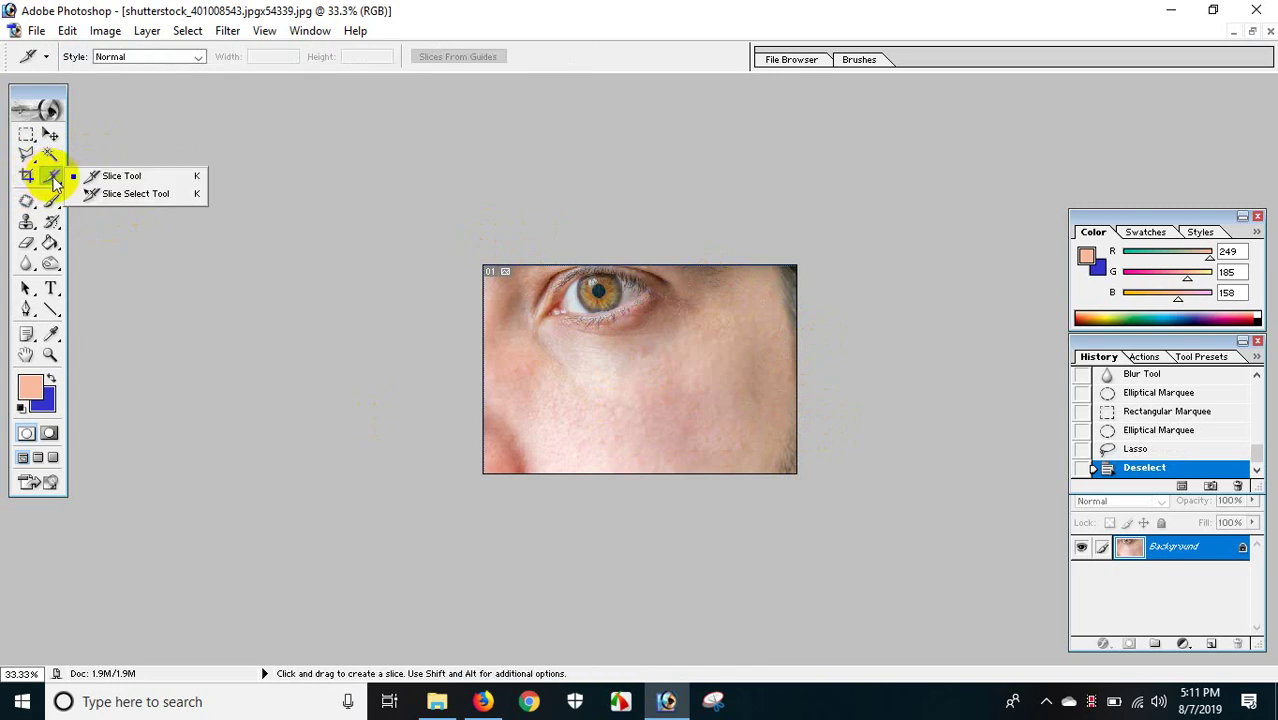
{"action": "left_click", "coordinate": [28, 205]}
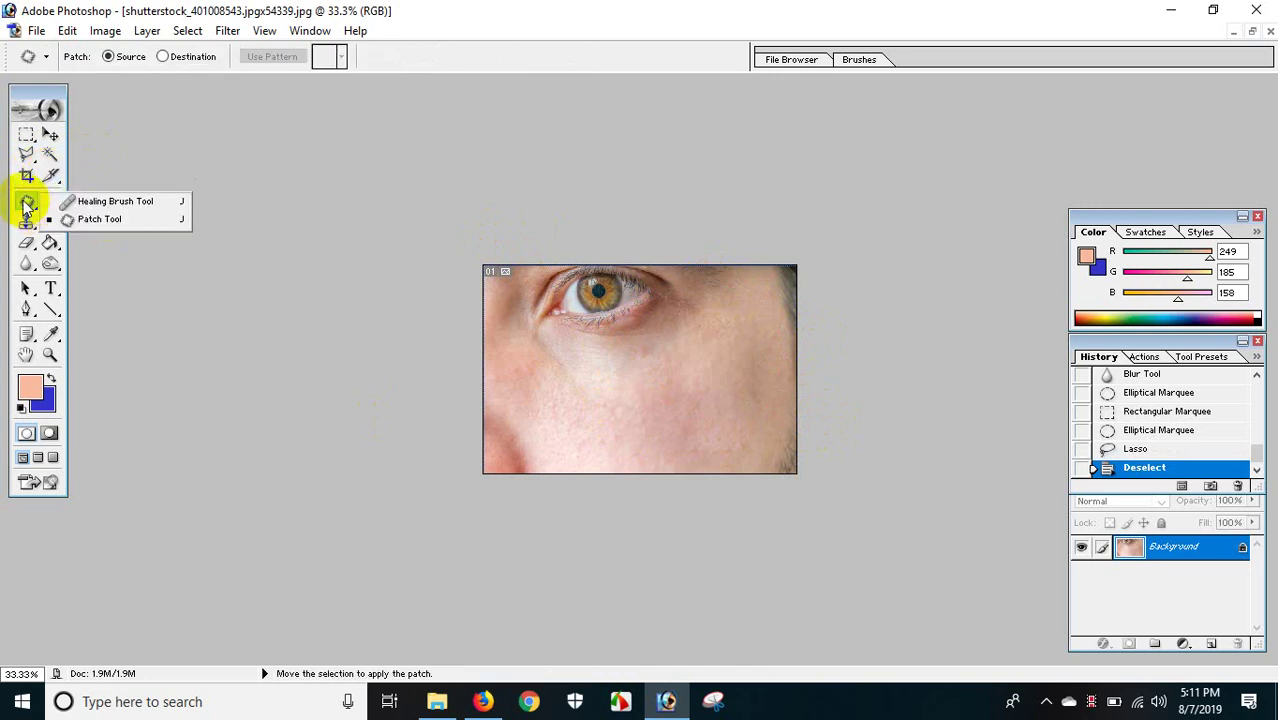
{"action": "left_click", "coordinate": [52, 201]}
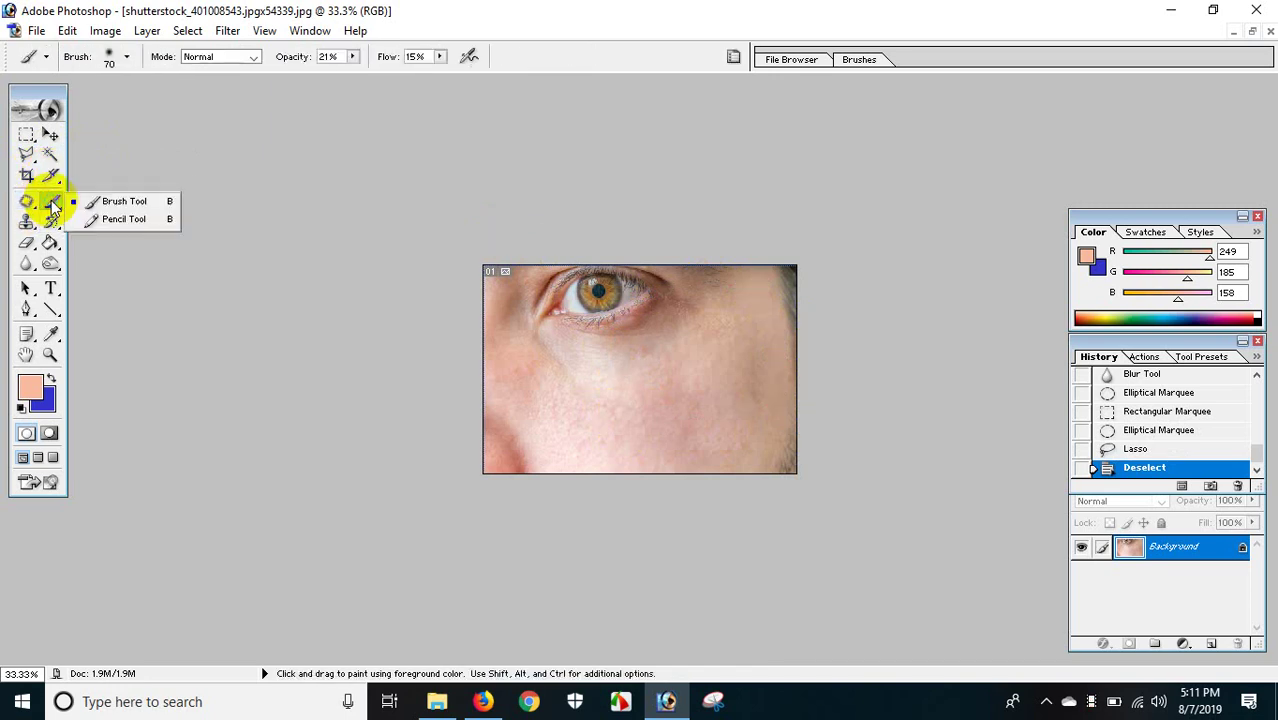
{"action": "left_click", "coordinate": [122, 219]}
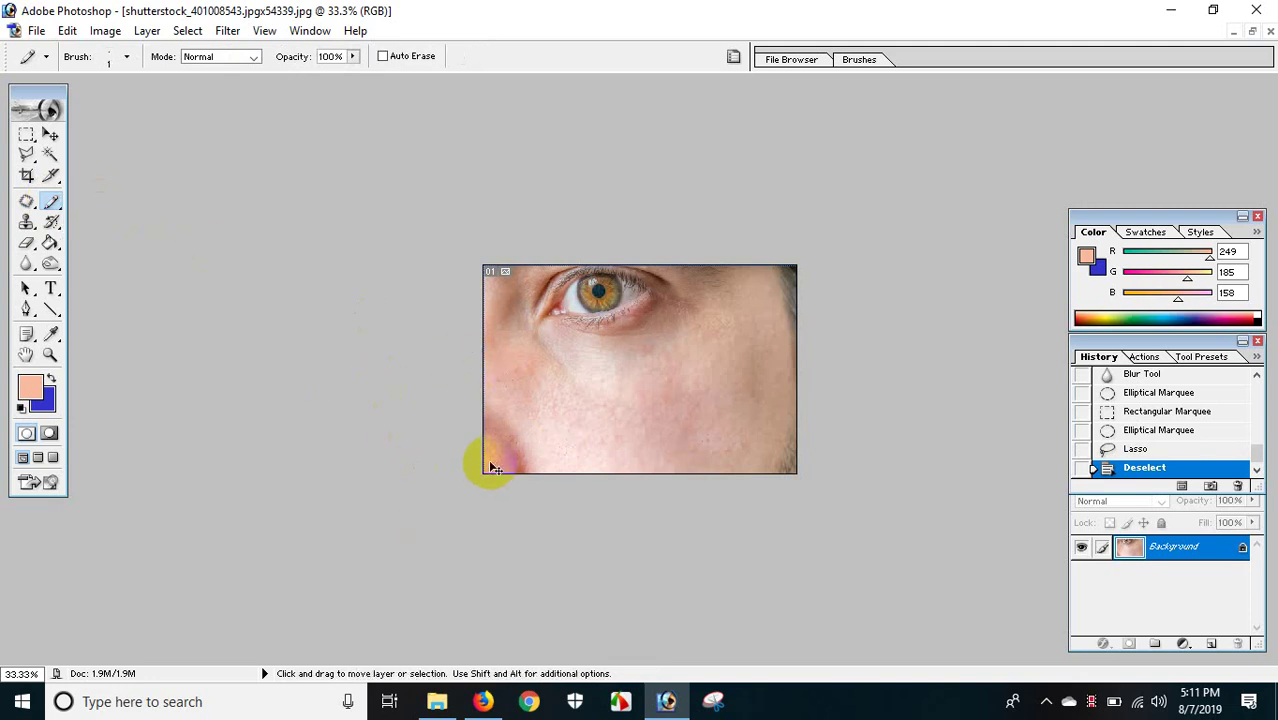
{"action": "key", "text": "ctrl+alt+0"}
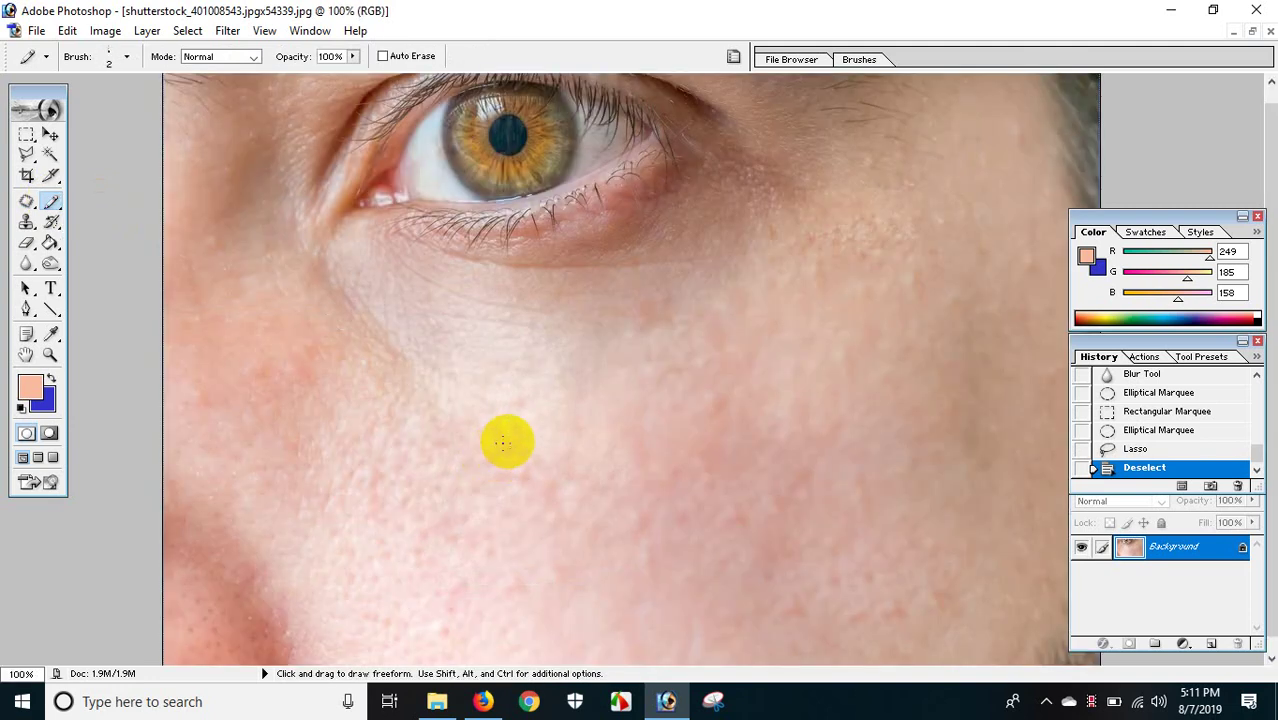
Step: Paint a thick peach test stroke on the cheek with an enlarged pencil, then undo it
{"action": "key", "text": "bracketright"}
{"action": "key", "text": "bracketright"}
{"action": "key", "text": "bracketright"}
{"action": "left_click_drag", "start_coordinate": [522, 408], "coordinate": [516, 552]}
{"action": "key", "text": "v"}
{"action": "key", "text": "ctrl+a"}
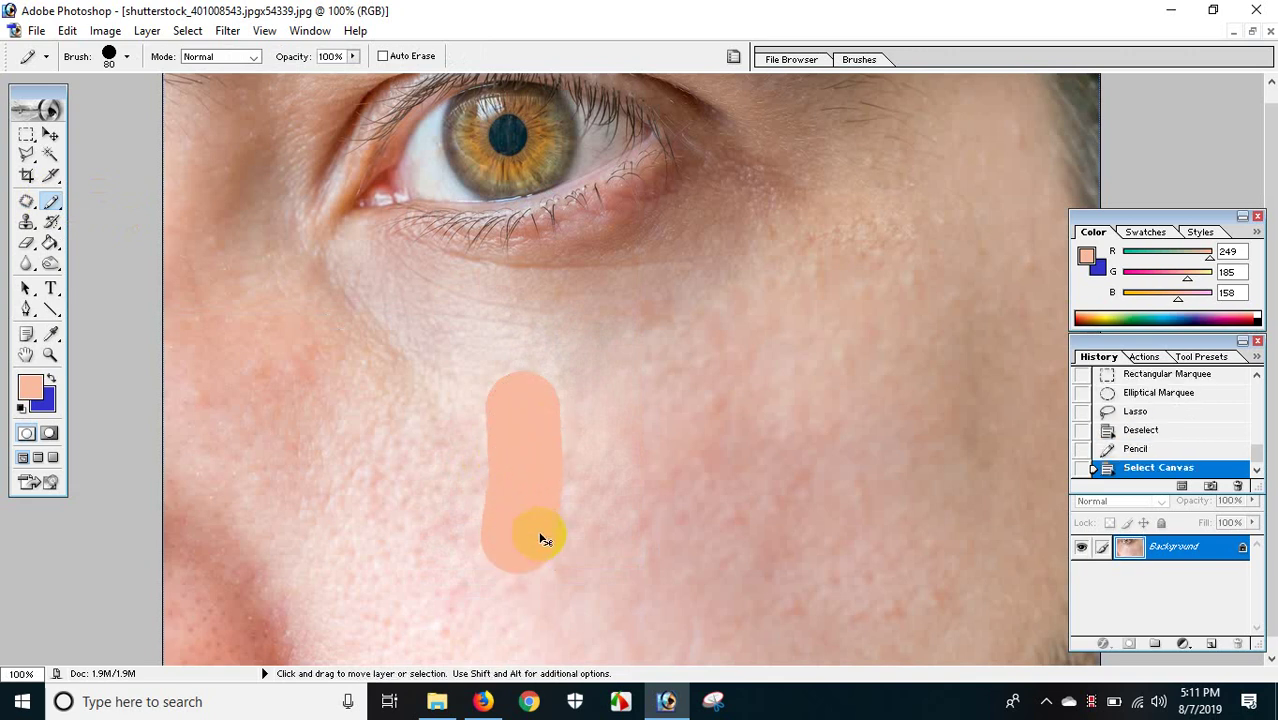
{"action": "key", "text": "ctrl+z"}
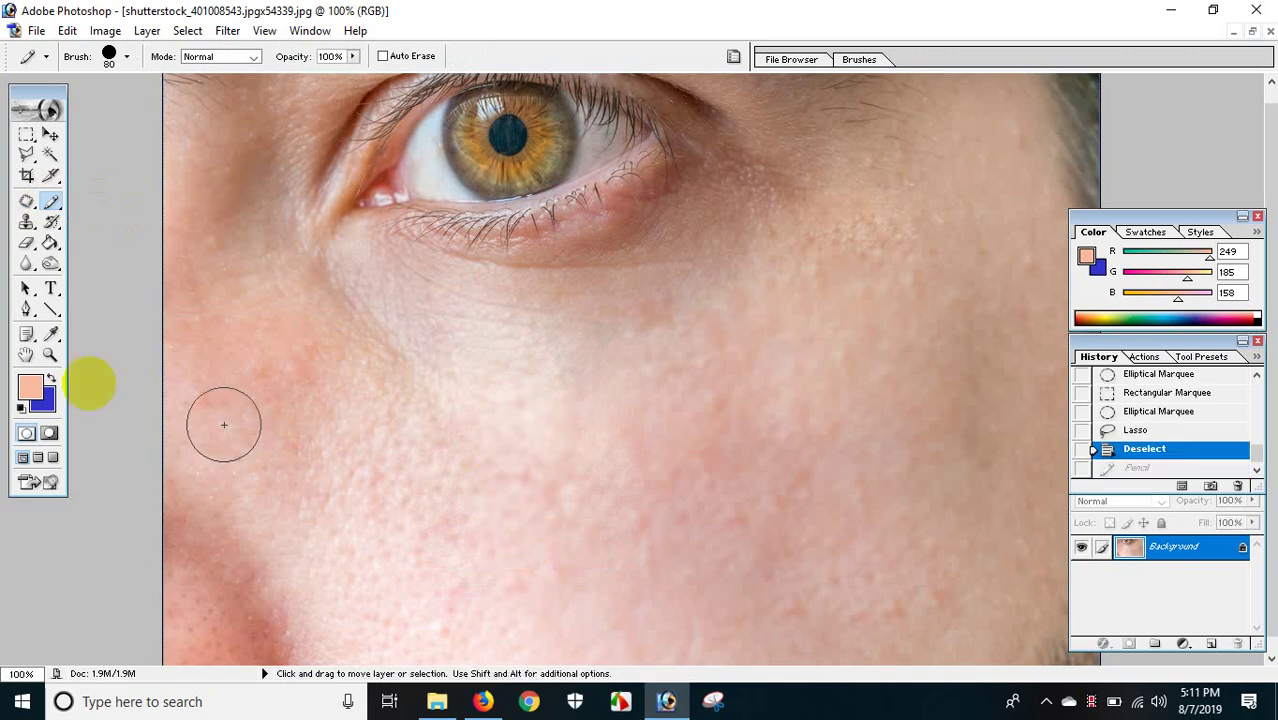
Step: Set the foreground colour to black and make the pencil tip thinner
{"action": "left_click", "coordinate": [40, 396]}
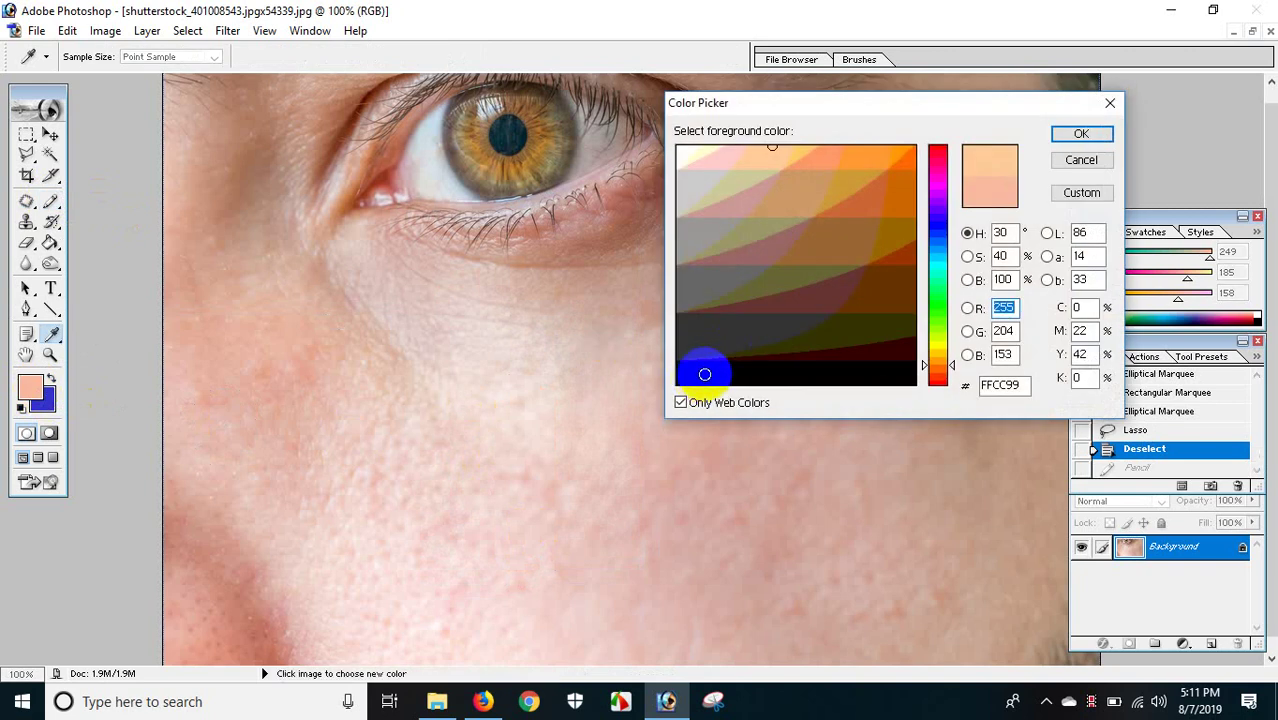
{"action": "left_click", "coordinate": [704, 374]}
{"action": "left_click", "coordinate": [1082, 135]}
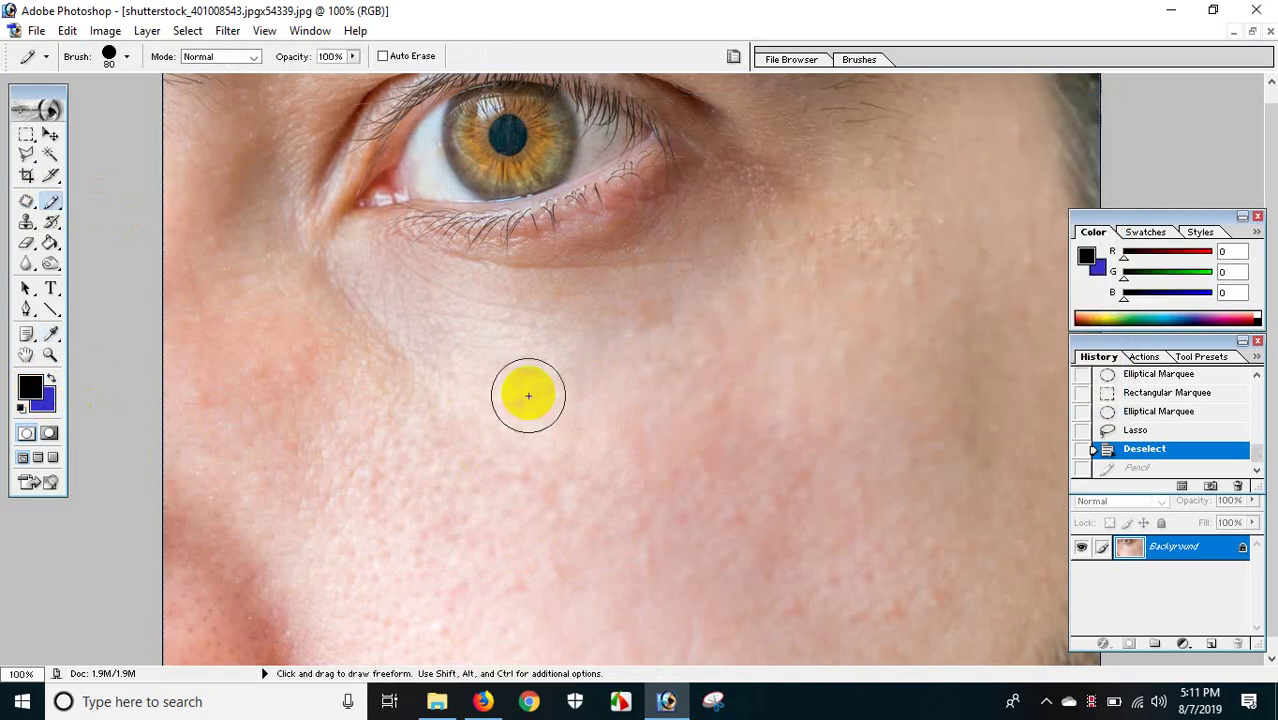
{"action": "key", "text": "bracketleft"}
{"action": "key", "text": "bracketleft"}
{"action": "key", "text": "bracketleft"}
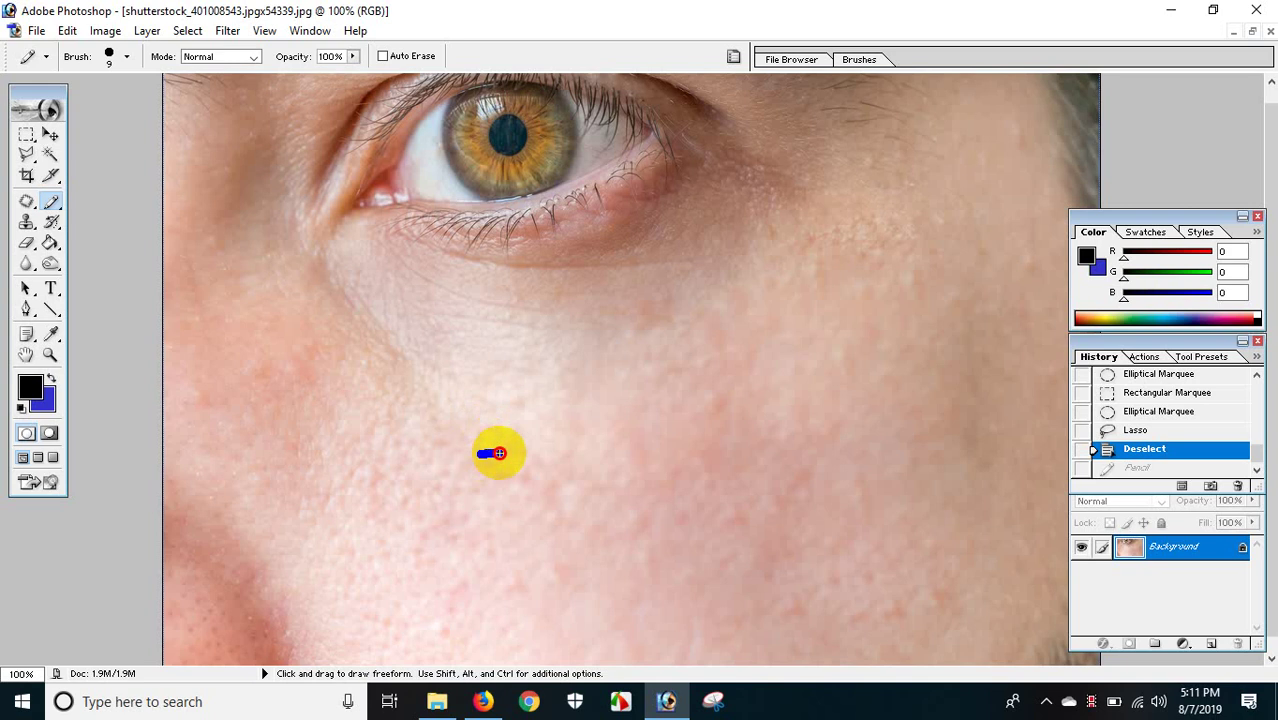
Step: Hand-draw the Bengali word আমি with headline and a boxed letter across the cheek
{"action": "left_click_drag", "start_coordinate": [497, 455], "coordinate": [376, 430]}
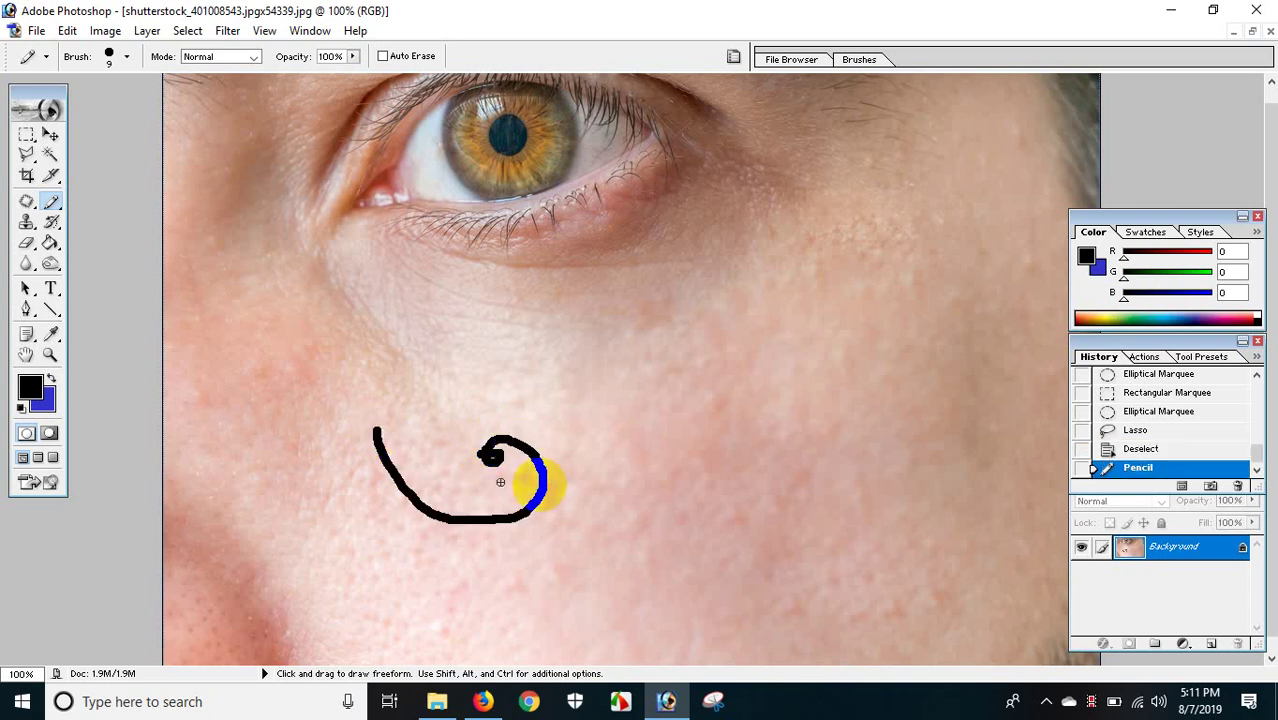
{"action": "left_click_drag", "start_coordinate": [544, 480], "coordinate": [568, 354]}
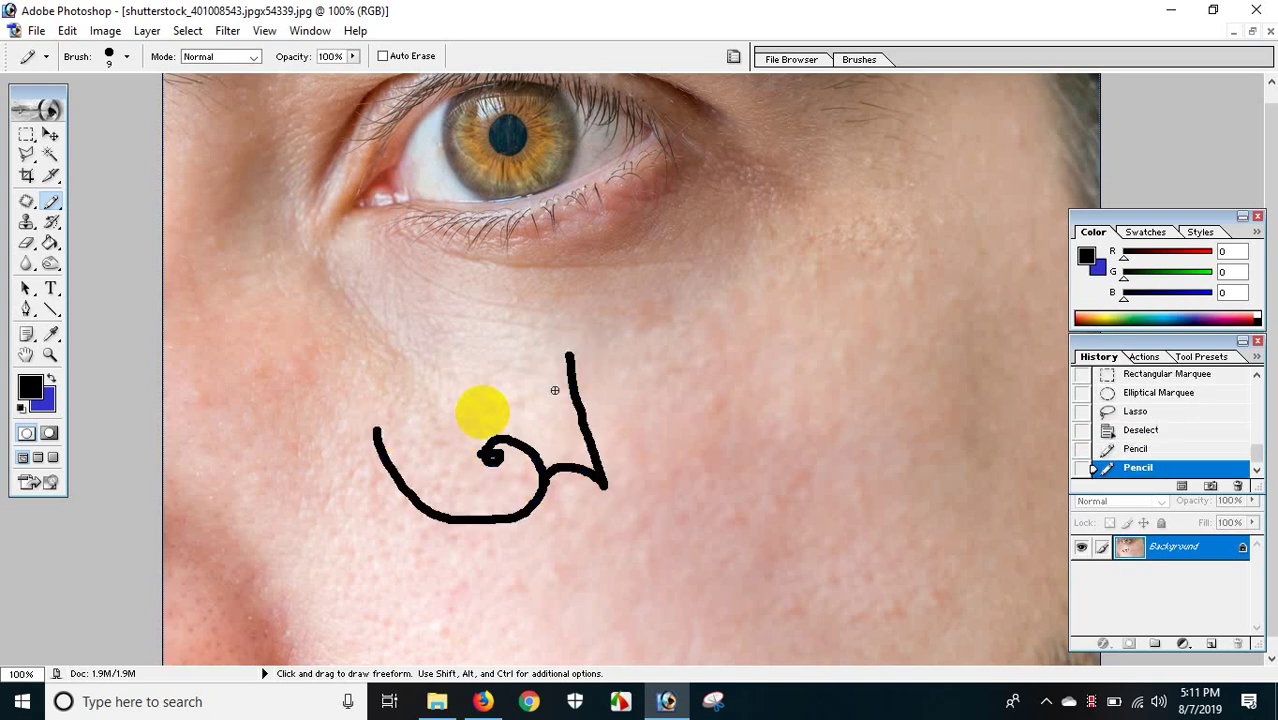
{"action": "mouse_move", "coordinate": [325, 435]}
{"action": "left_mouse_down"}
{"action": "mouse_move", "coordinate": [645, 397]}
{"action": "mouse_move", "coordinate": [645, 515]}
{"action": "left_mouse_up"}
{"action": "left_click", "coordinate": [800, 380], "text": "shift"}
{"action": "left_click_drag", "start_coordinate": [669, 409], "coordinate": [800, 310]}
{"action": "mouse_move", "coordinate": [720, 396]}
{"action": "left_mouse_down"}
{"action": "mouse_move", "coordinate": [764, 409]}
{"action": "mouse_move", "coordinate": [807, 474]}
{"action": "mouse_move", "coordinate": [795, 375]}
{"action": "left_mouse_up"}
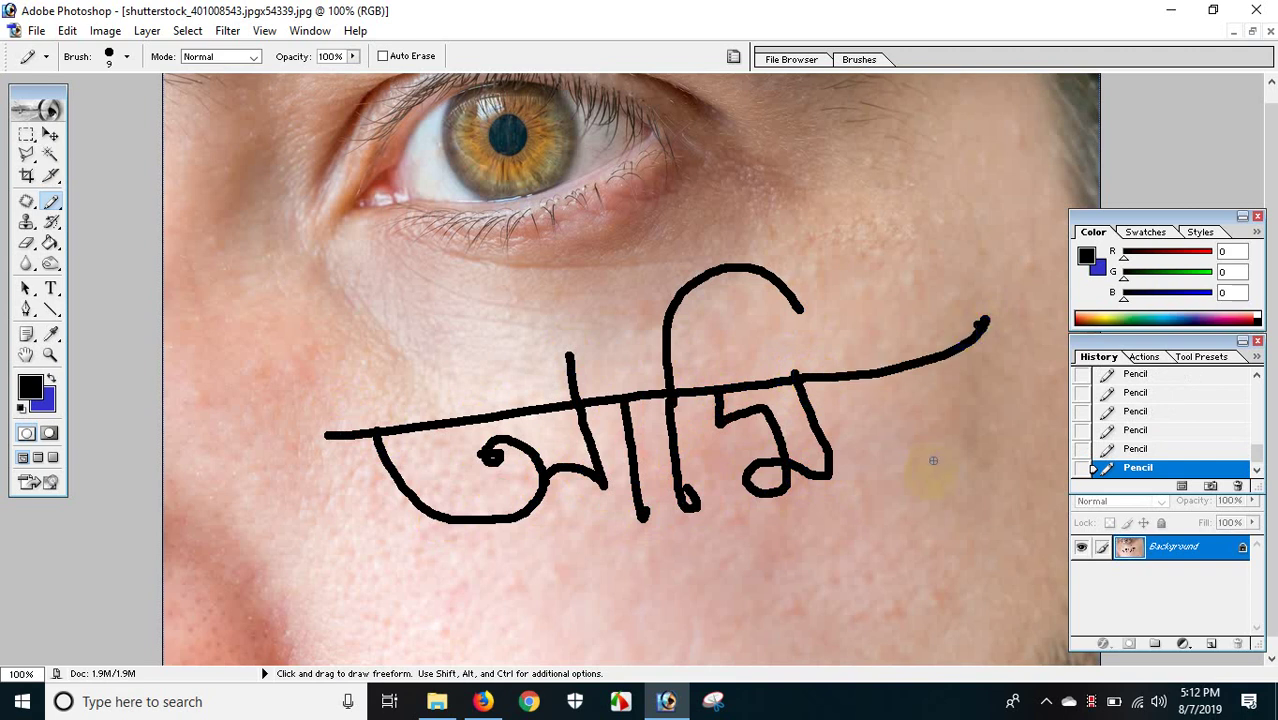
{"action": "left_click_drag", "start_coordinate": [911, 386], "coordinate": [872, 550]}
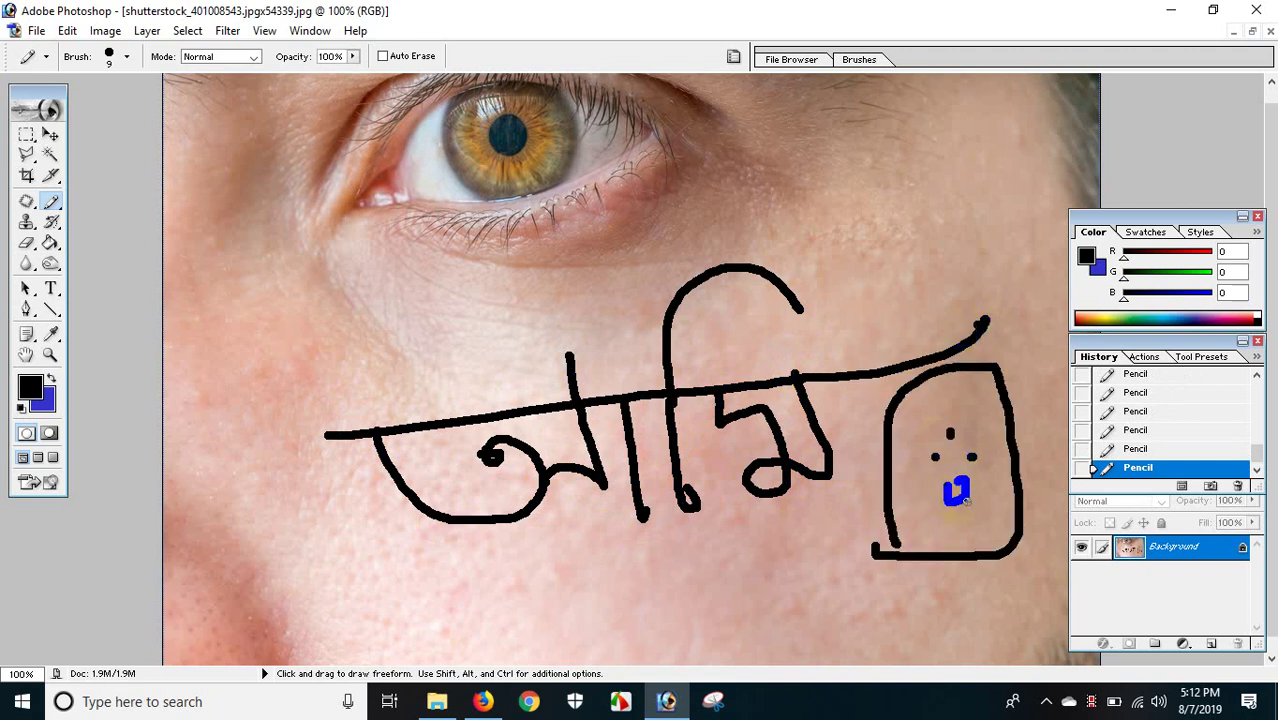
{"action": "key", "text": "ctrl+minus"}
{"action": "key", "text": "ctrl+minus"}
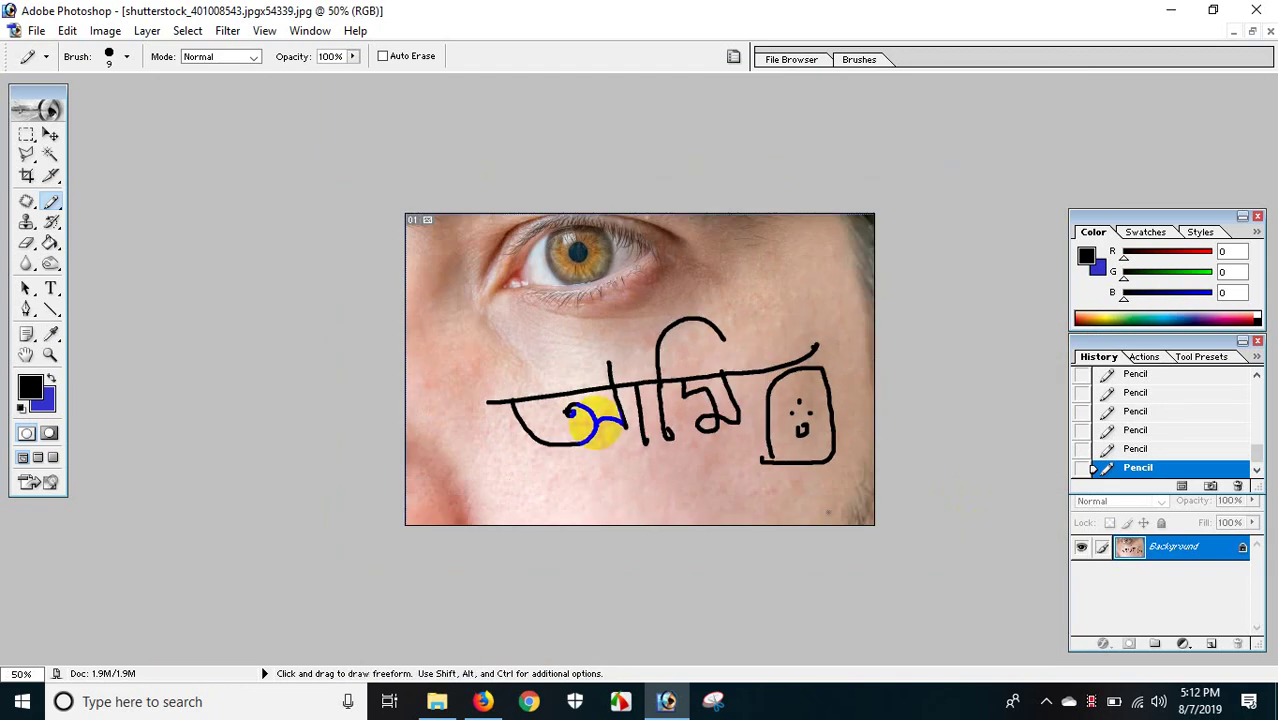
{"action": "left_click_drag", "start_coordinate": [54, 207], "coordinate": [138, 219]}
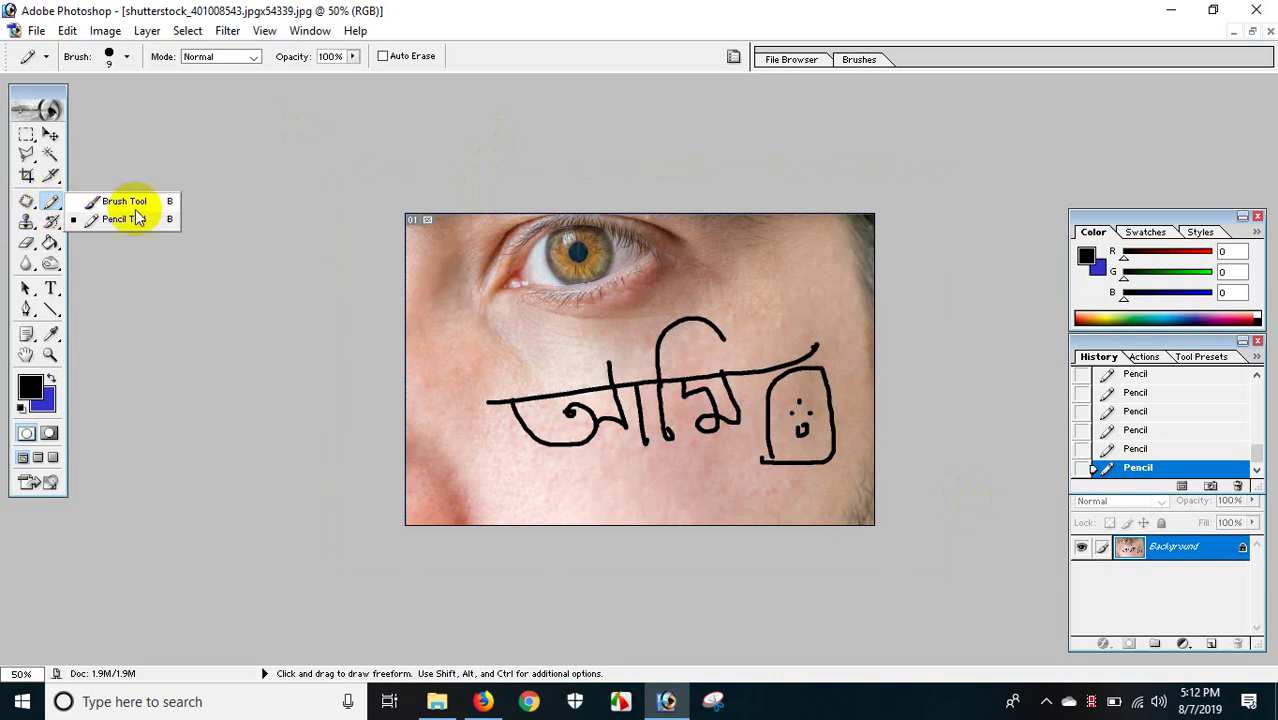
{"action": "left_click", "coordinate": [124, 202]}
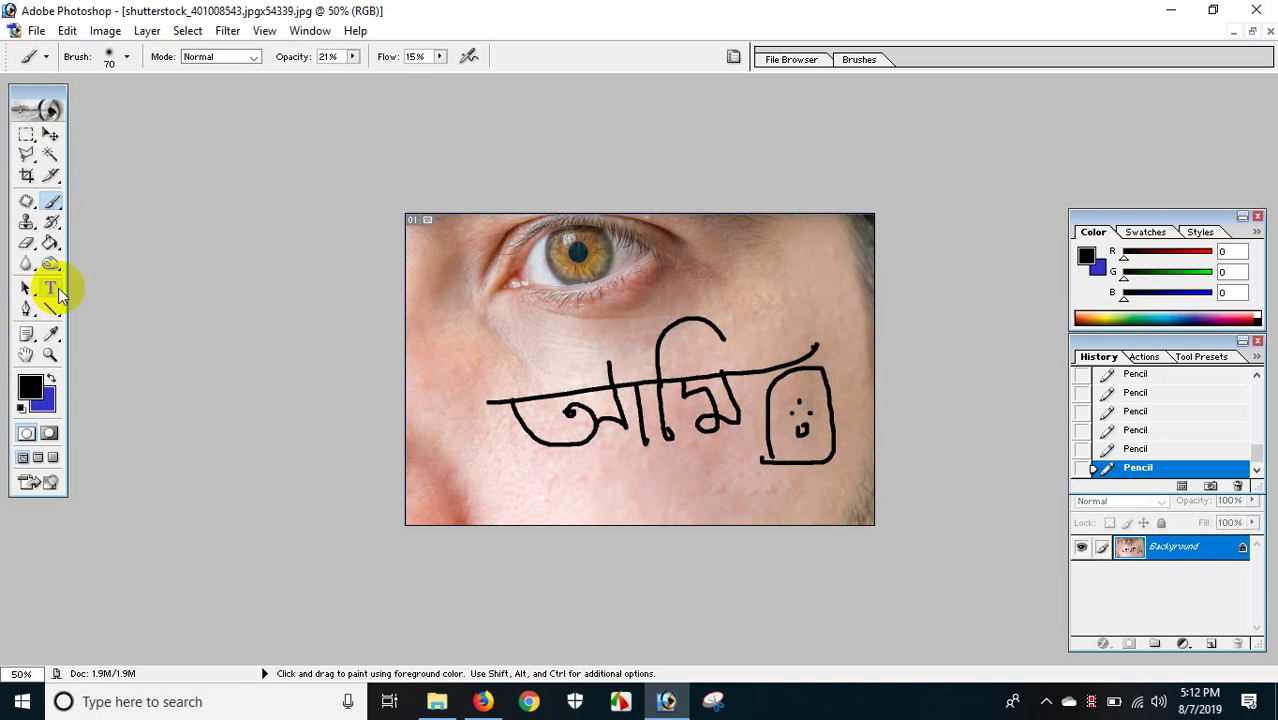
{"action": "left_click", "coordinate": [52, 290]}
{"action": "left_click", "coordinate": [25, 356]}
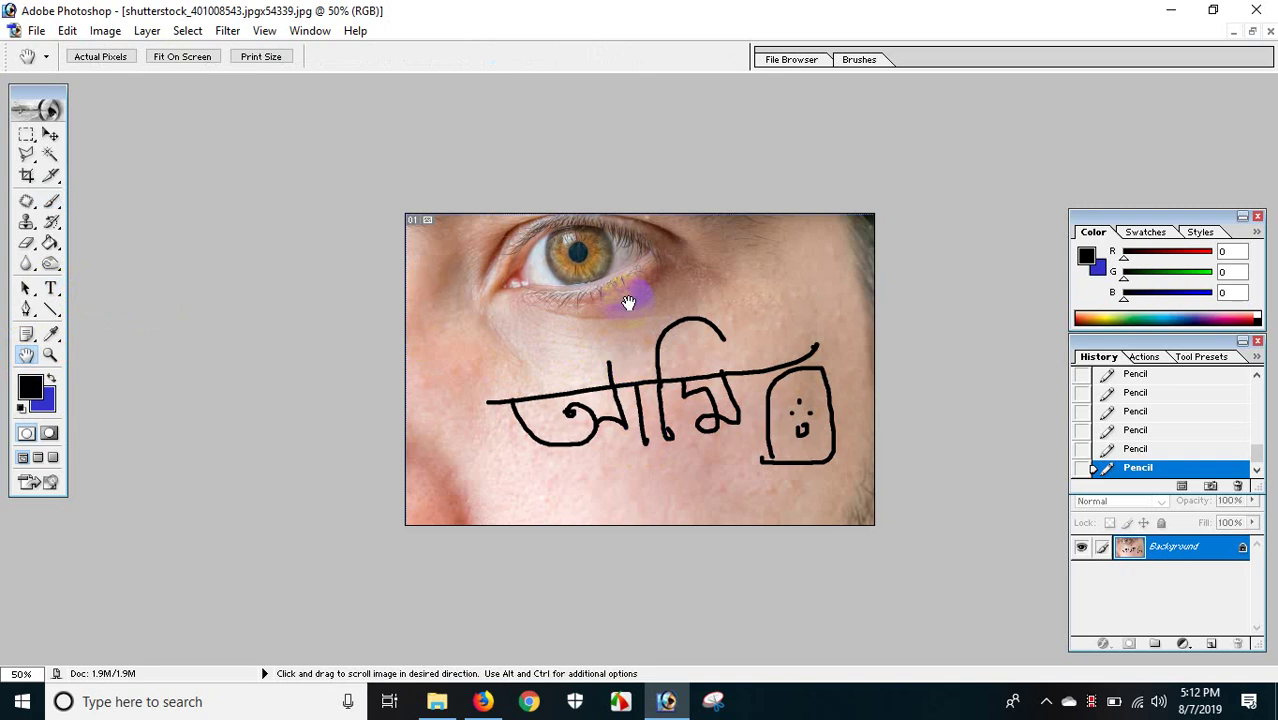
{"action": "key", "text": "ctrl"}
{"action": "left_click", "coordinate": [582, 455]}
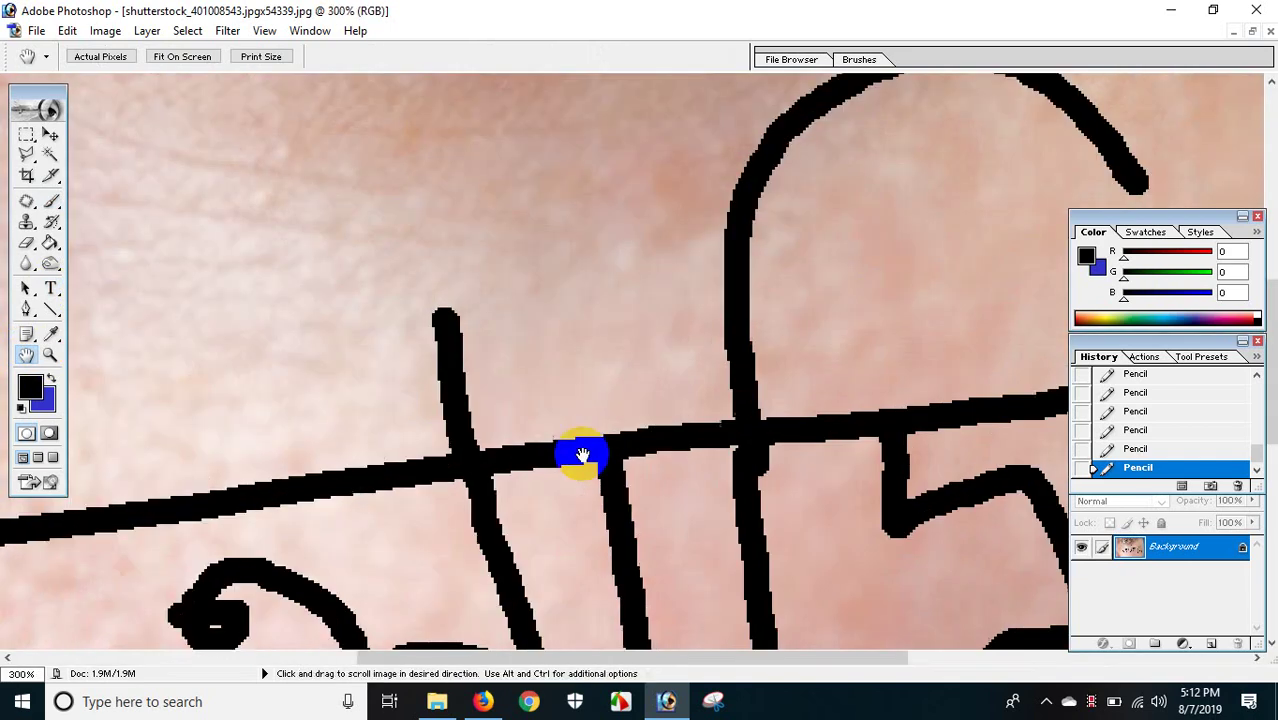
{"action": "left_click", "coordinate": [585, 325]}
{"action": "left_click_drag", "start_coordinate": [517, 275], "coordinate": [14, 300]}
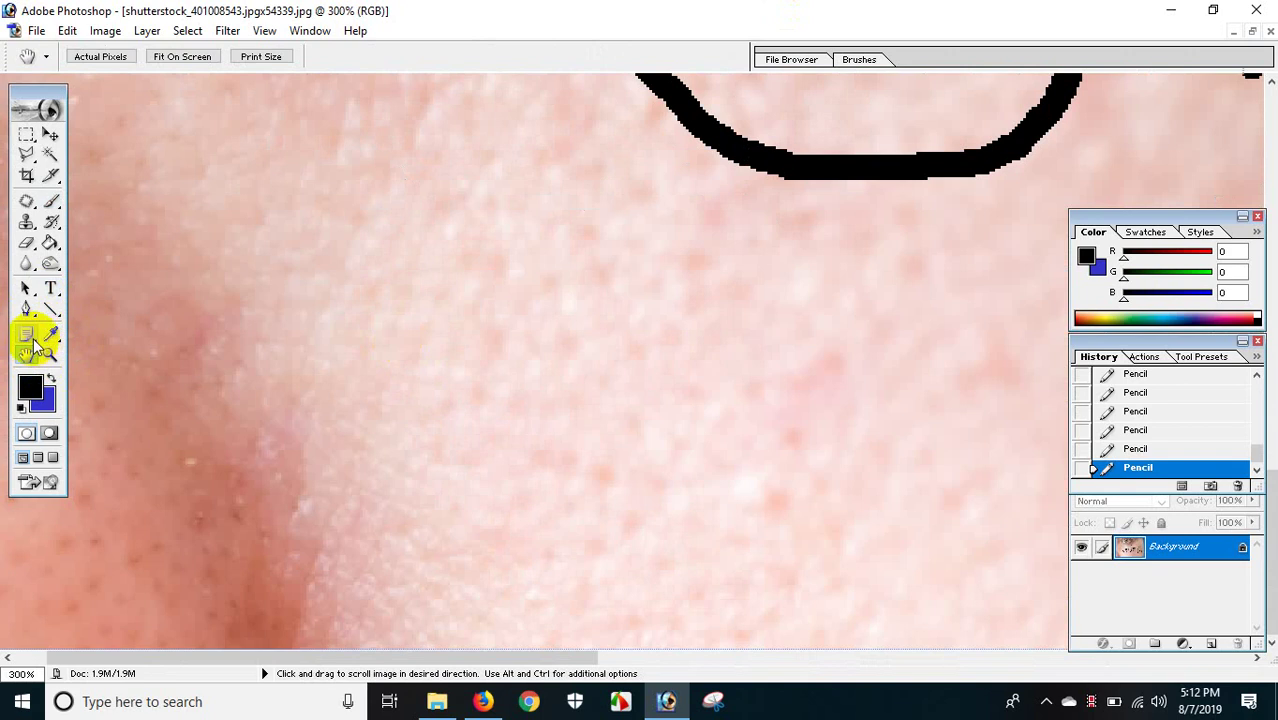
{"action": "key", "text": "ctrl+minus"}
{"action": "key", "text": "ctrl+minus"}
{"action": "key", "text": "ctrl+minus"}
{"action": "key", "text": "ctrl+minus"}
{"action": "key", "text": "ctrl+minus"}
{"action": "key", "text": "x"}
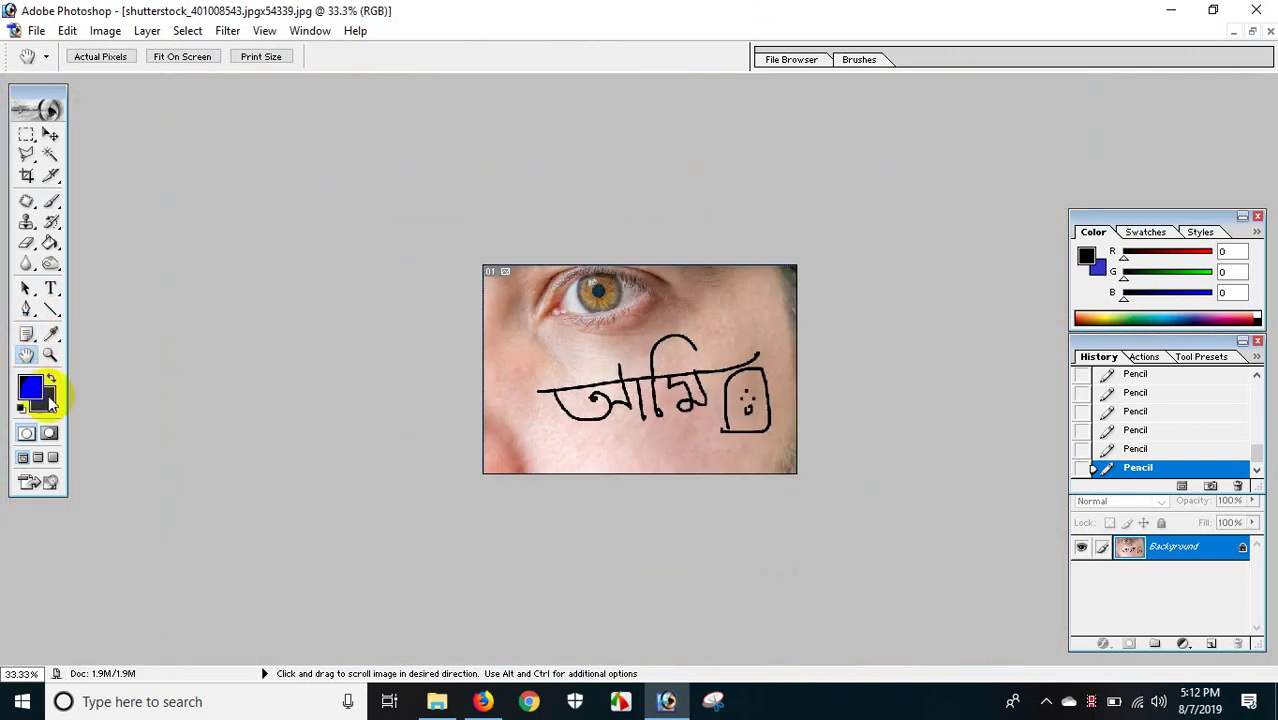
{"action": "key", "text": "x"}
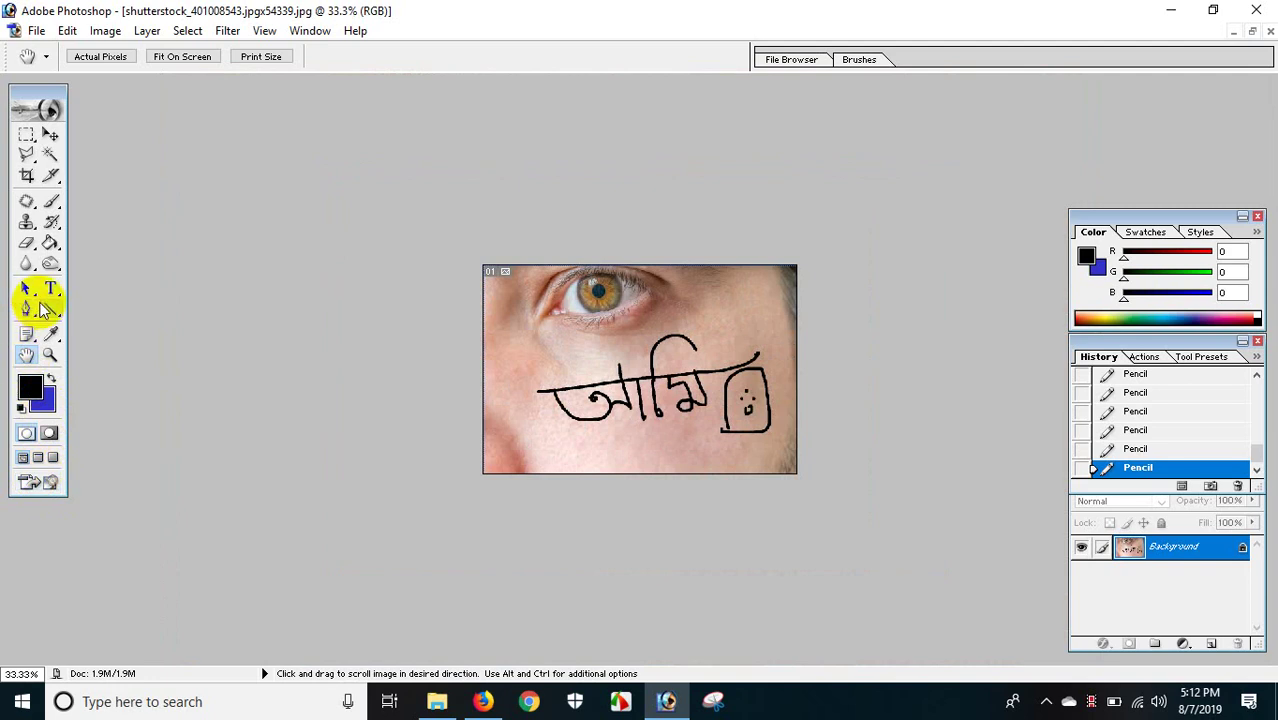
{"action": "left_click", "coordinate": [278, 293], "text": "alt"}
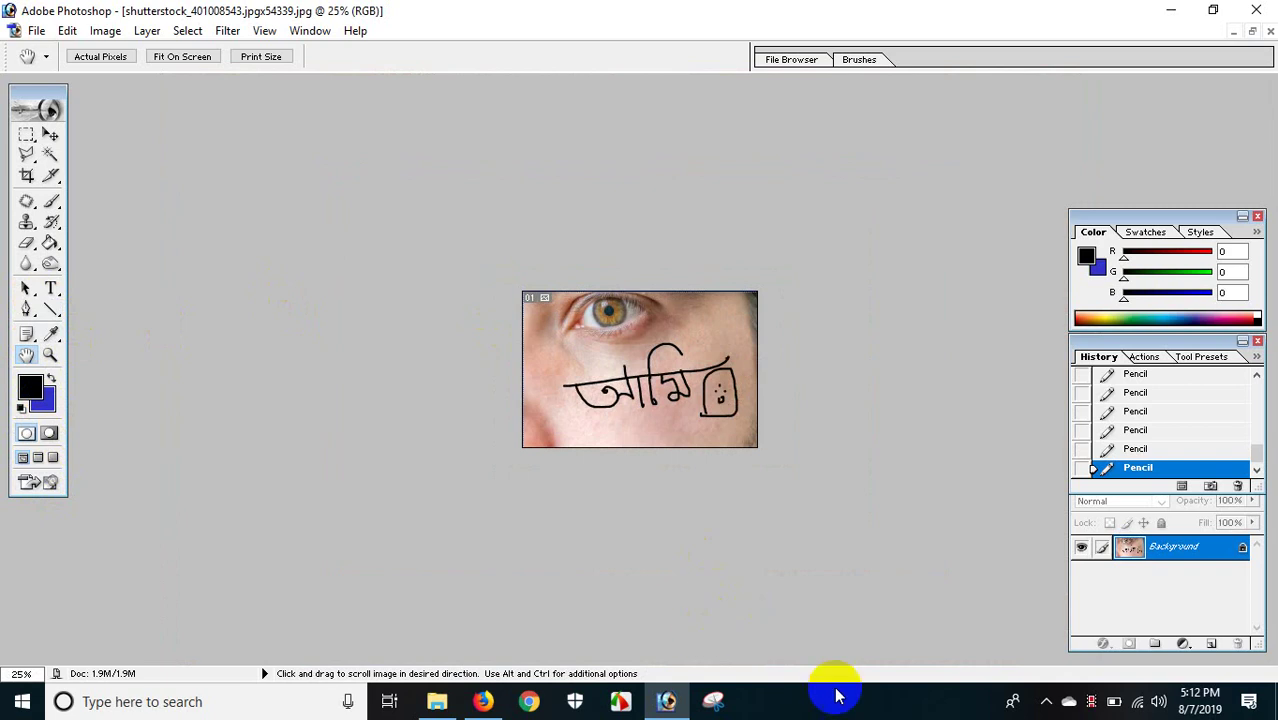